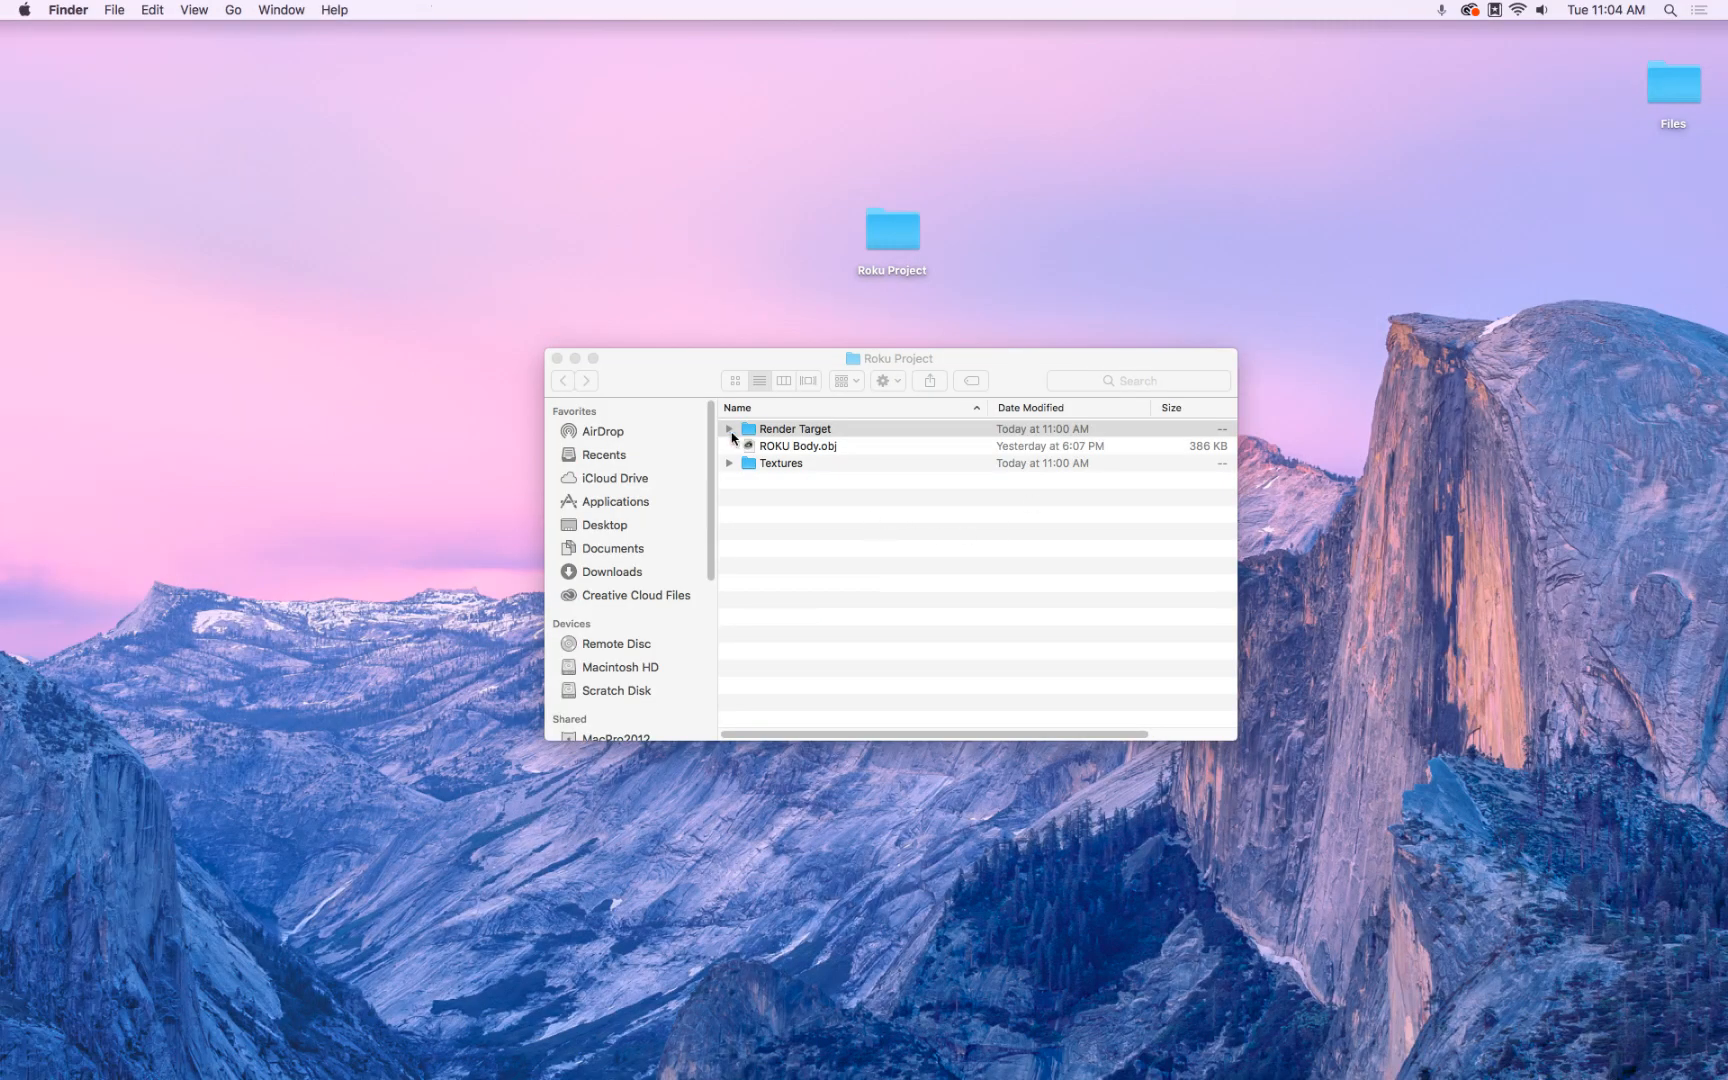
Expand the Render Target folder and preview its second screenshot, the purple Roku streaming banner
click(729, 428)
click(770, 465)
key(space)
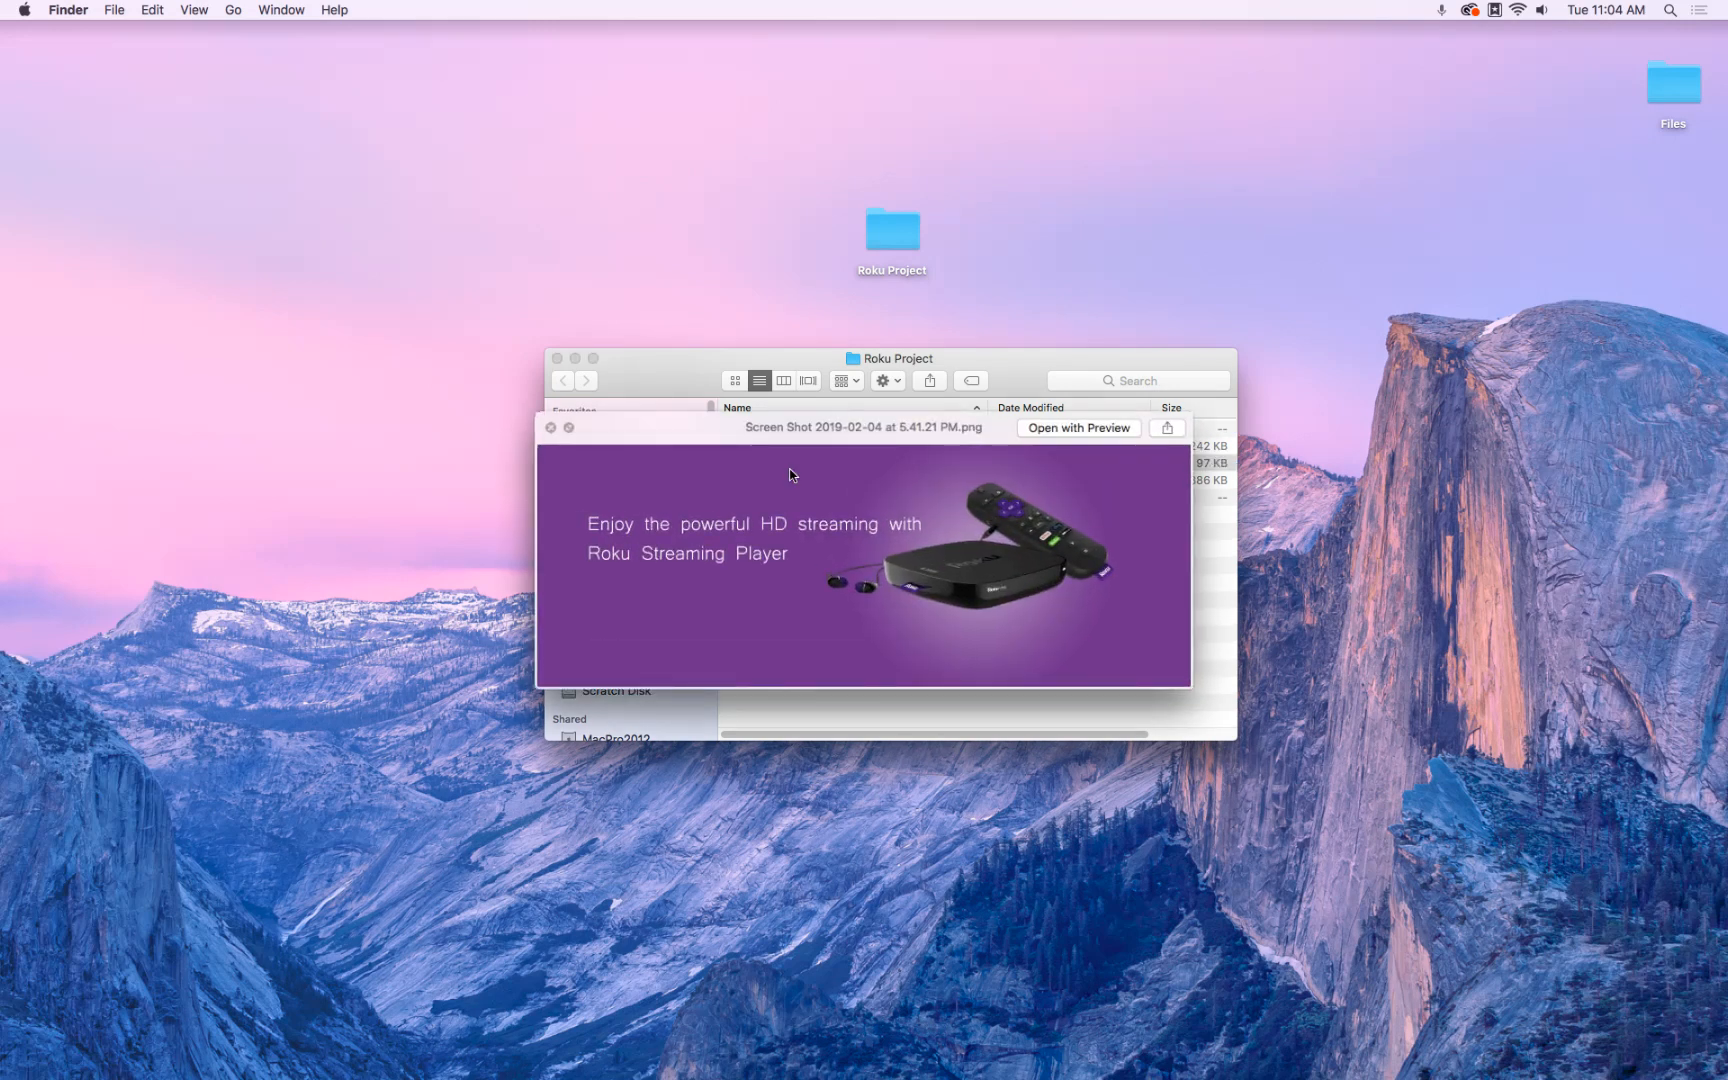
key(space)
Switch to Fusion 360, open the Roku Base design's details on the web and show its export formats, including OBJ
key(super+Tab)
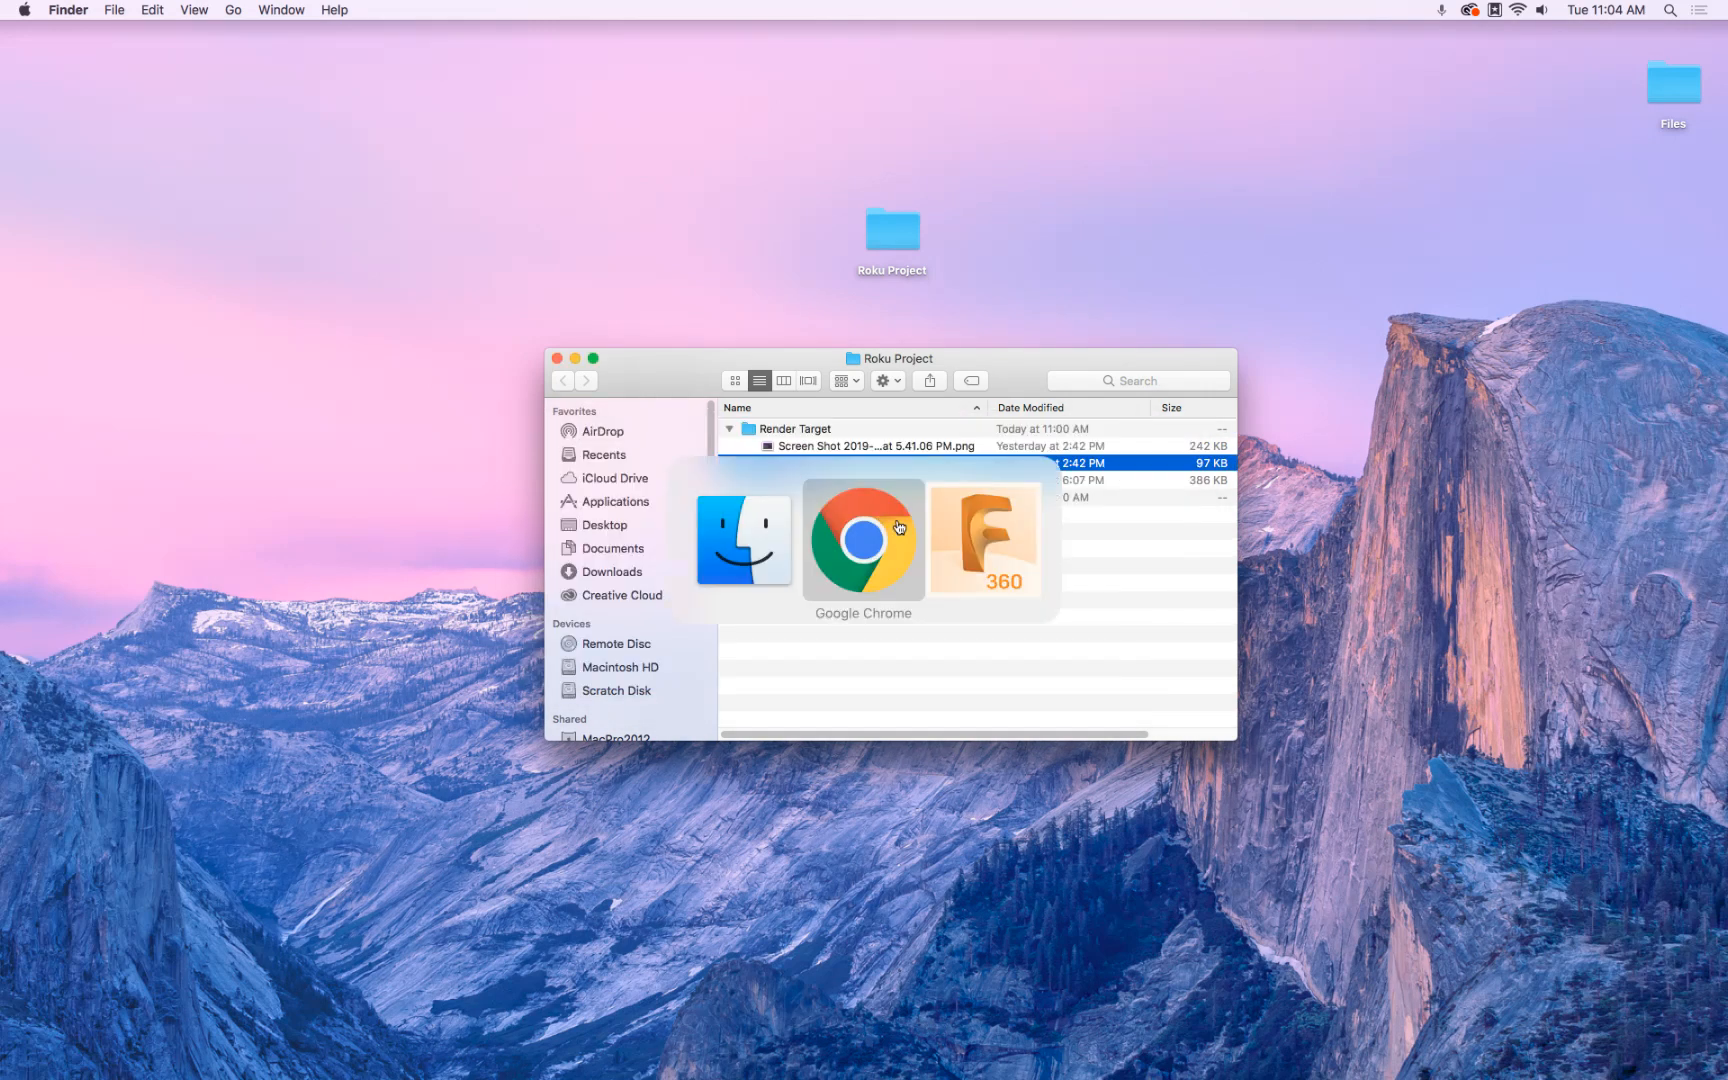
click(985, 535)
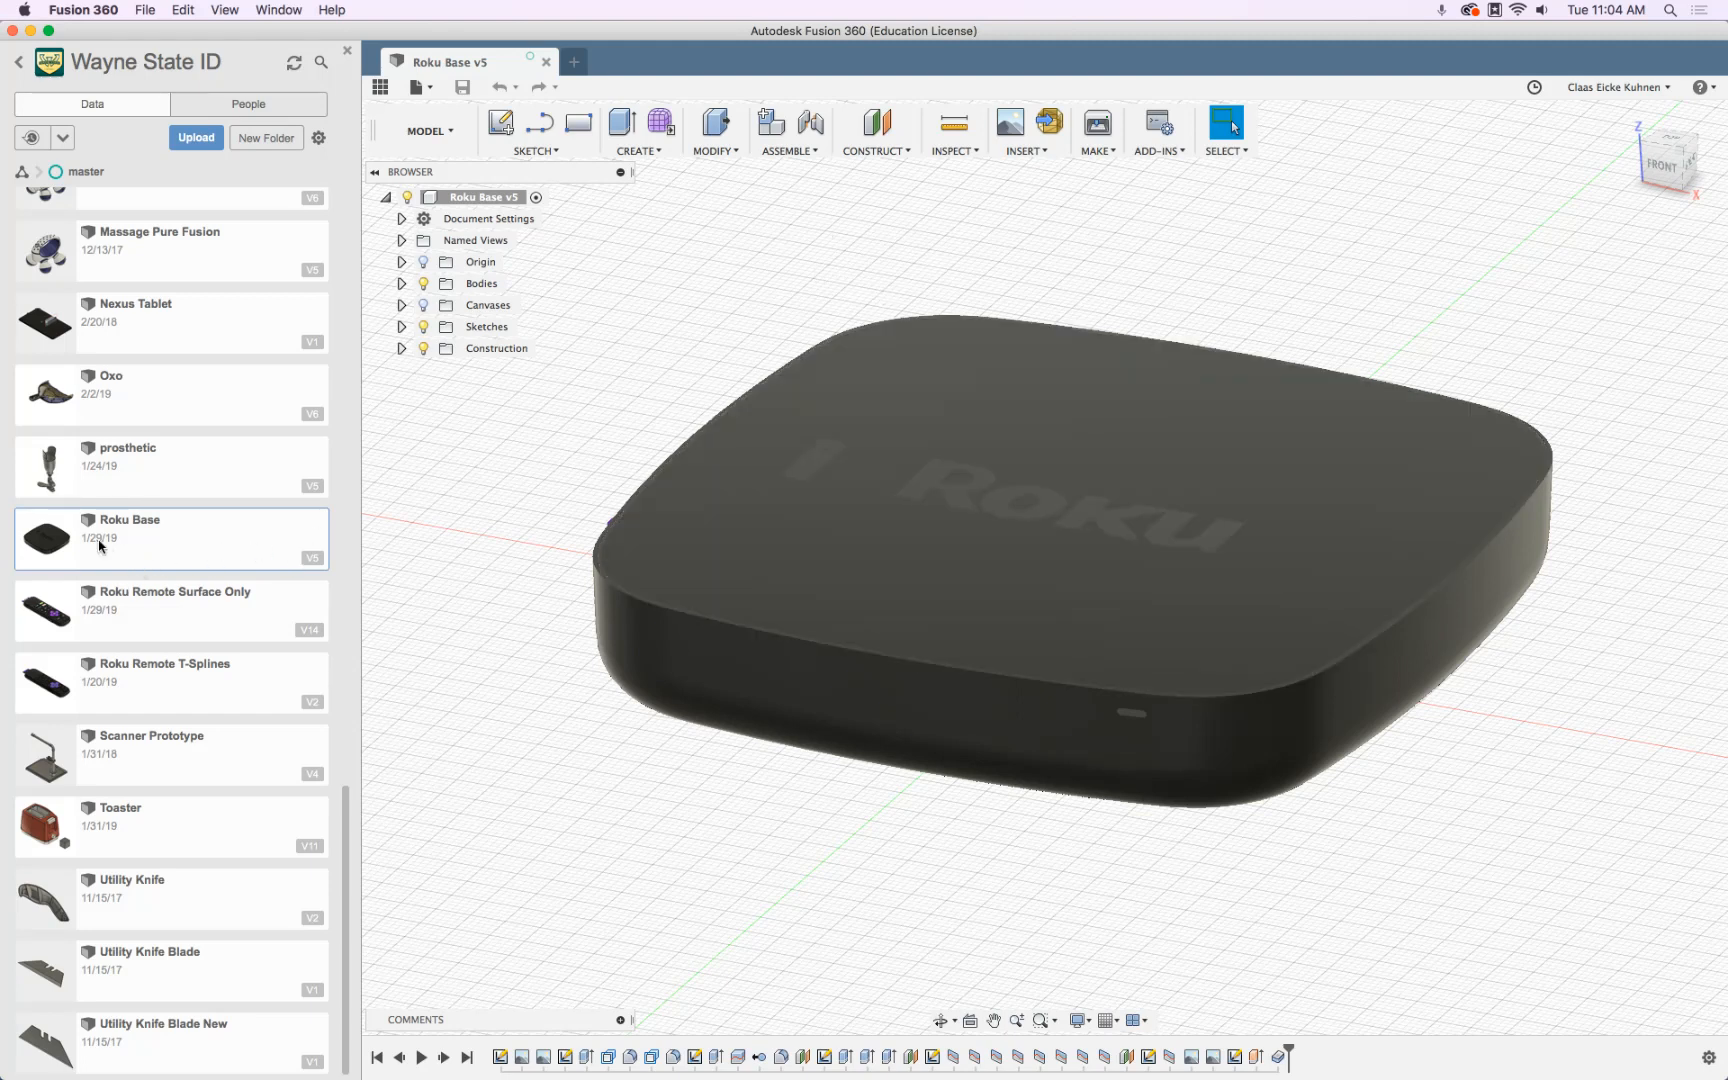
click(317, 561)
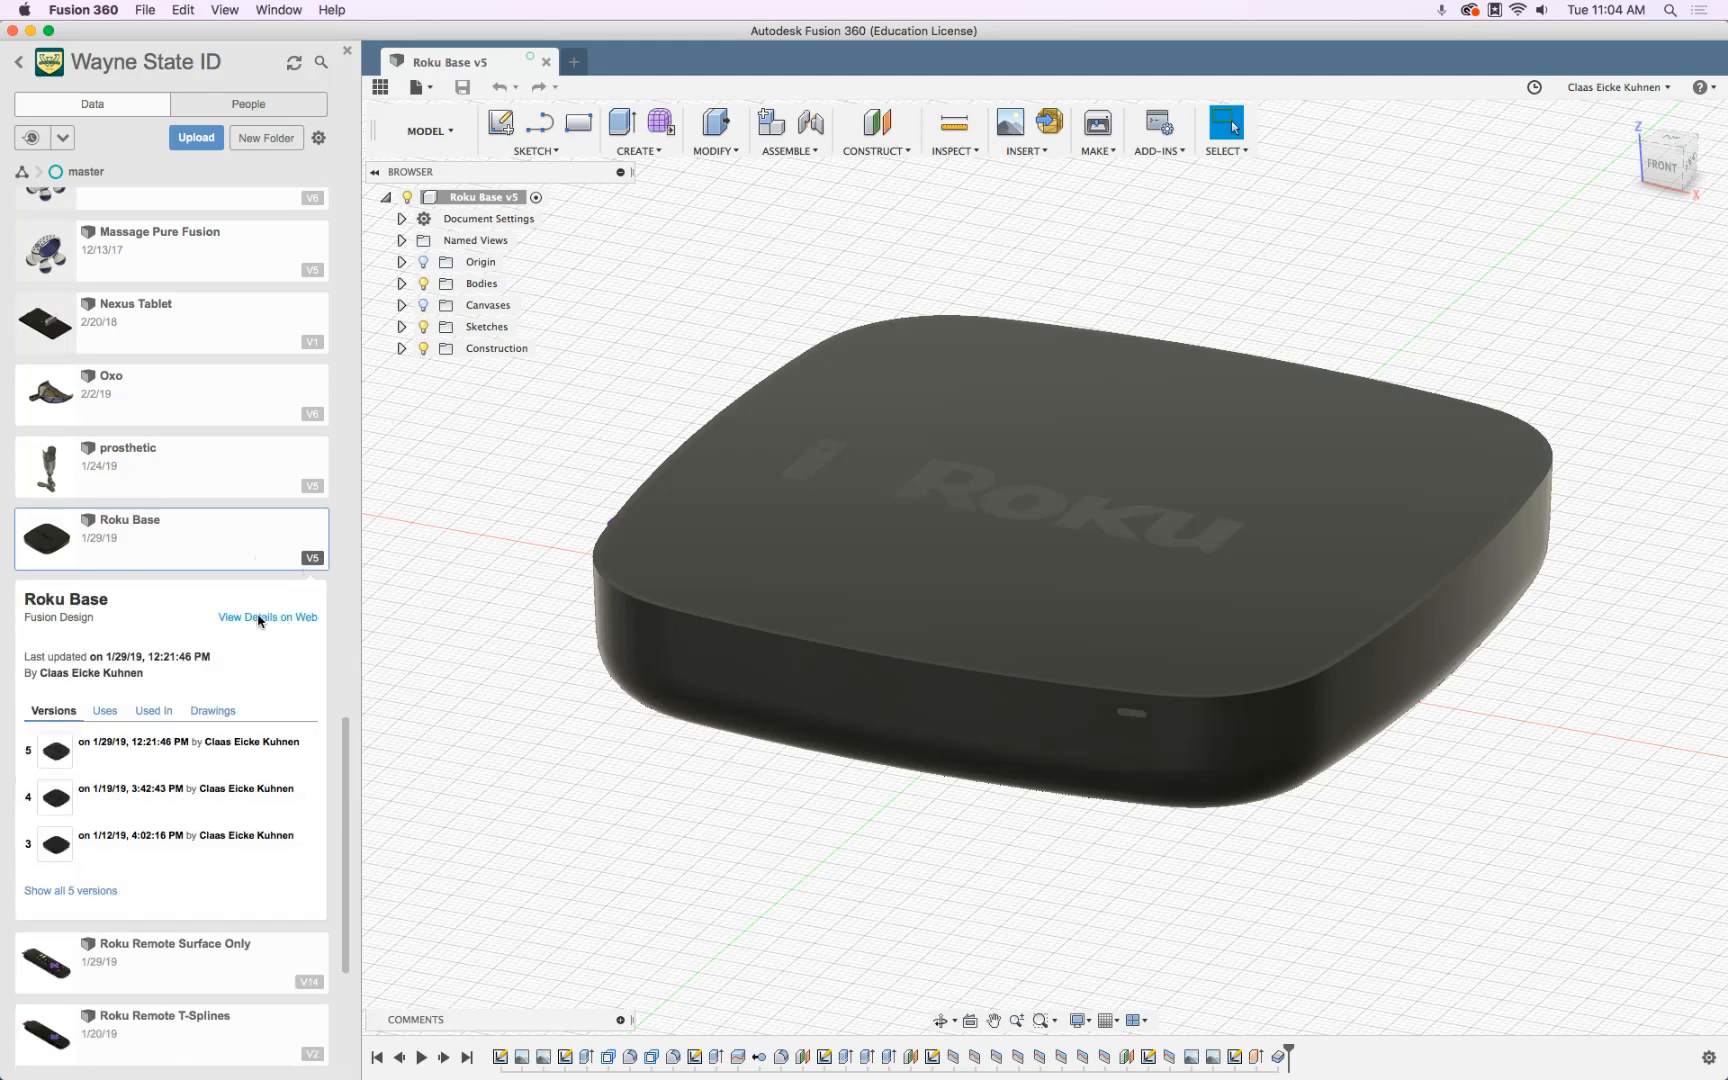
click(268, 618)
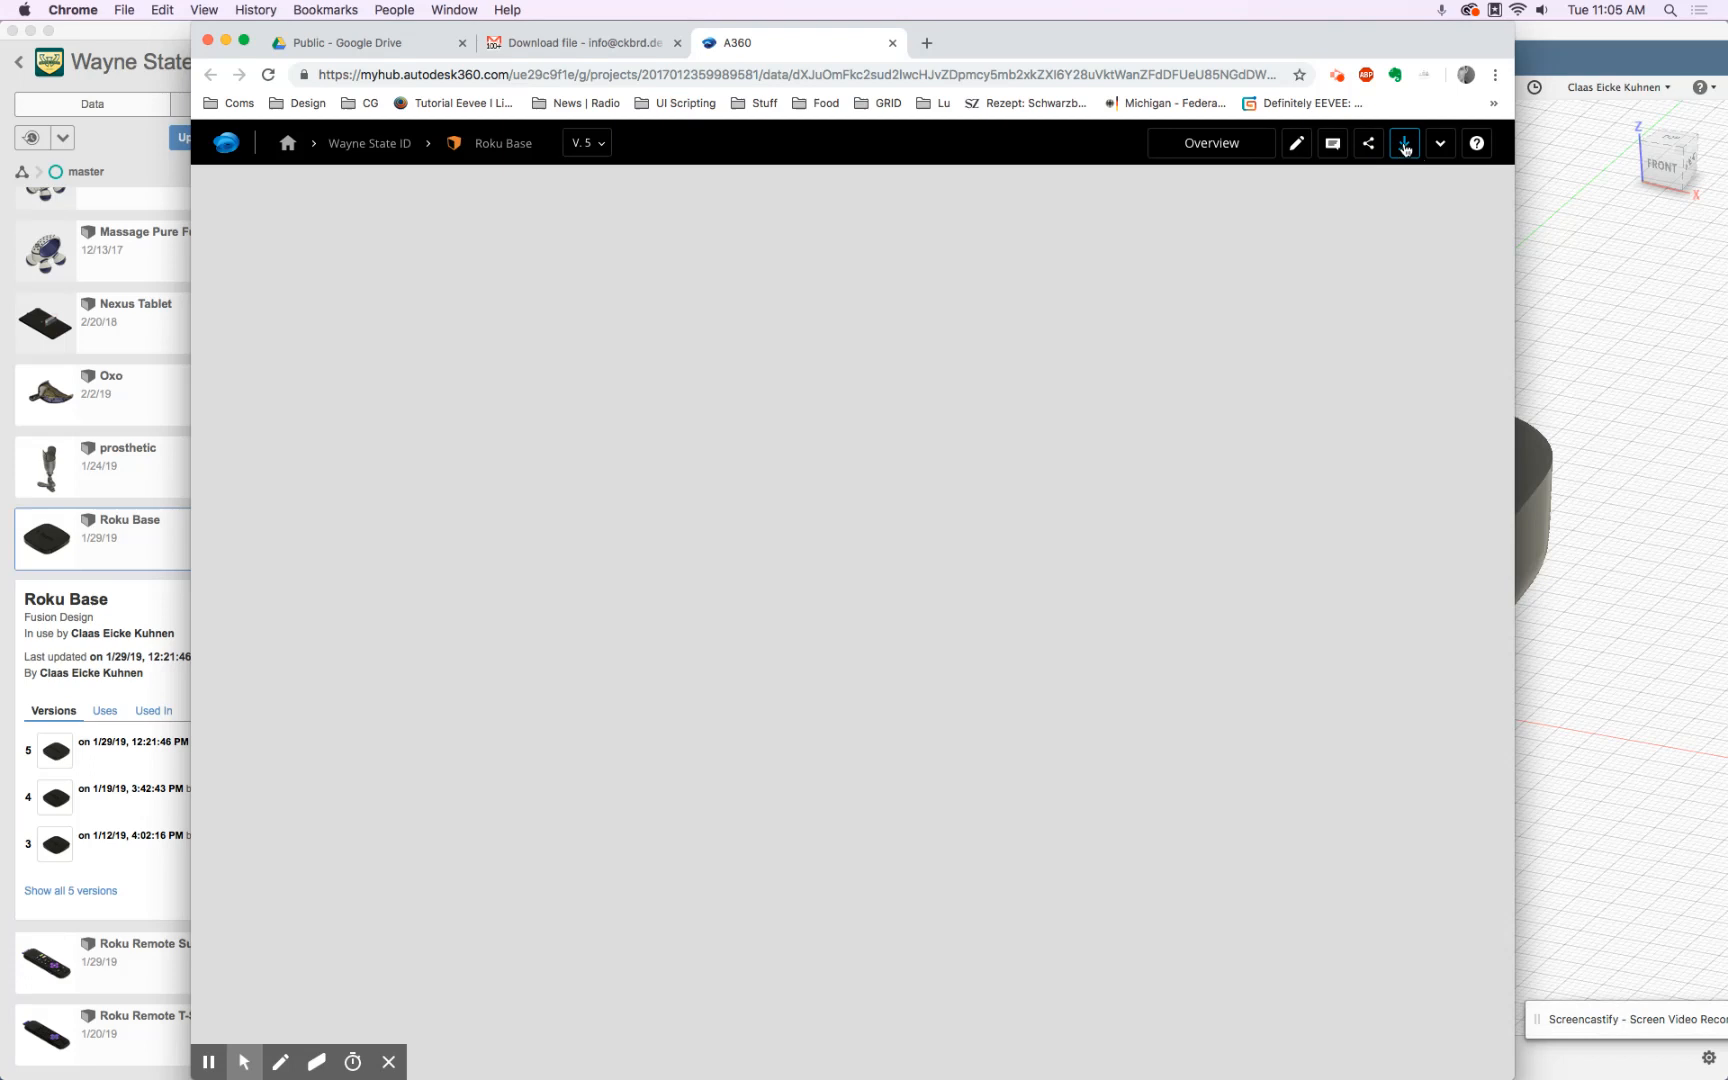
click(1404, 145)
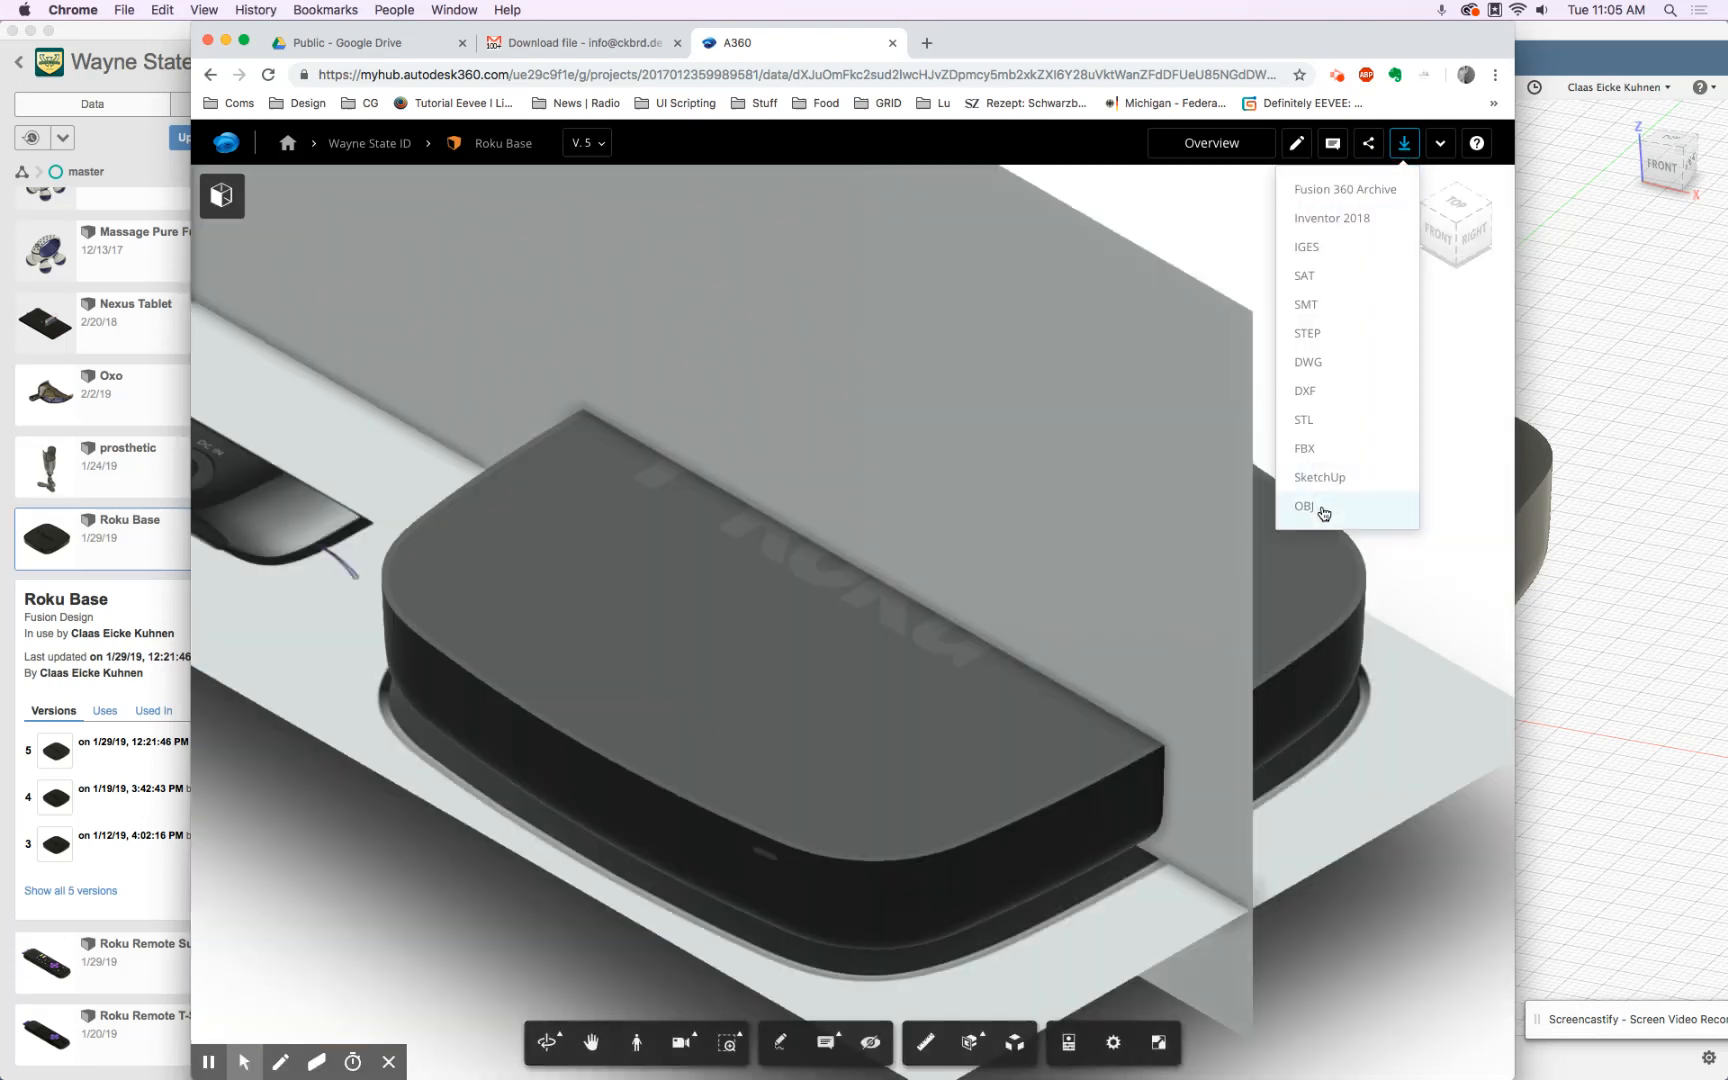
View the Fusion Team download e-mail for ROKU Body.obj, return to Finder and collapse the Render Target folder
click(580, 45)
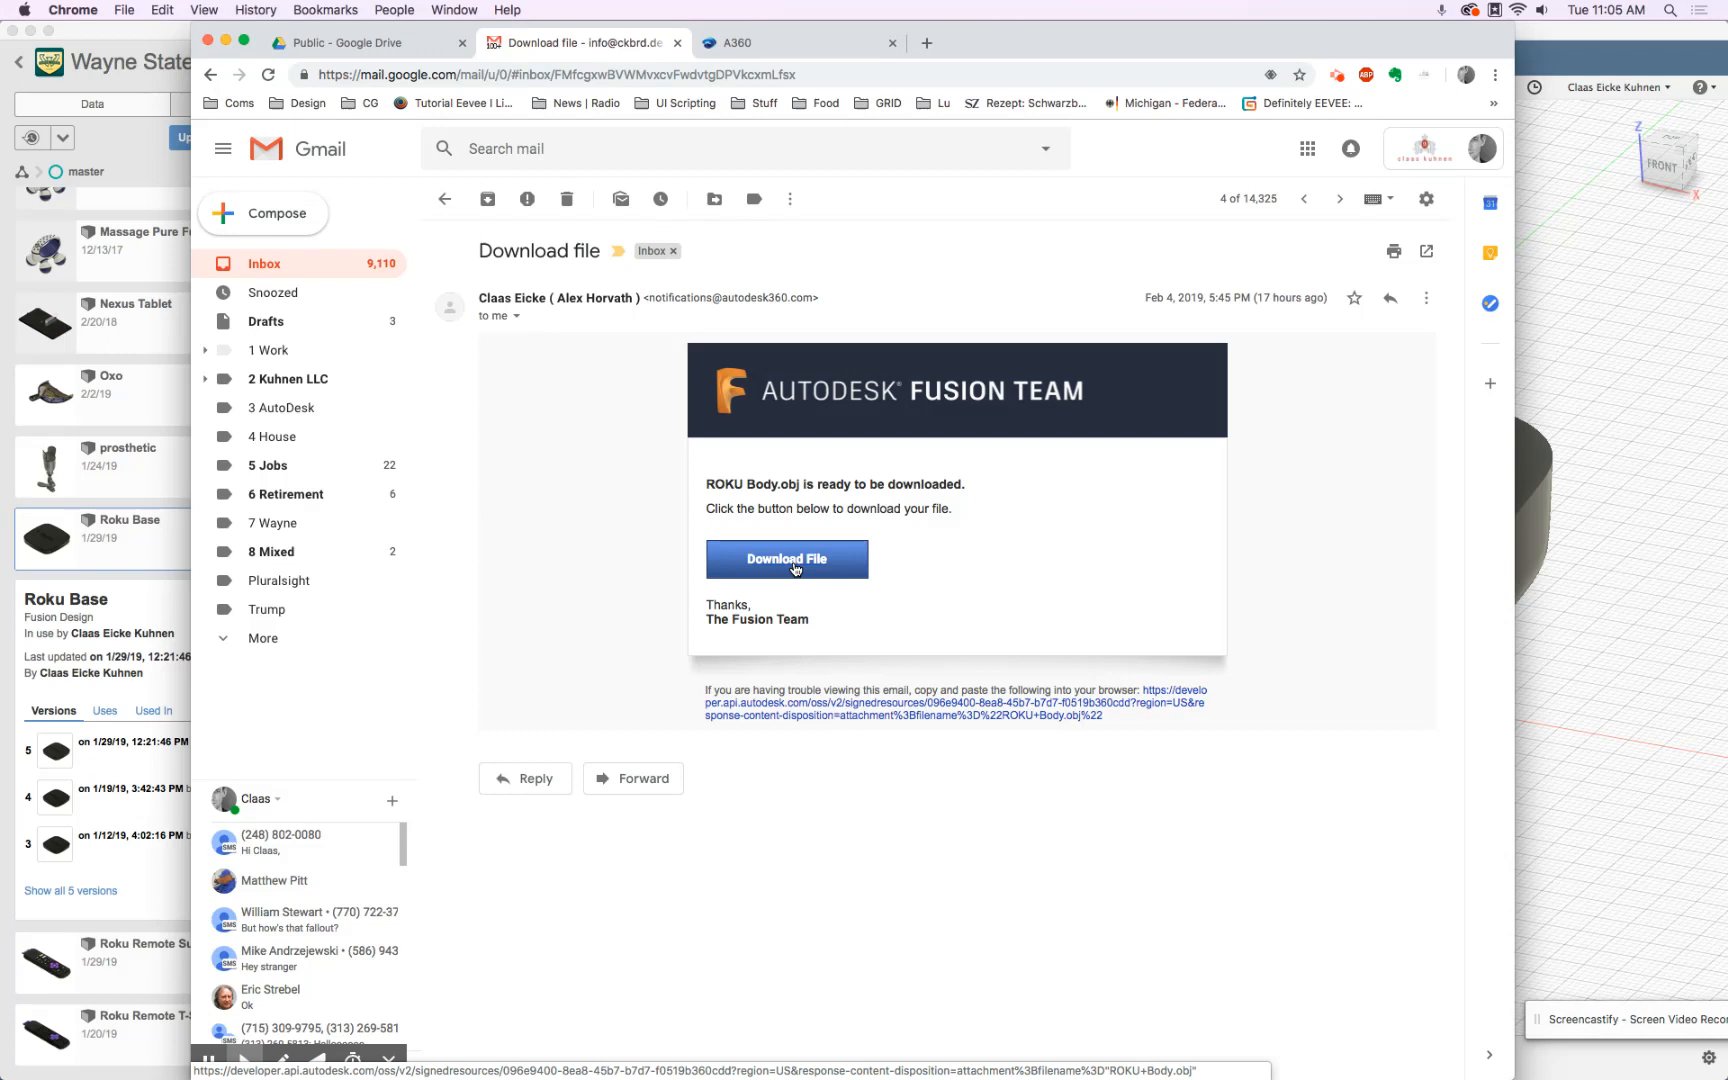
key(super+Tab)
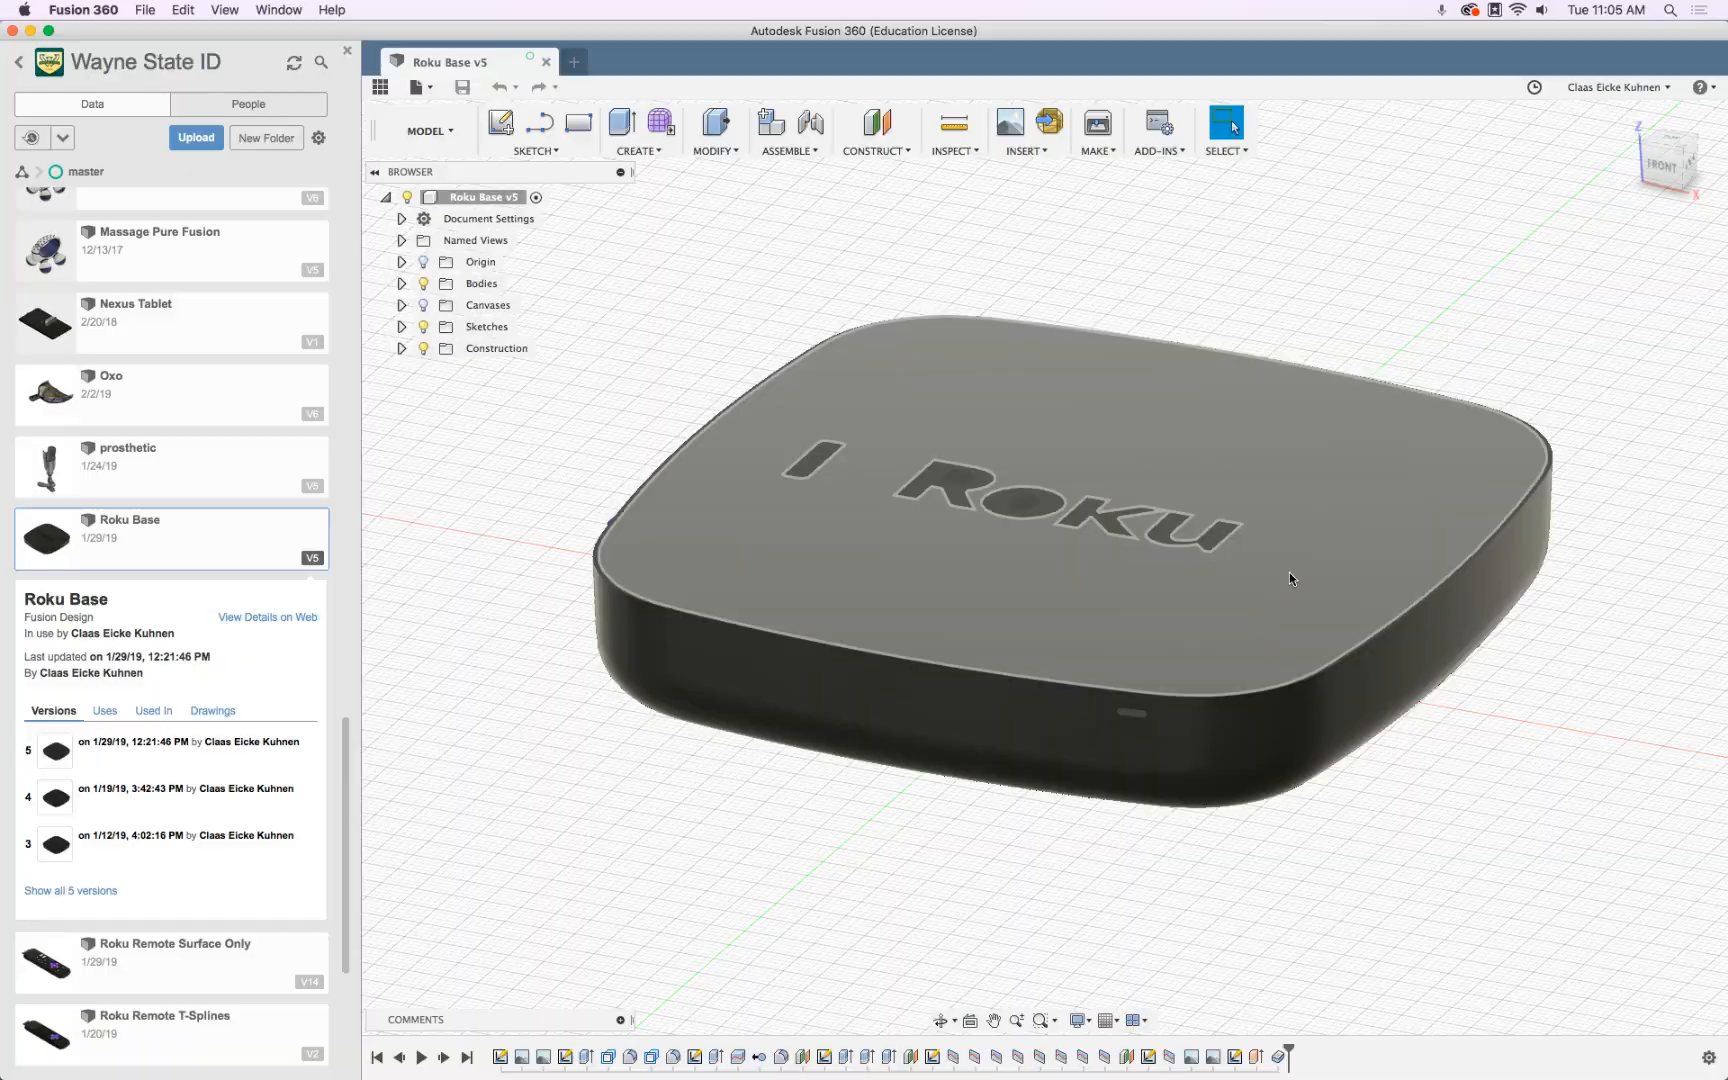
key(super+h)
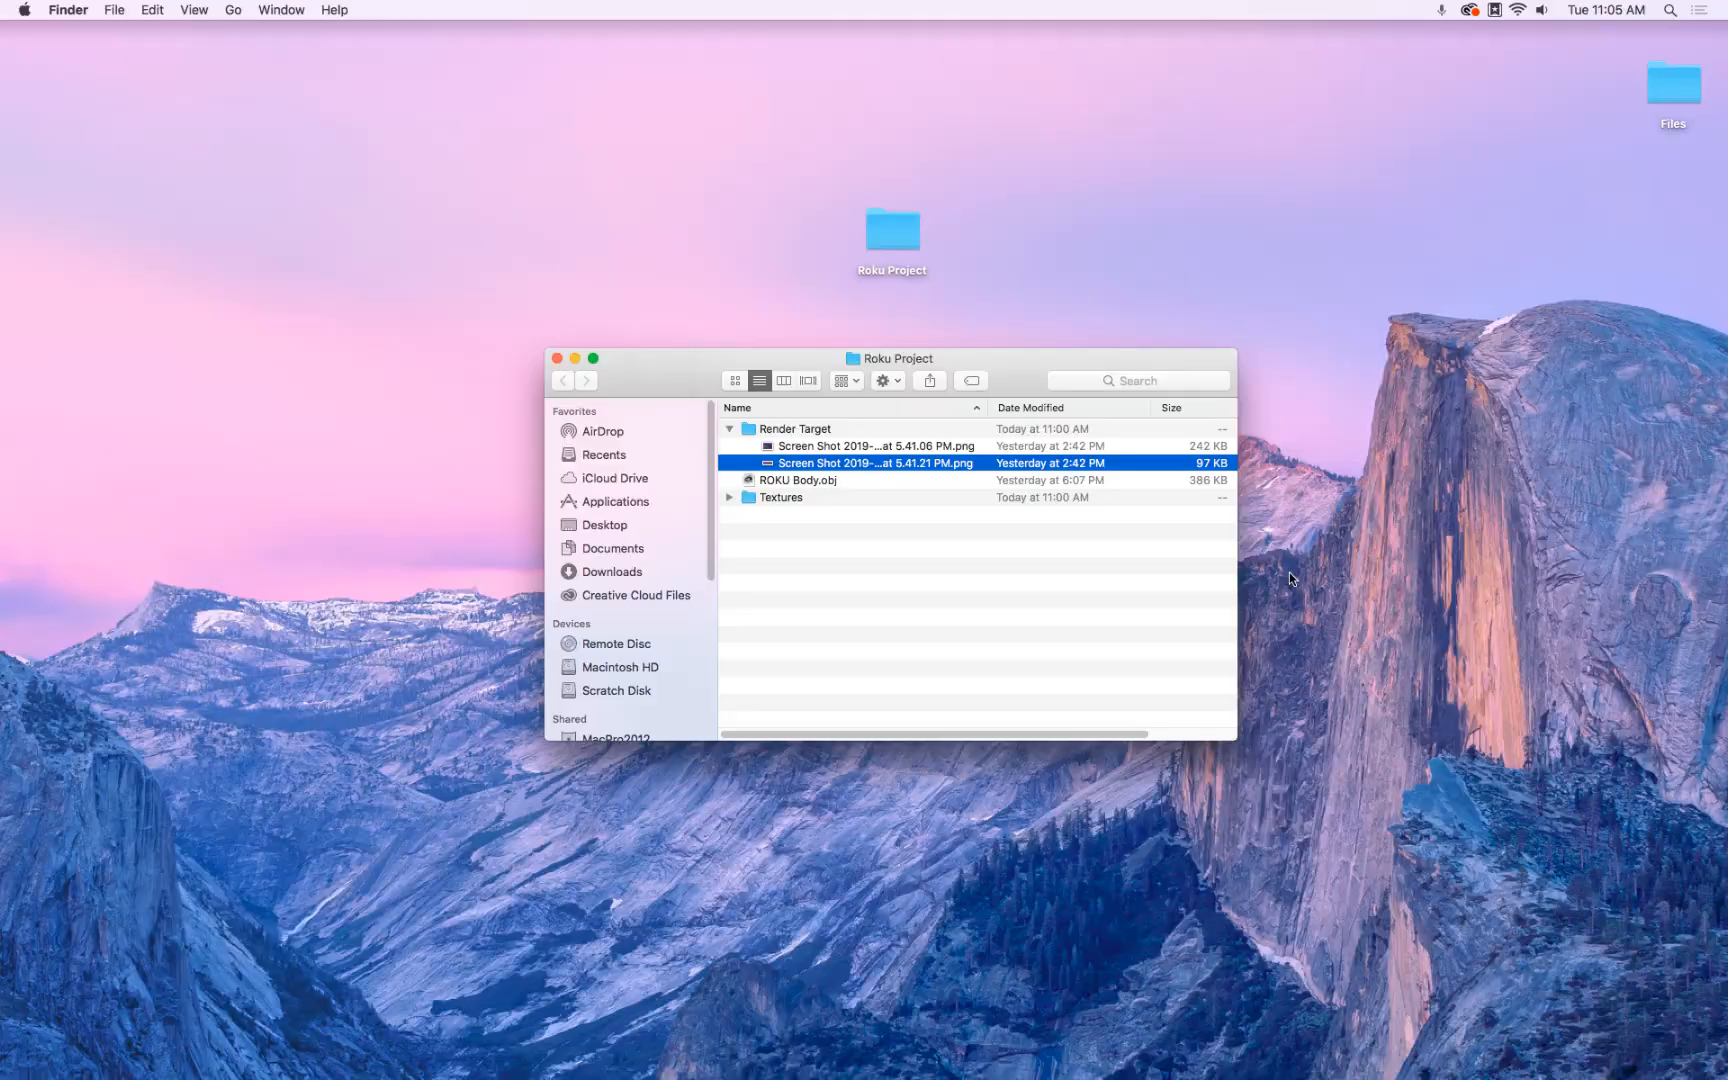
click(727, 430)
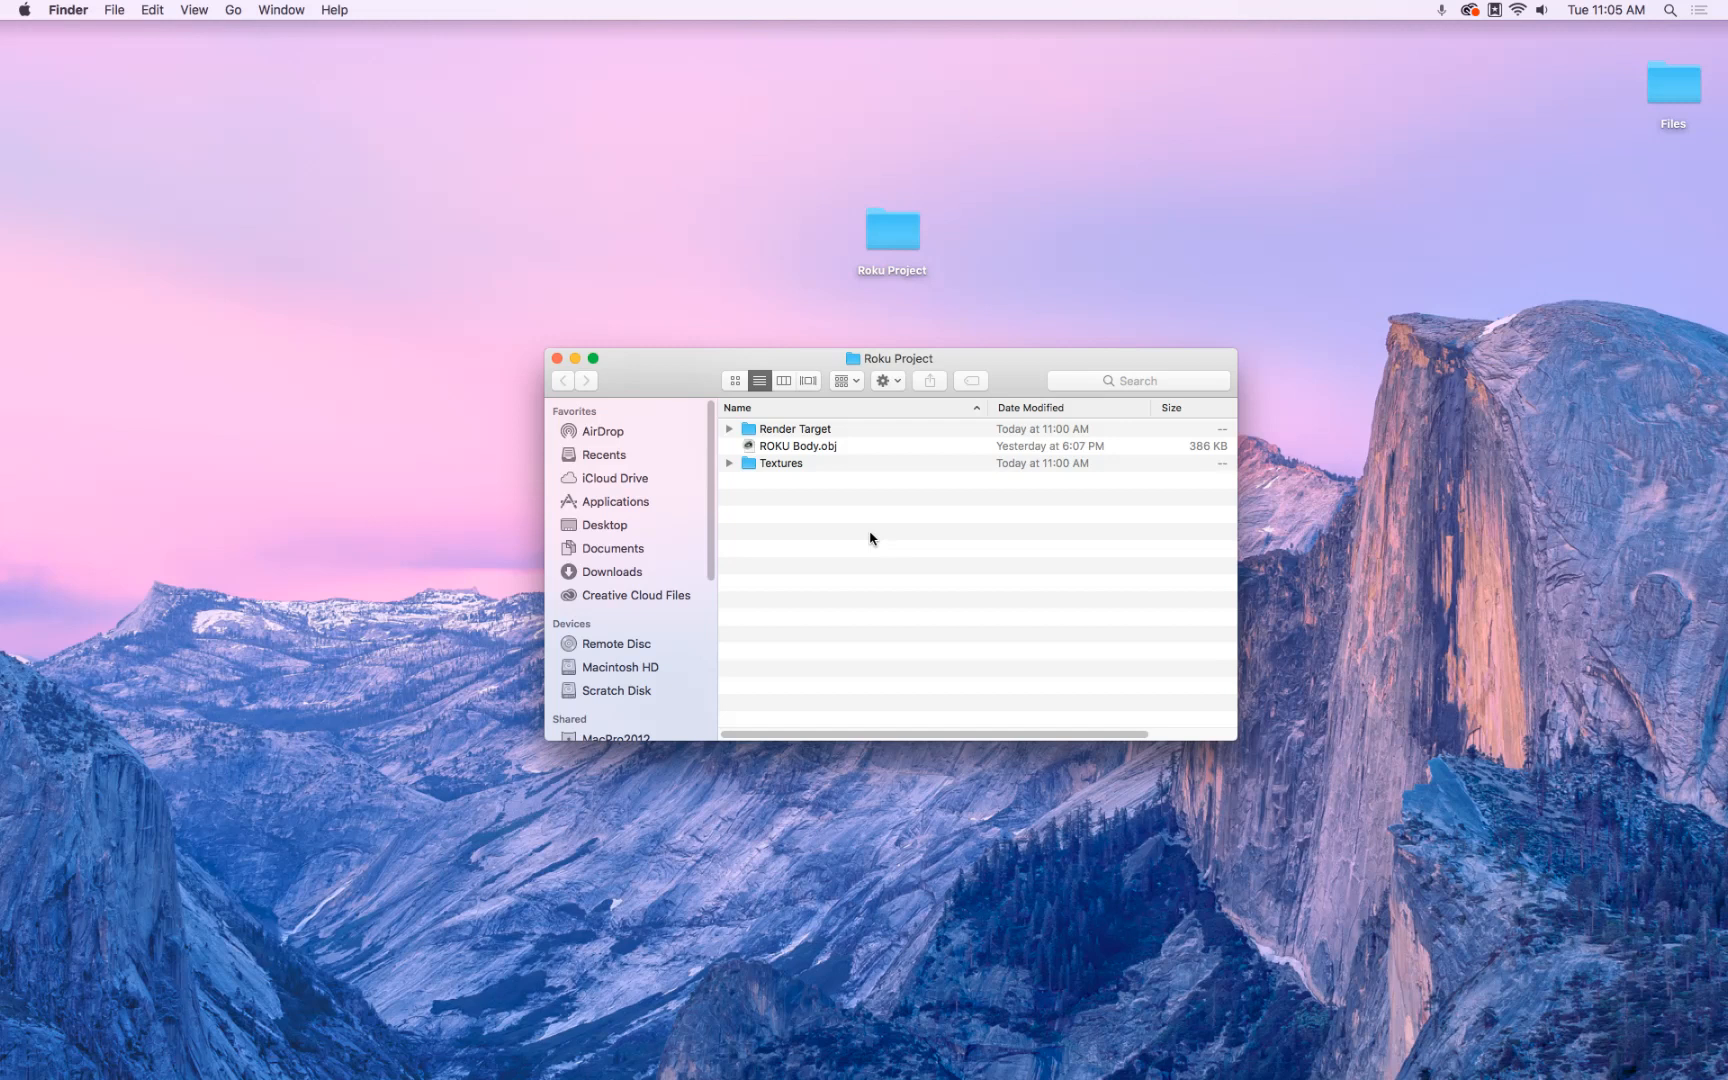
Reopen the Roku Project folder from the desktop and rename ROKU Body.obj to ROKU Base.obj
click(556, 359)
click(900, 237)
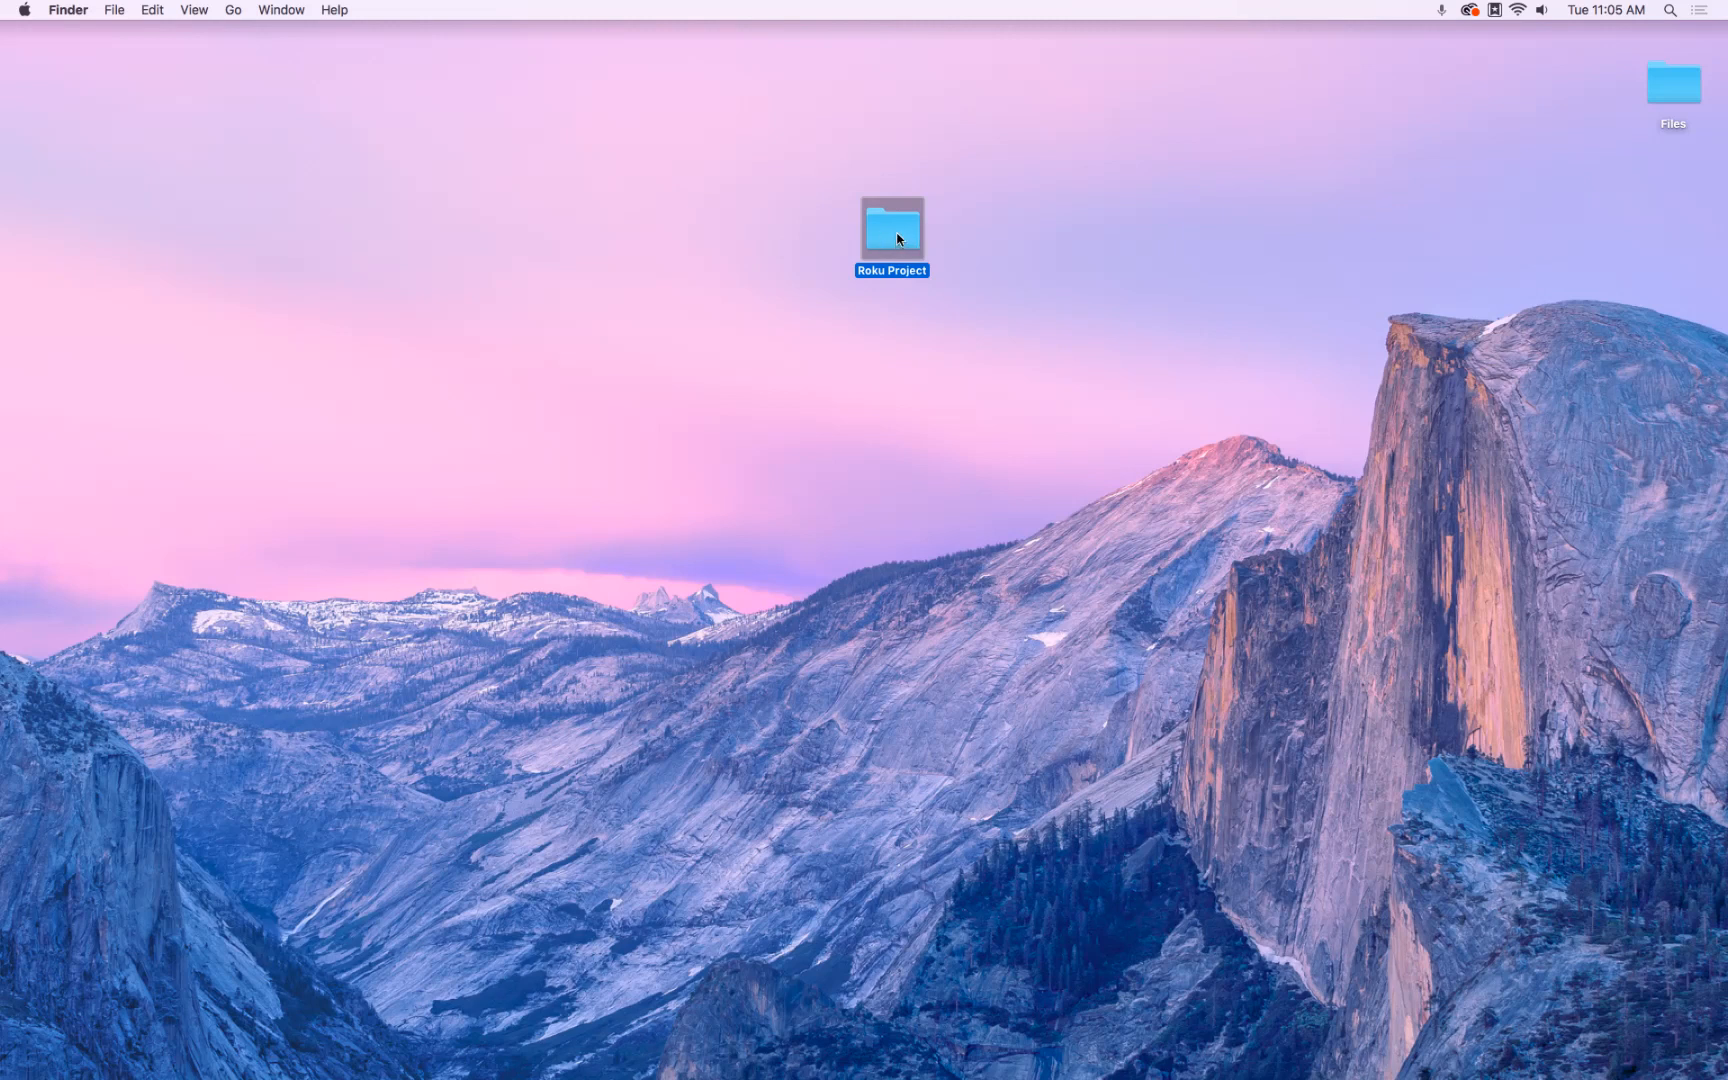
key(super+o)
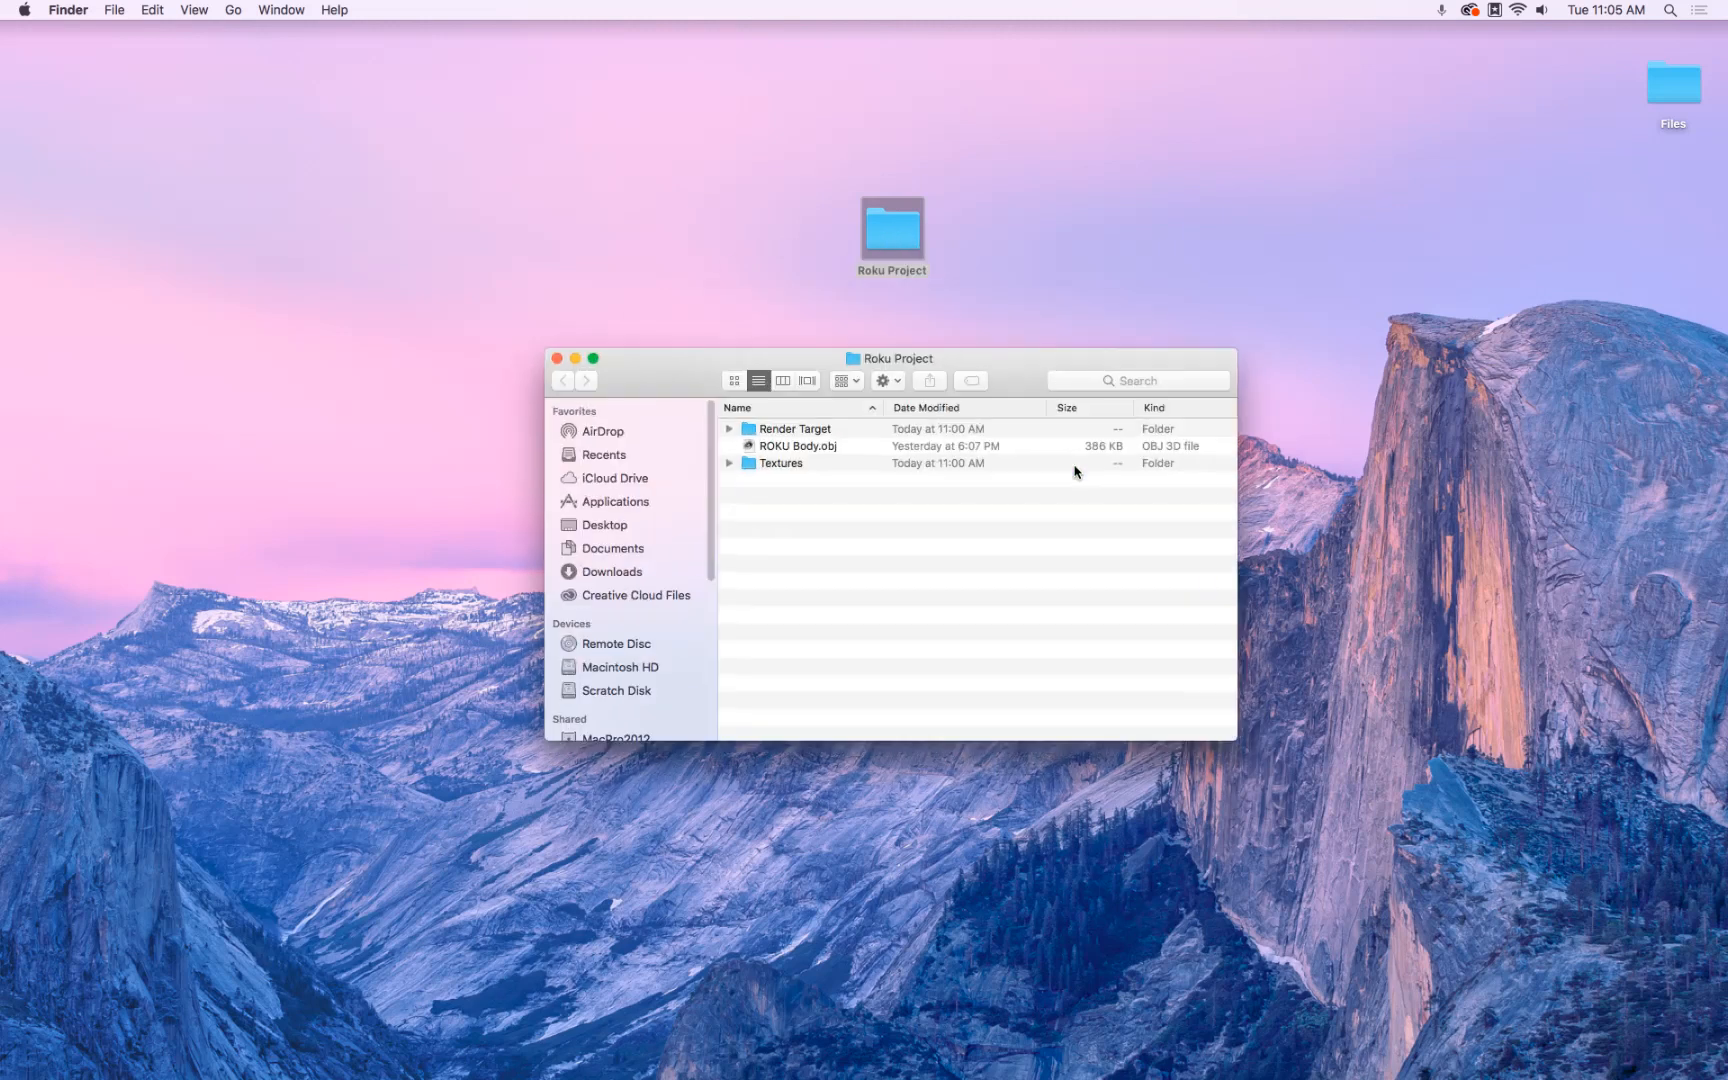
click(751, 448)
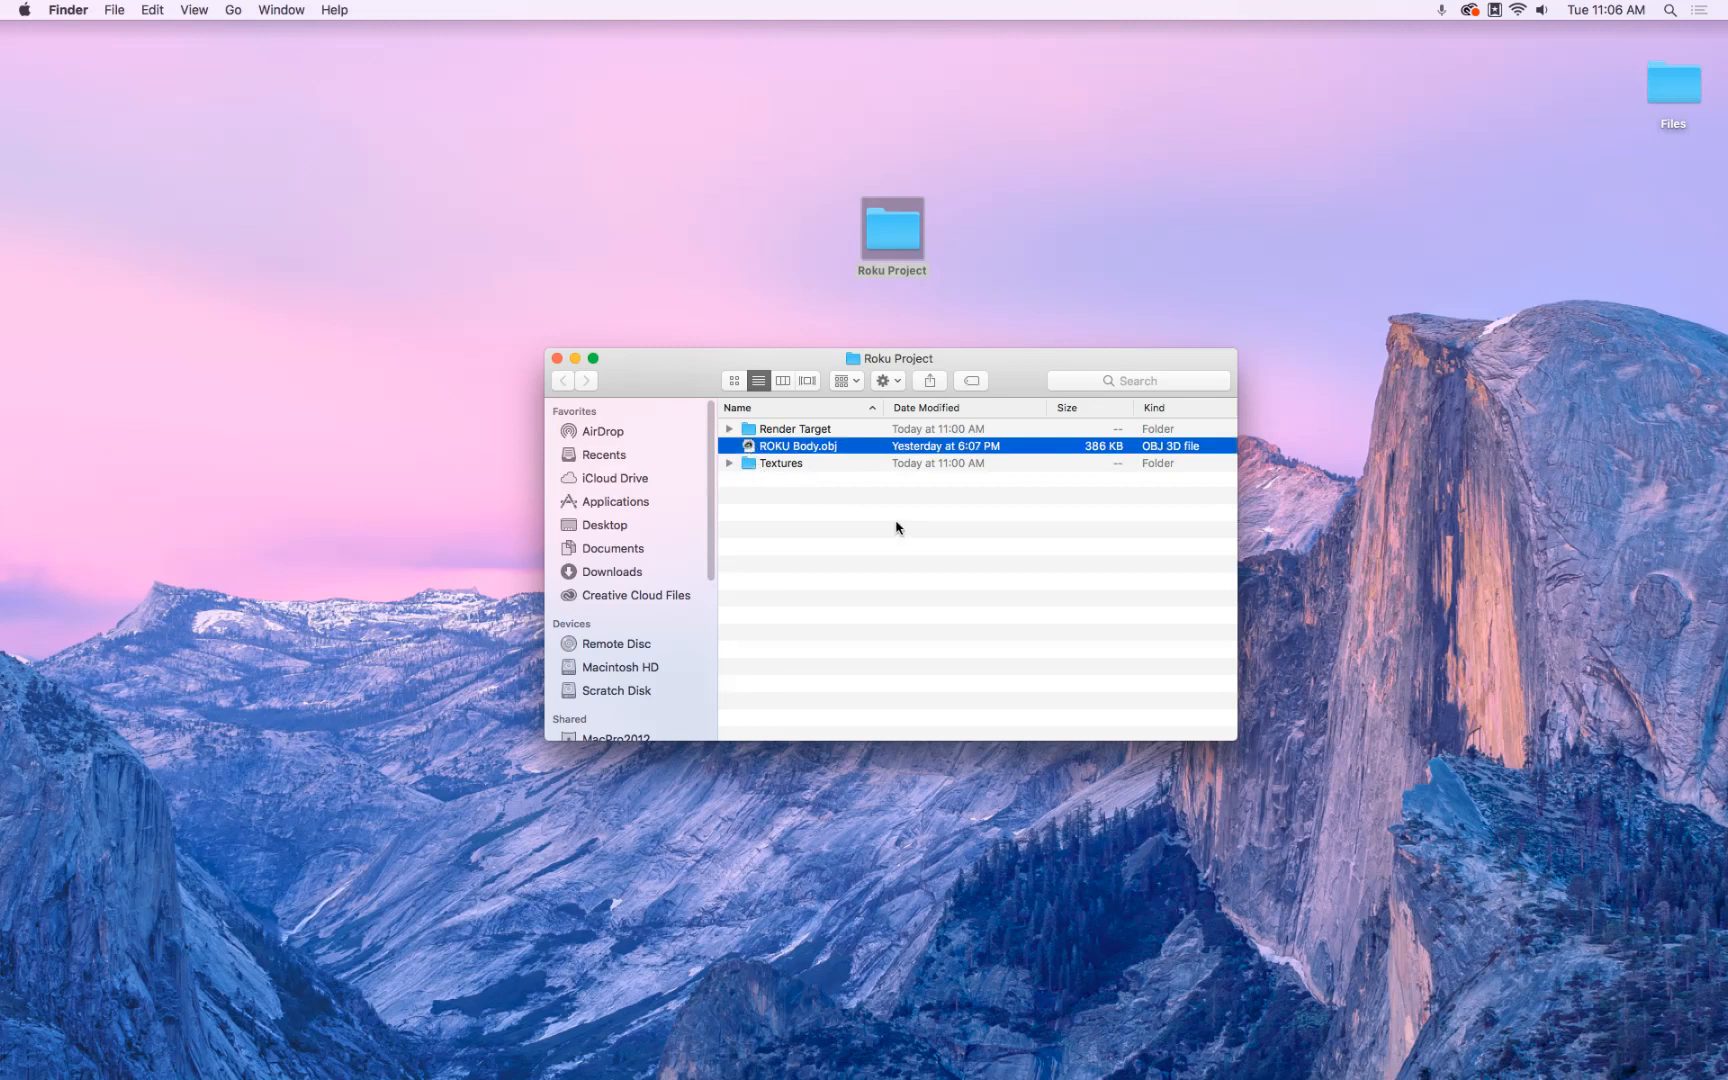
key(Return)
key(Right)
key(BackSpace)
key(BackSpace)
key(BackSpace)
text(ase)
key(Return)
Preview the two reference screenshots in the Render Target folder and collapse the folder again
click(773, 431)
click(728, 431)
click(780, 446)
key(space)
key(Up)
key(Down)
key(space)
key(Up)
key(Up)
key(Left)
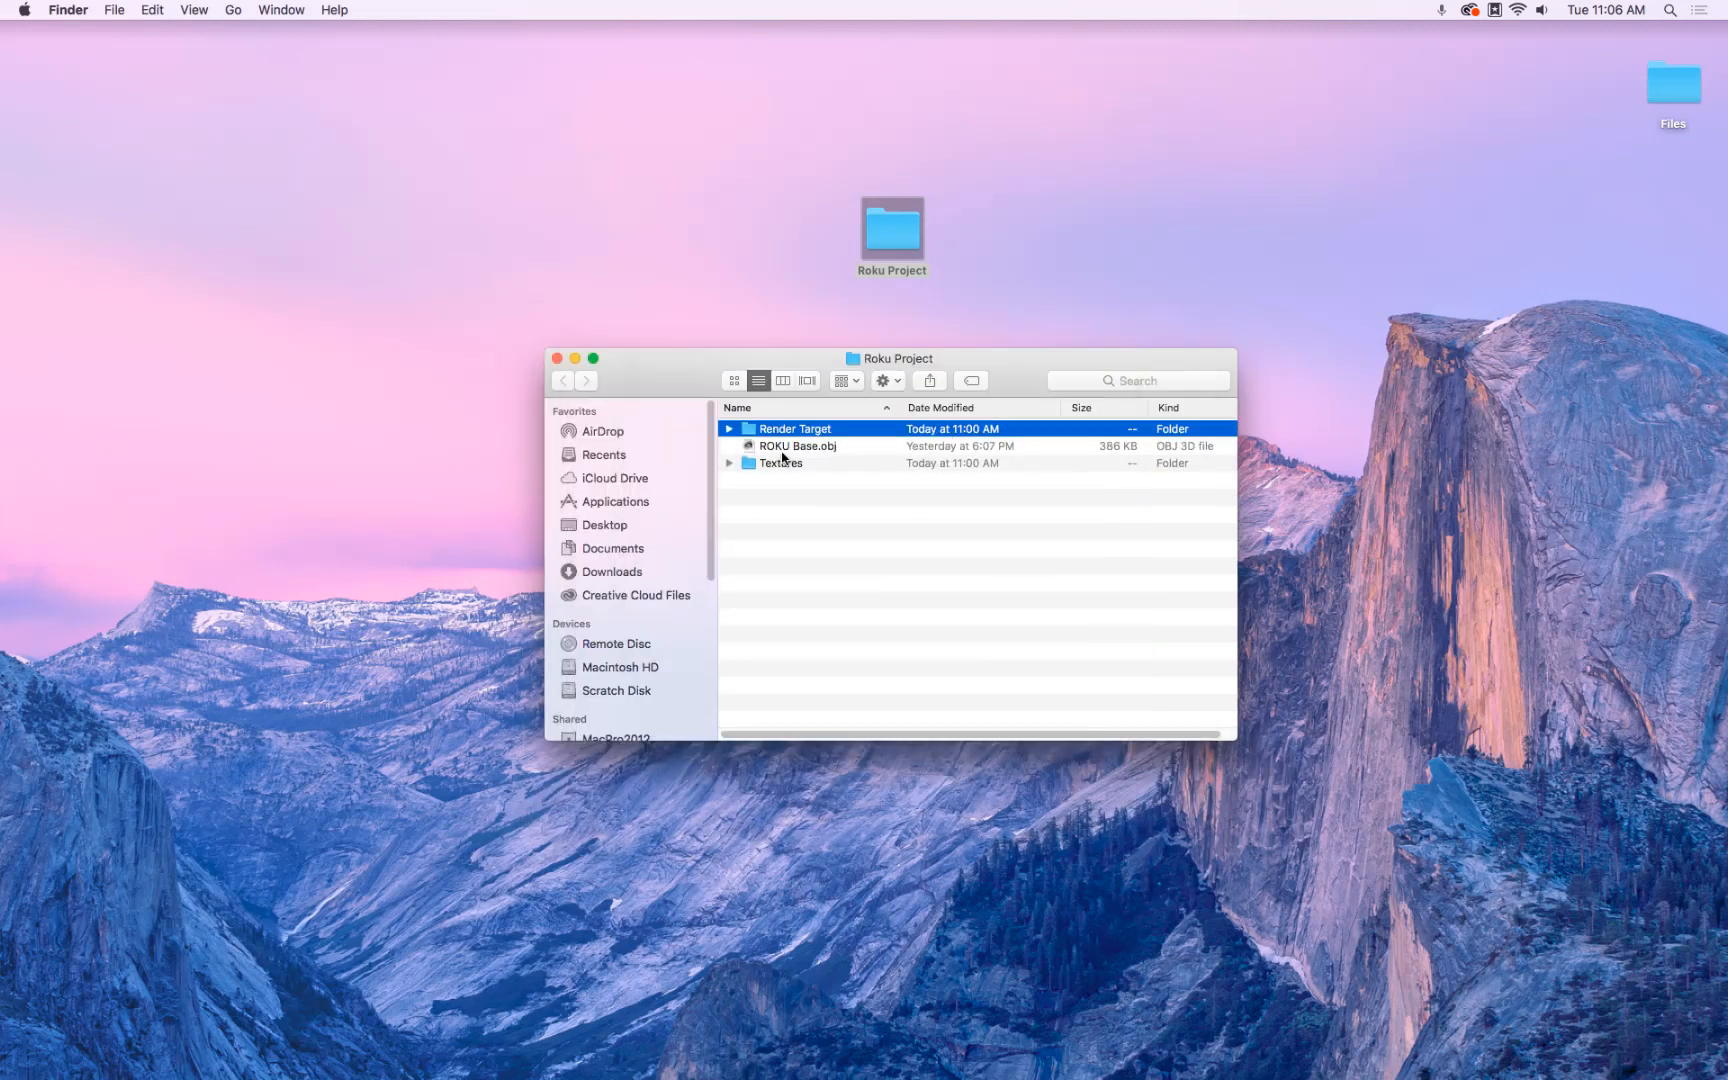
Preview the texture images in the Textures folder from Roku Logo.png through Slice16.png and collapse the folder
key(Down)
key(Down)
key(Right)
key(Down)
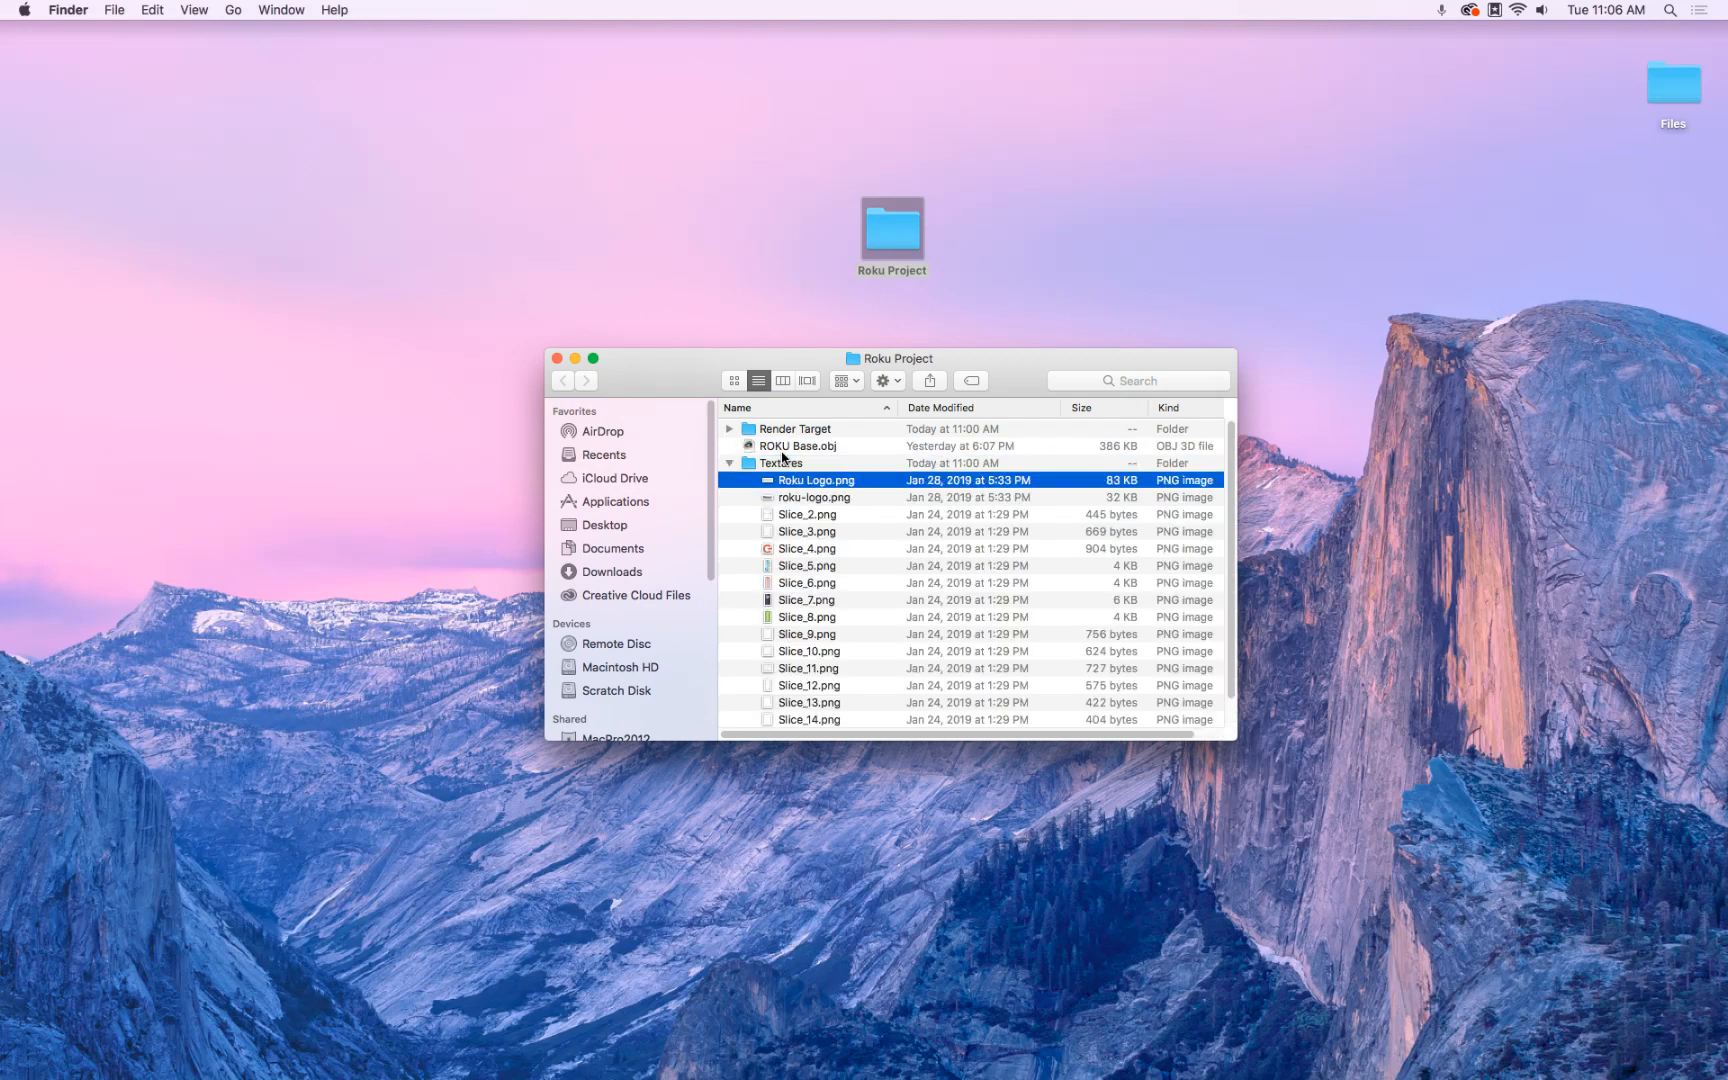
key(space)
key(Down)
key(Down)
key(Down)
key(Down)
key(Down)
key(Down)
key(Down)
key(Down)
key(Down)
key(Down)
key(Down)
key(Down)
key(Down)
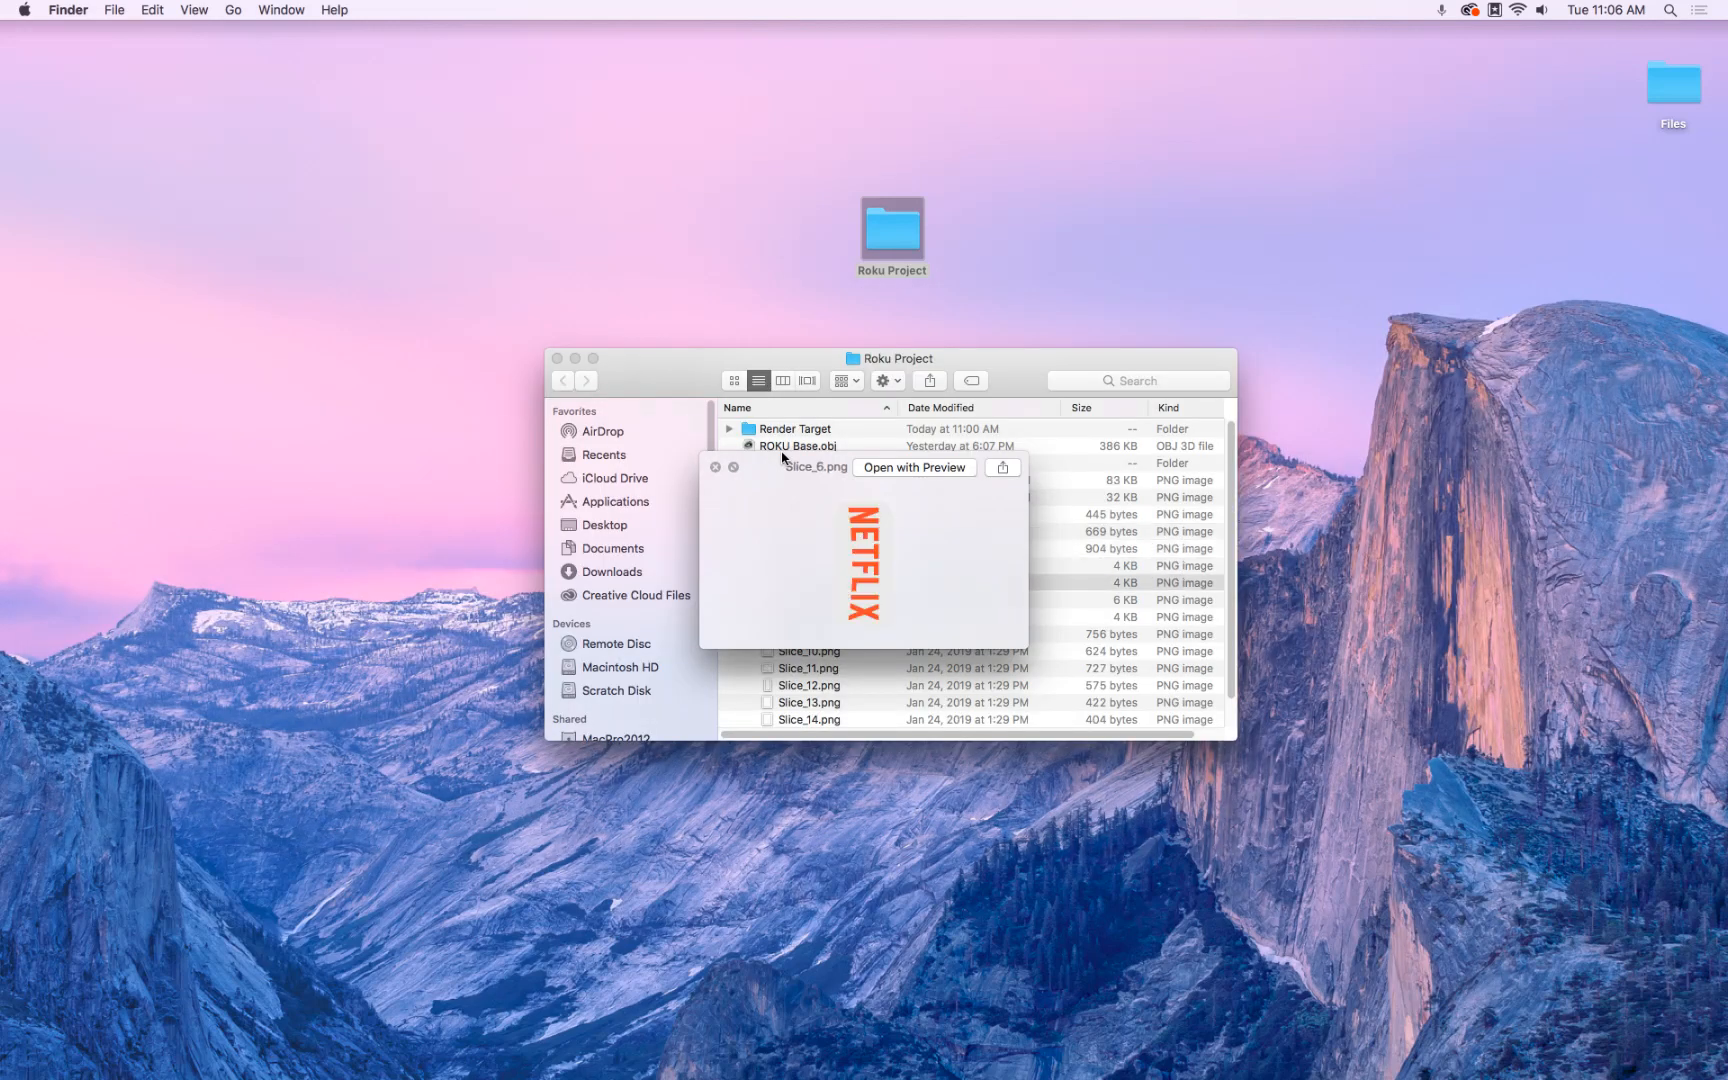
key(space)
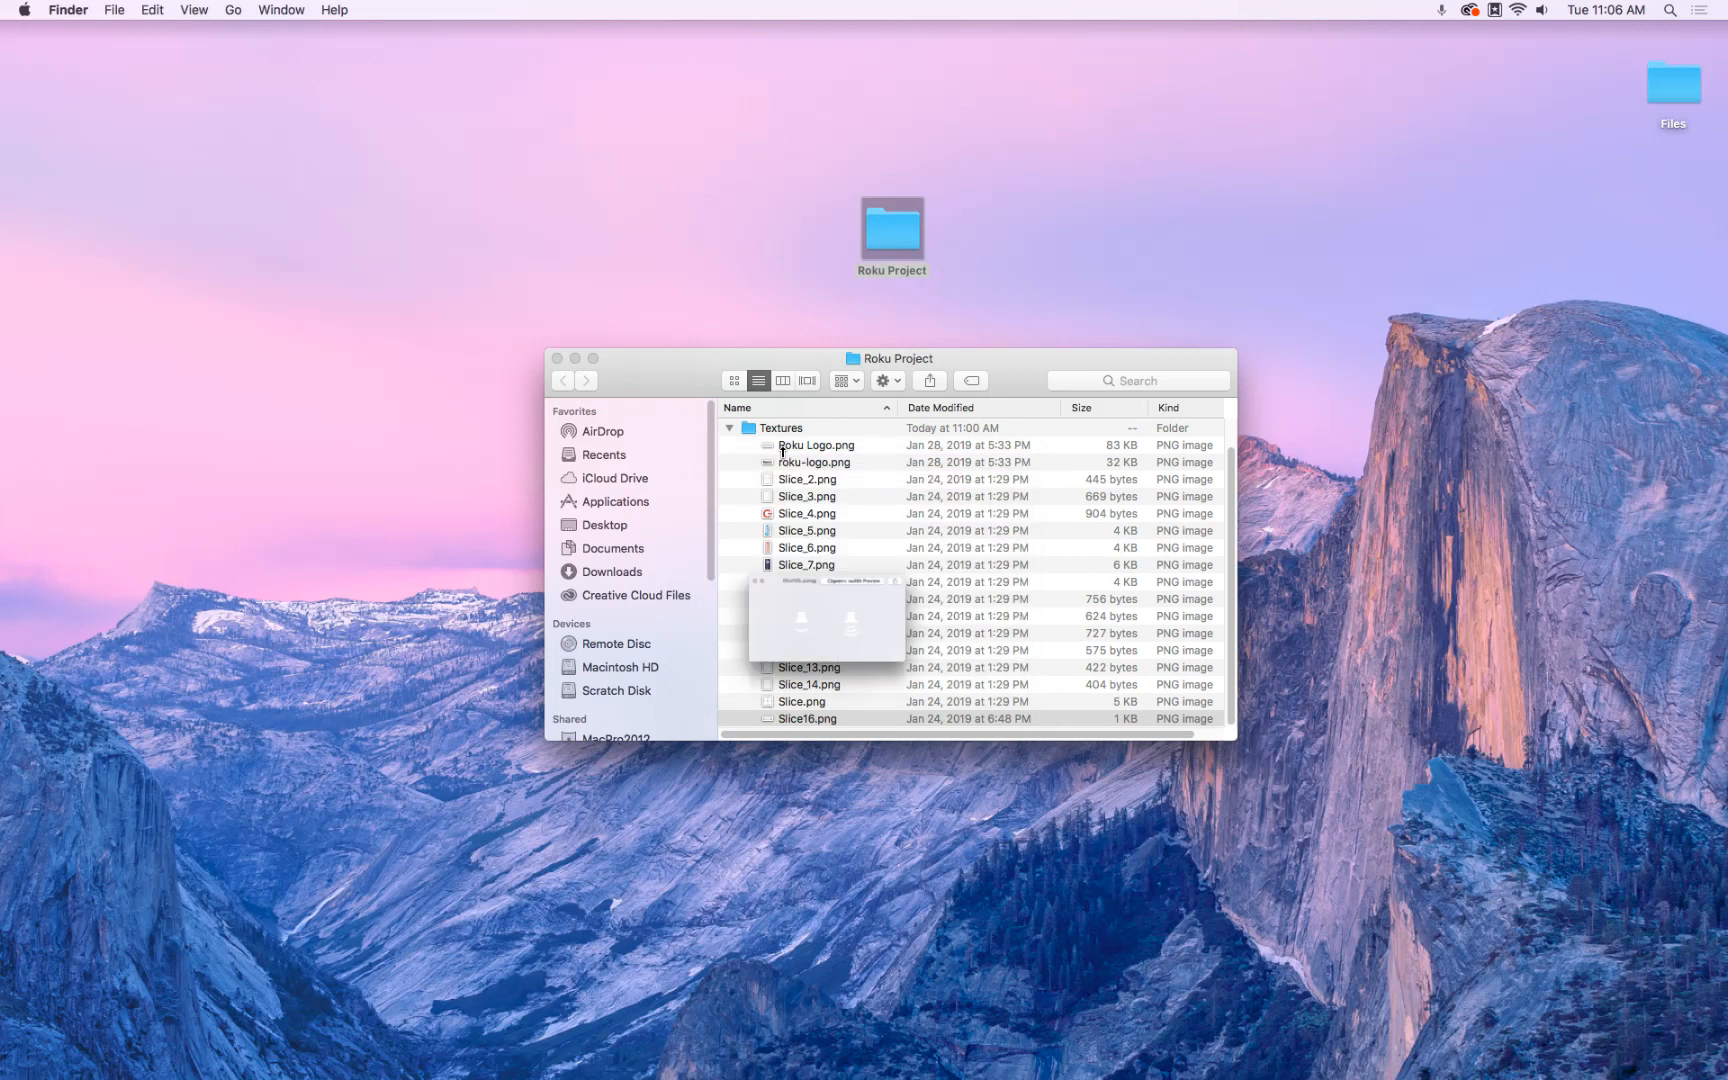
key(Up)
key(Up)
key(Up)
key(Up)
key(Up)
key(Up)
key(Up)
key(Up)
key(Up)
key(Up)
key(Up)
key(Up)
key(Up)
key(Up)
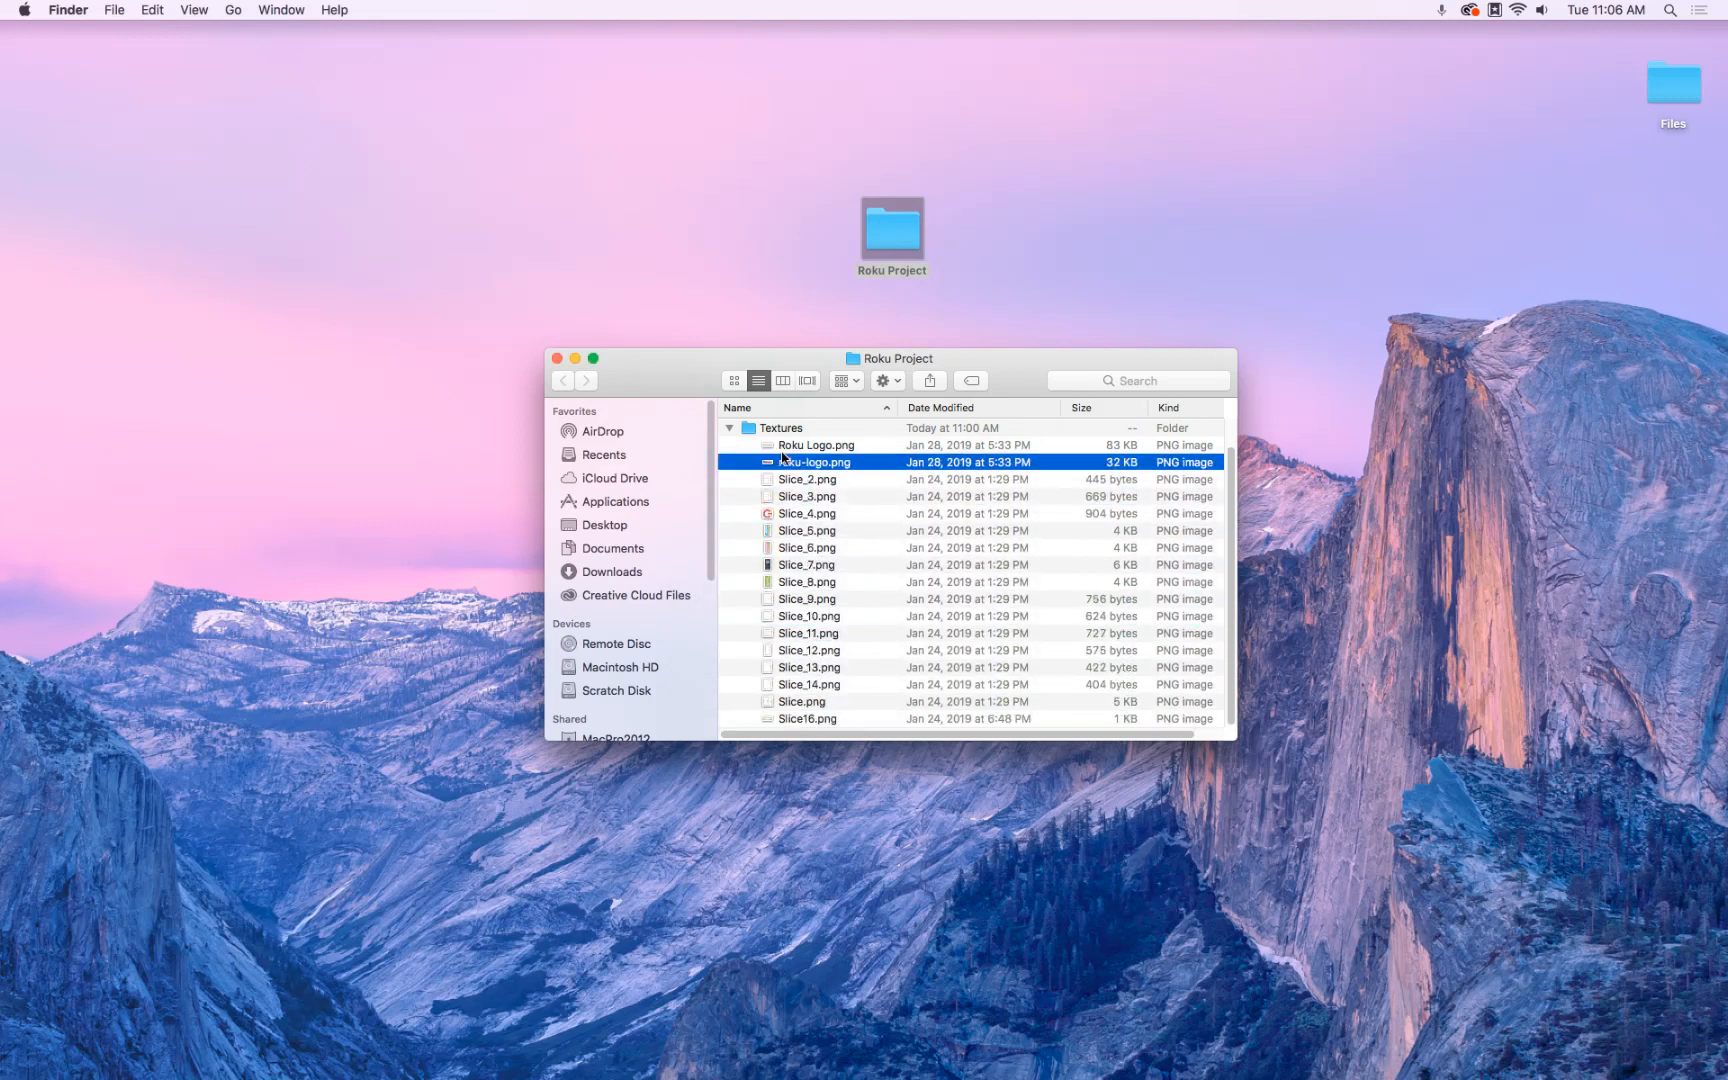
key(Left)
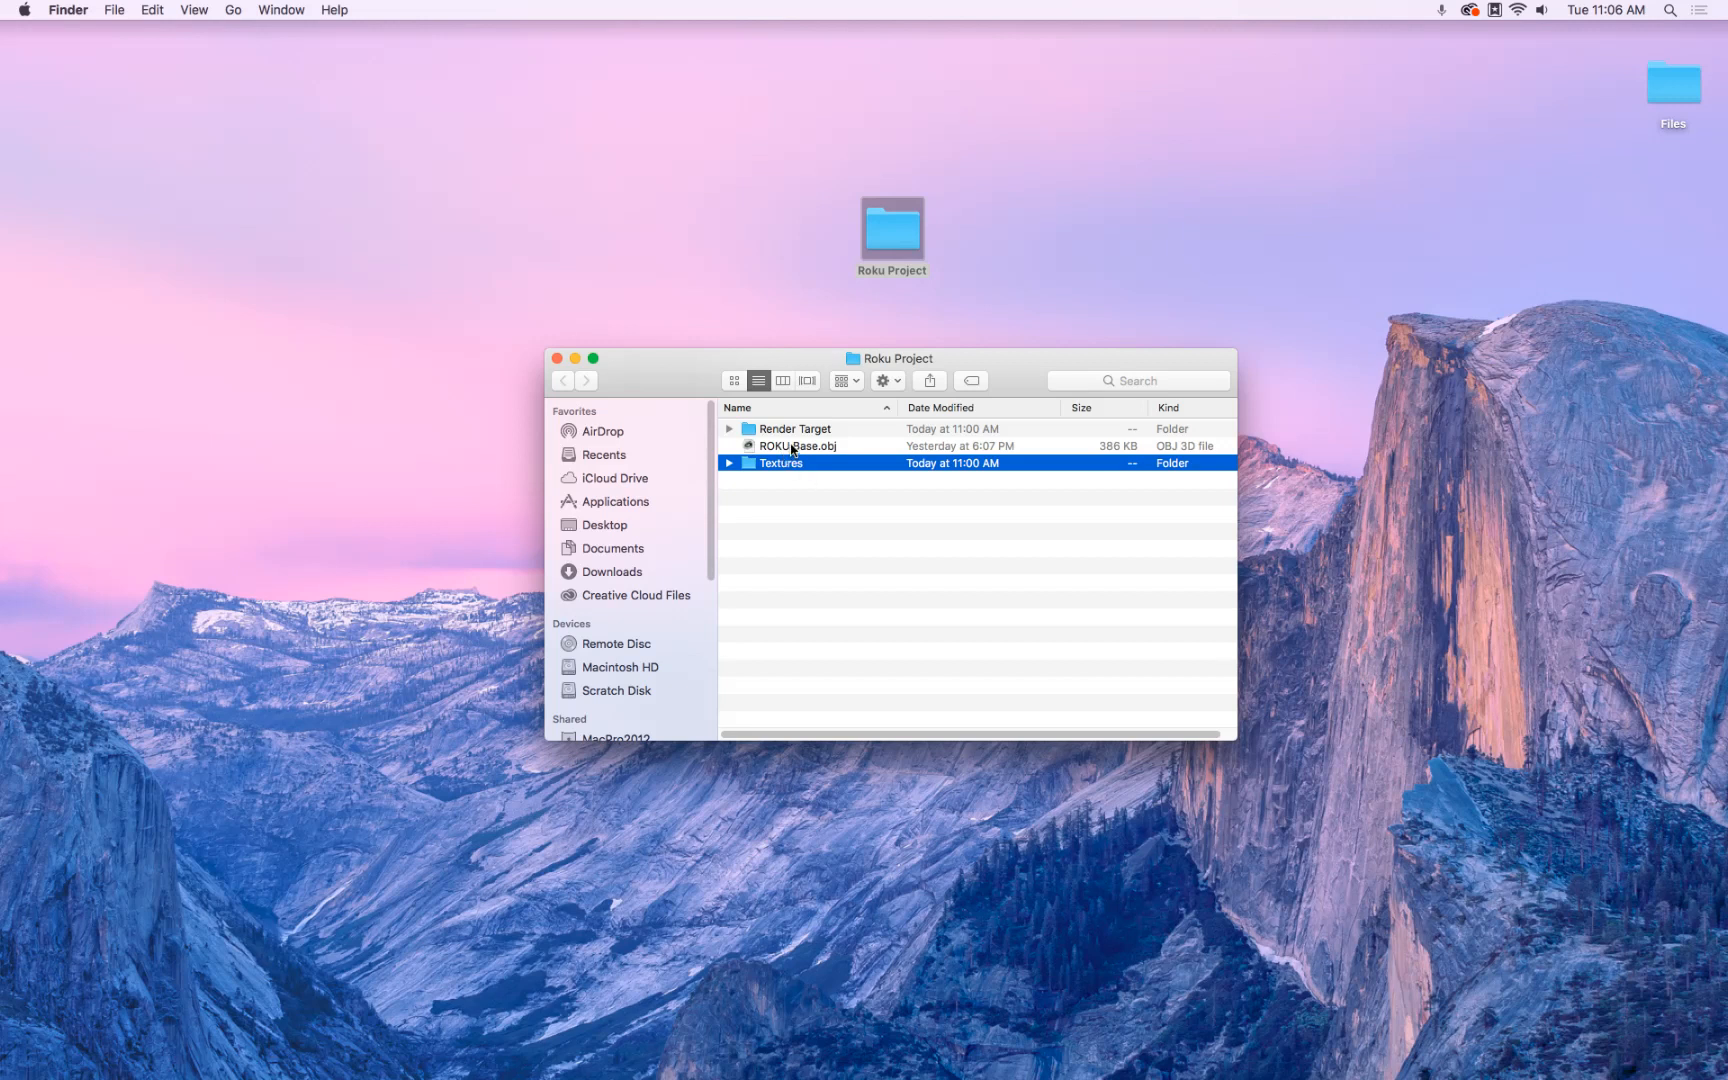
Close the Roku Project window and shift the project folder slightly on the desktop
click(792, 448)
click(805, 434)
click(790, 462)
key(cmd+w)
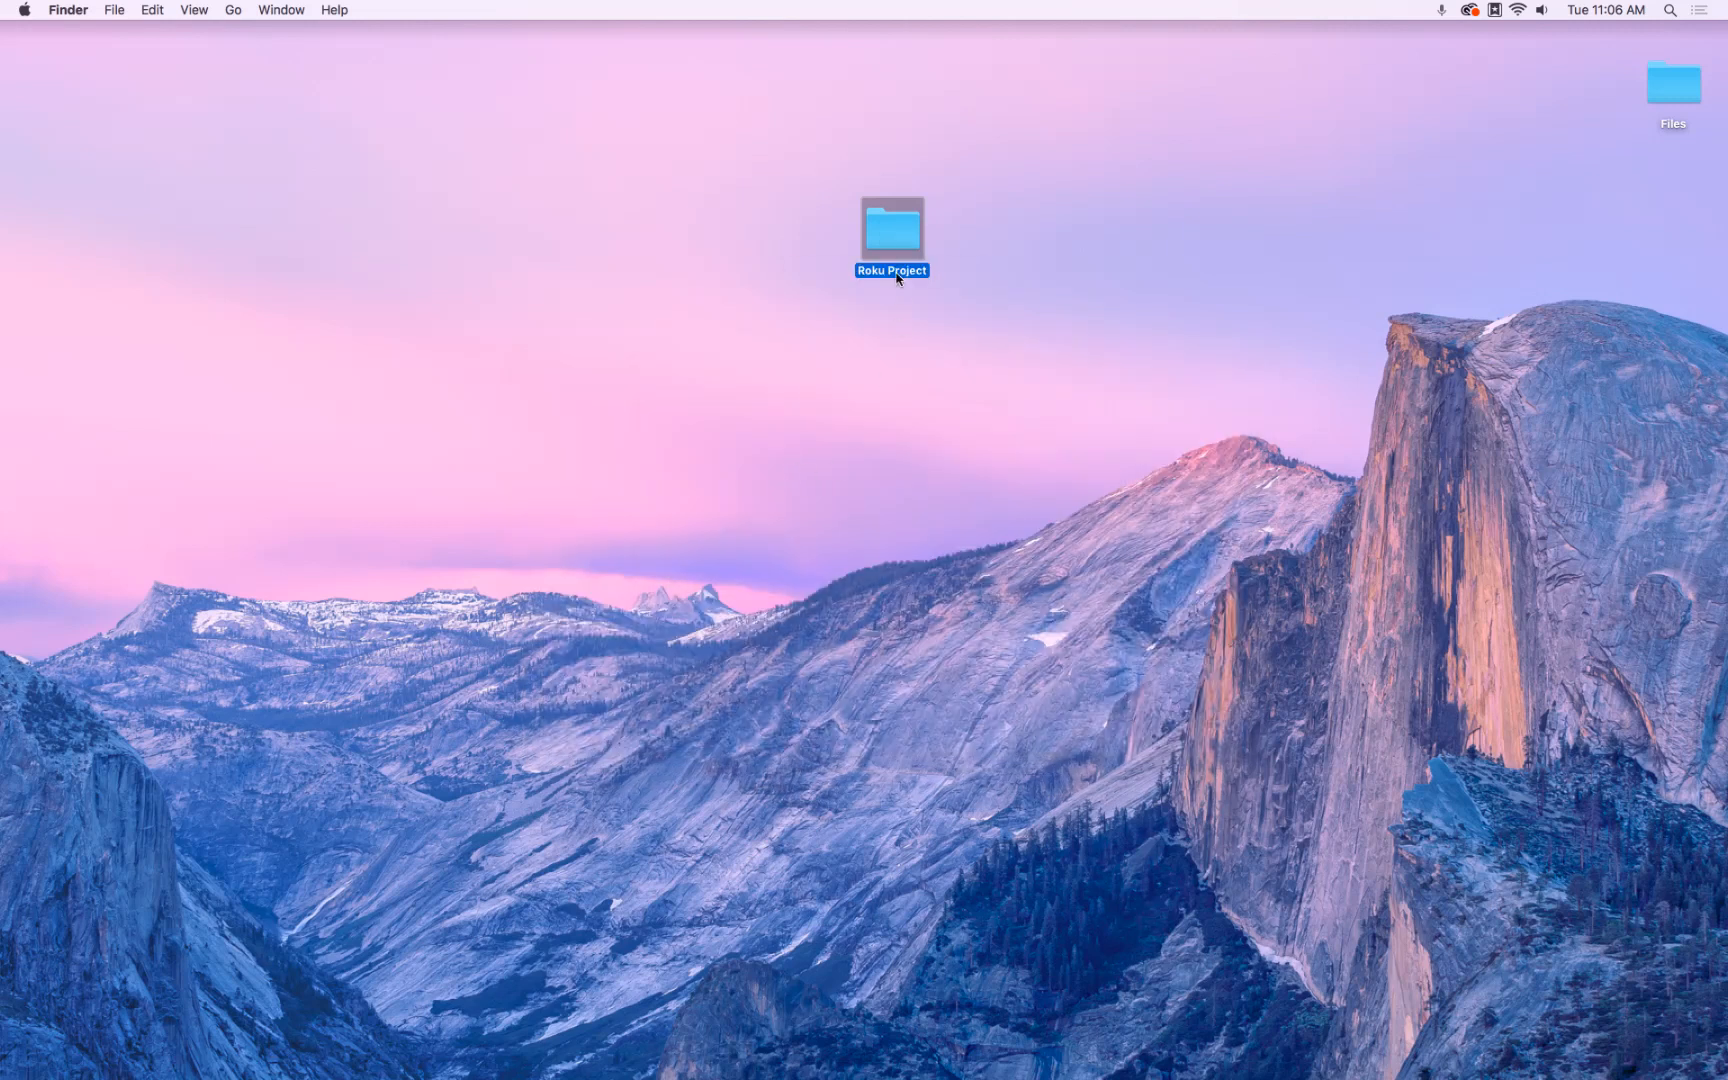
drag(864, 207, 888, 237)
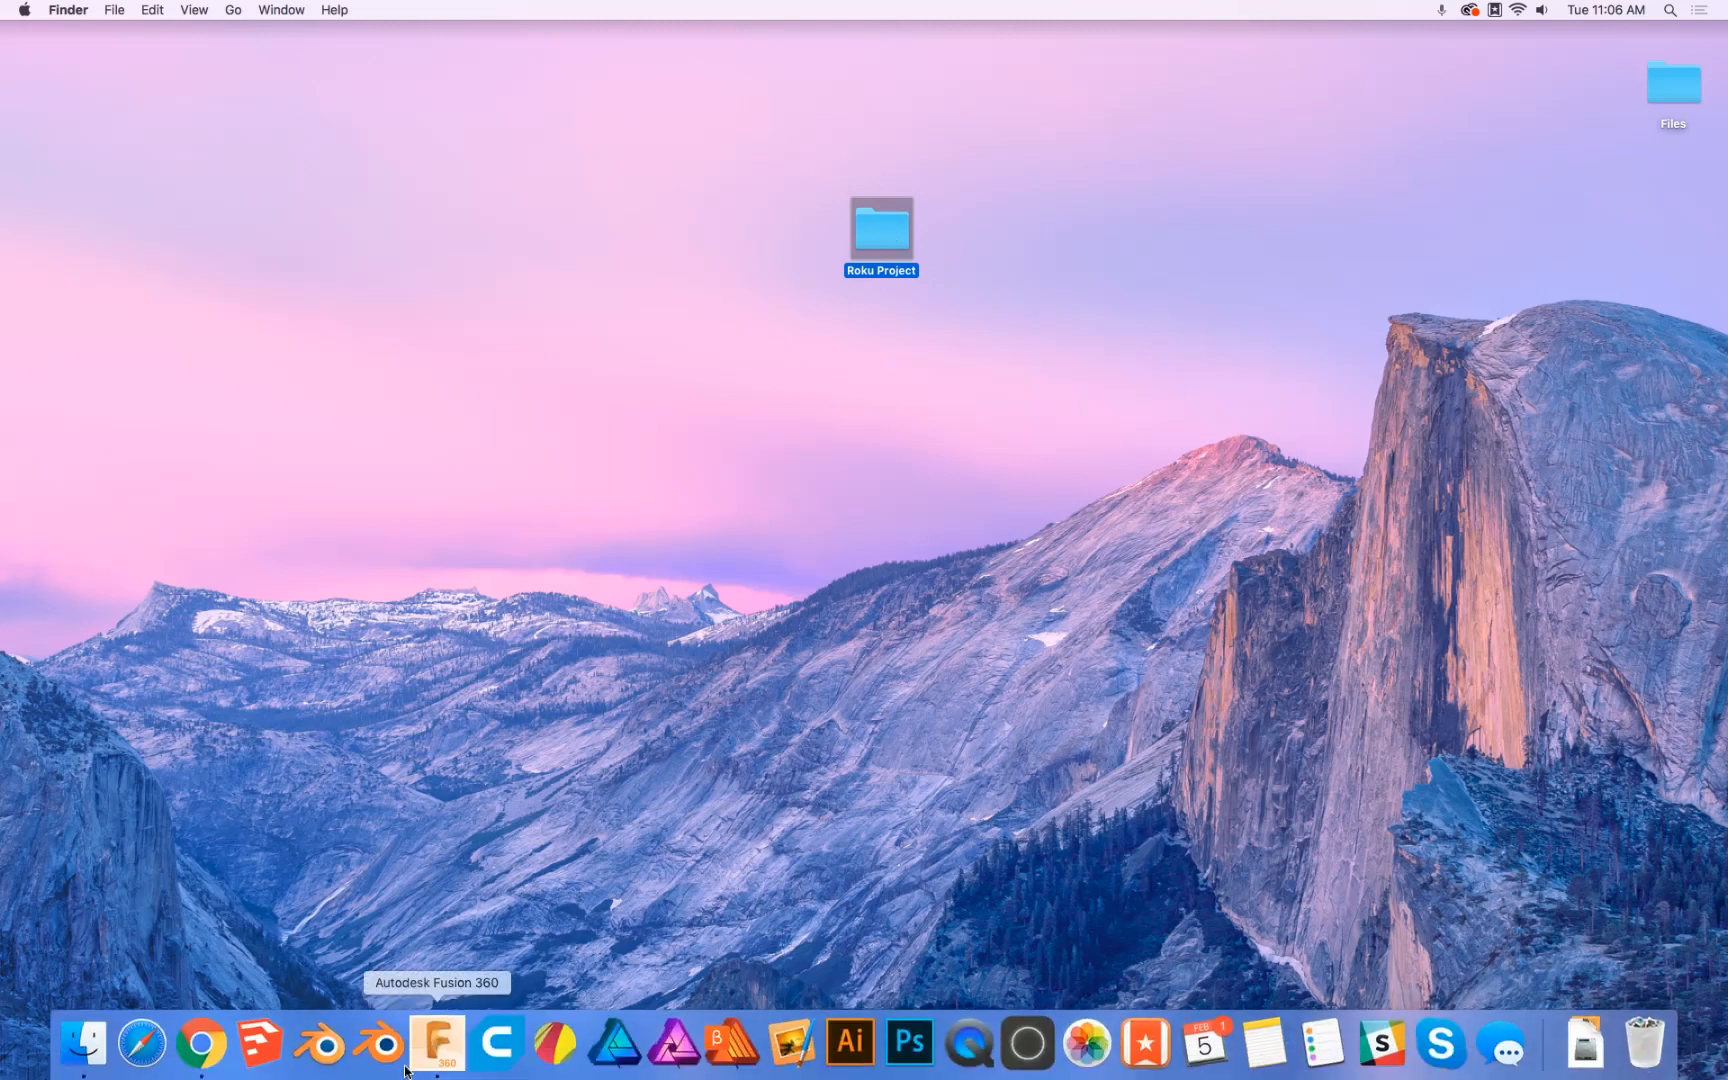
Launch Blender 2.80 and dismiss its splash screen
click(381, 1047)
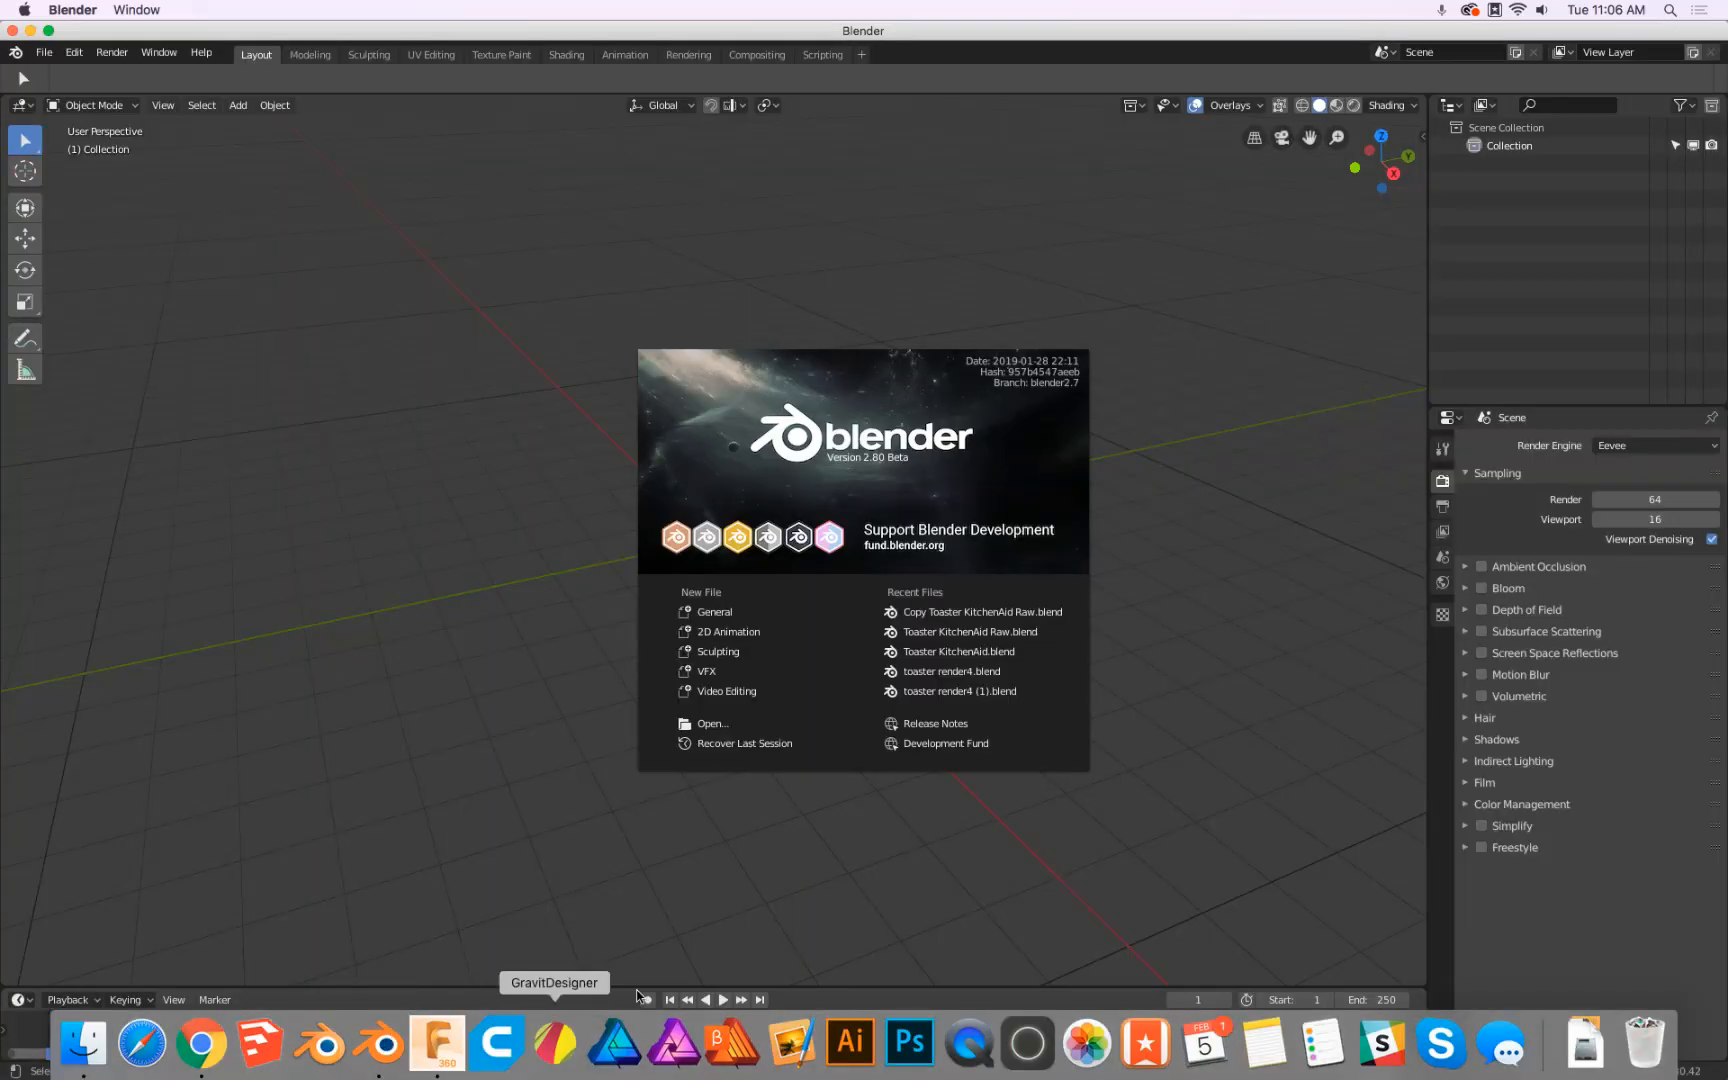
click(1137, 295)
Import ROKU Base.obj from the desktop's Roku Project folder with the up axis set to Z Up, and inspect the model
click(43, 55)
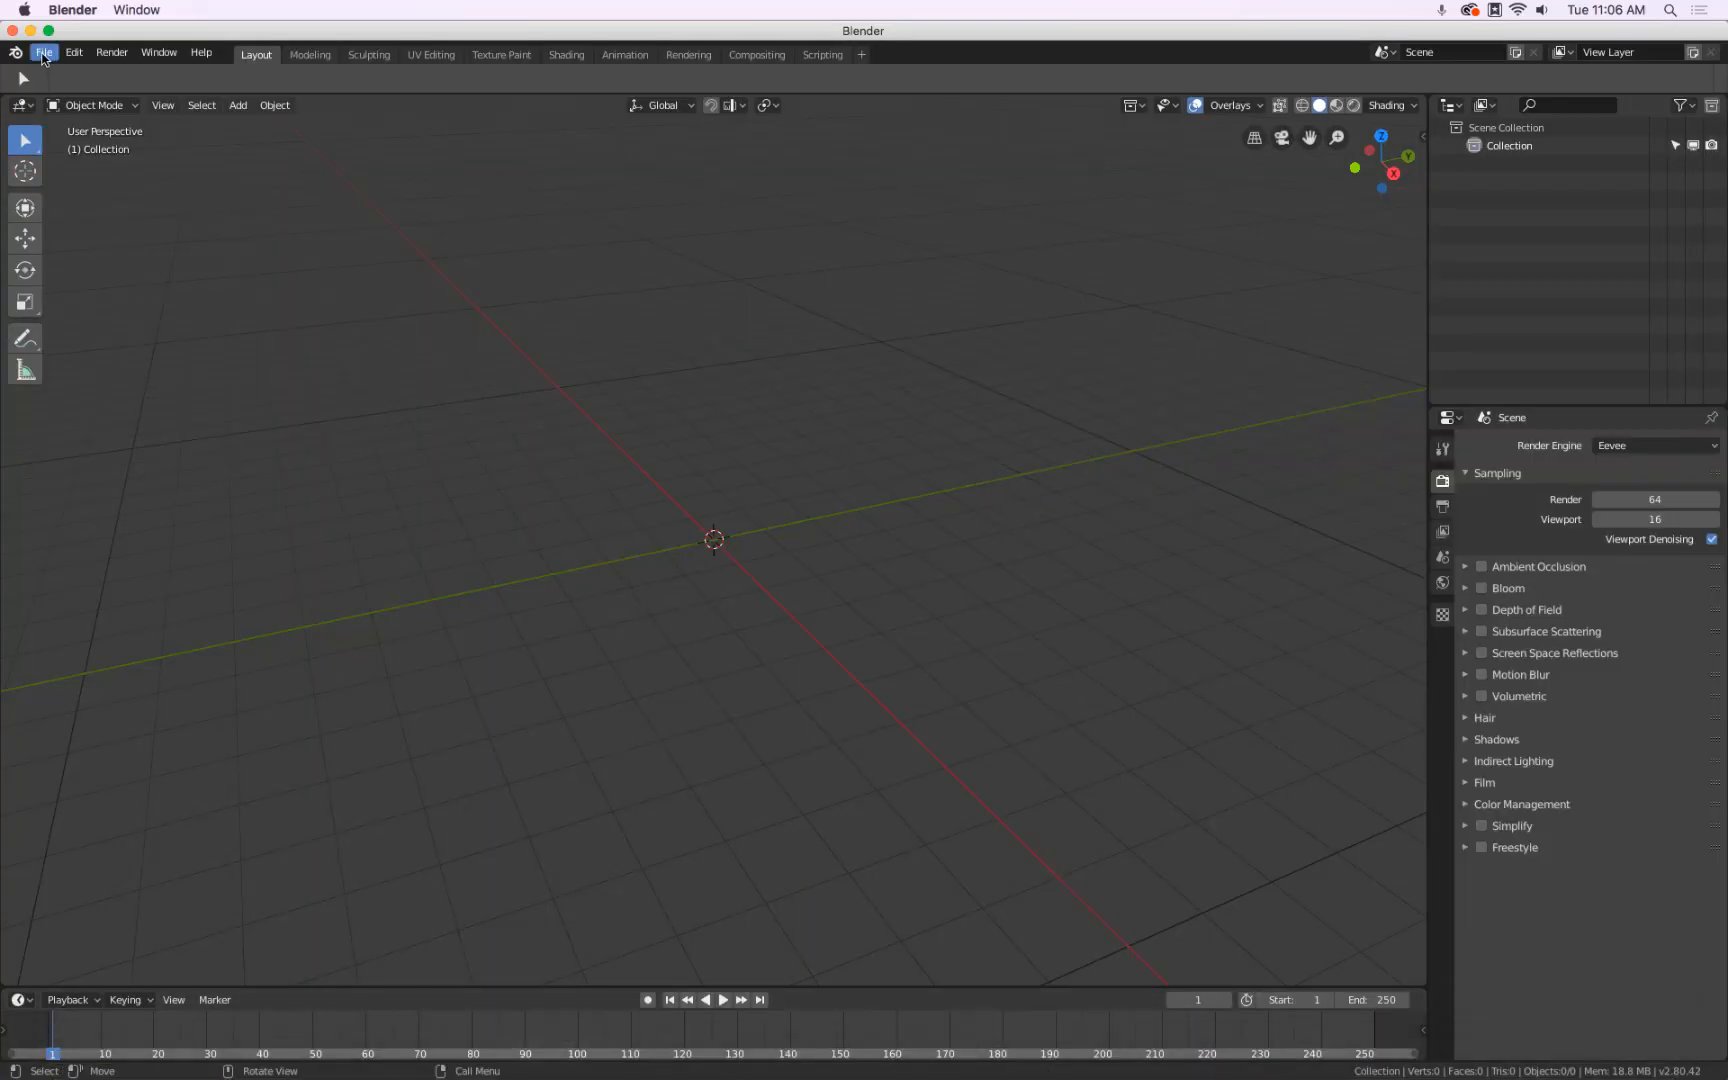
mouse_move(97, 387)
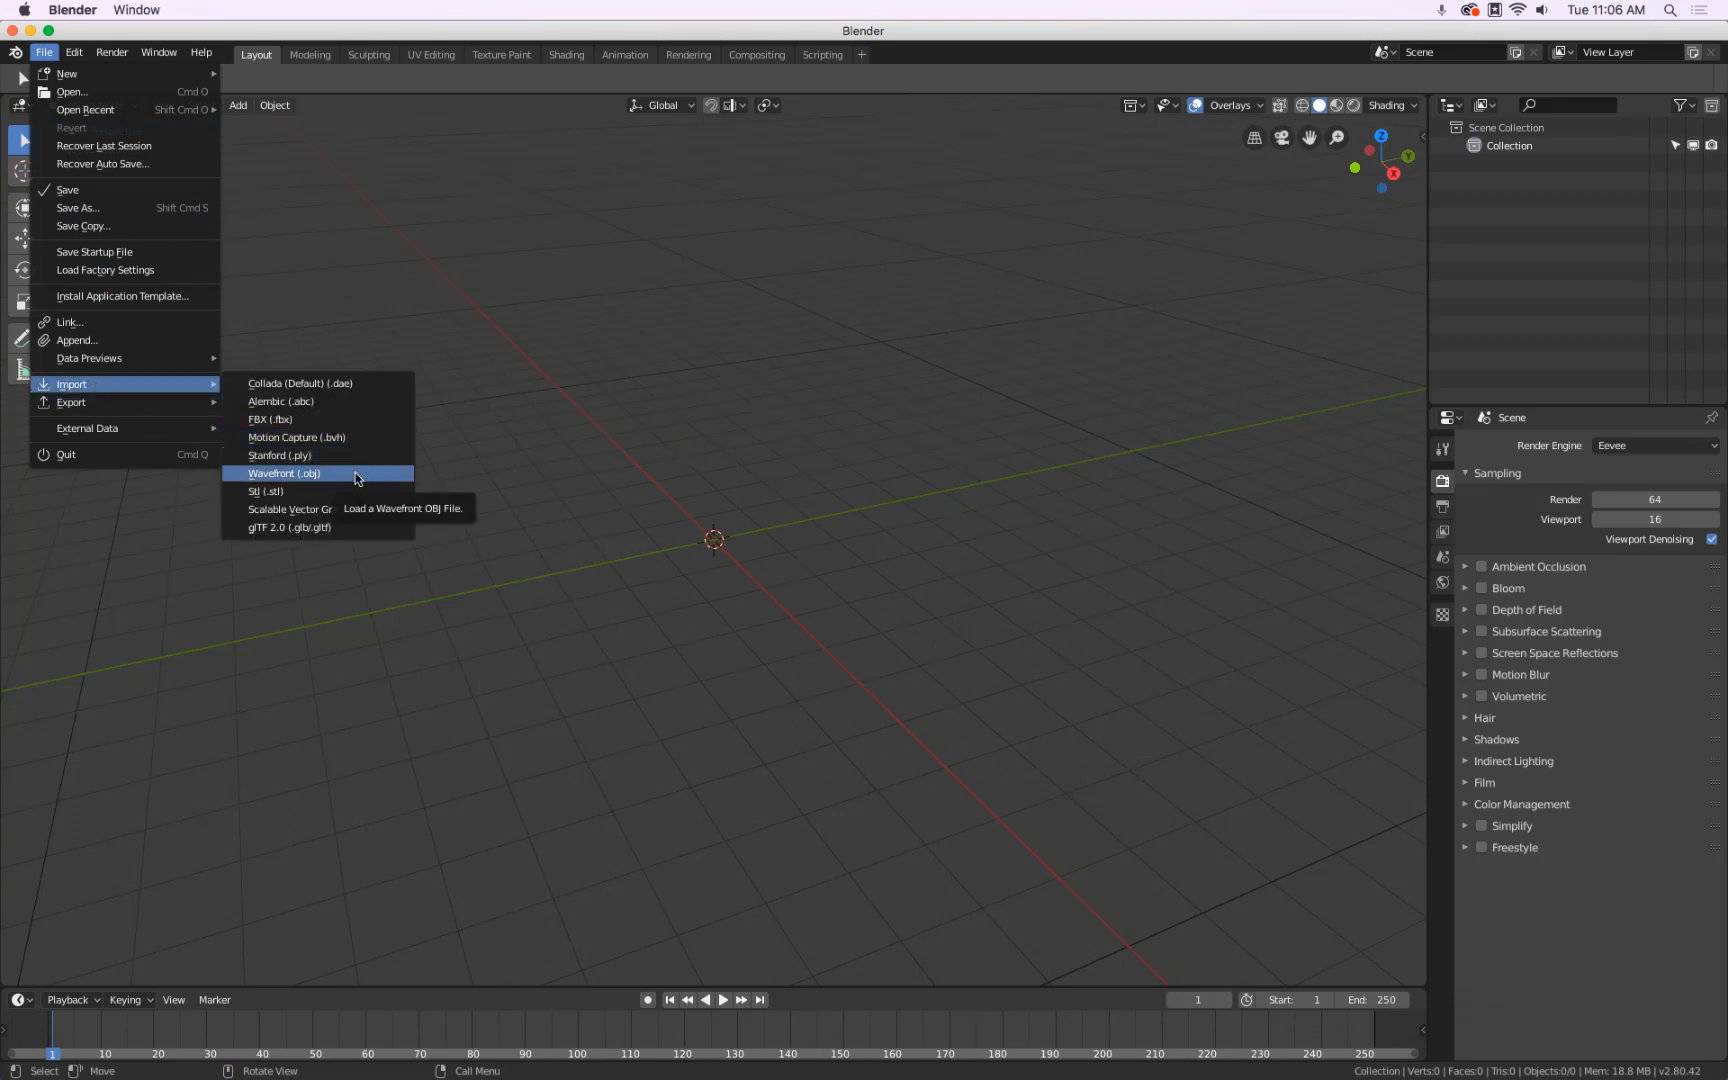
click(355, 474)
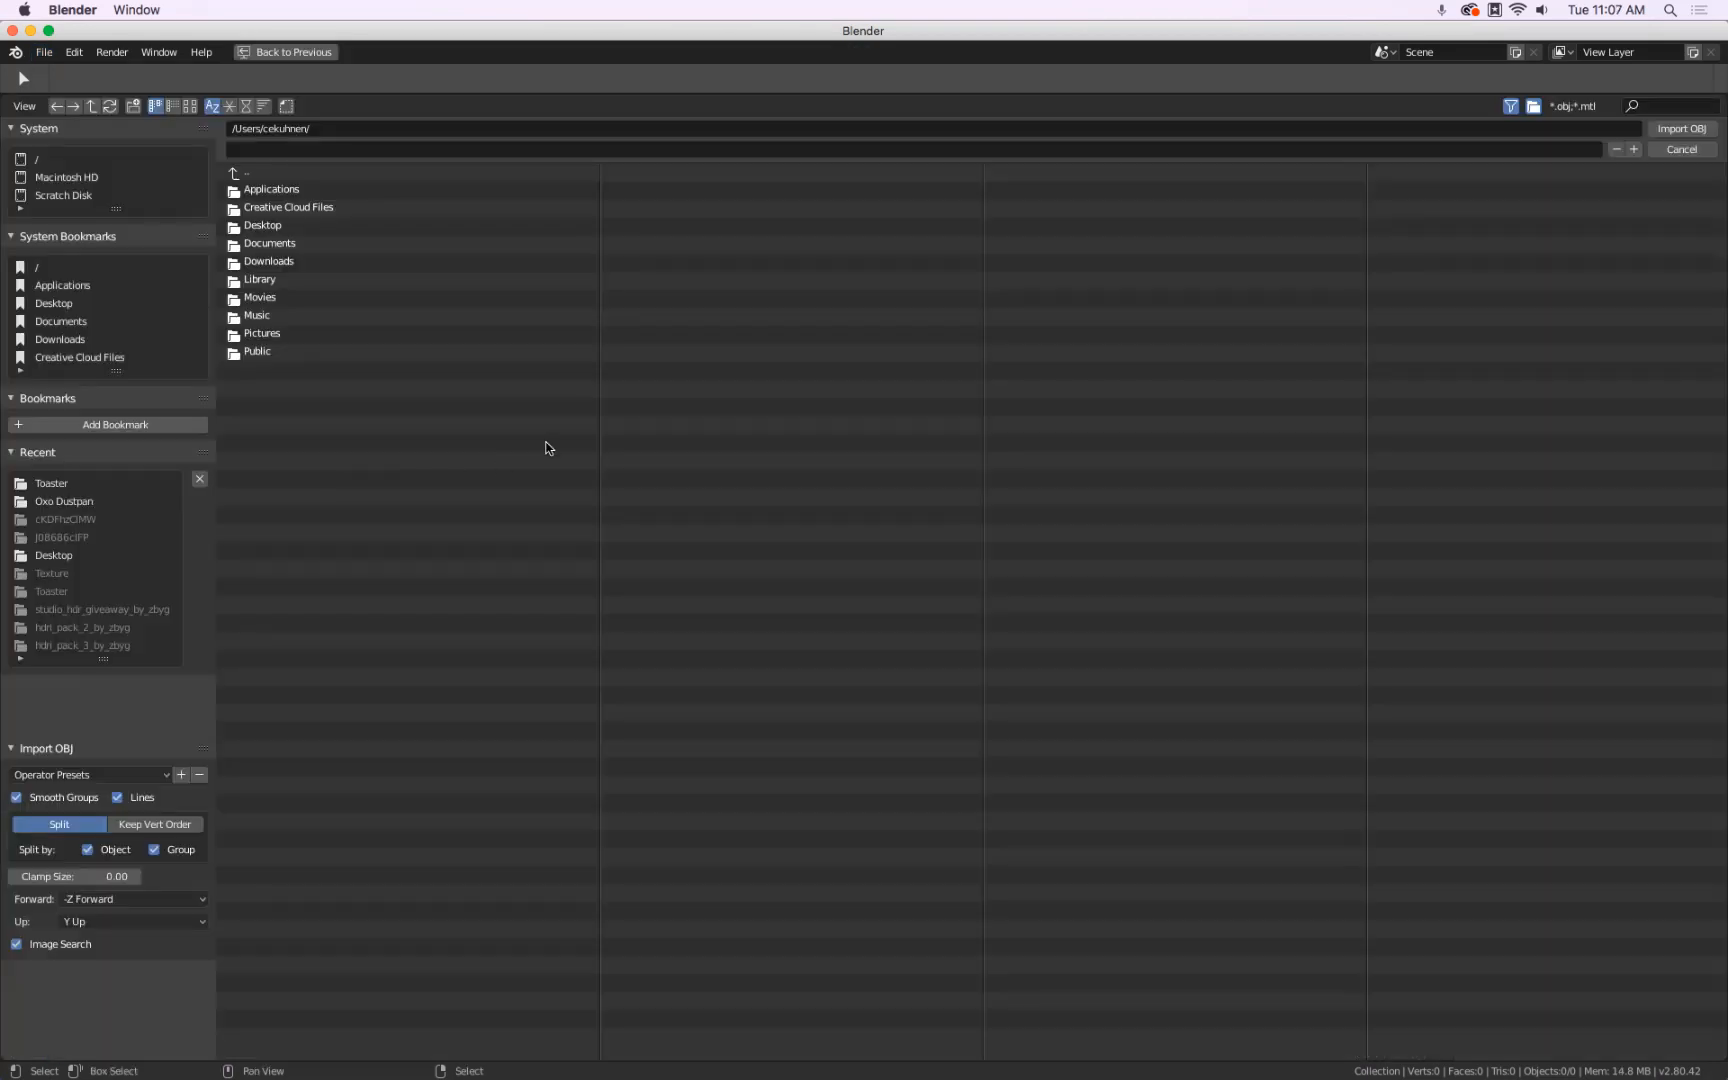
click(66, 302)
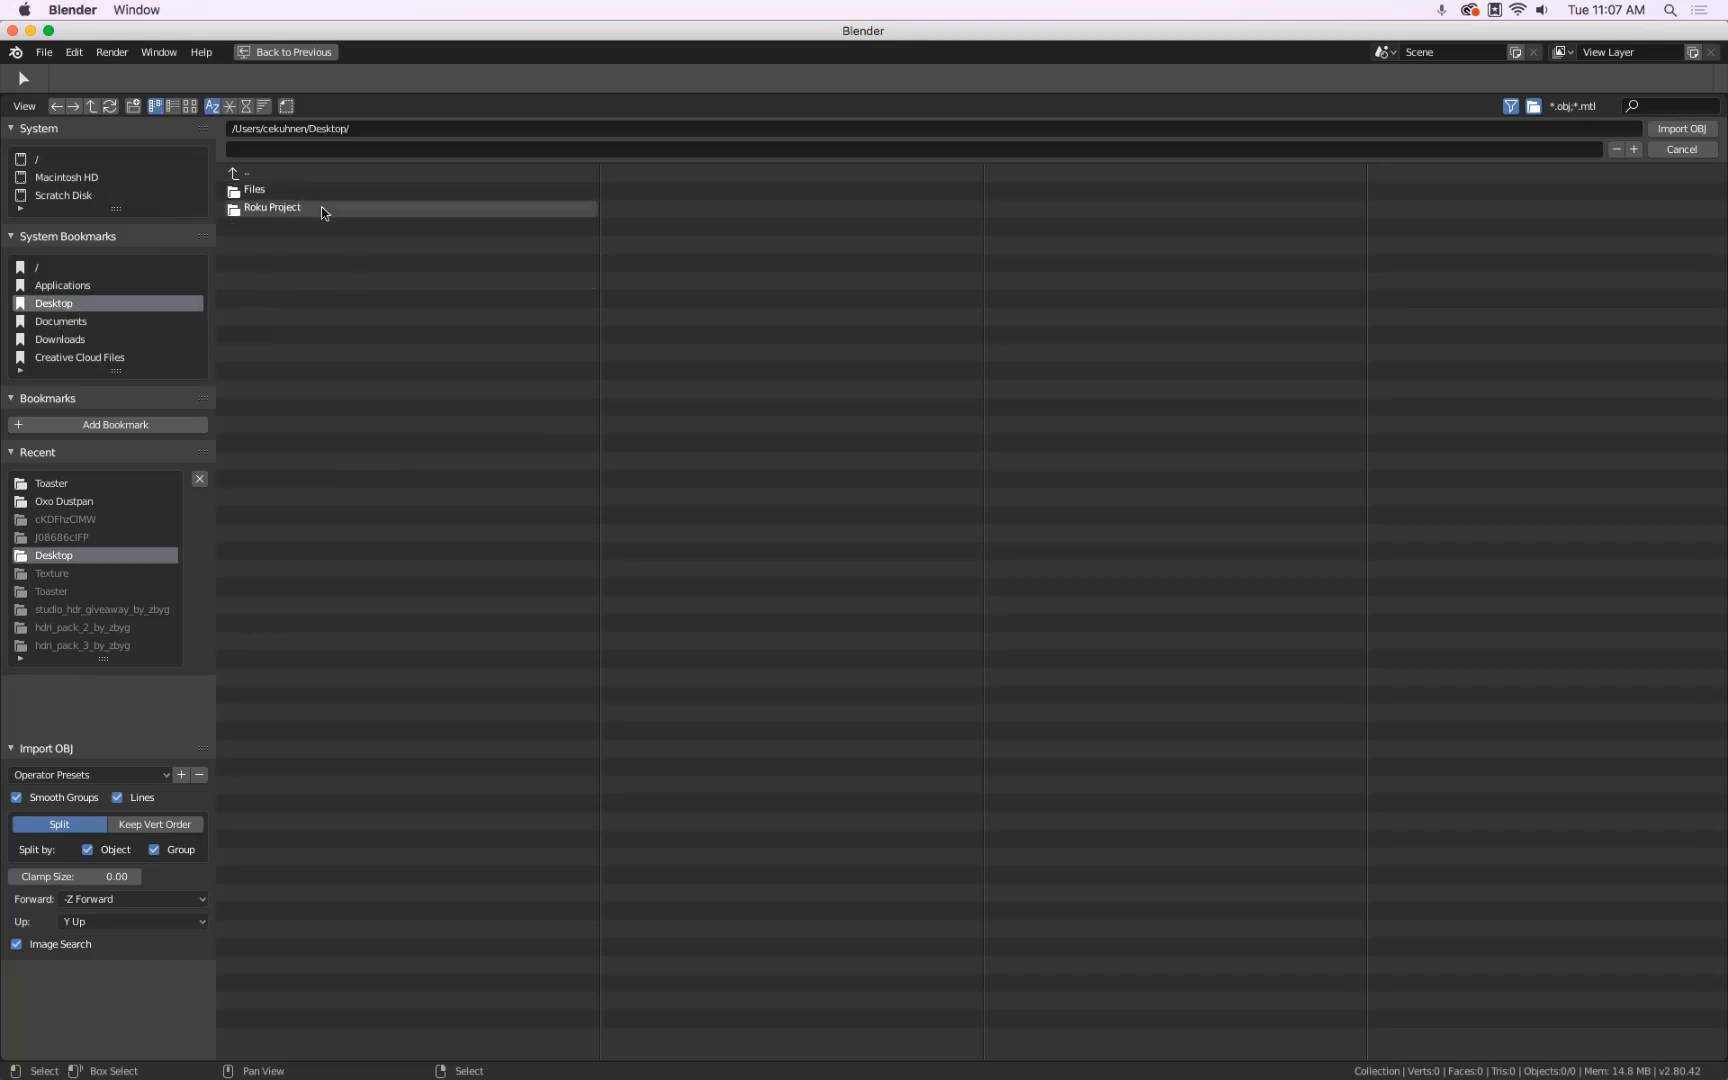
double_click(286, 209)
click(286, 227)
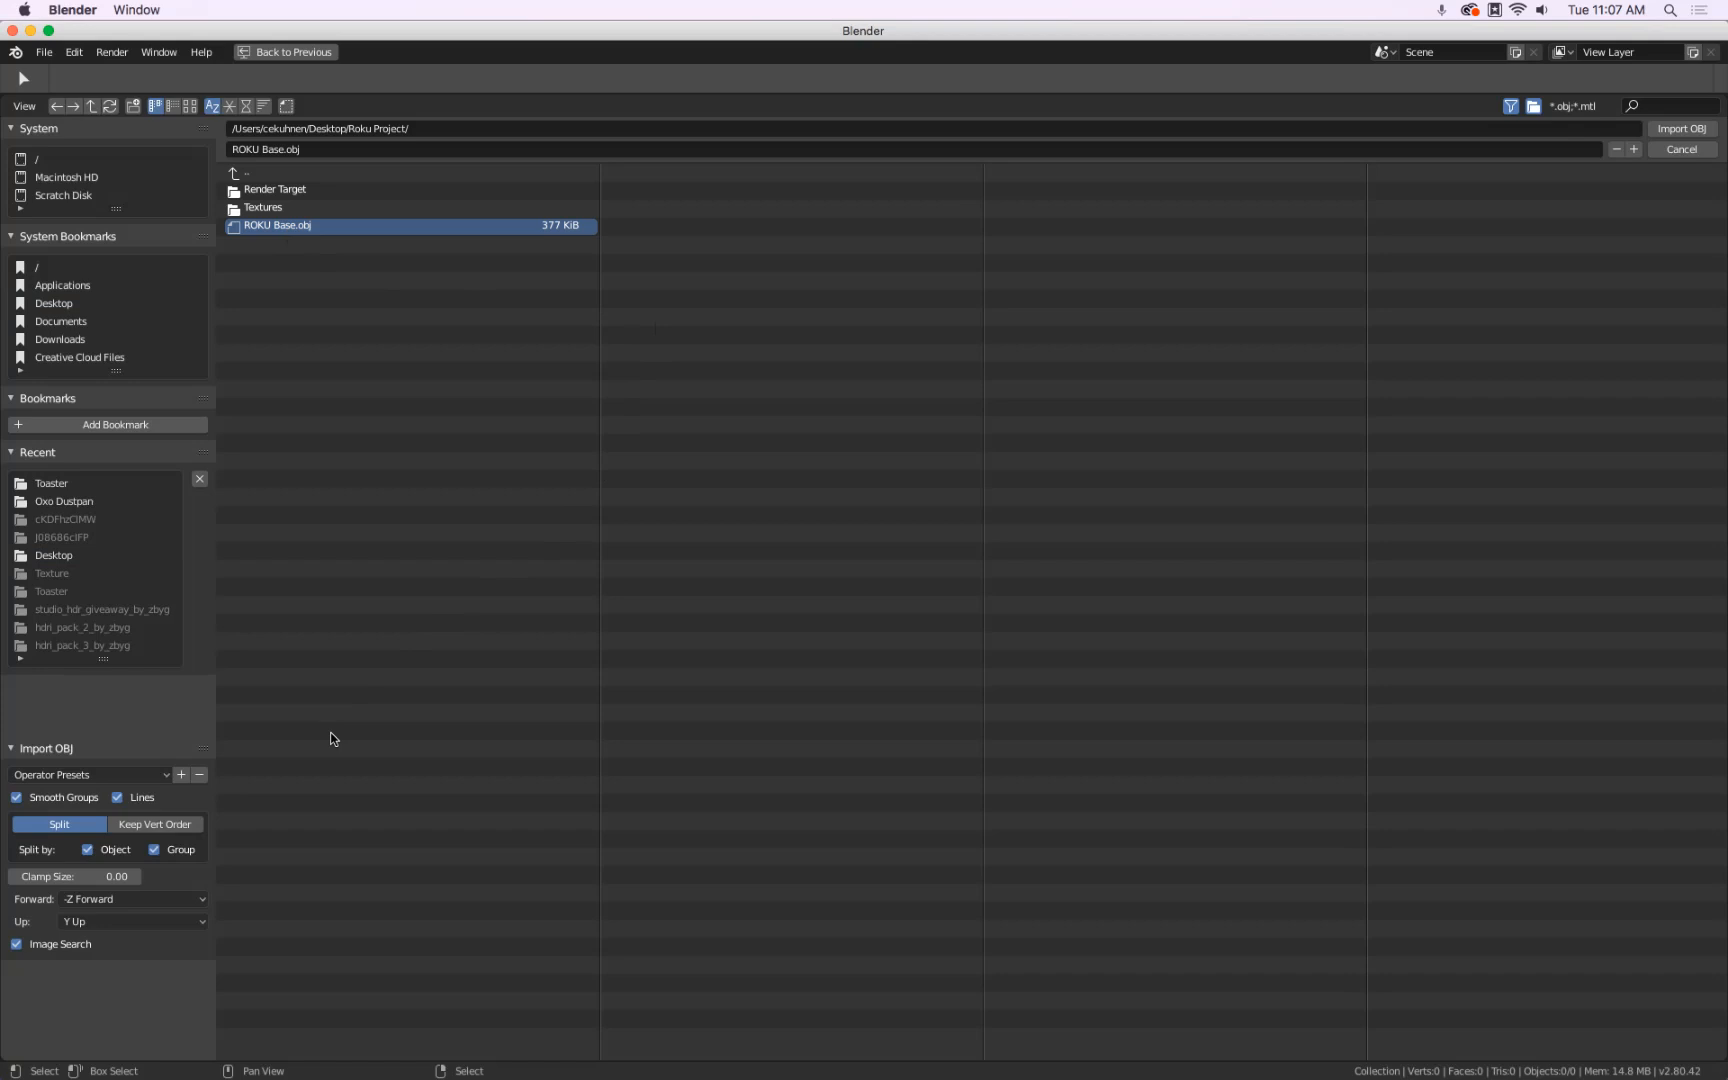
click(163, 921)
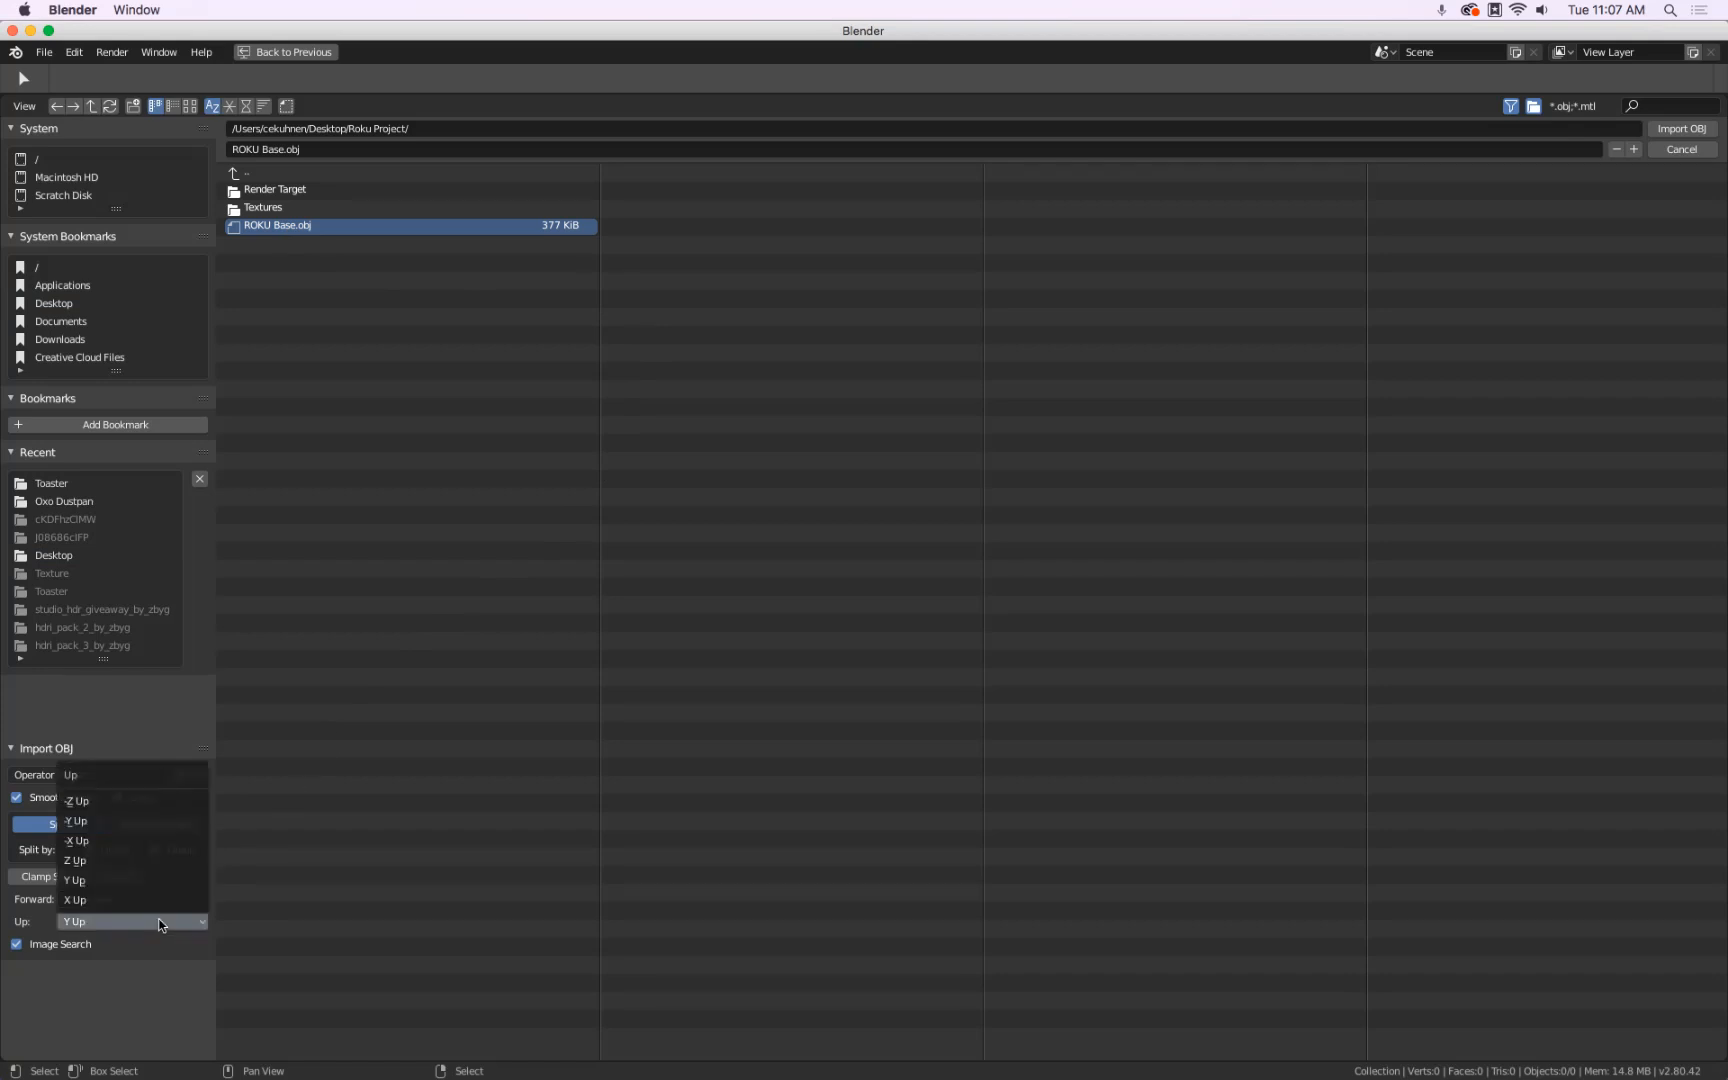
click(161, 862)
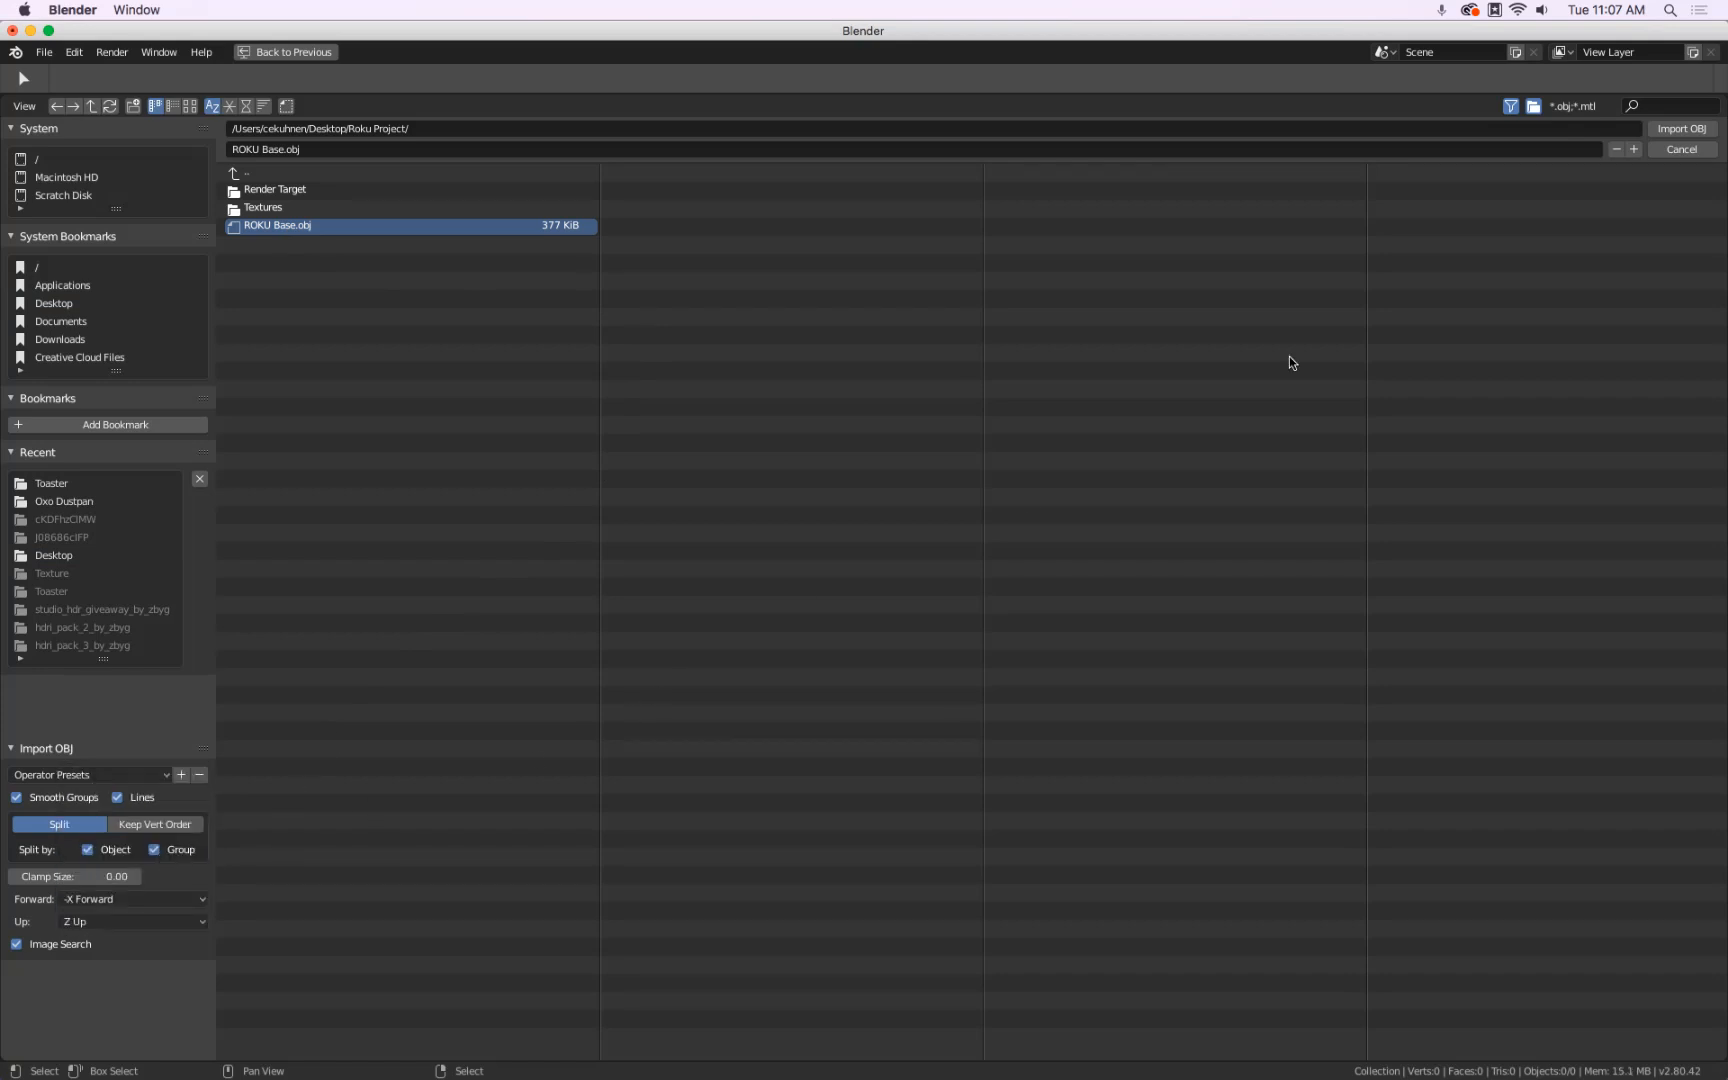
click(1682, 129)
scroll(1045, 377, down, 10)
scroll(1057, 378, up, 2)
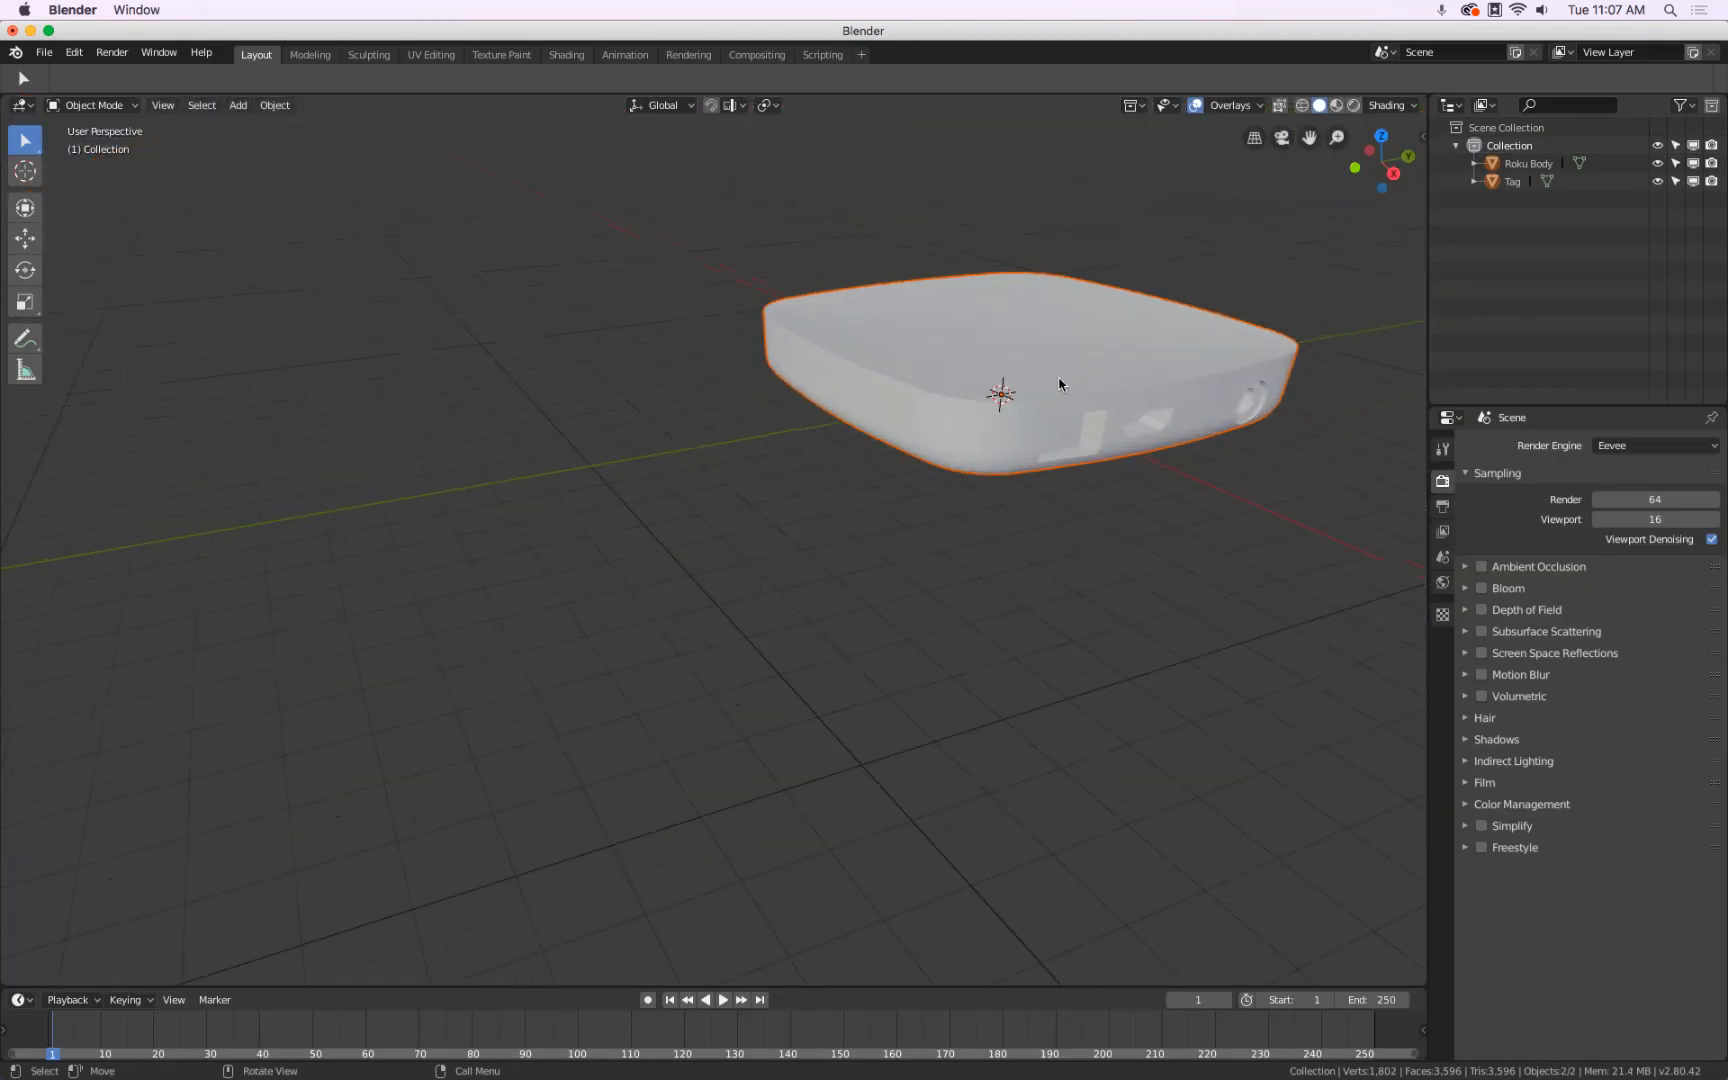
middle_drag(664, 502, 439, 451)
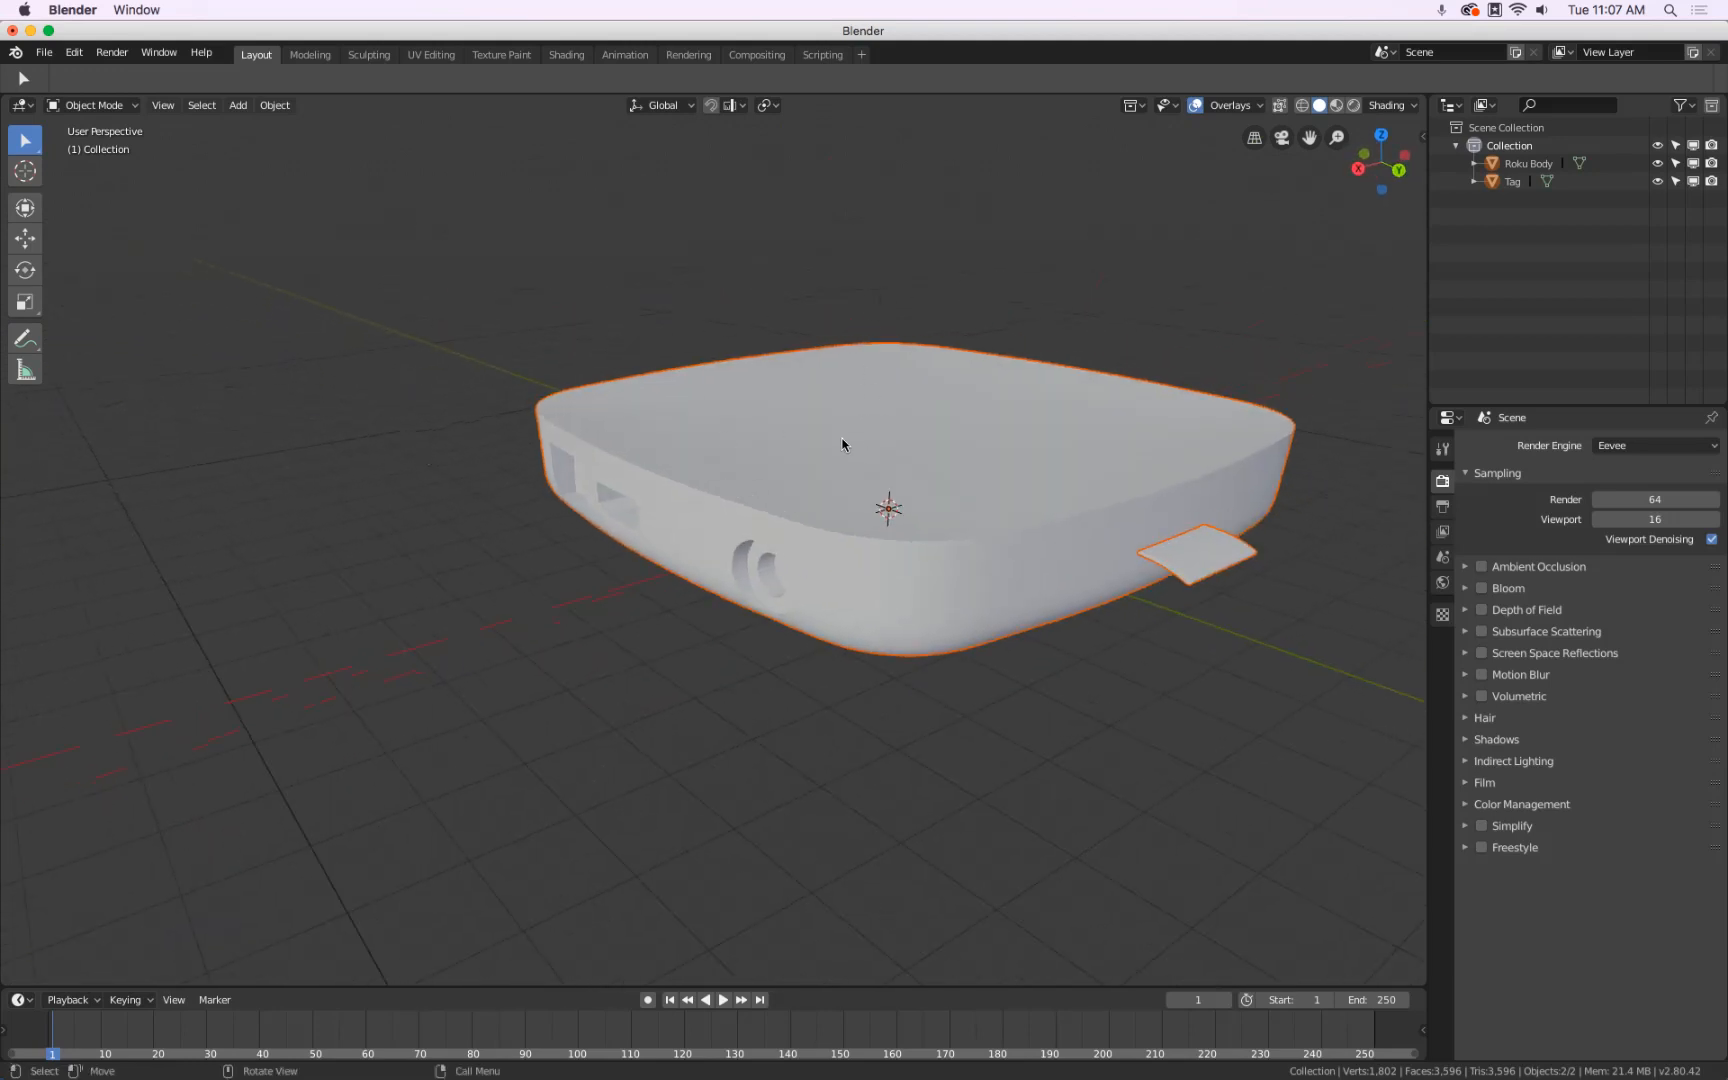
Discard the imported model by starting a new General file
click(44, 52)
mouse_move(52, 72)
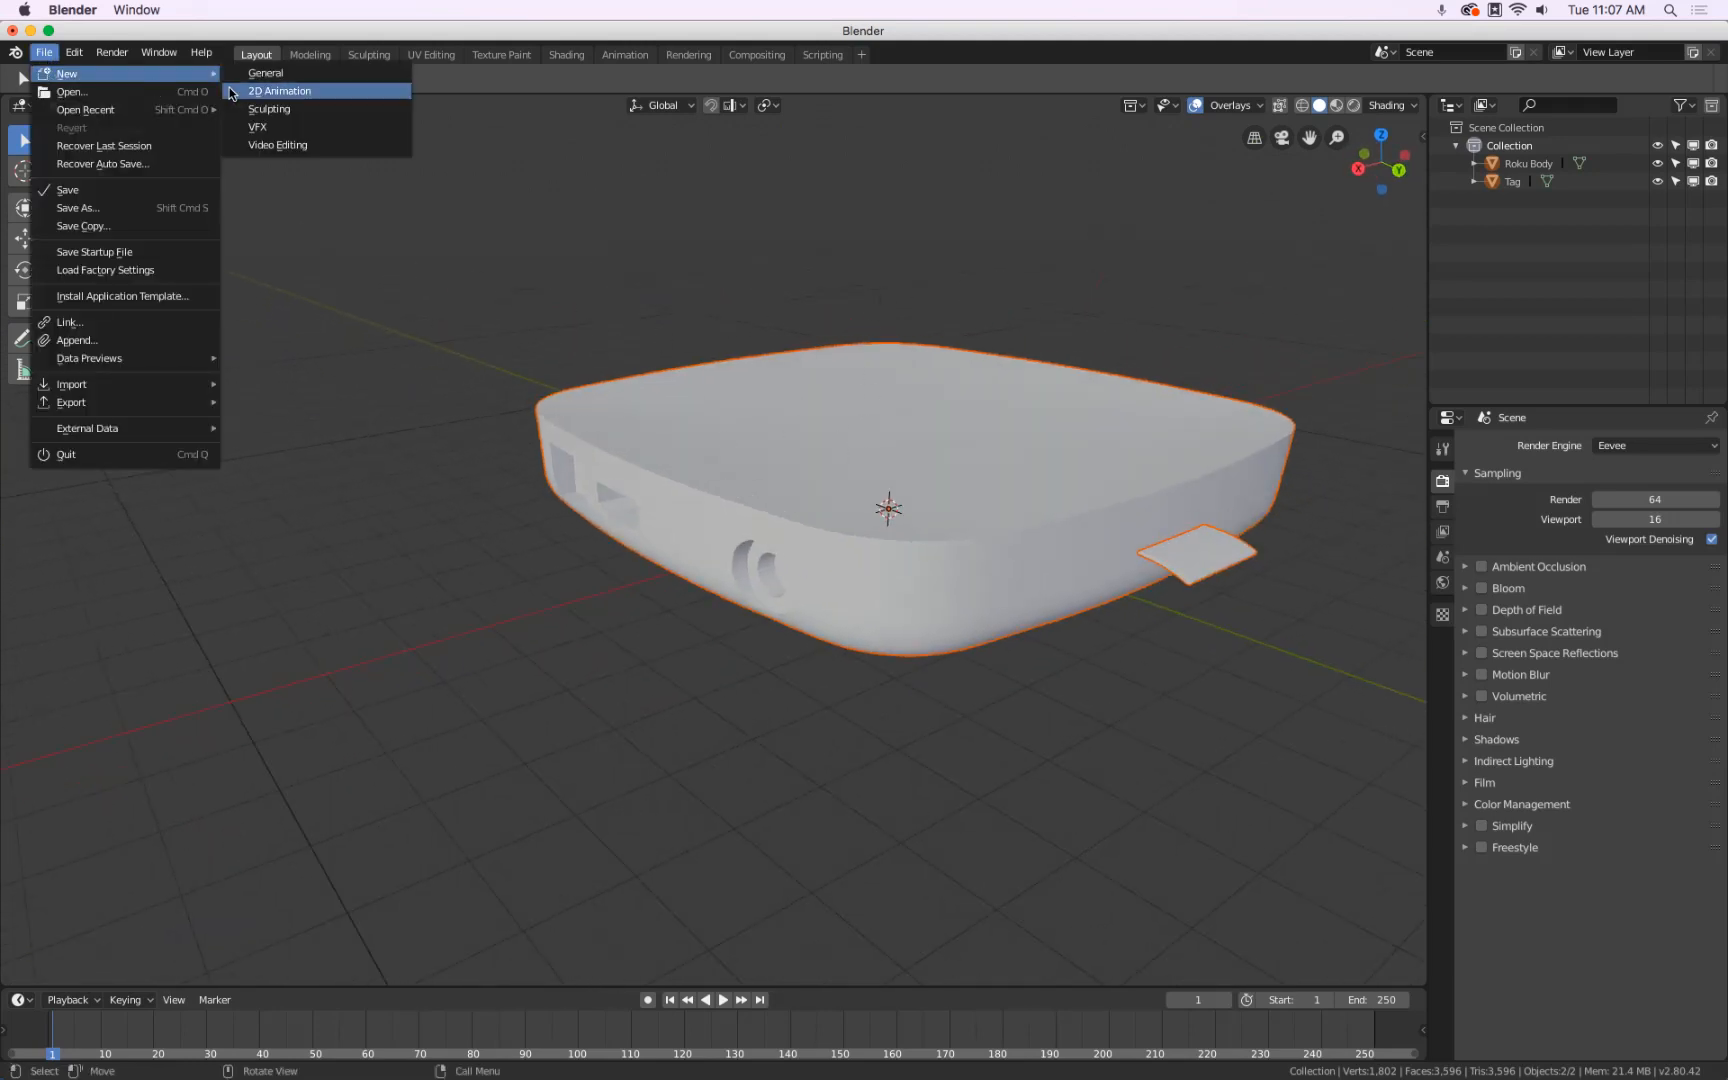
click(253, 76)
Import ROKU Base.obj from the Roku Project folder as a Wavefront model, keeping the default -Z Forward and Y Up axes
click(44, 52)
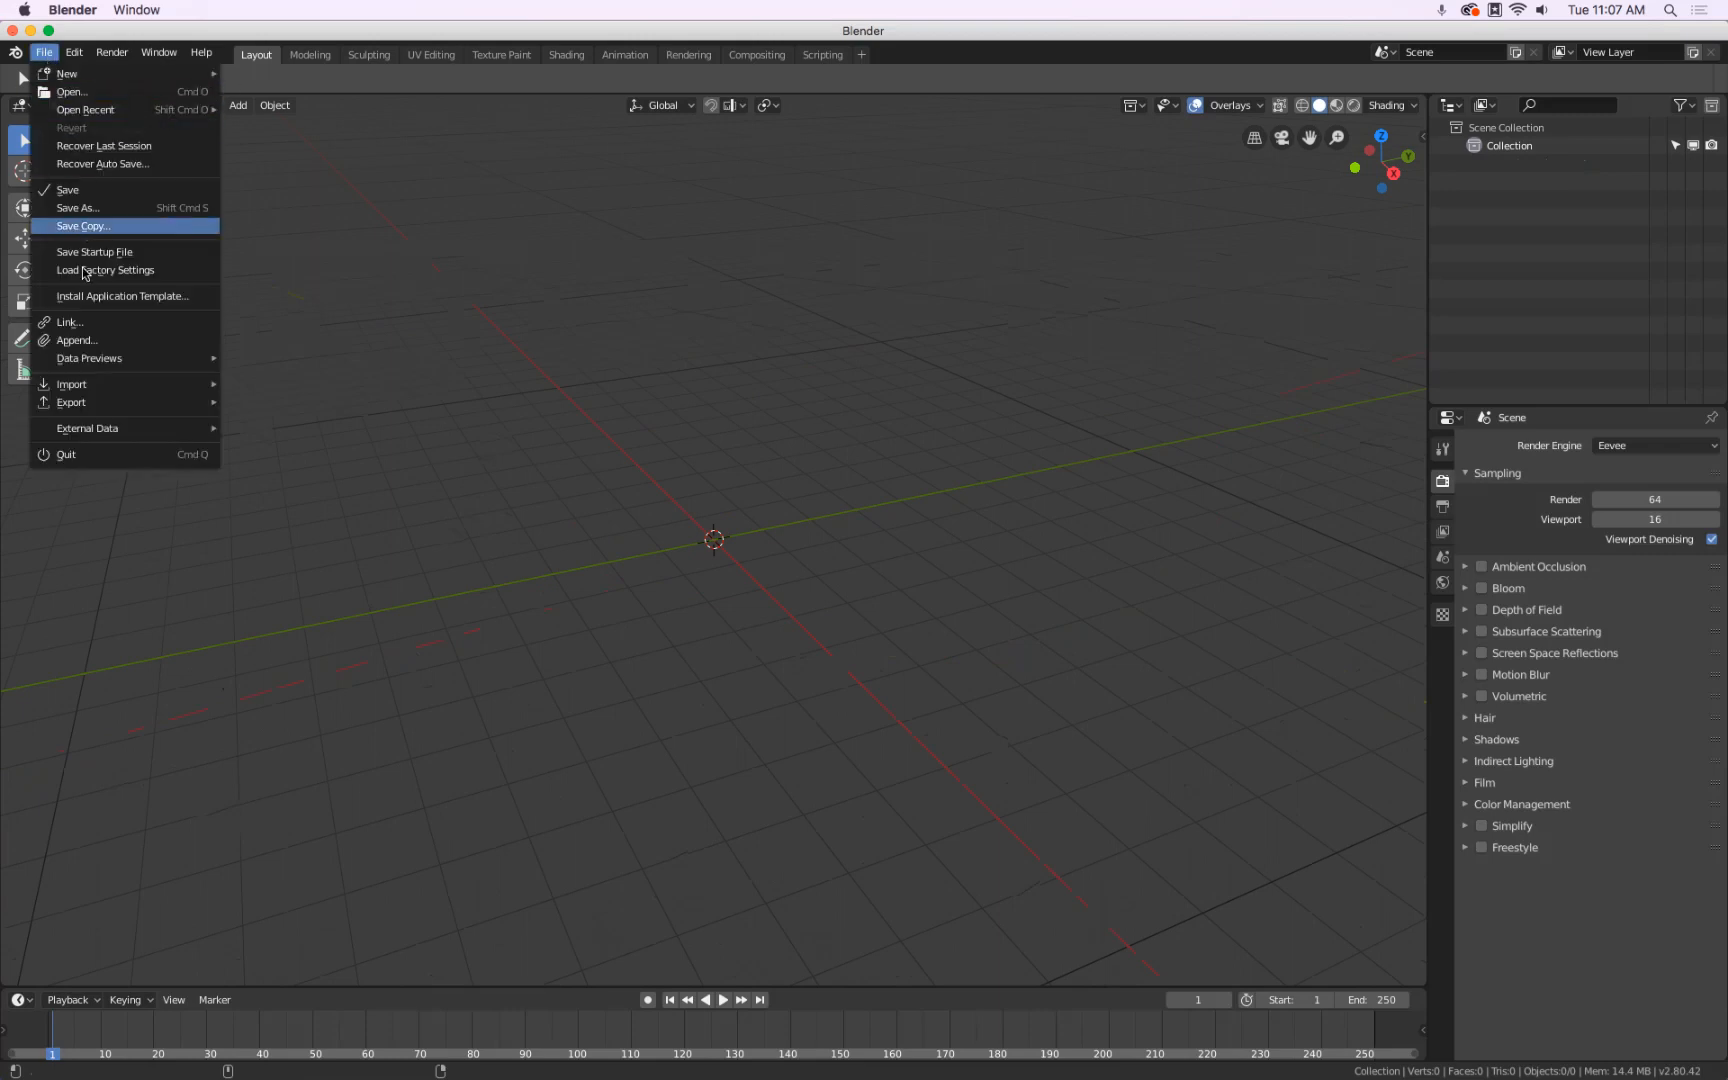
mouse_move(96, 388)
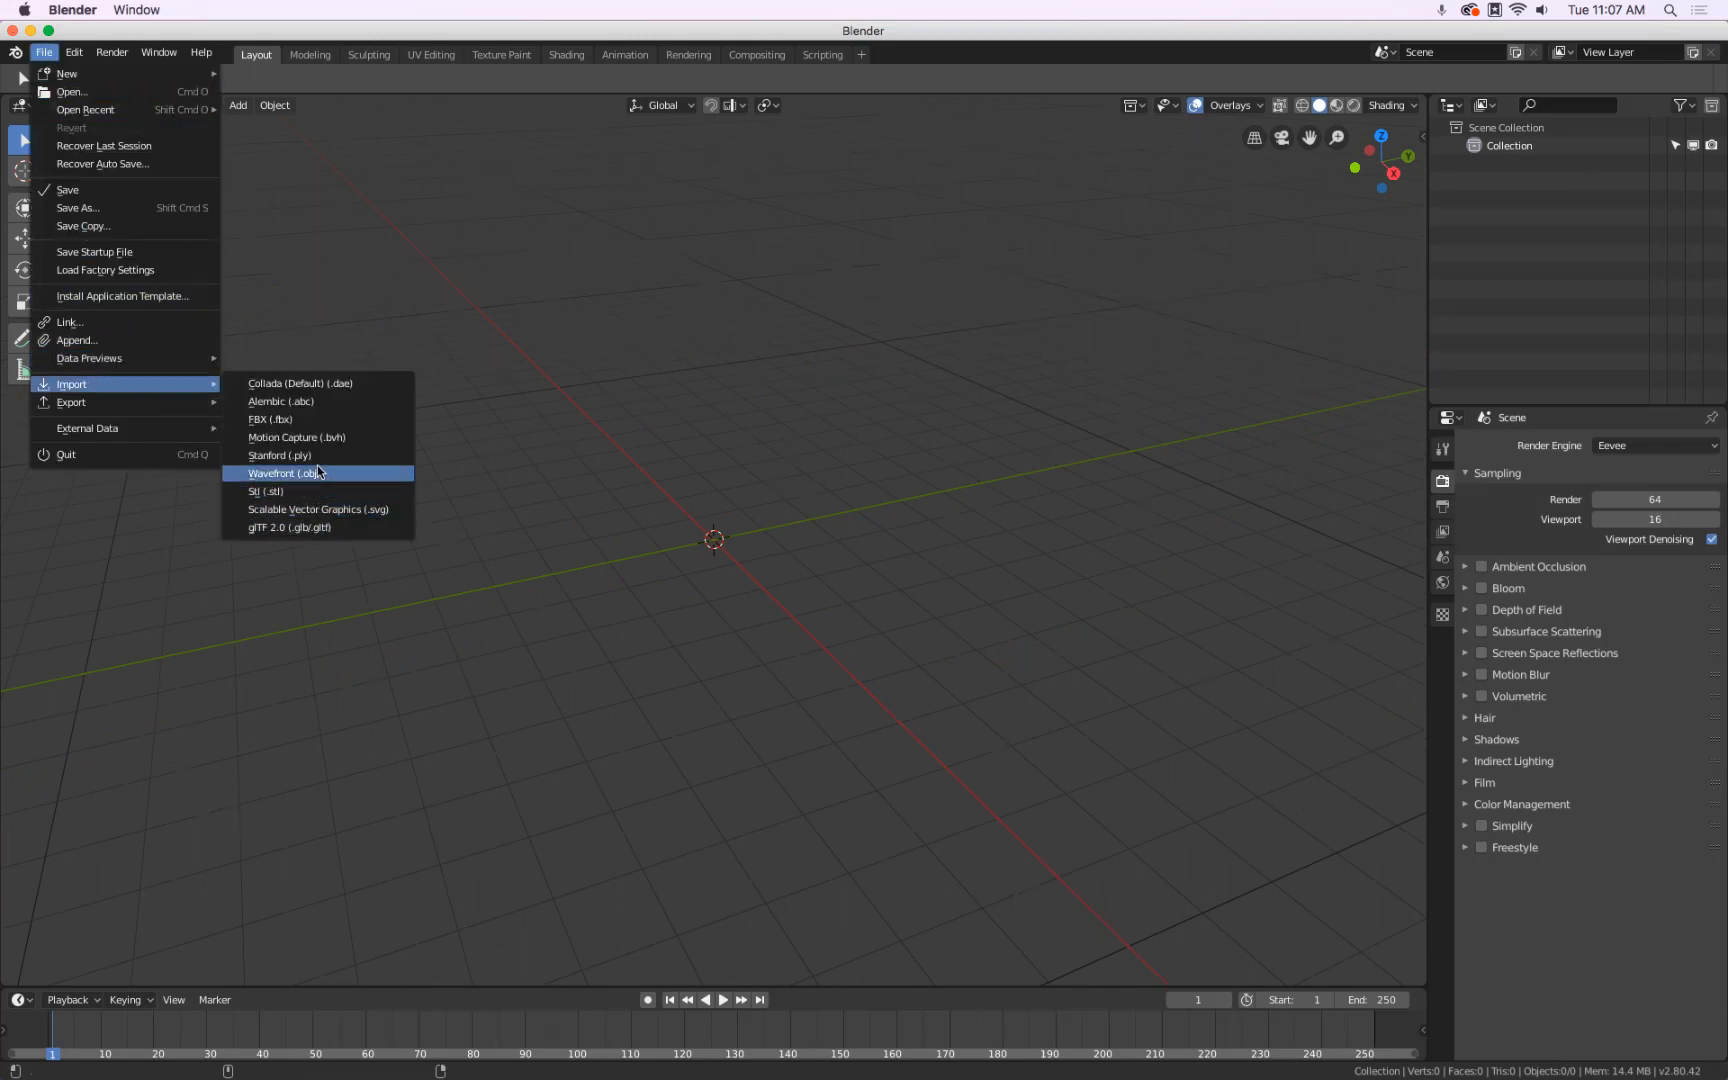
click(317, 470)
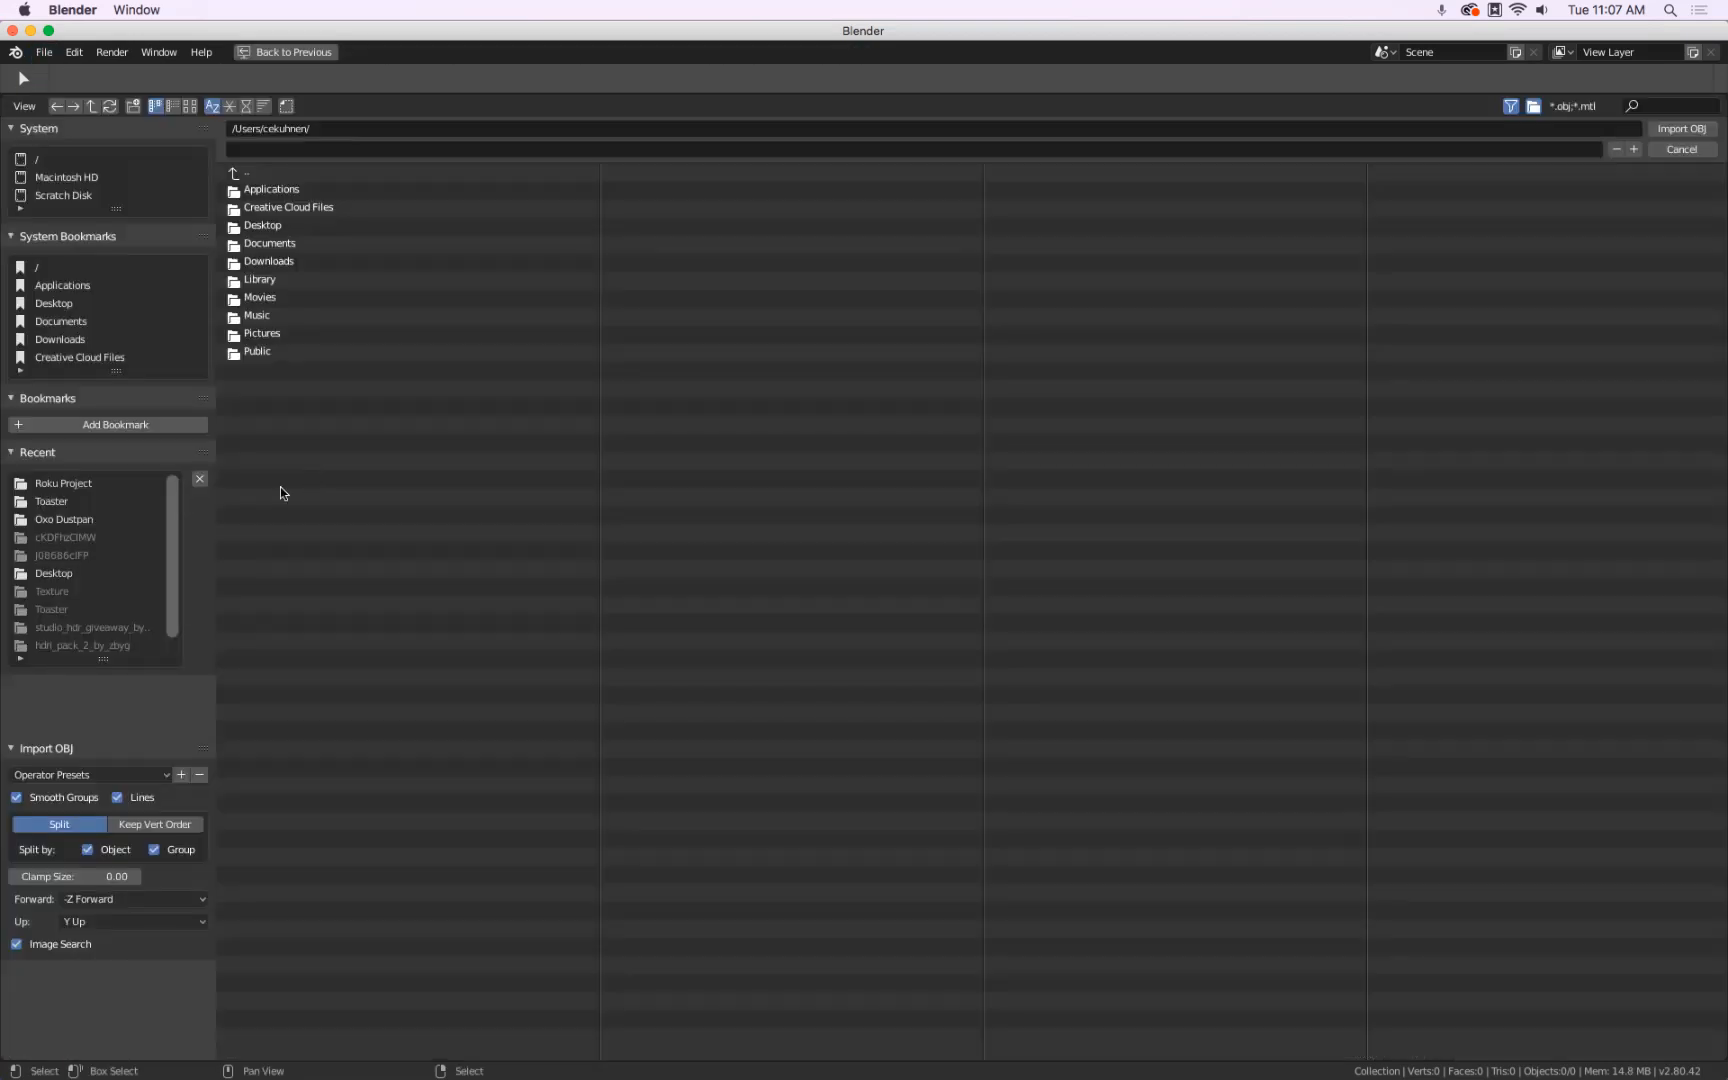
click(73, 484)
click(307, 222)
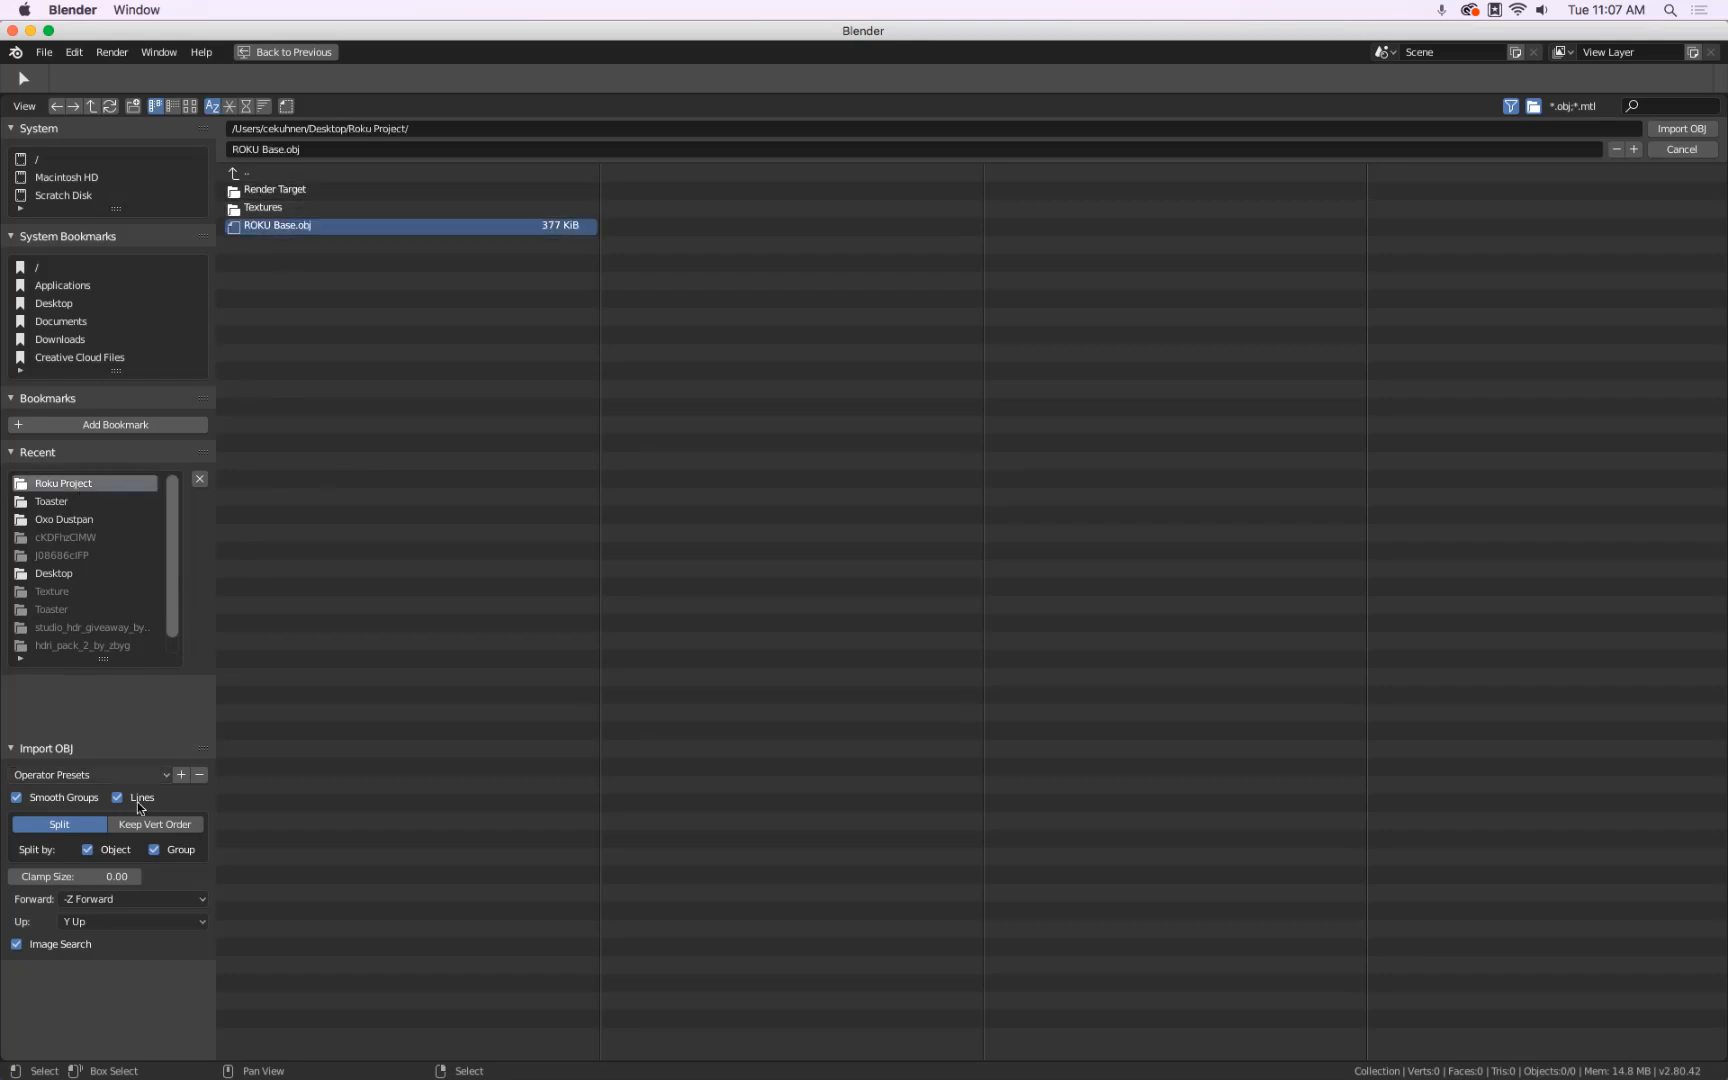
click(1662, 132)
scroll(1137, 355, down, 6)
middle_drag(1044, 386, 898, 407)
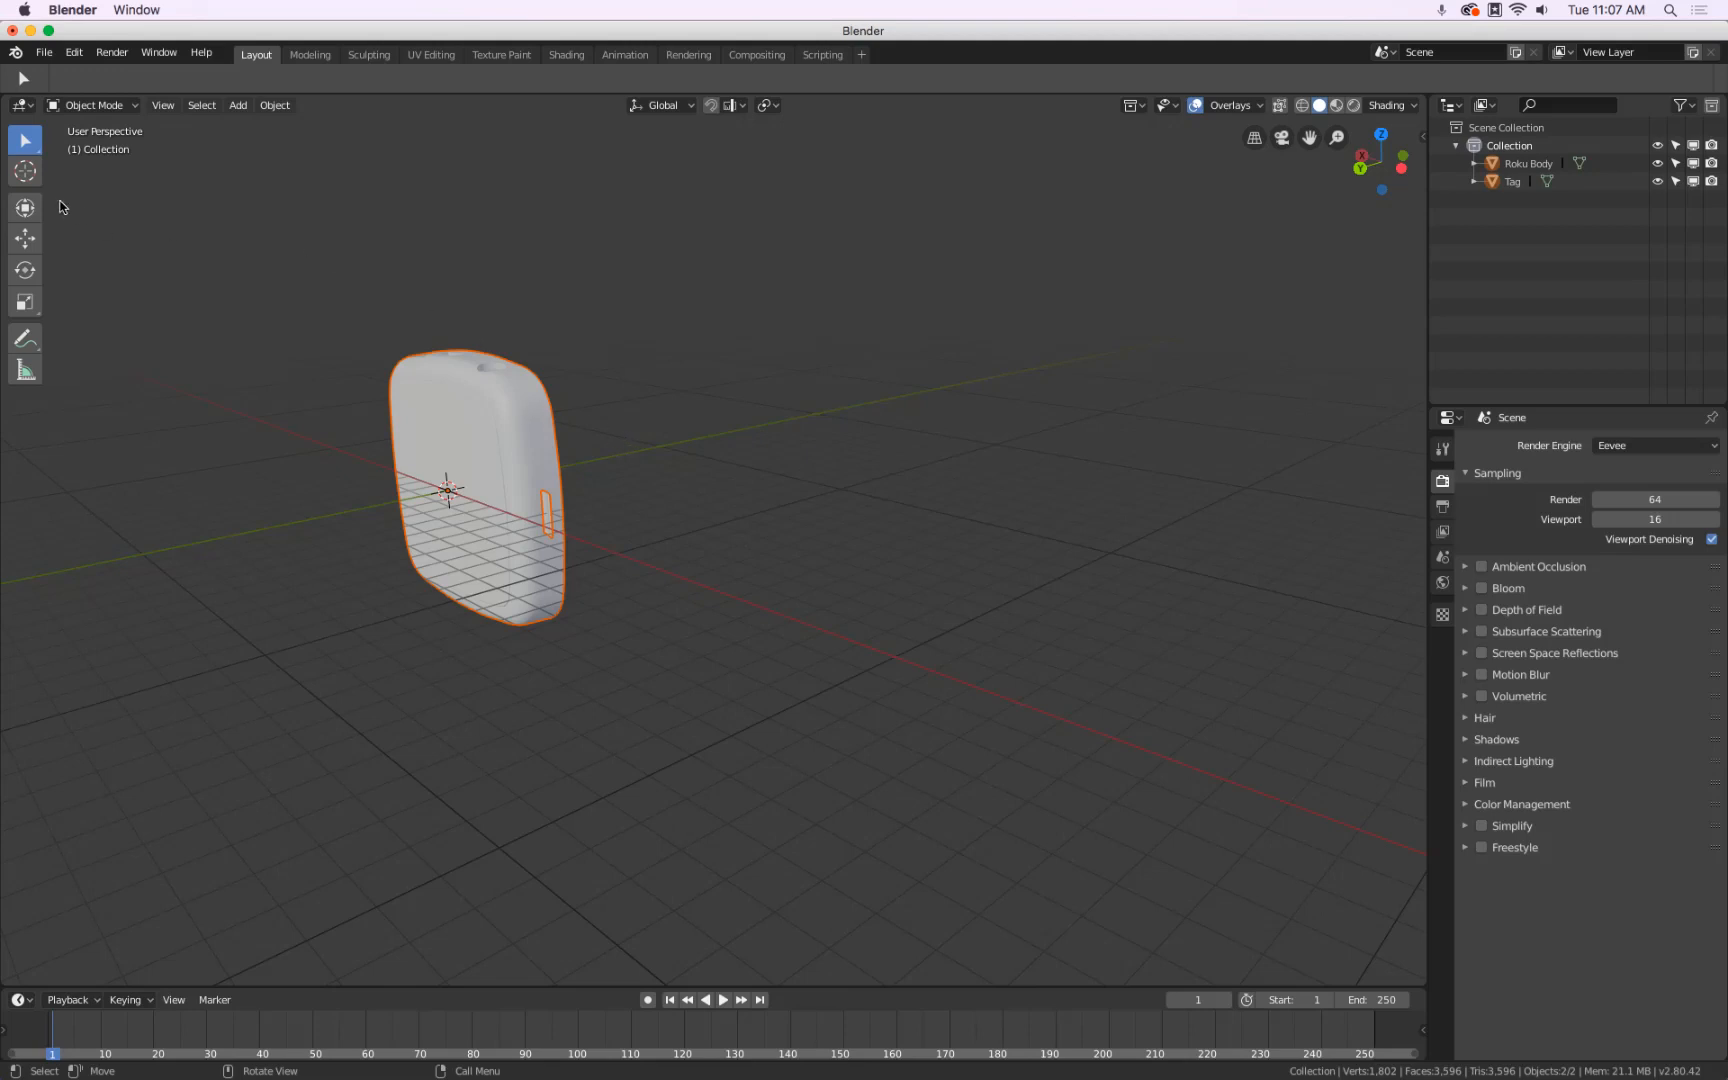
Select the Roku Body and the Tag together, with the Tag as the active object
click(521, 400)
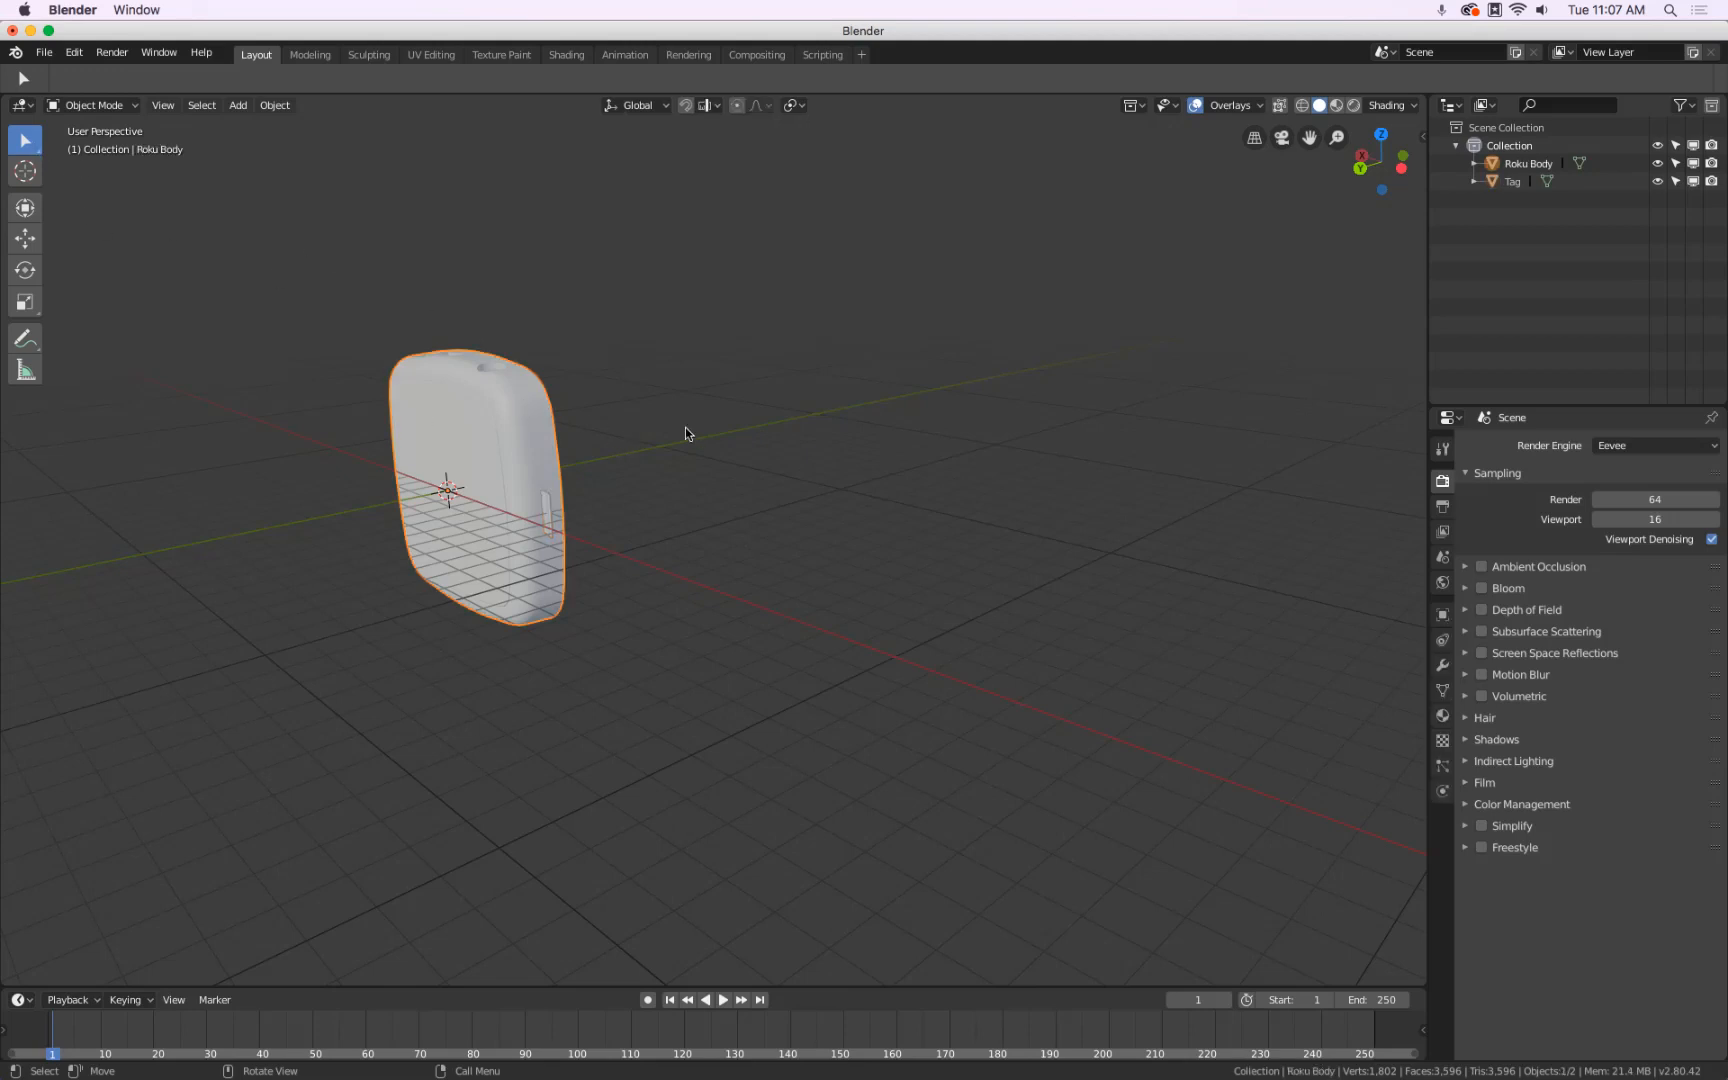
shift+click(548, 506)
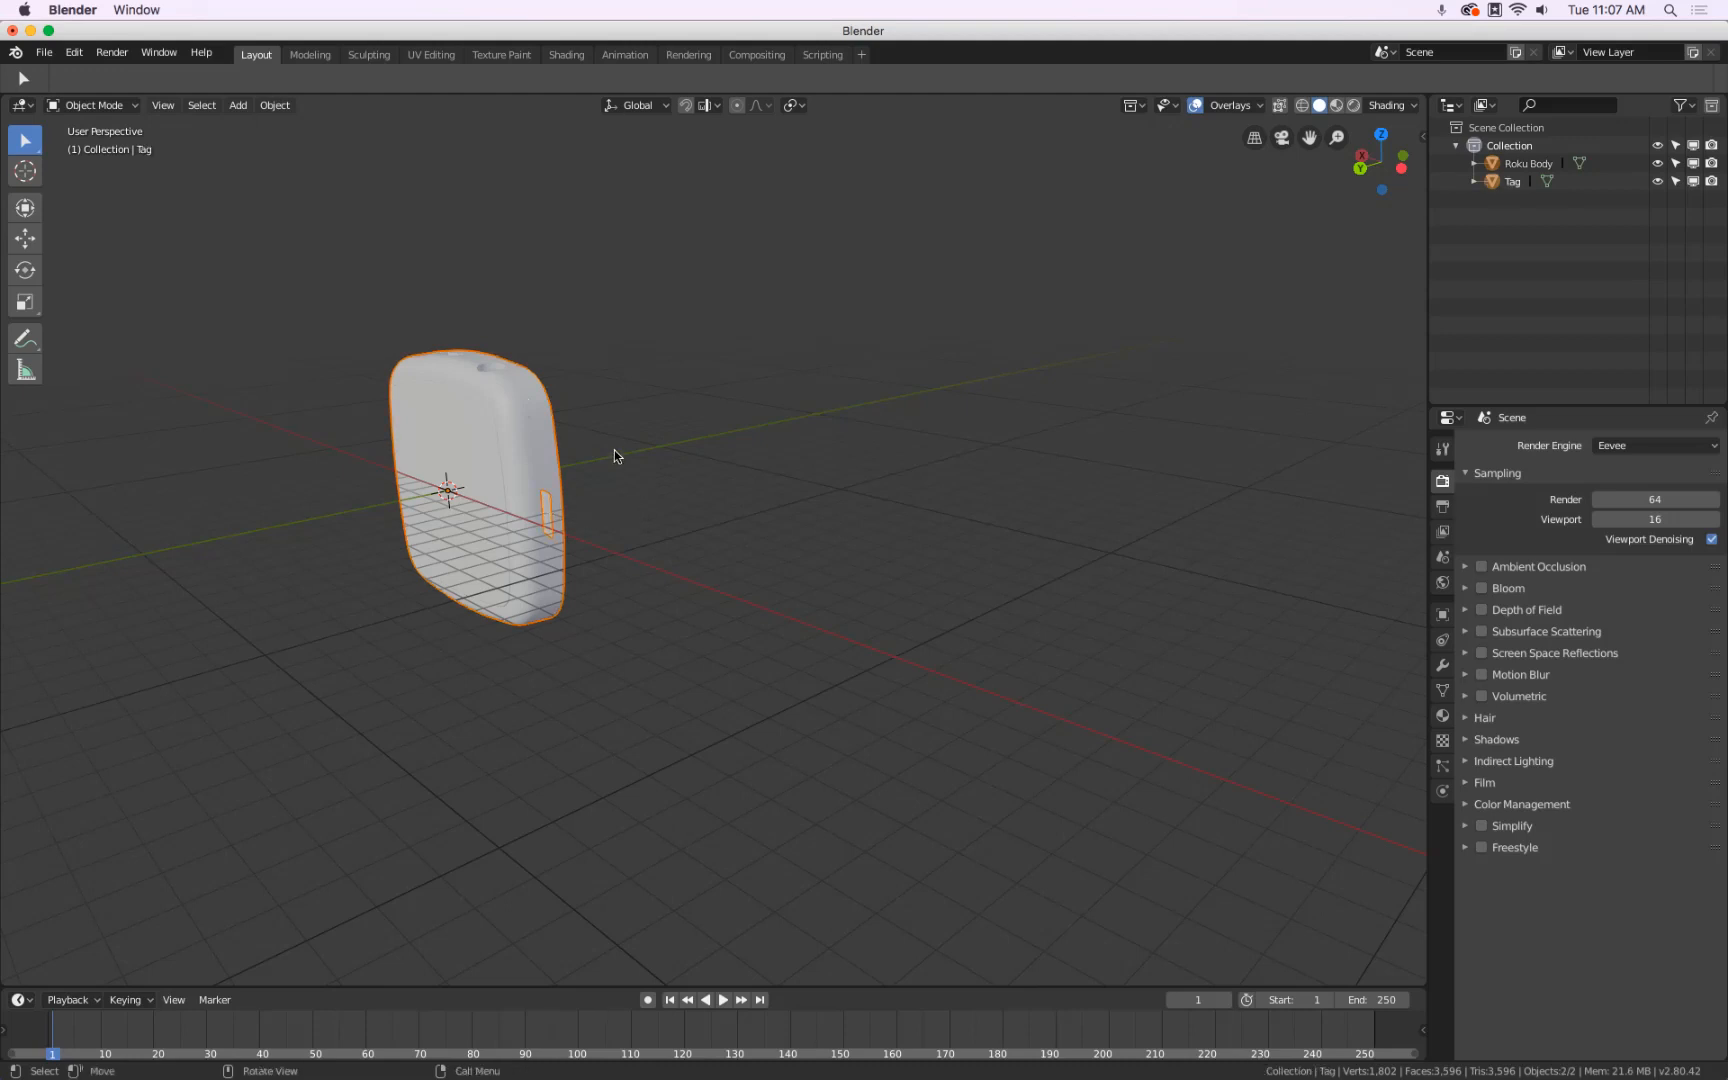
click(551, 410)
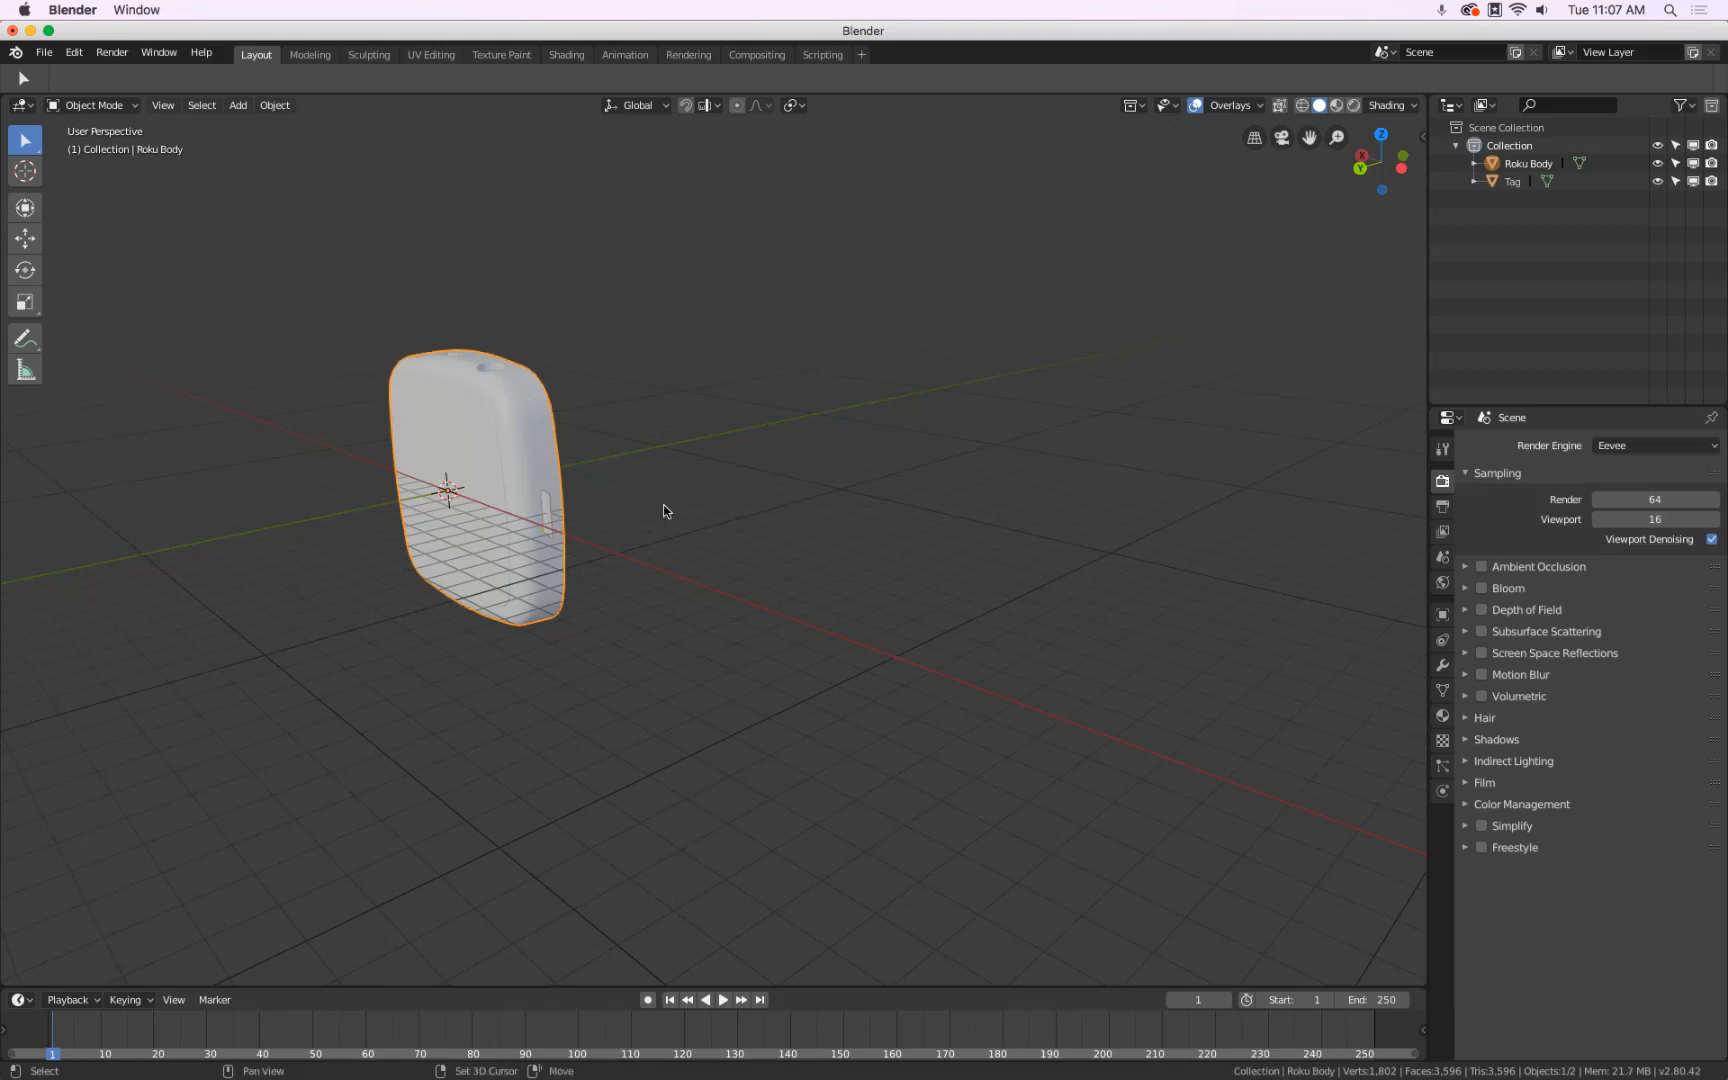
shift+click(548, 508)
middle_drag(740, 501, 729, 374)
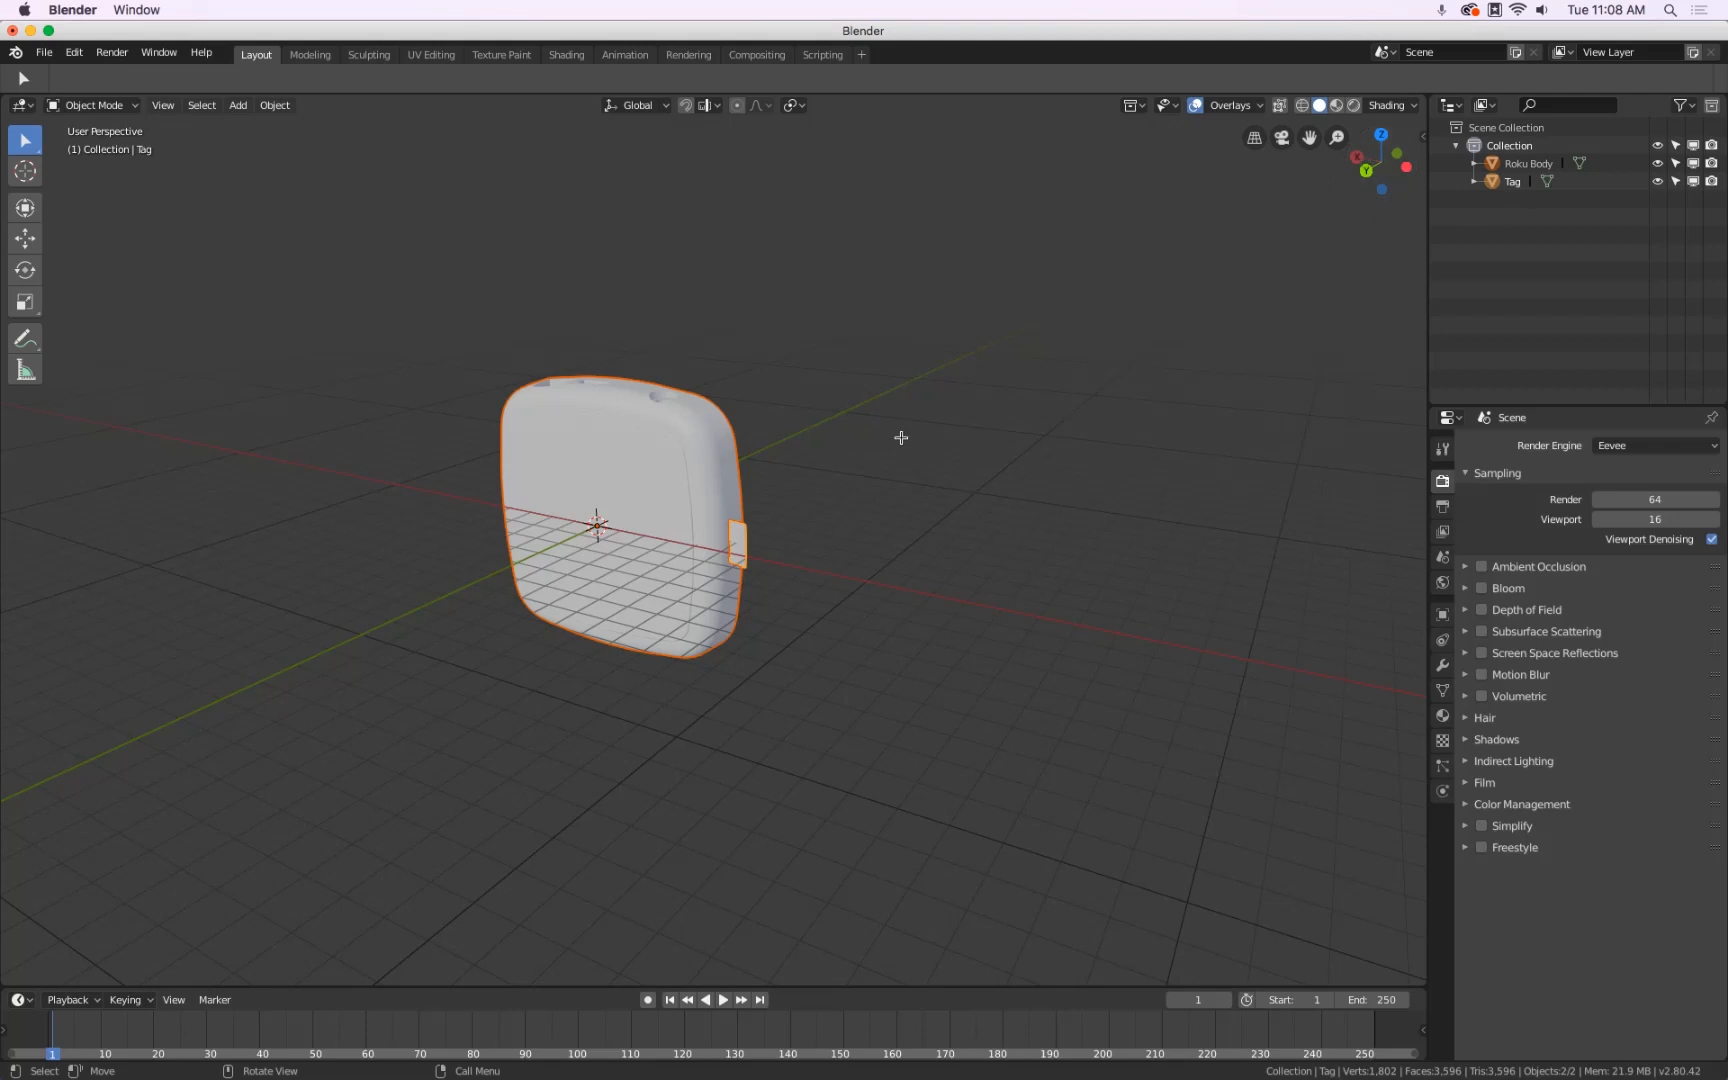
Rotate the body and tag -90° about the global X axis and undo the rotation
key(r)
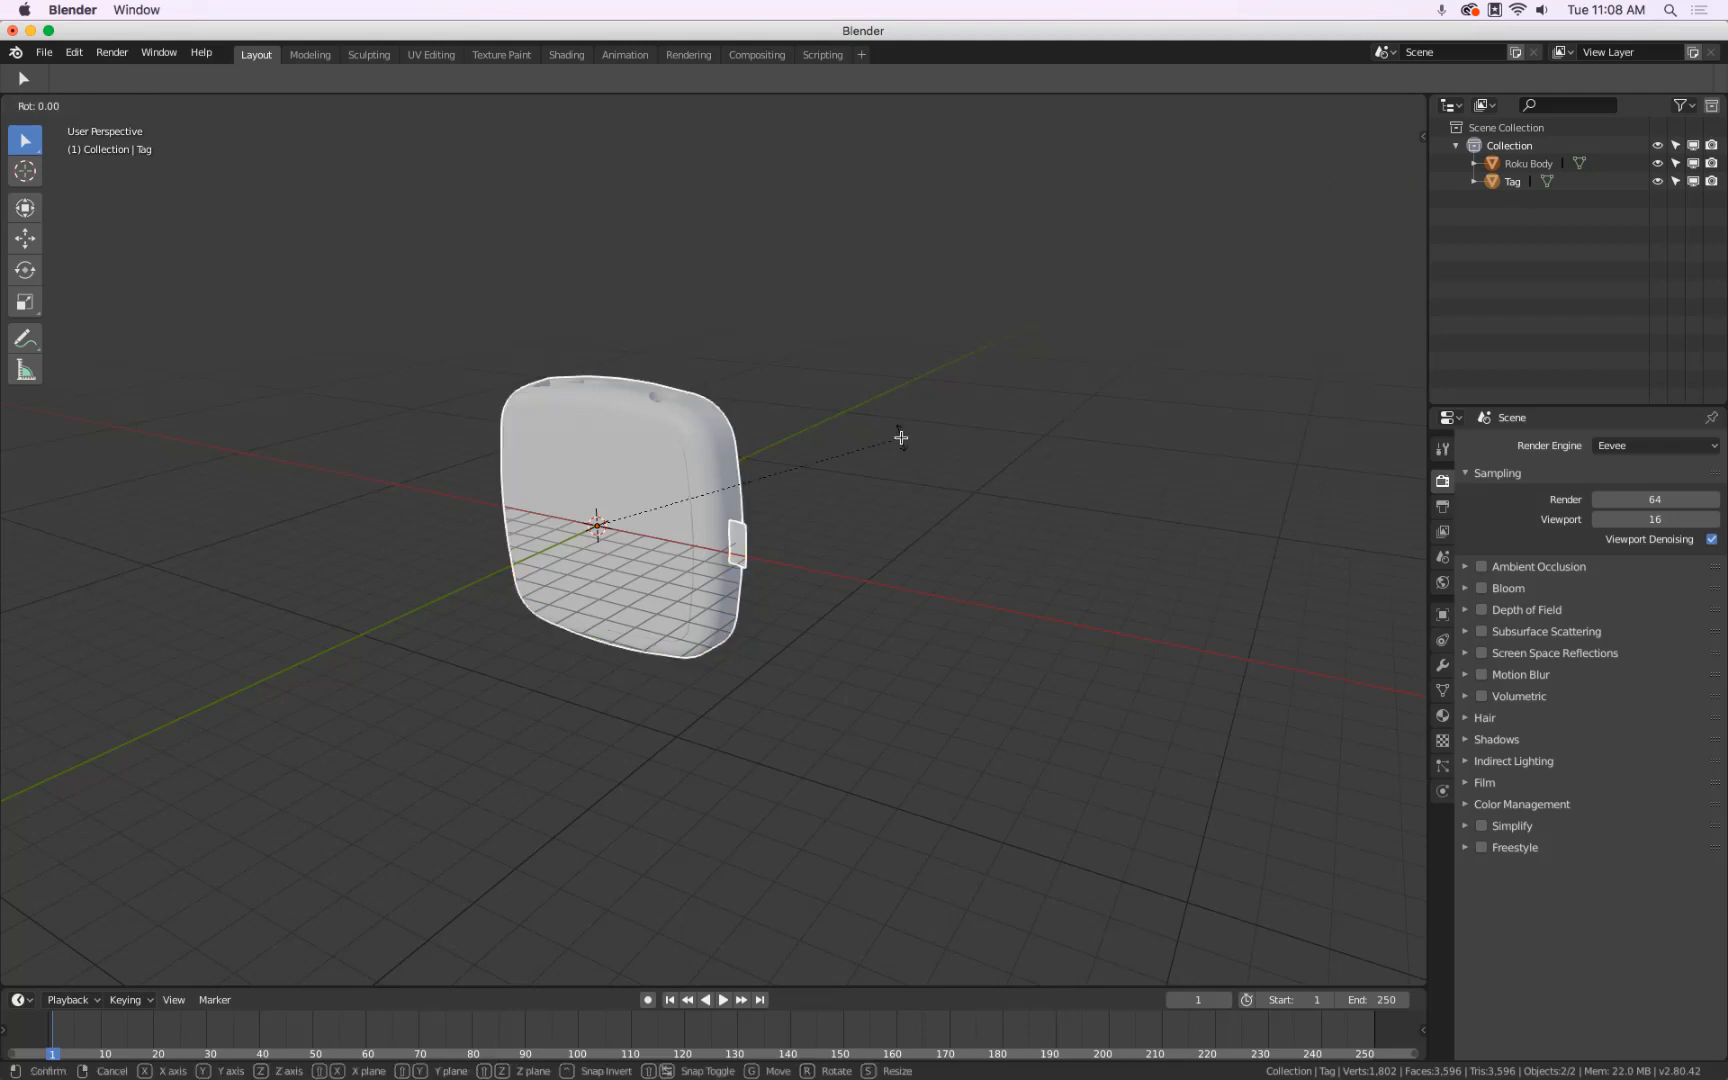
key(x)
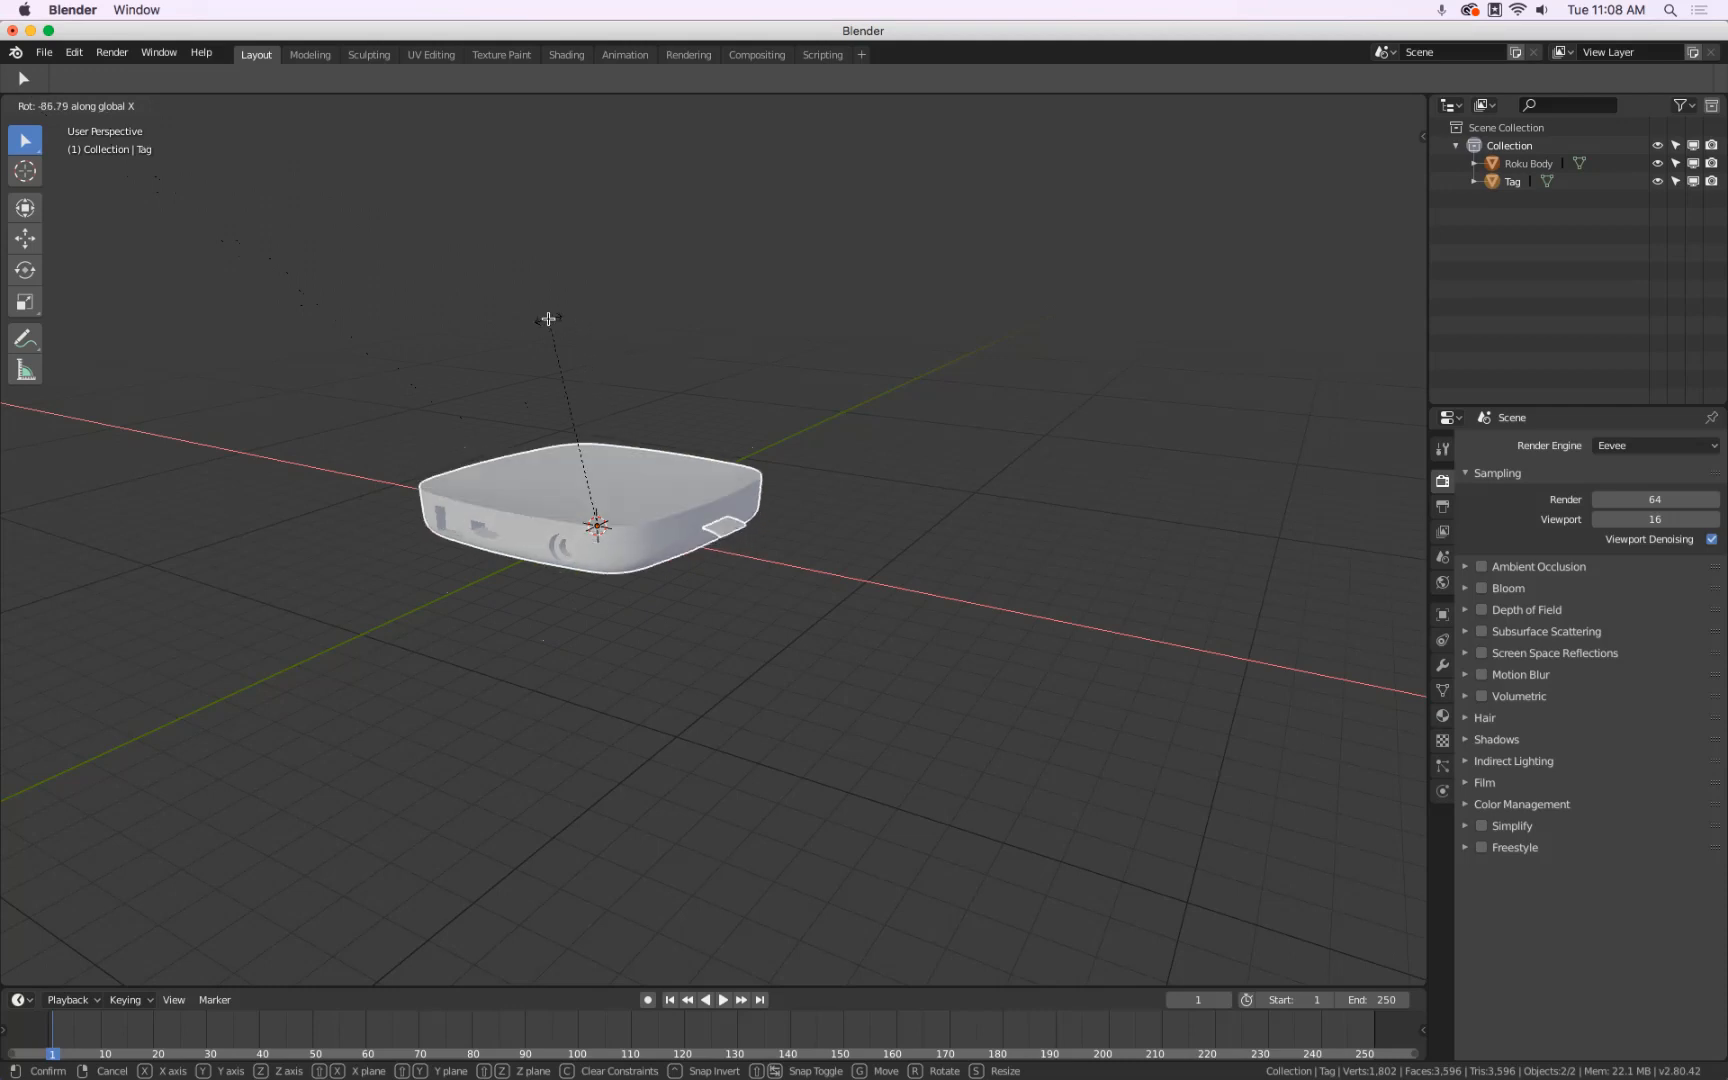
text(-90)
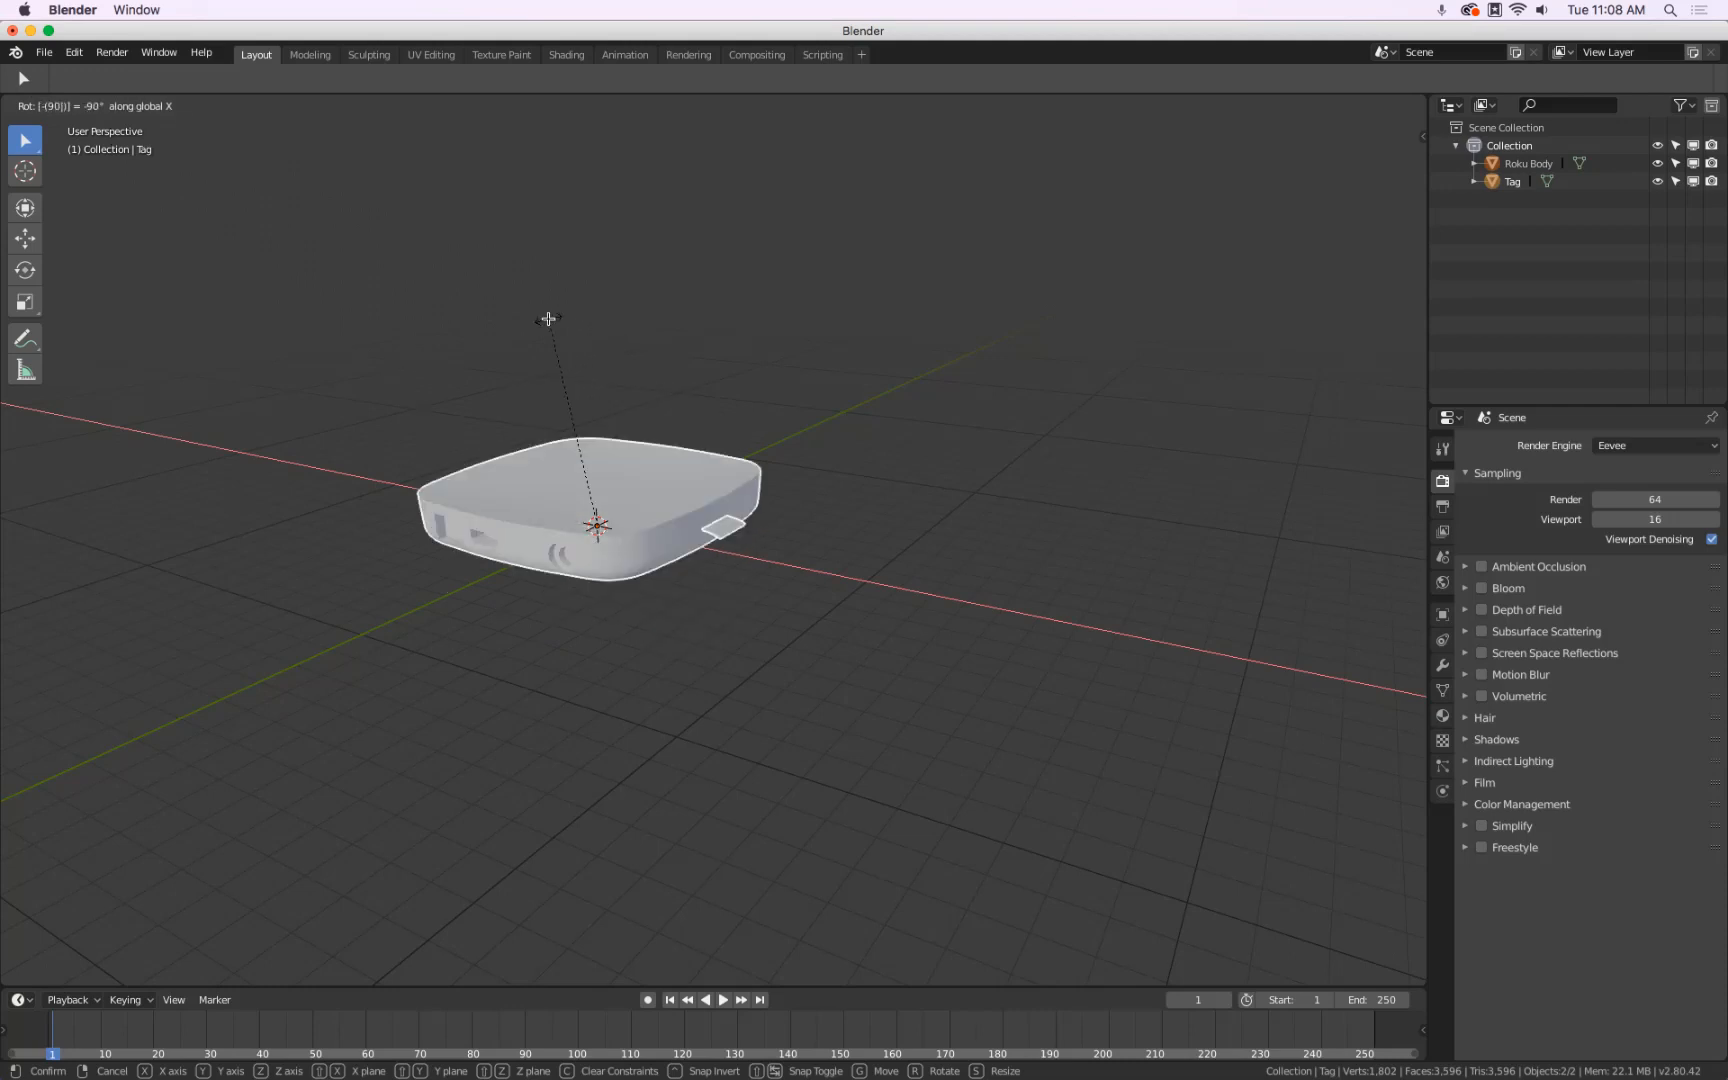
key(Return)
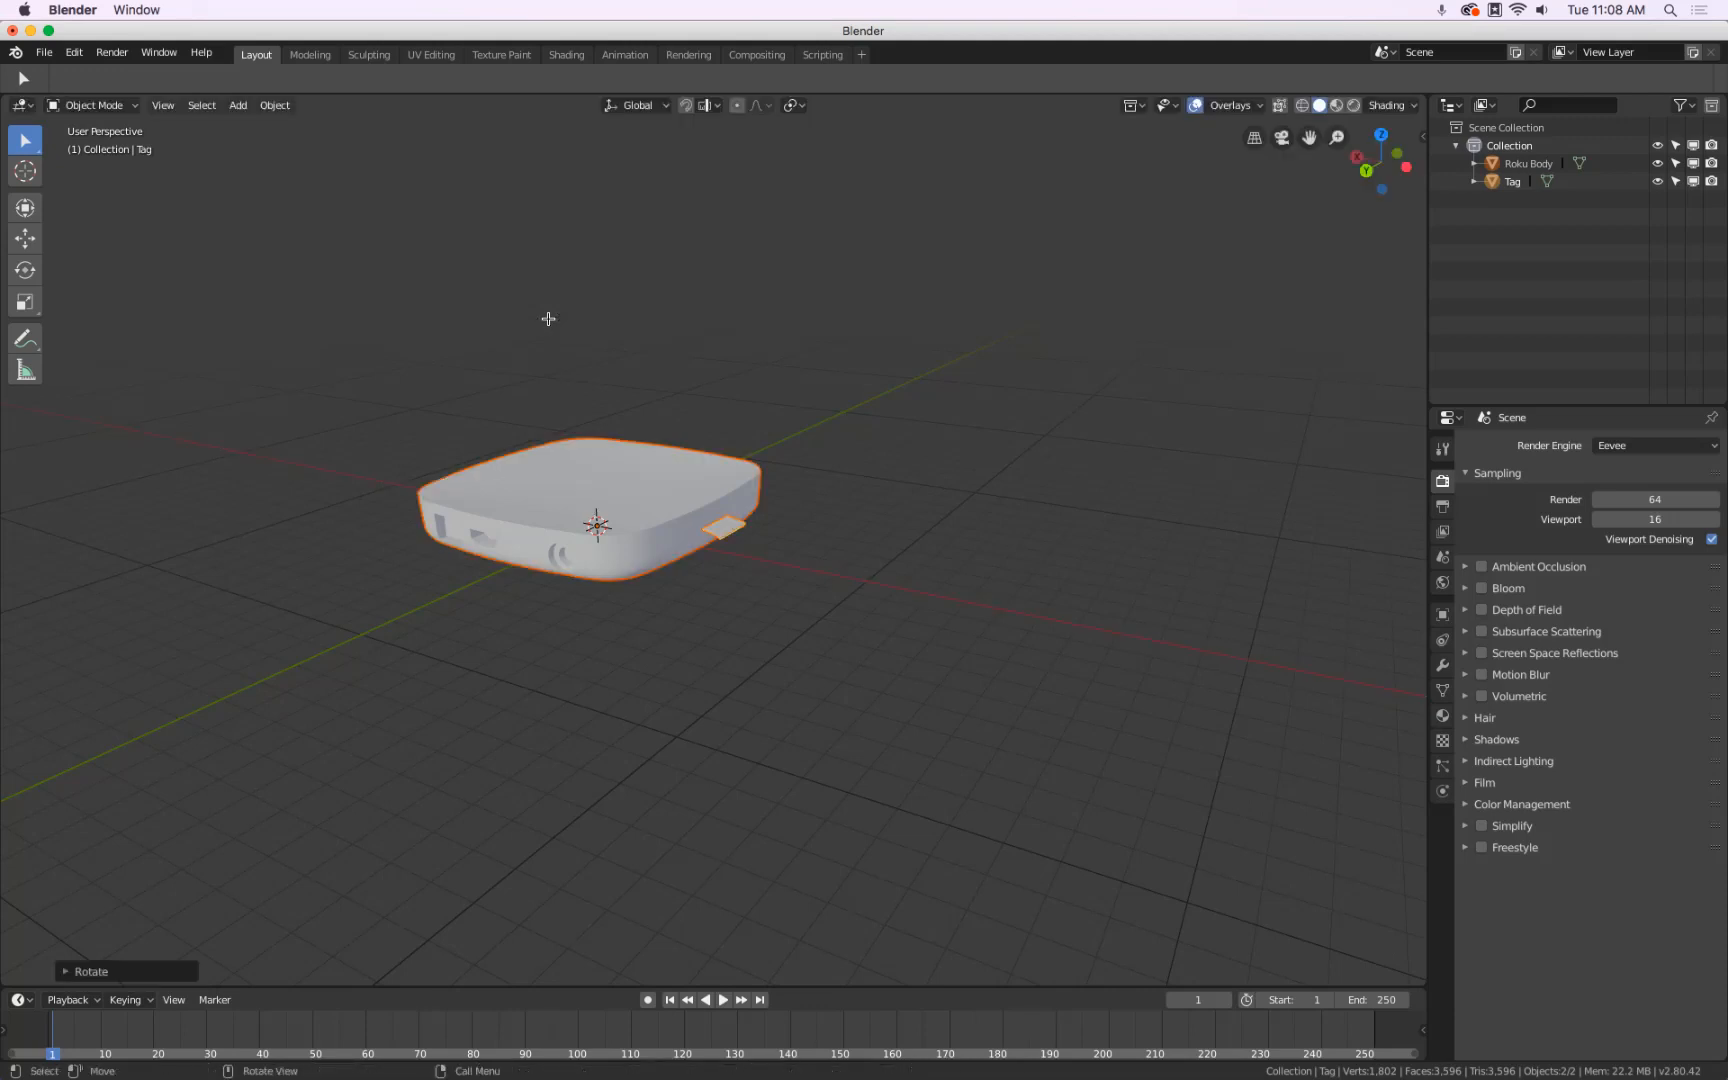
key(ctrl+z)
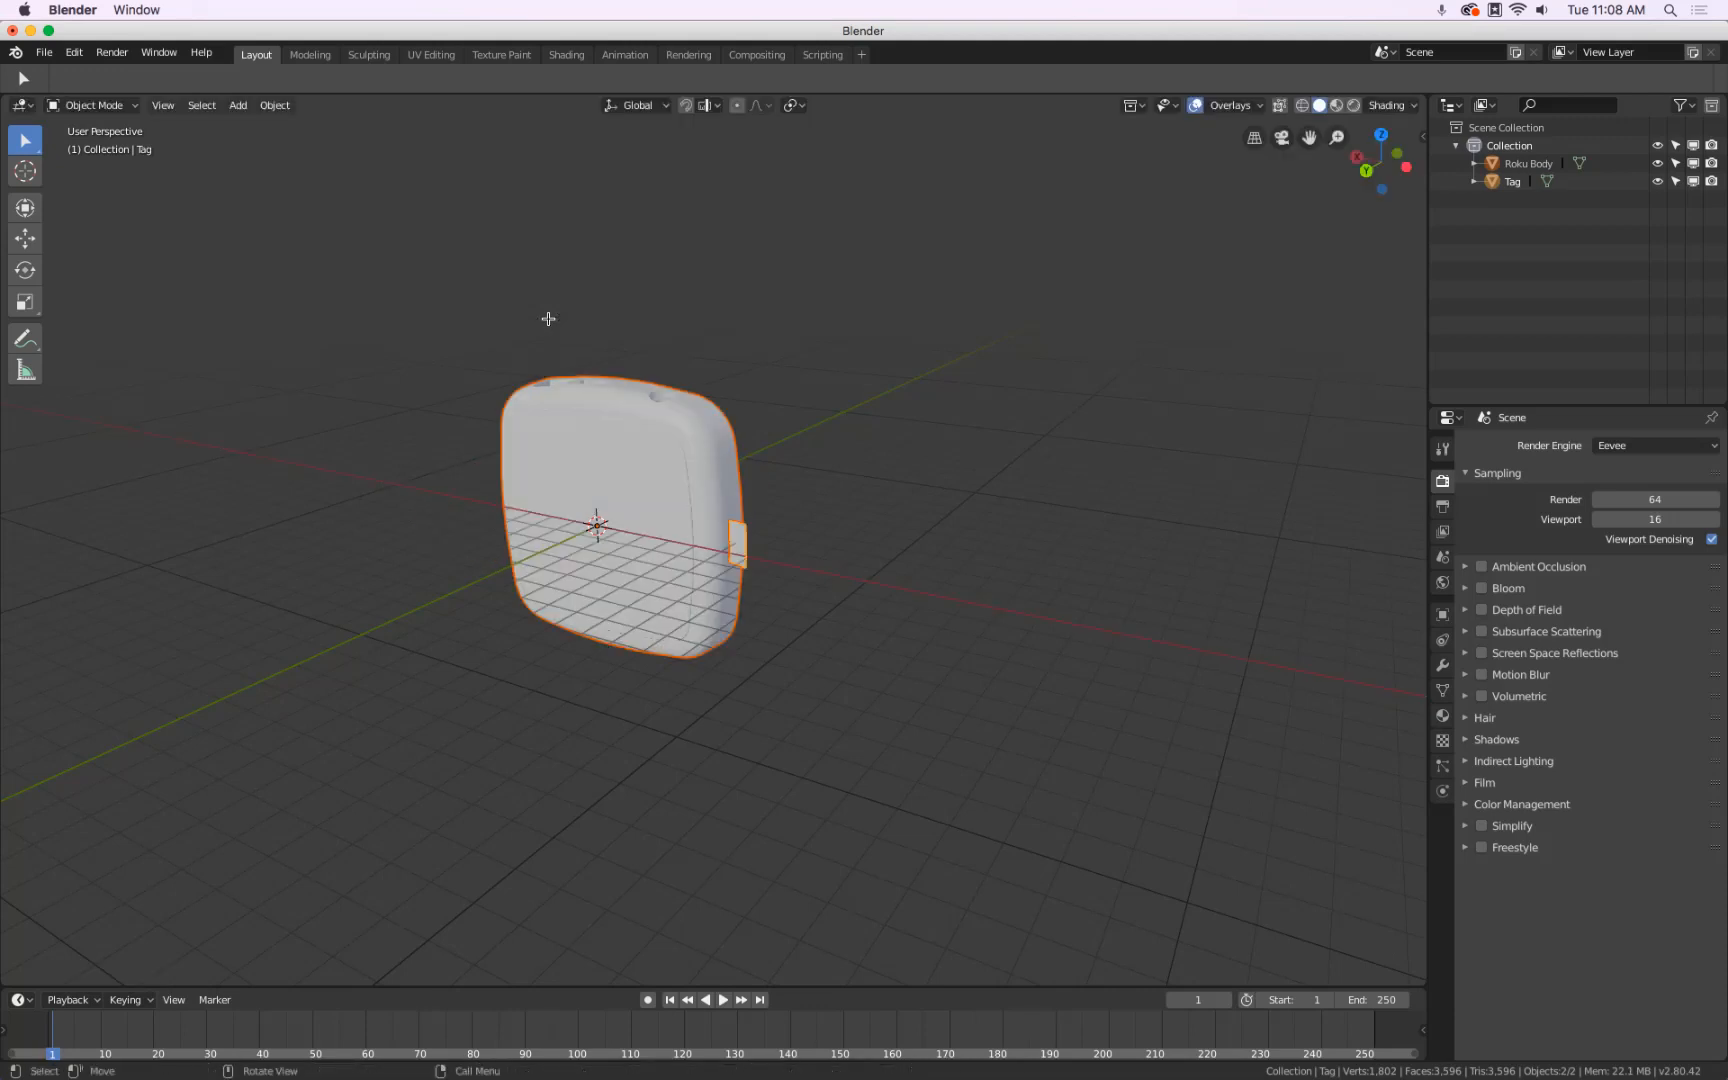
Show the viewport's transform properties and set the Tag's X rotation to 0°
key(n)
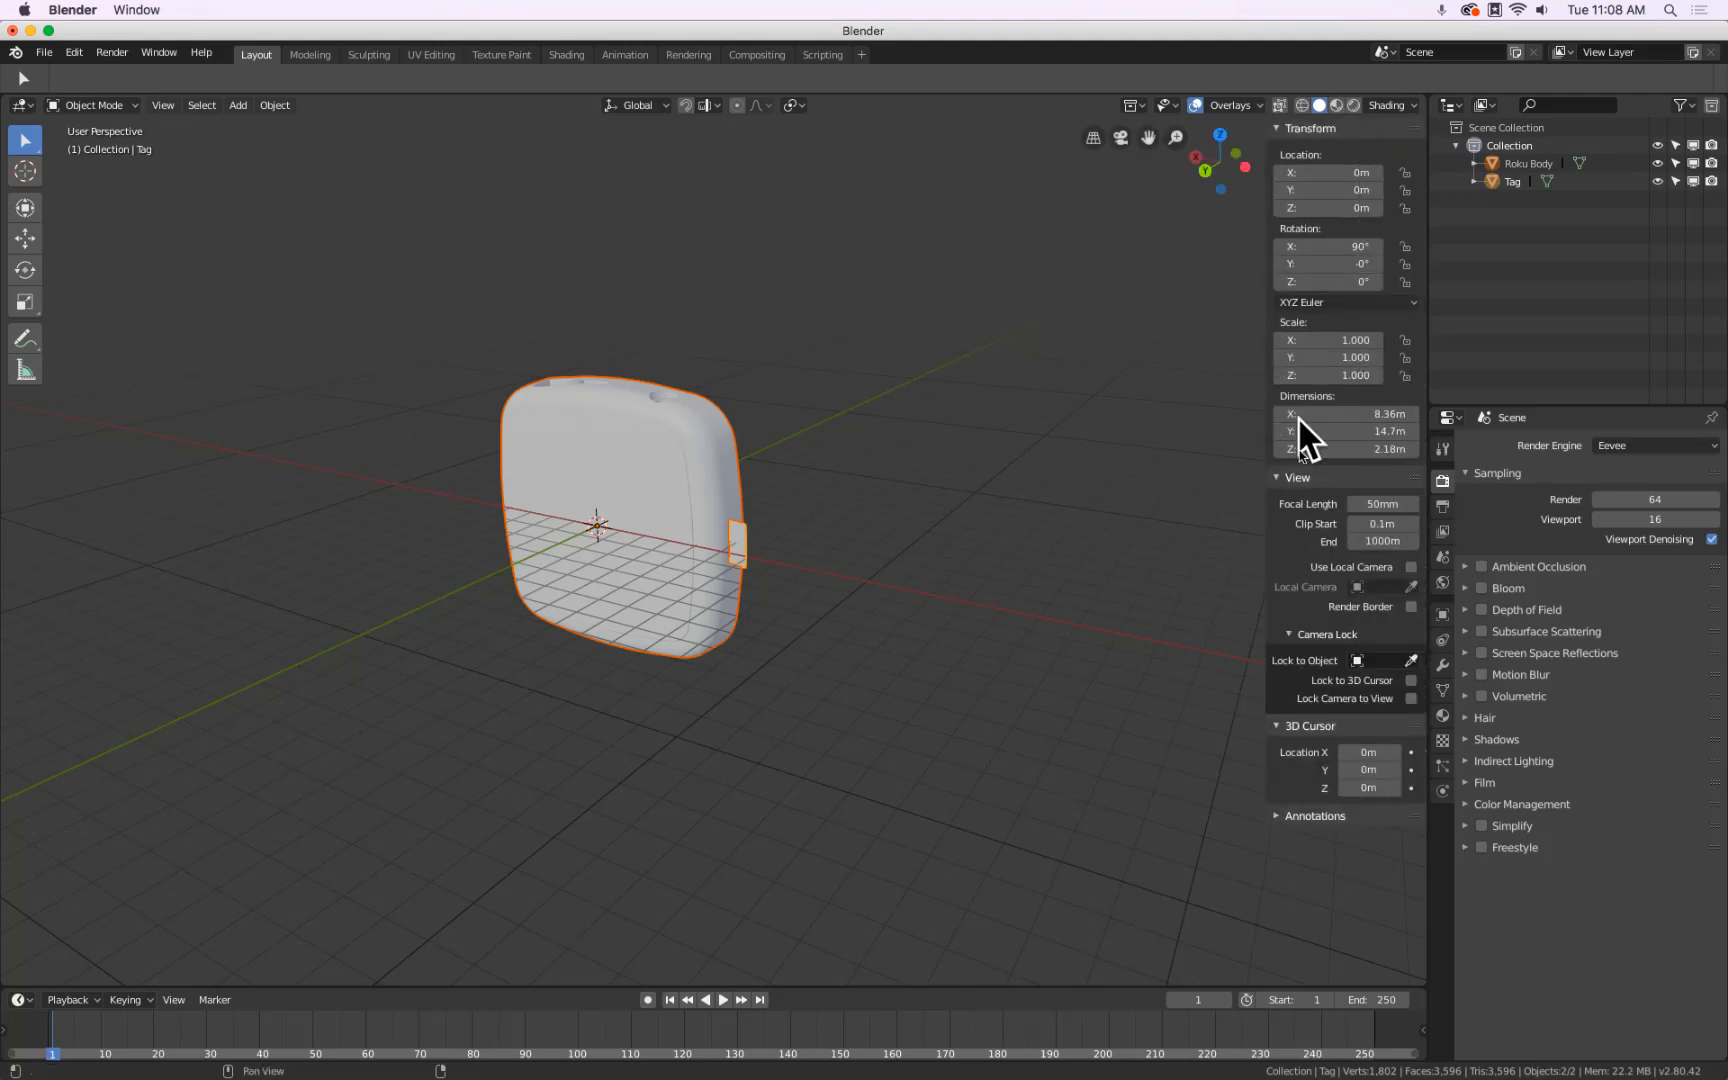
click(1322, 247)
text(0)
key(Return)
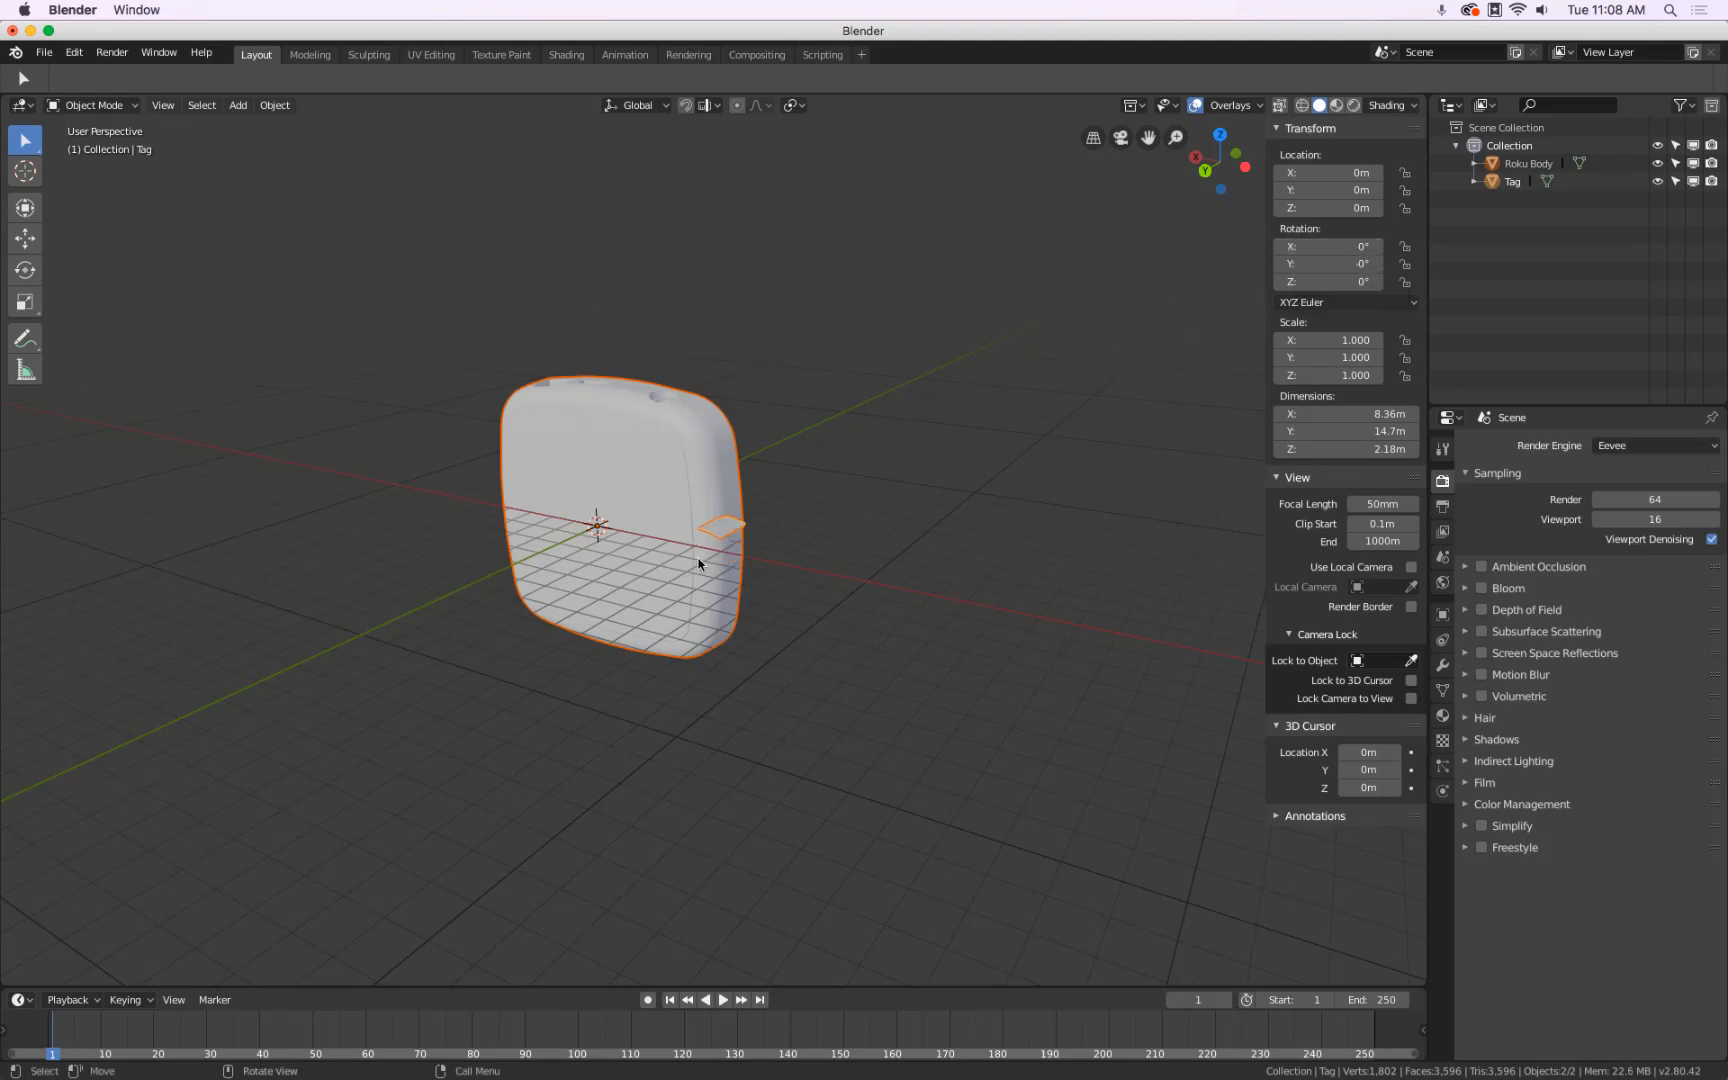
key(KP_Decimal)
key(Home)
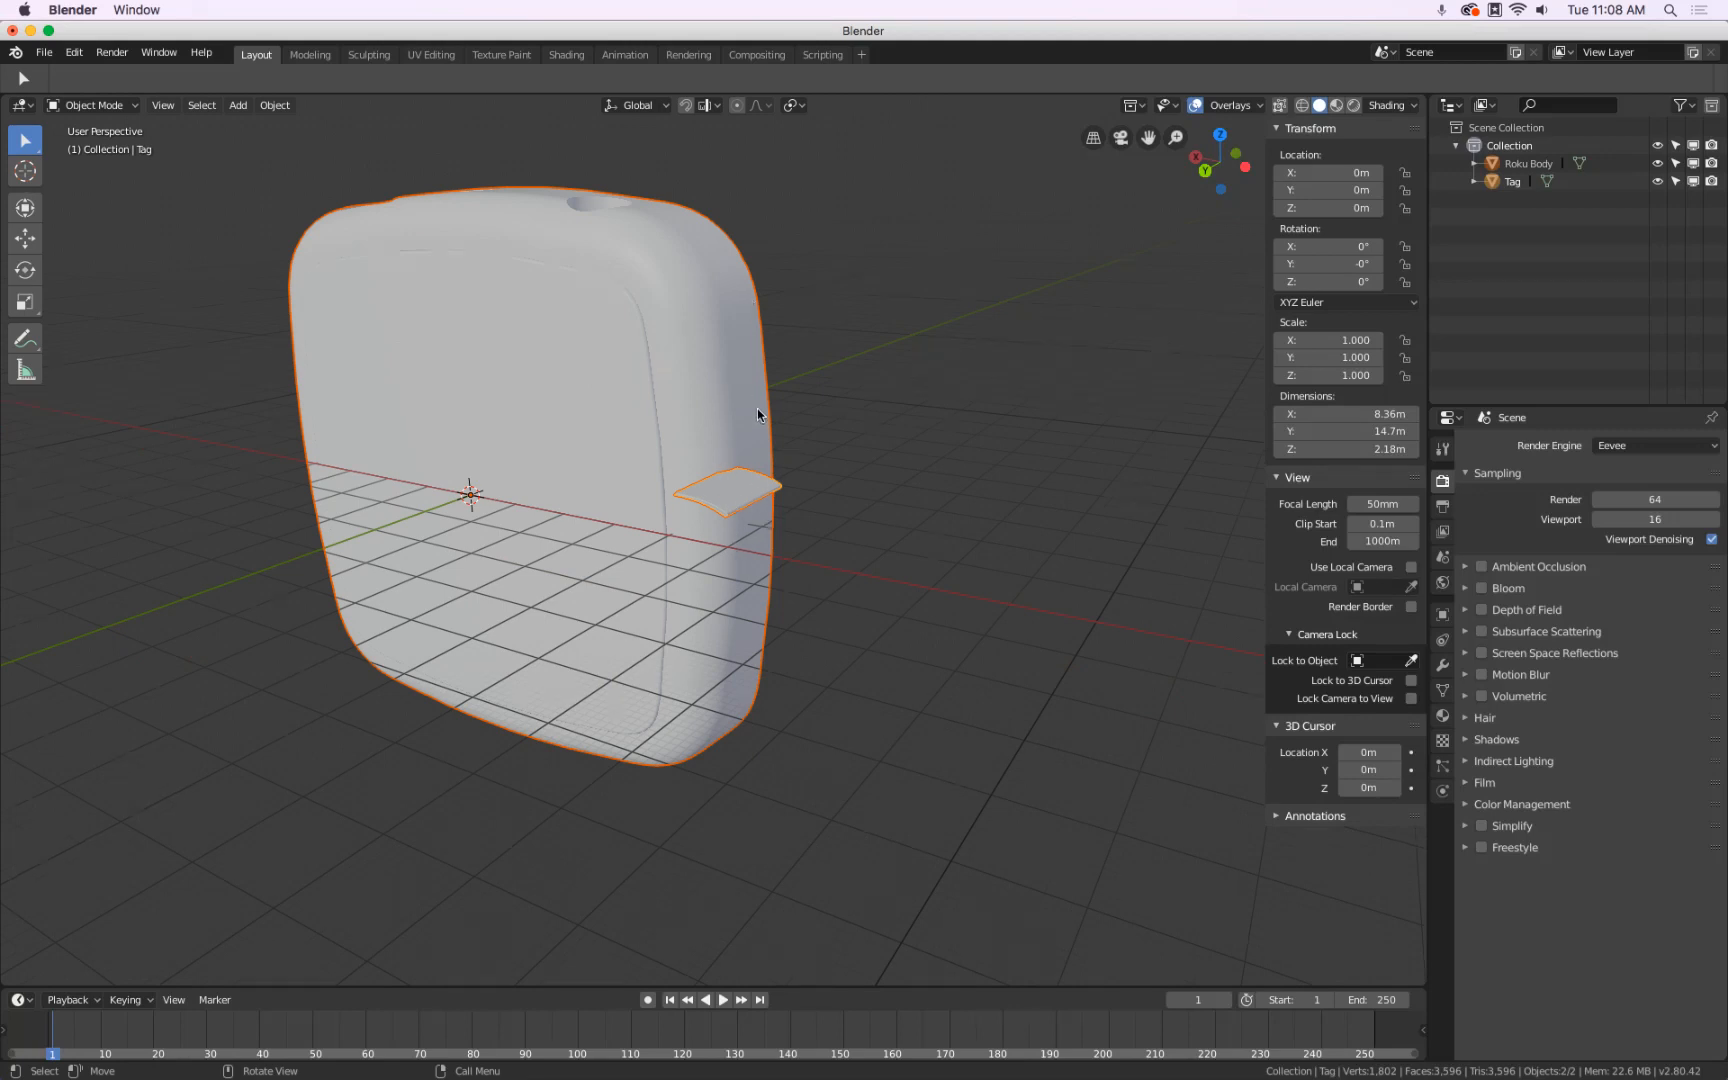
Set the Roku Body's X rotation to 0° and undo the separate rotation changes on both objects
click(747, 358)
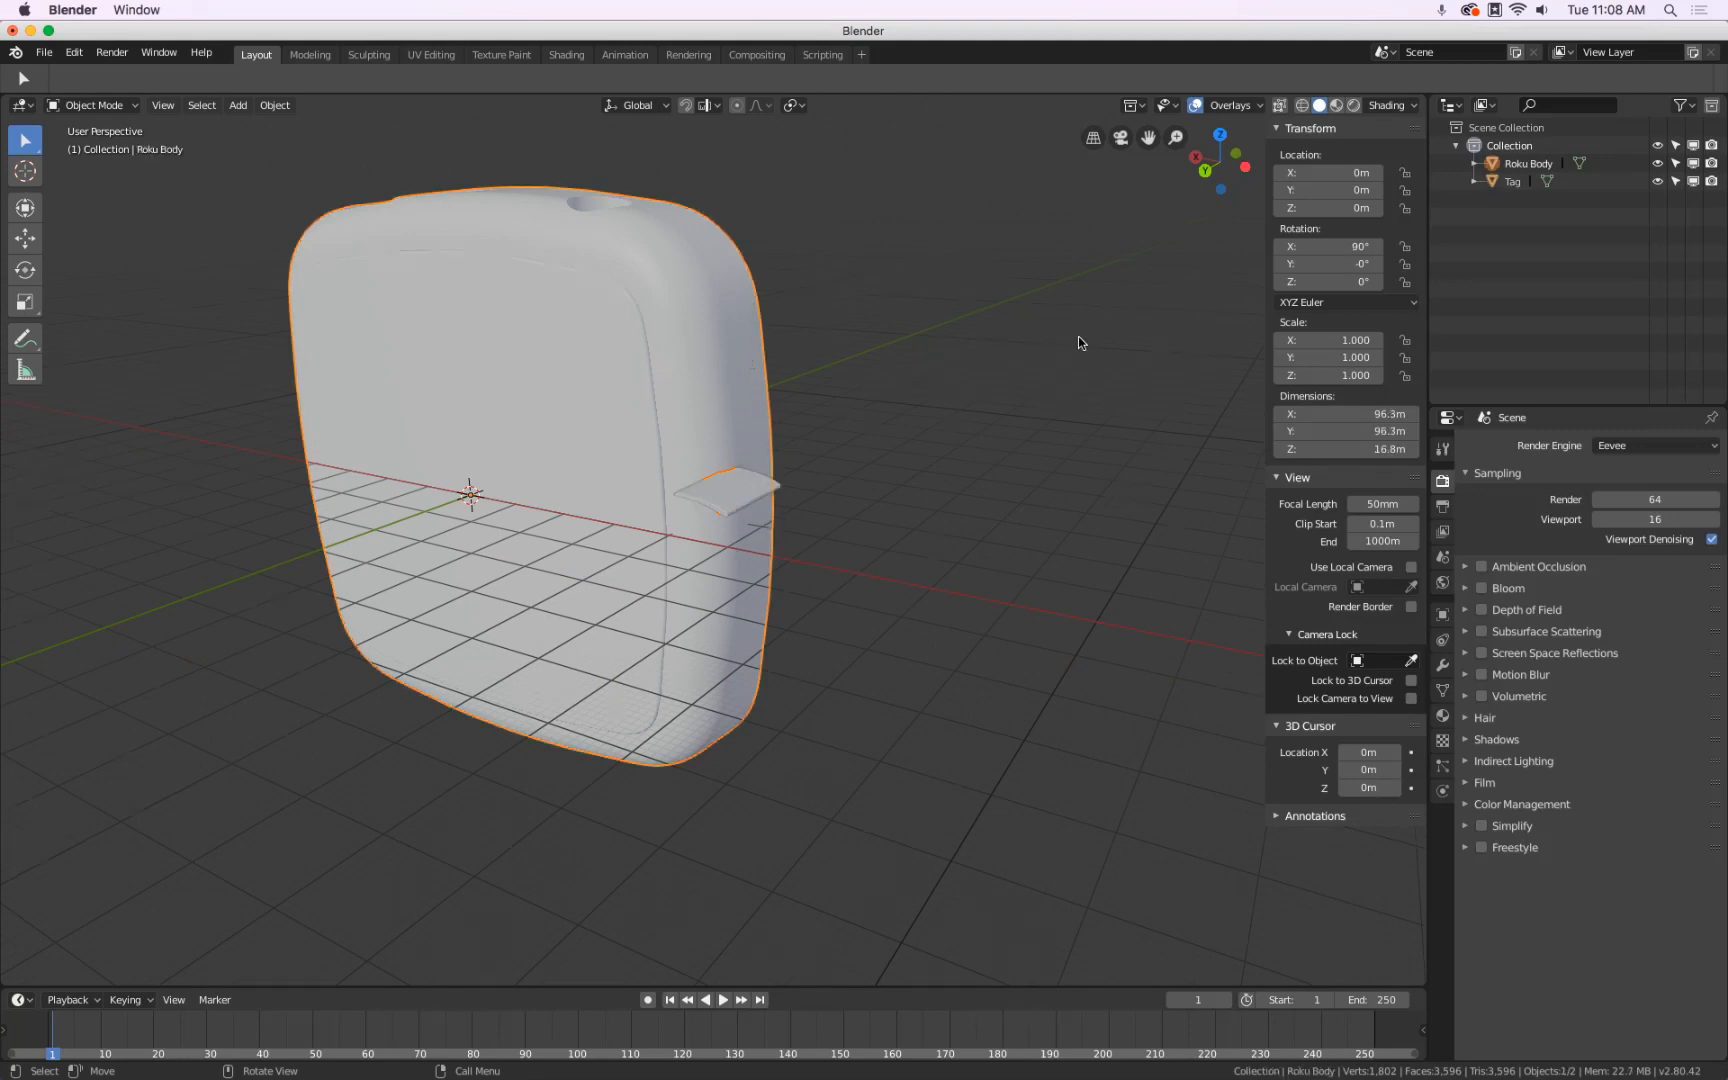
click(1330, 247)
text(0)
key(Return)
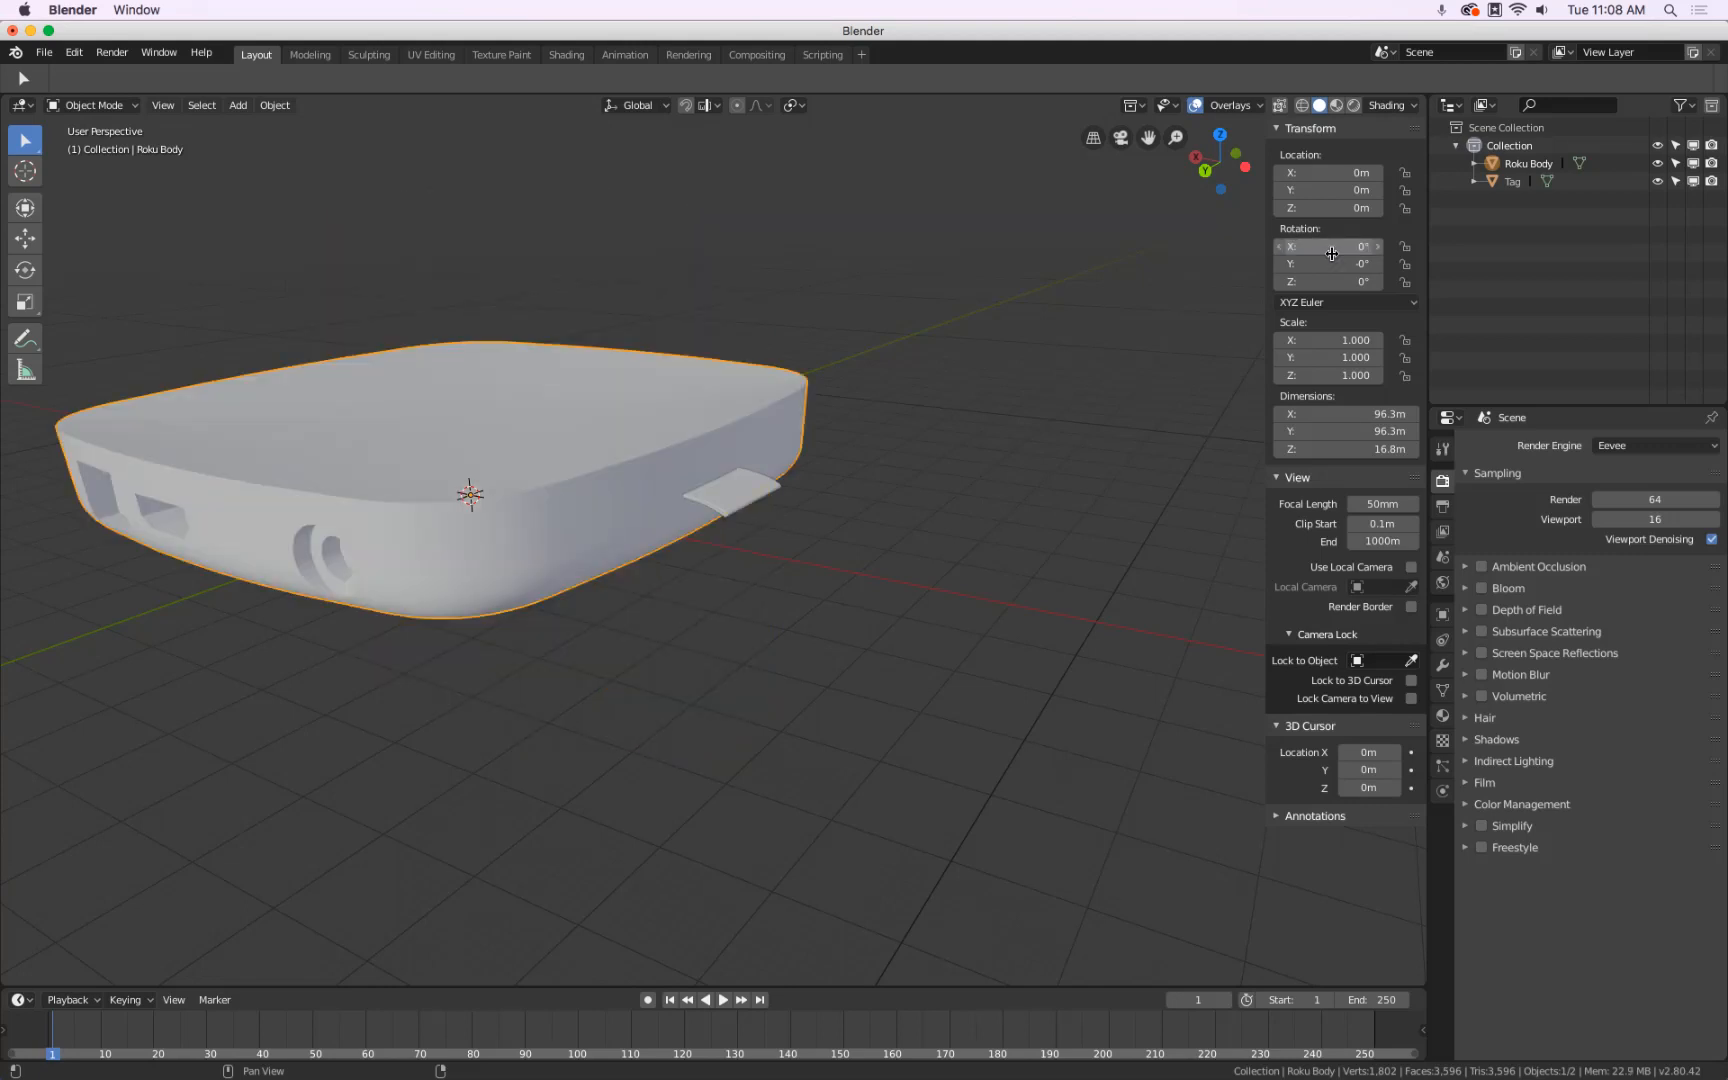
key(super+z)
key(super+z)
key(super+z)
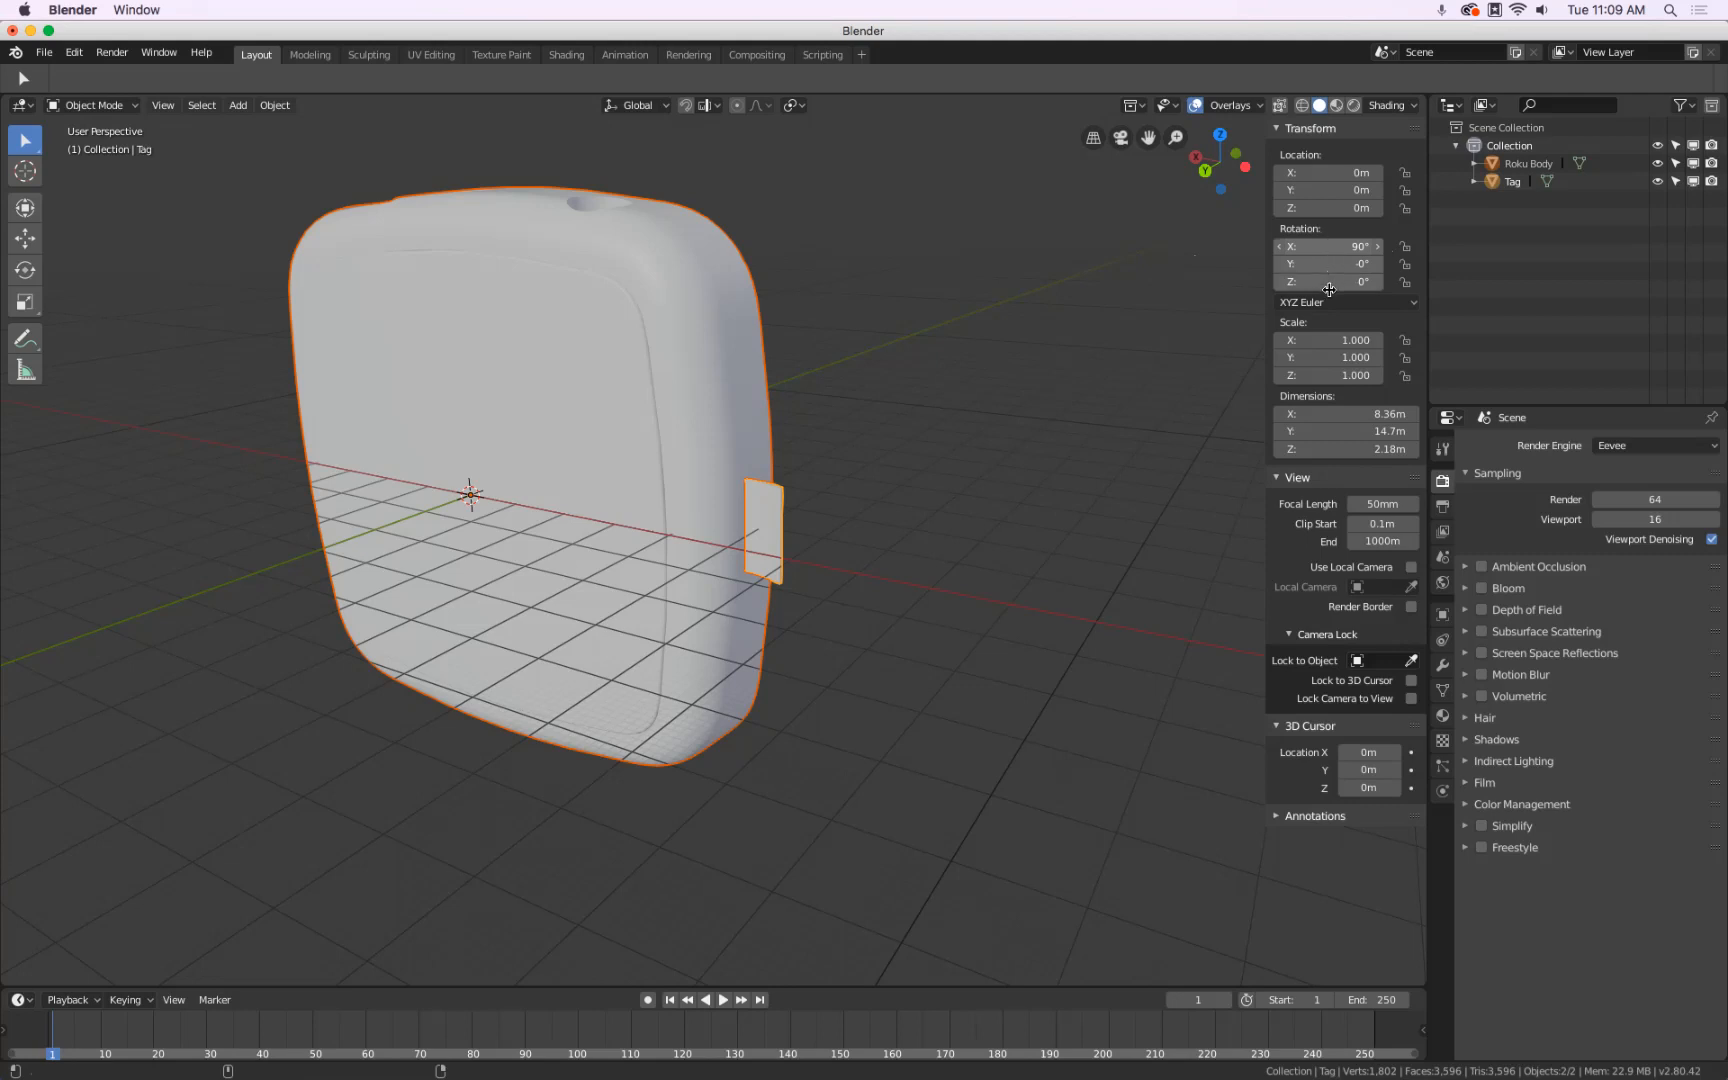
Set the X, Y and Z rotation of both selected objects to 0° in one edit
drag(1328, 283, 1327, 245)
text(0)
key(Return)
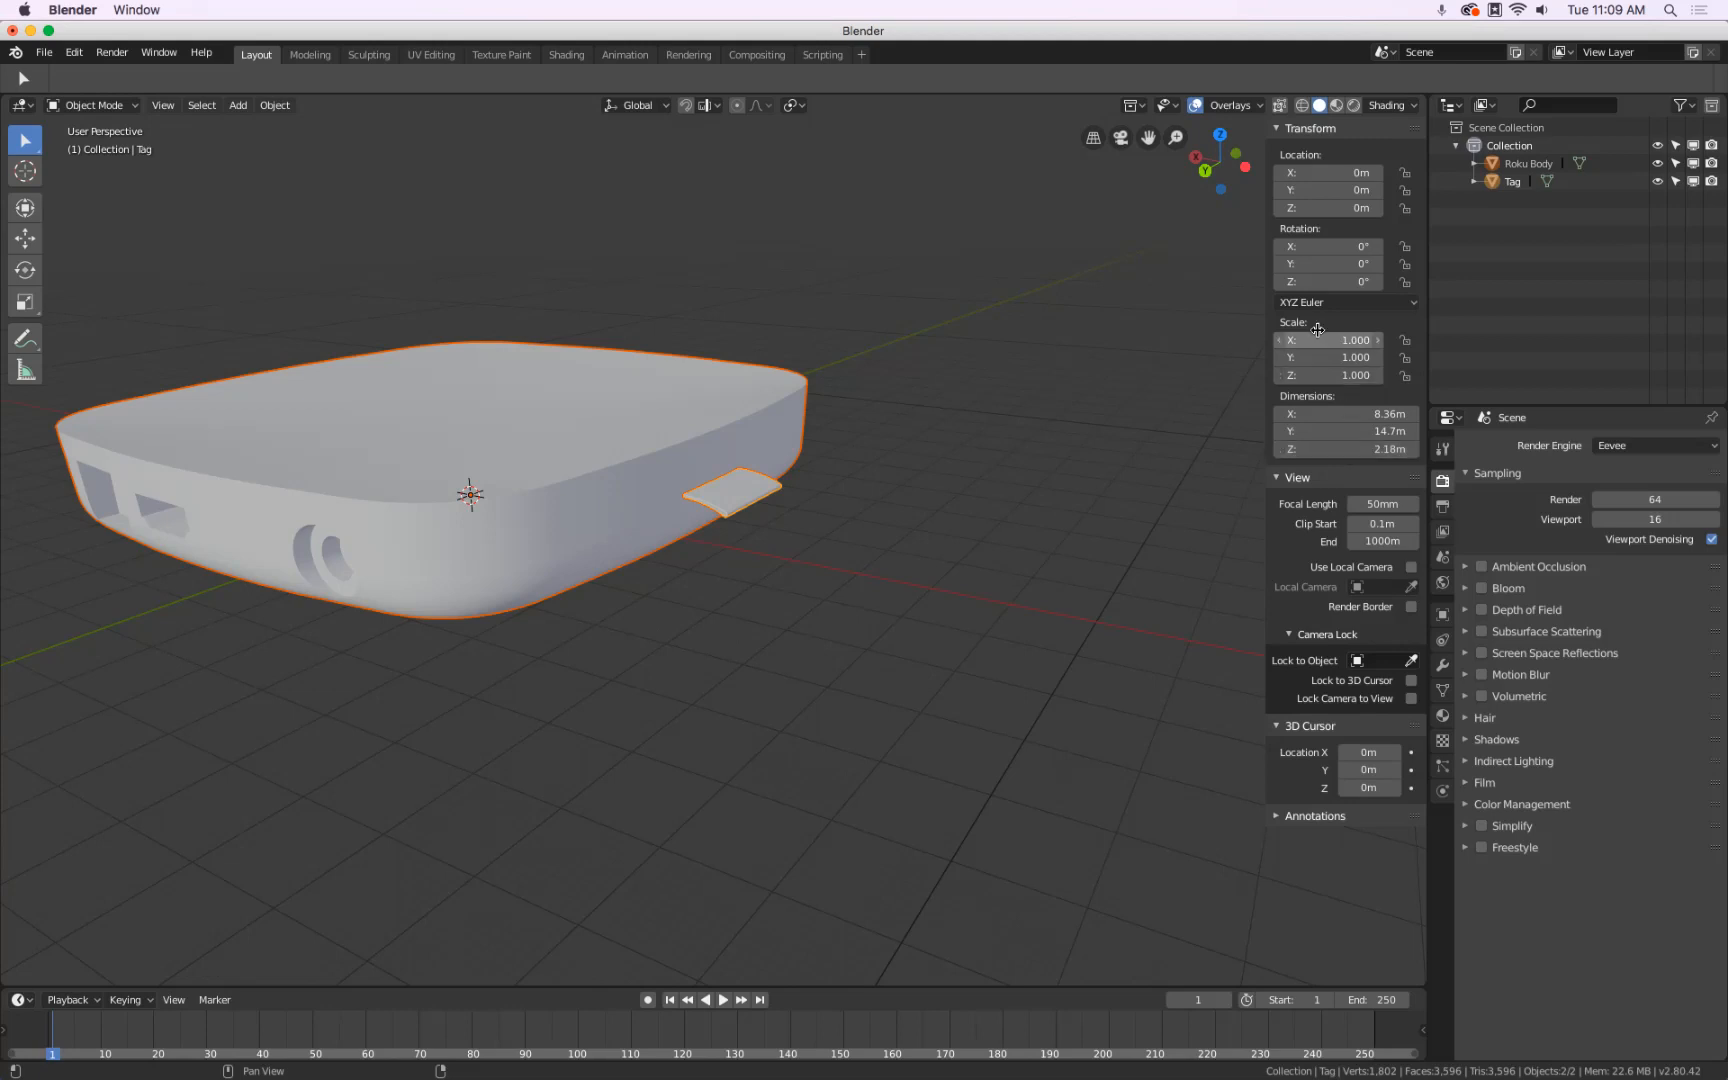
Try scaling the Tag and the Roku Body separately to 0.001 on all axes, and undo both scale changes
mouse_move(1318, 339)
mouse_down()
mouse_move(1318, 375)
mouse_move(1316, 338)
mouse_up()
text(0.001)
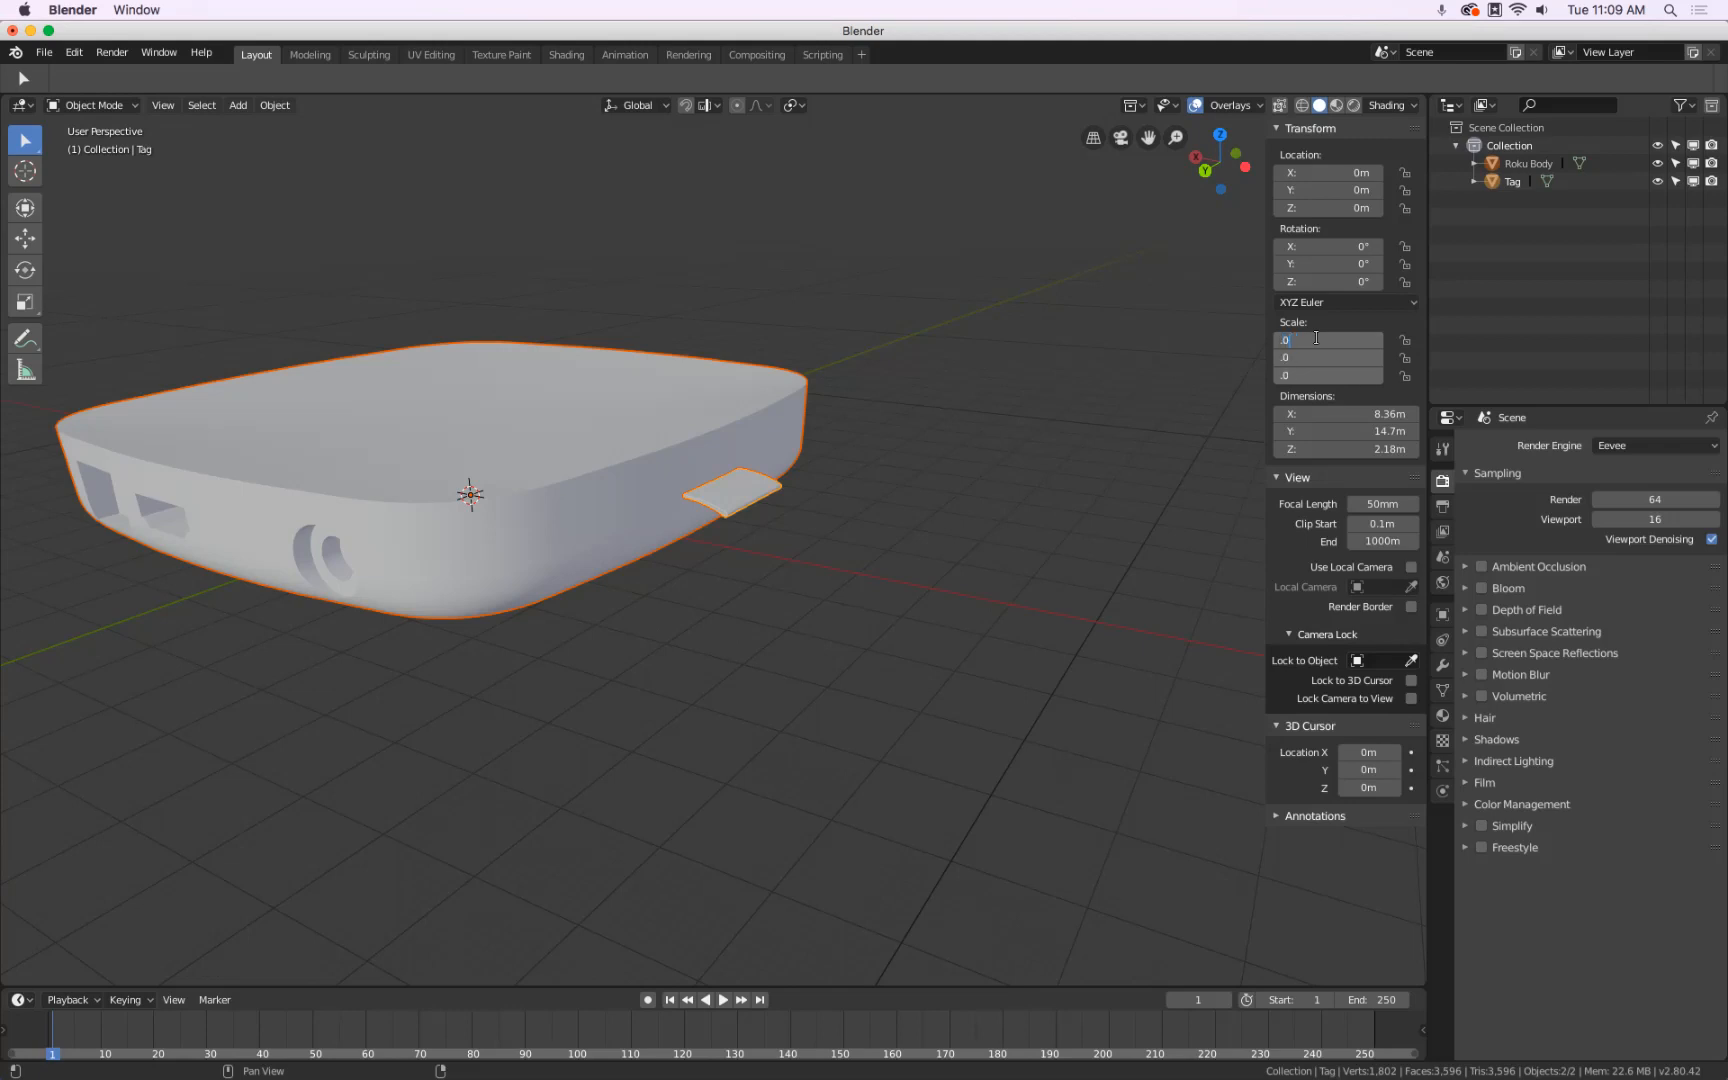
key(Return)
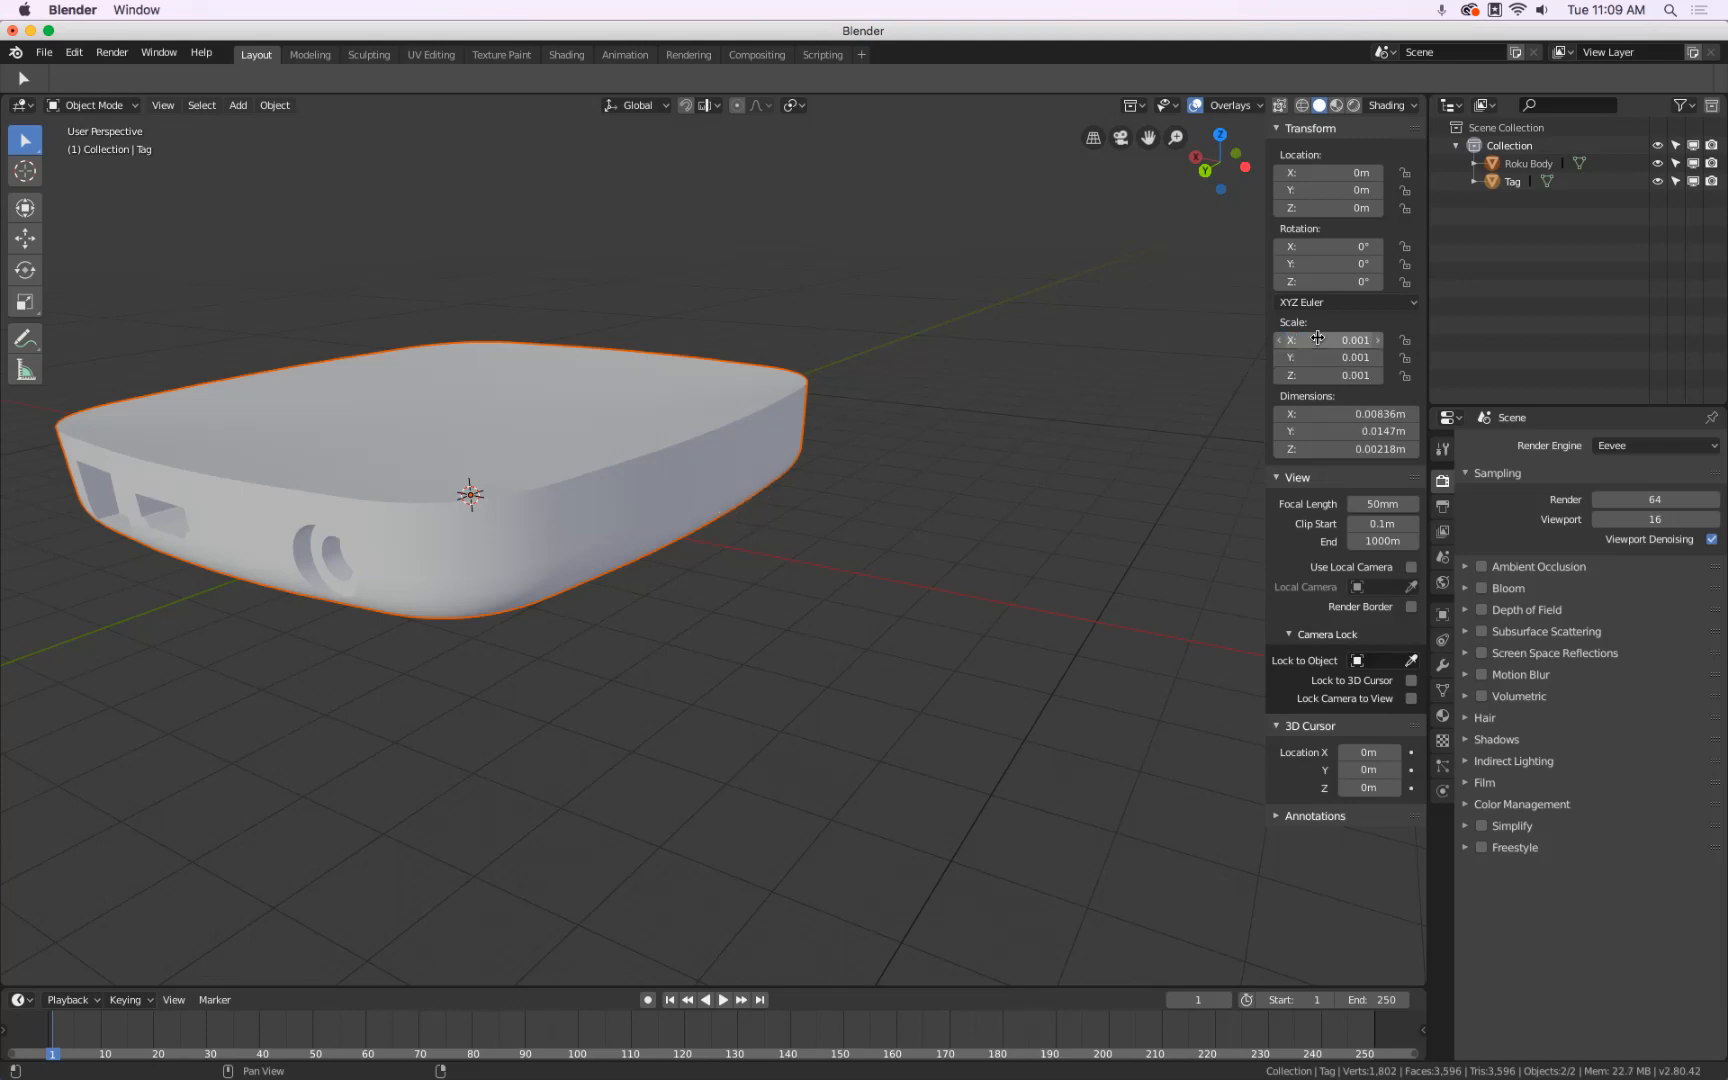
key(ctrl+z)
mouse_move(1318, 339)
mouse_down()
mouse_move(1318, 358)
mouse_move(1313, 337)
mouse_up()
text(0.001)
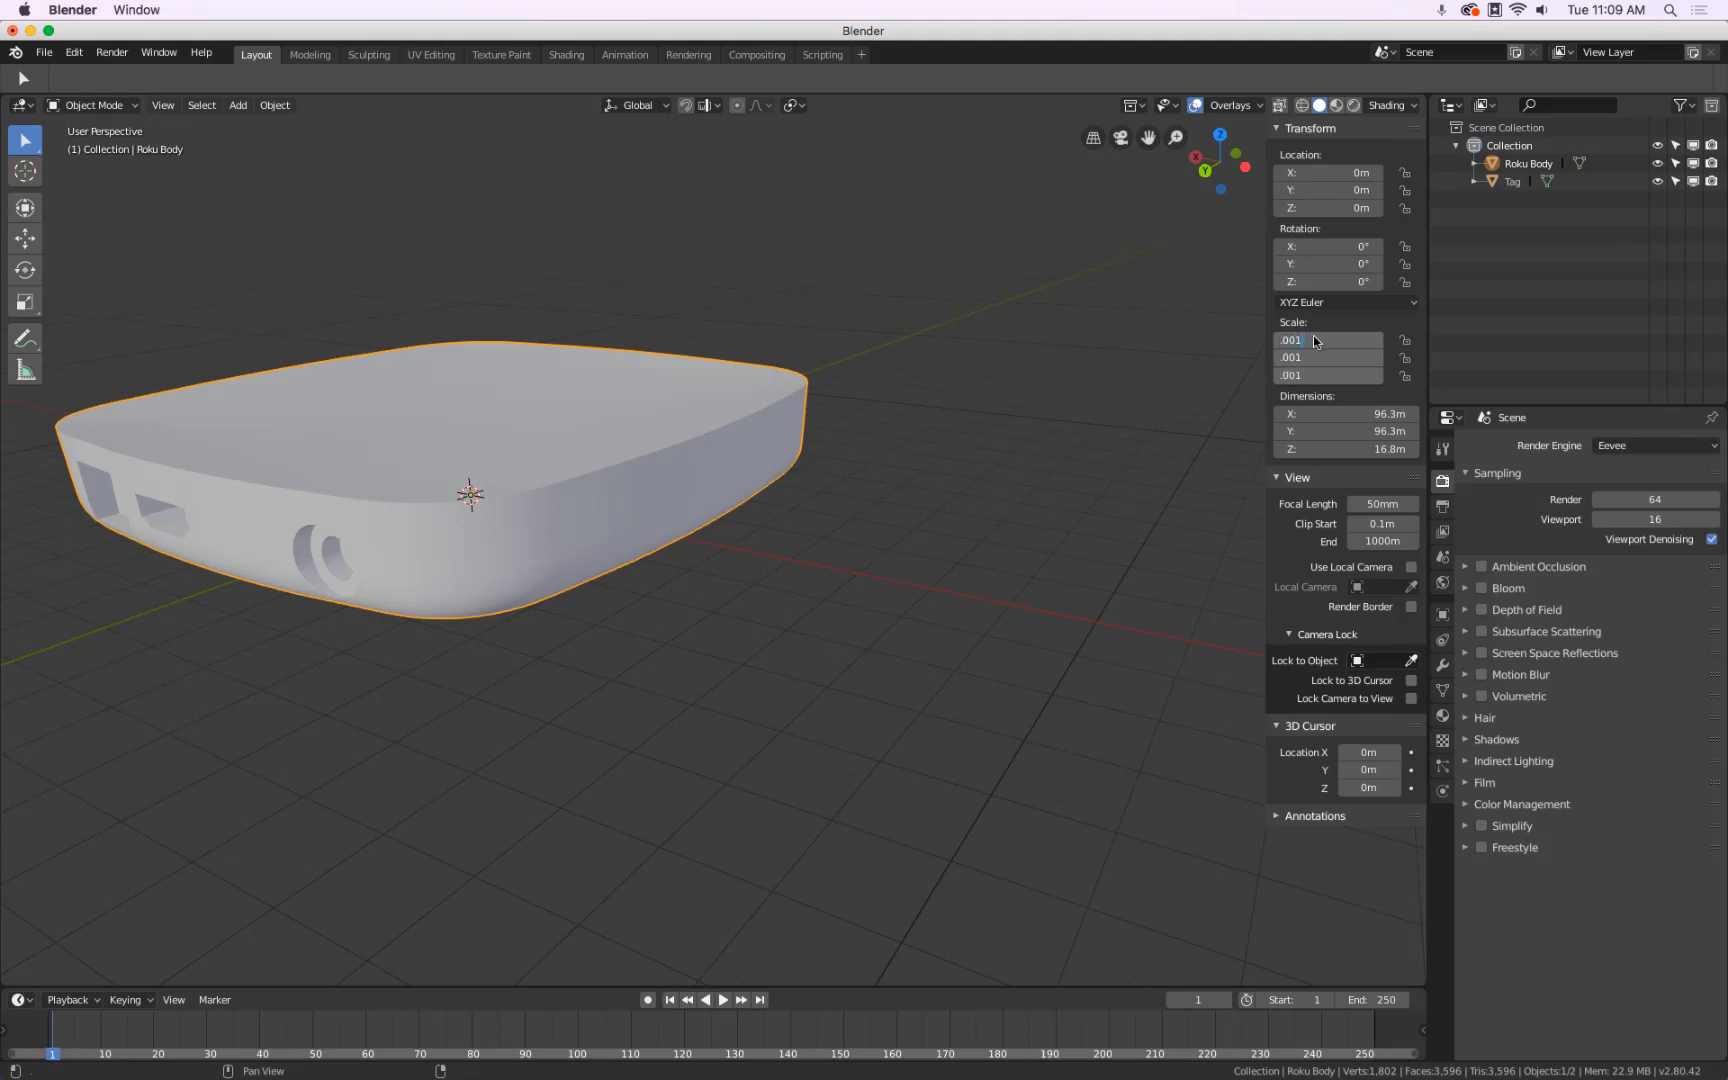
key(Return)
key(ctrl+z)
key(ctrl+z)
key(ctrl+z)
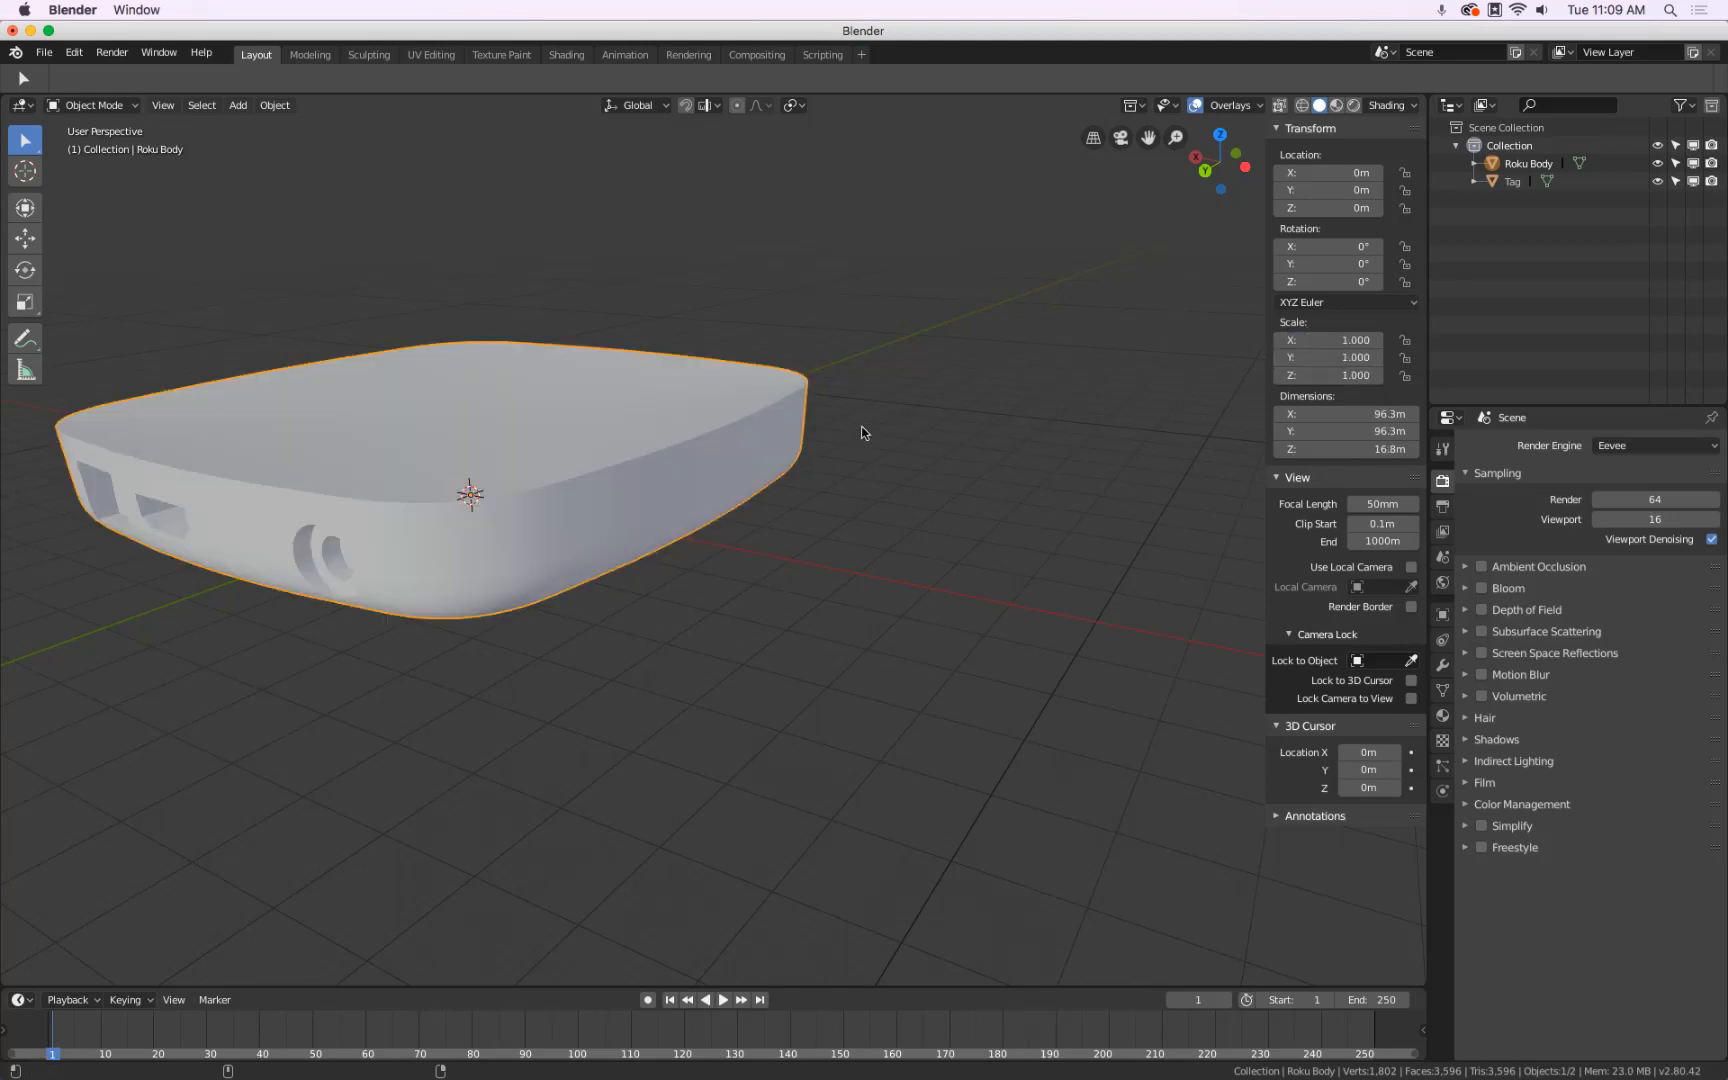
Select the Tag and the Roku Body together and set their X, Y and Z scale to 0.001
click(778, 490)
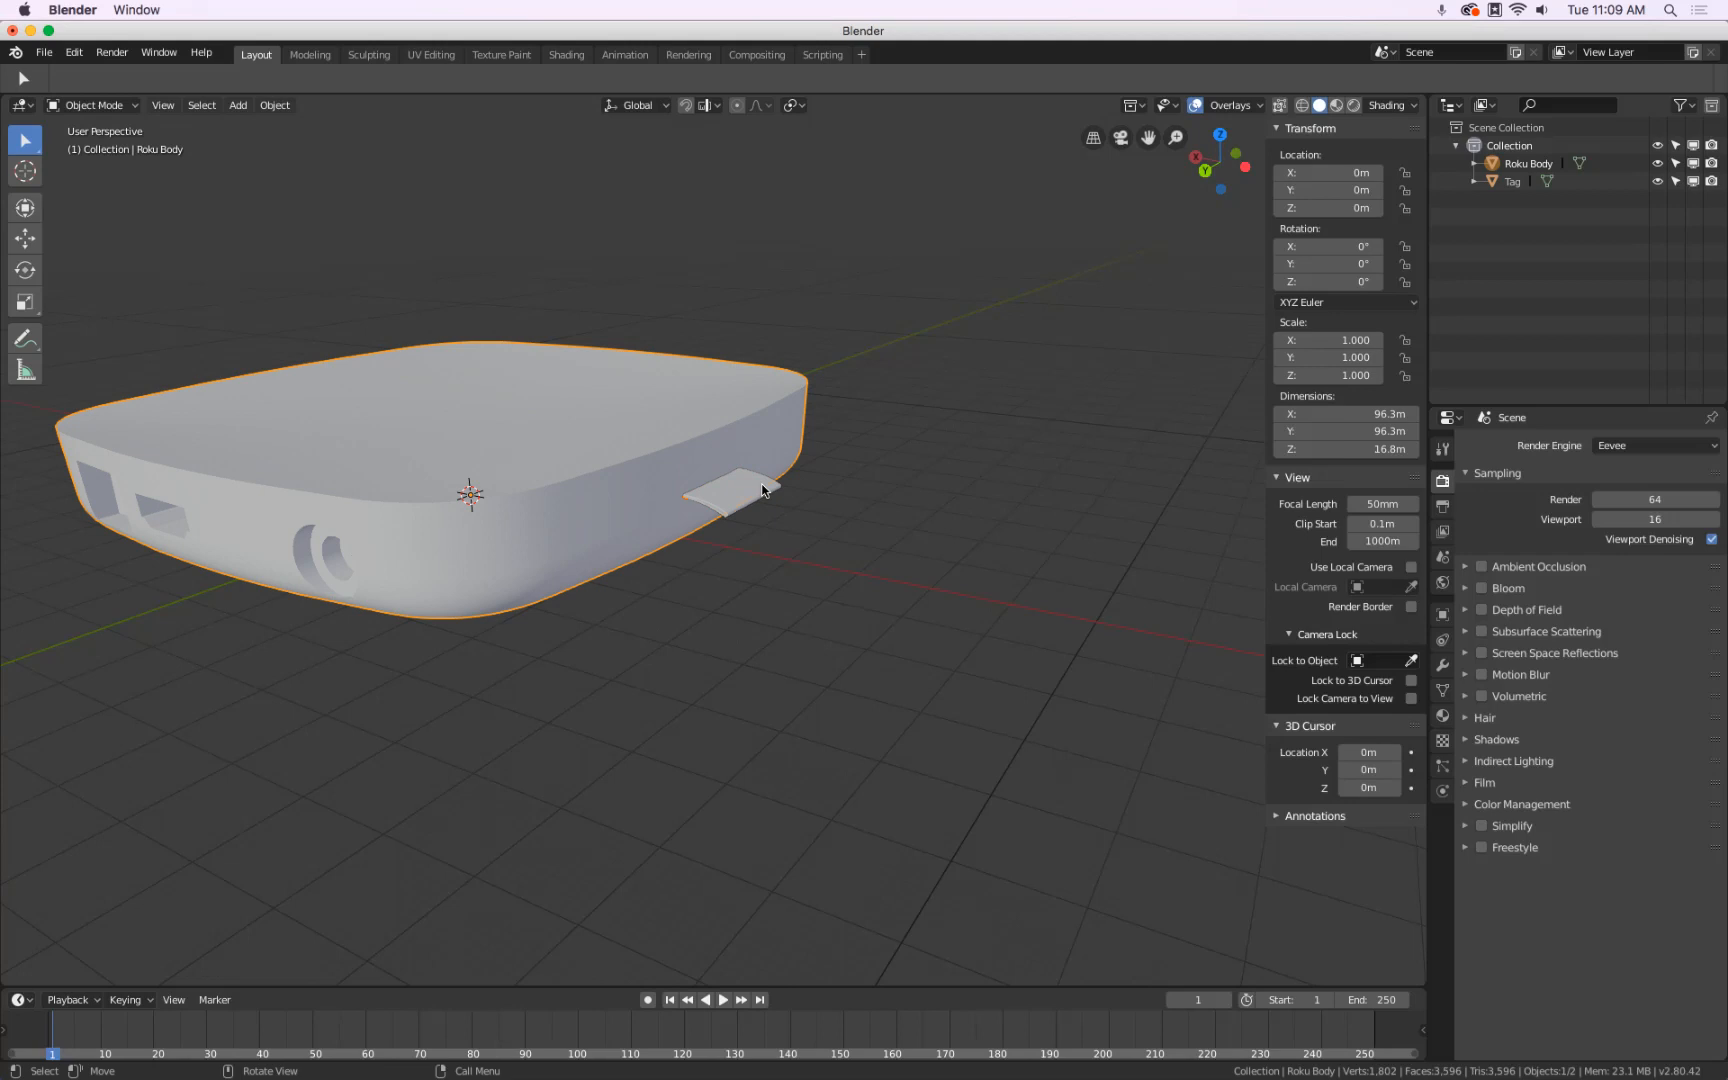
click(778, 490)
shift+click(803, 390)
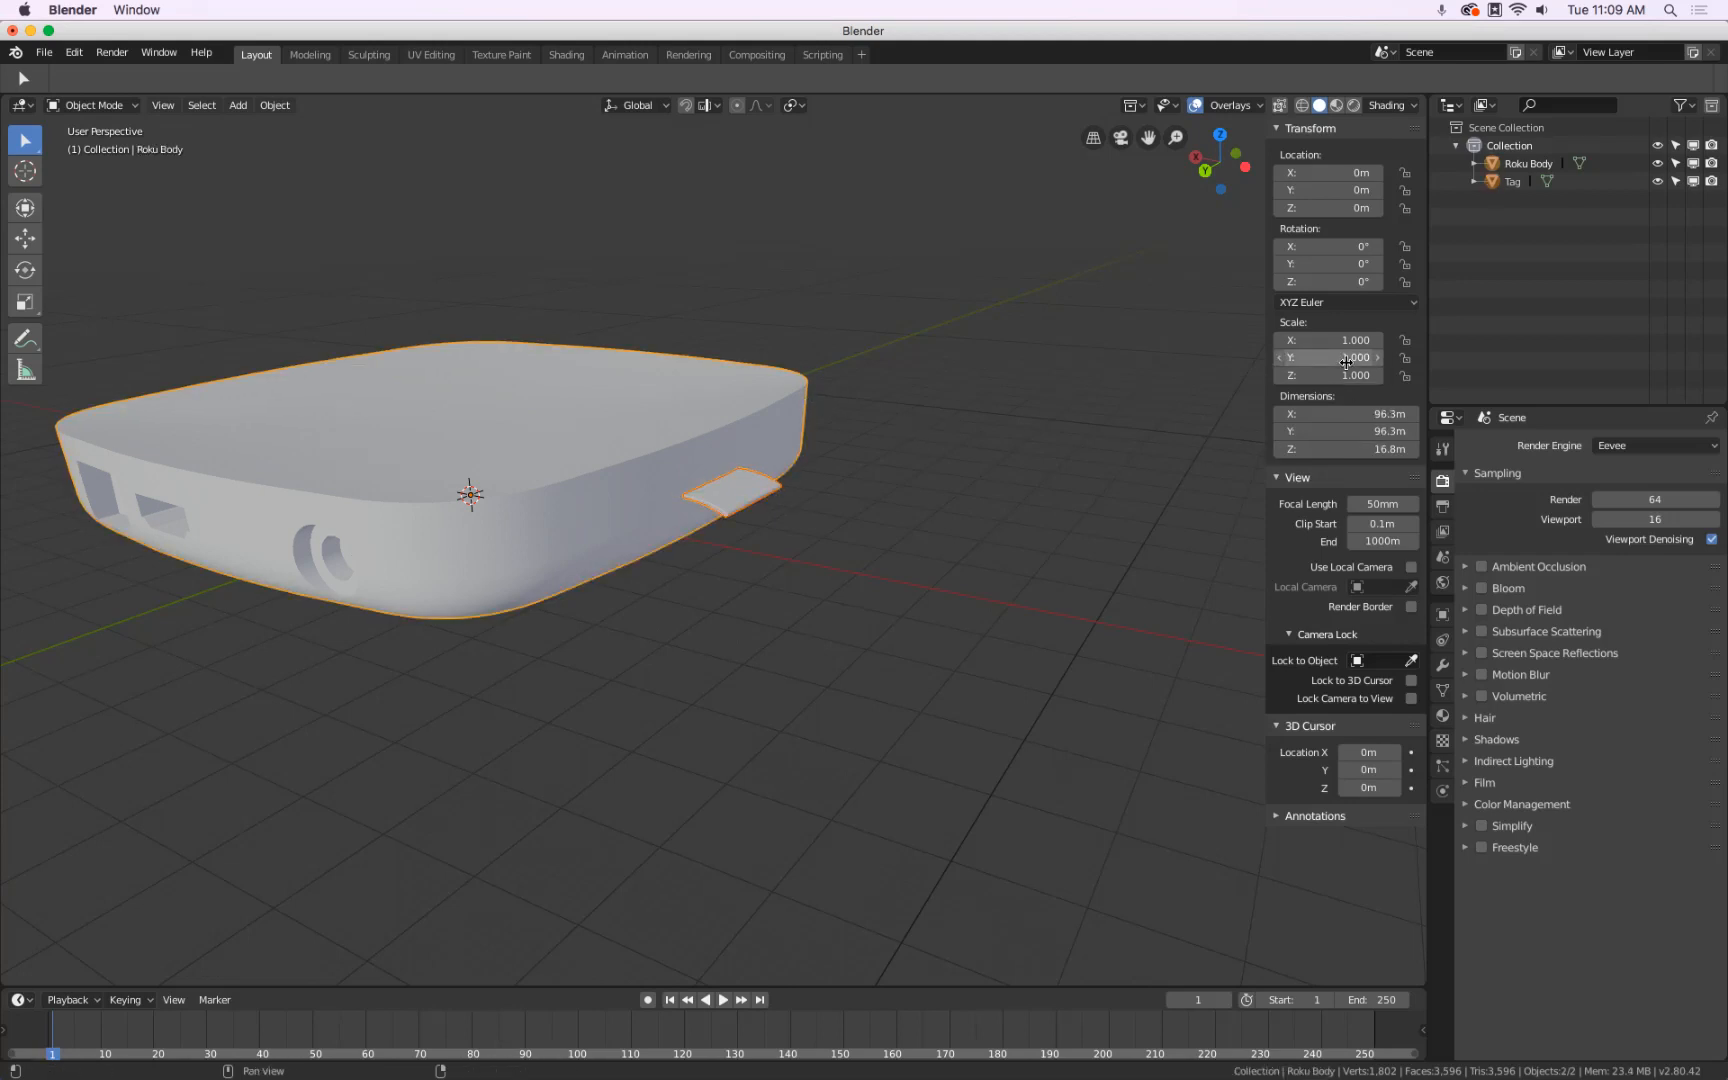
drag(1322, 382, 1320, 339)
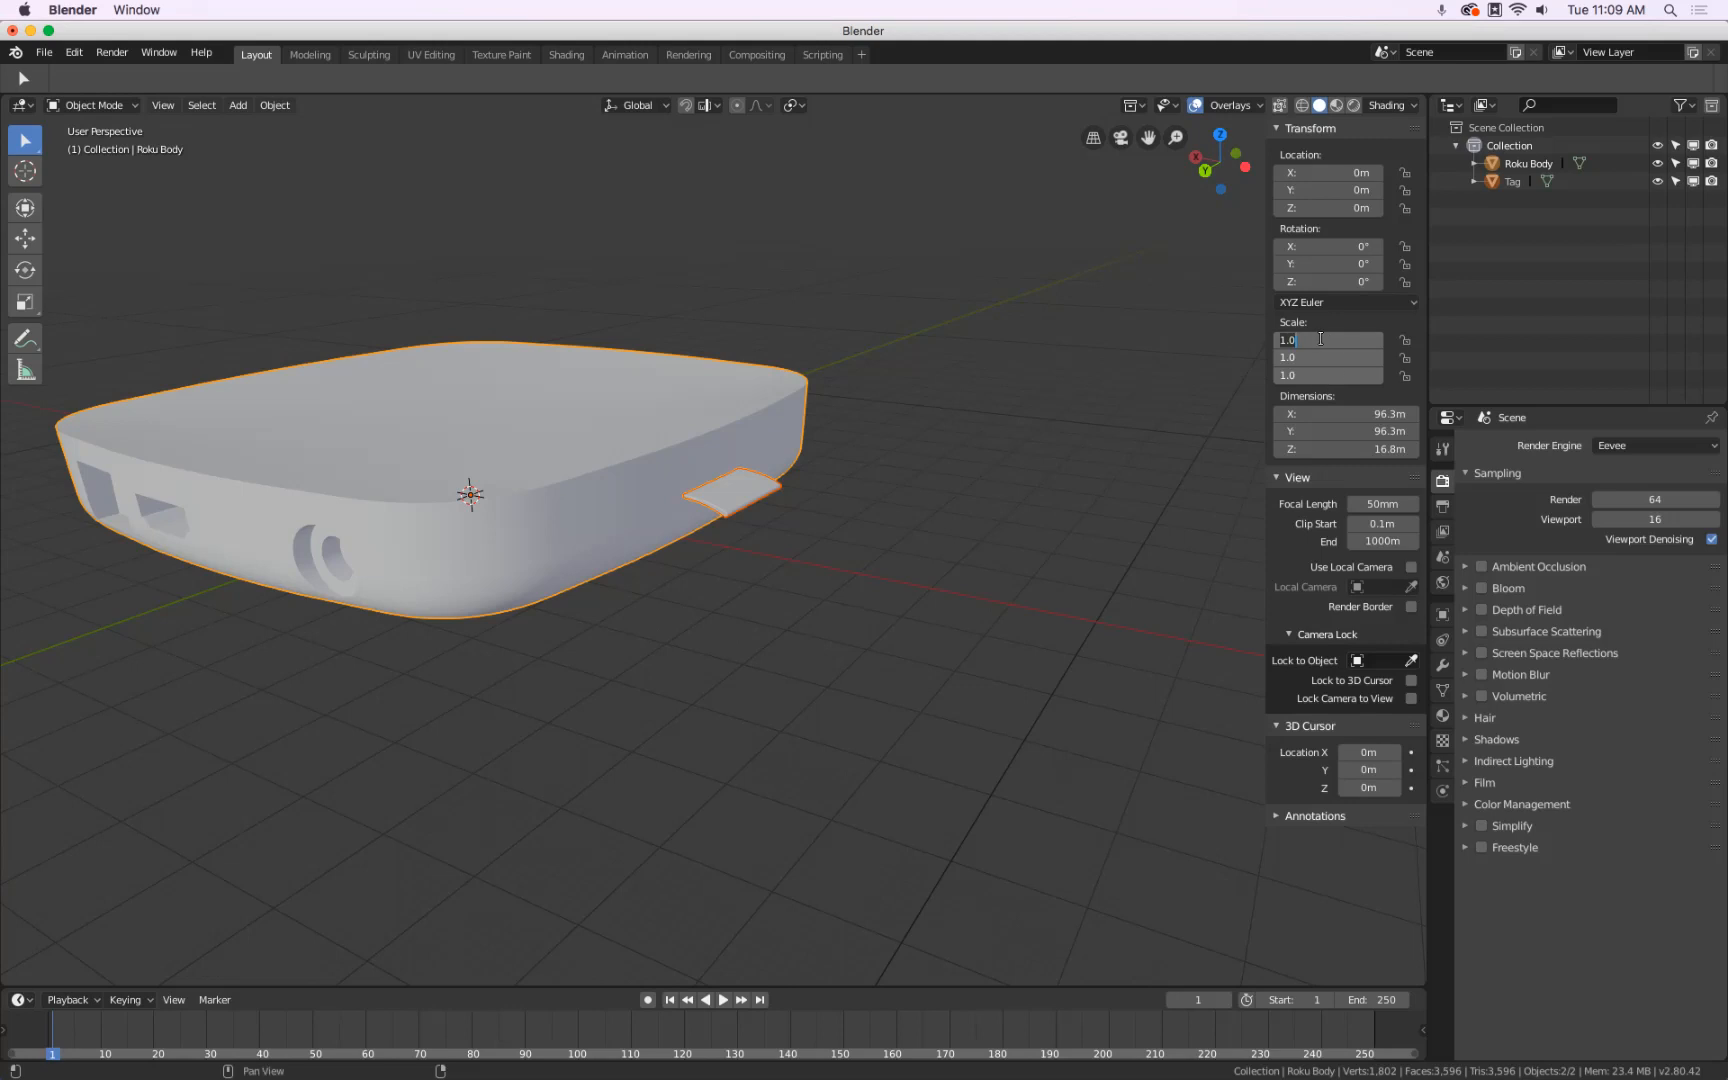
text(.001)
key(Return)
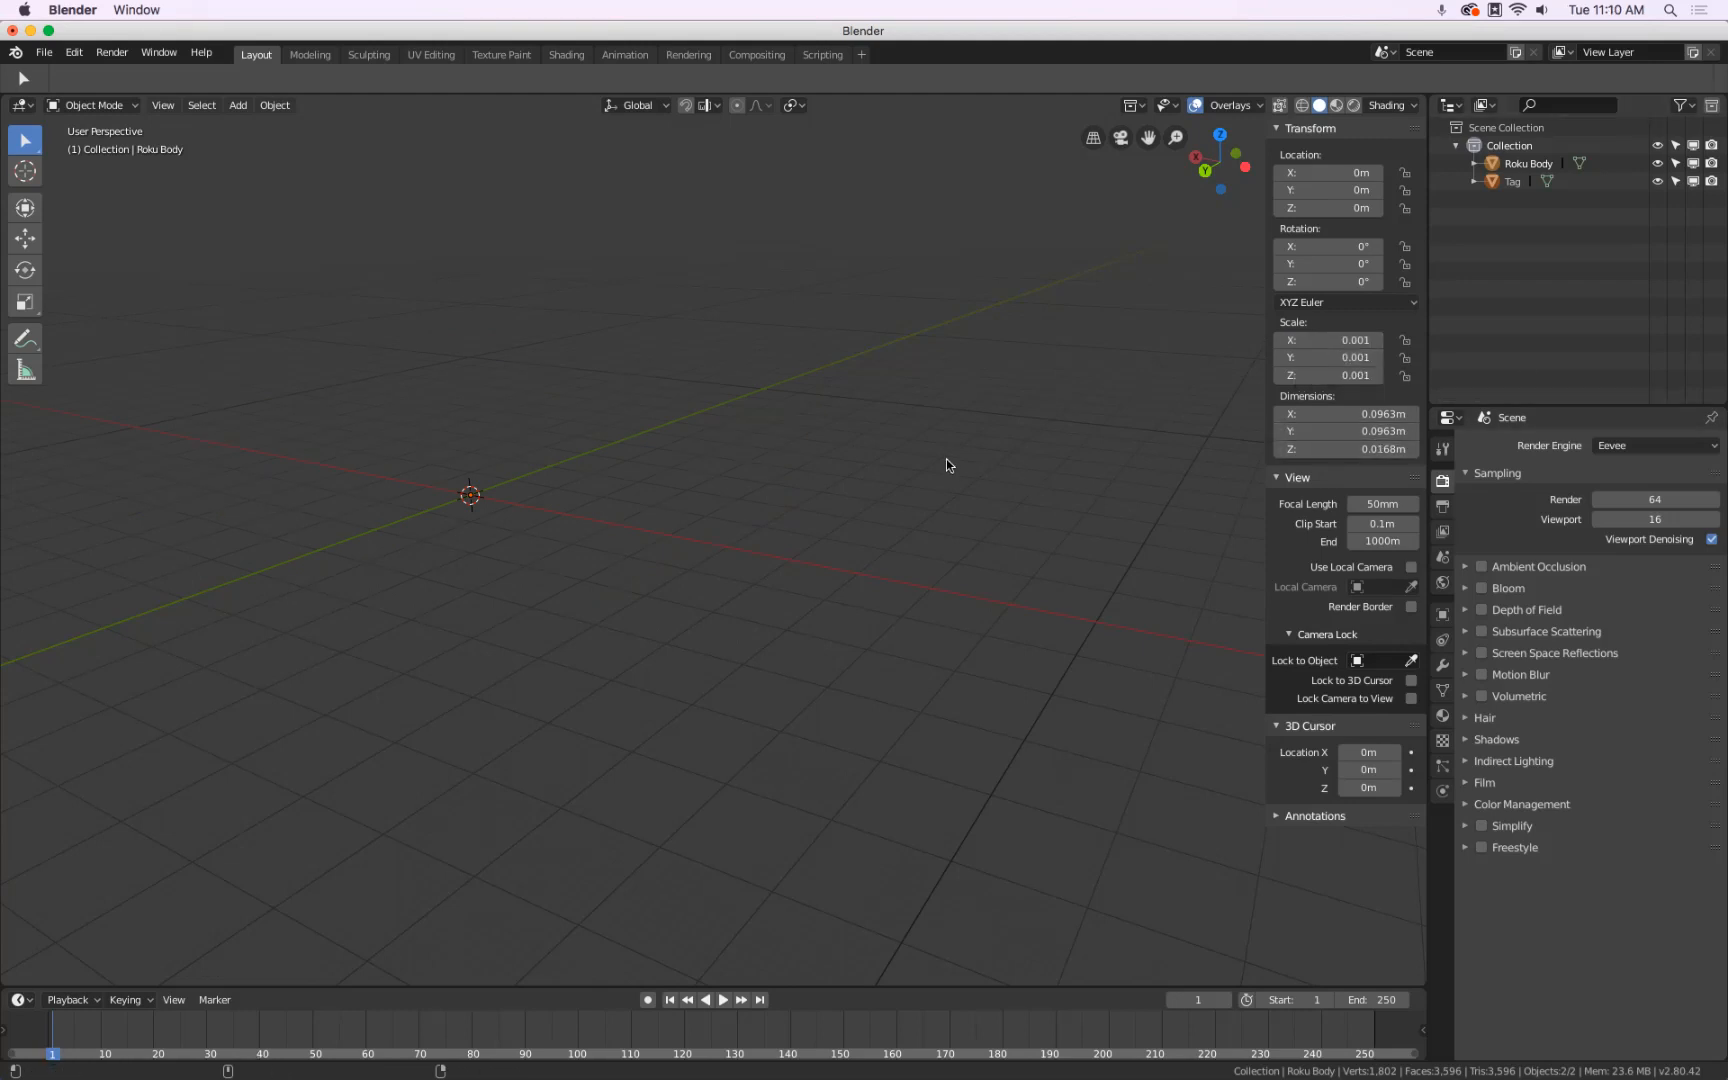
Switch to Fusion 360 and view the Roku Base model from the front
key(super+Tab)
key(super+Tab)
key(super+Tab)
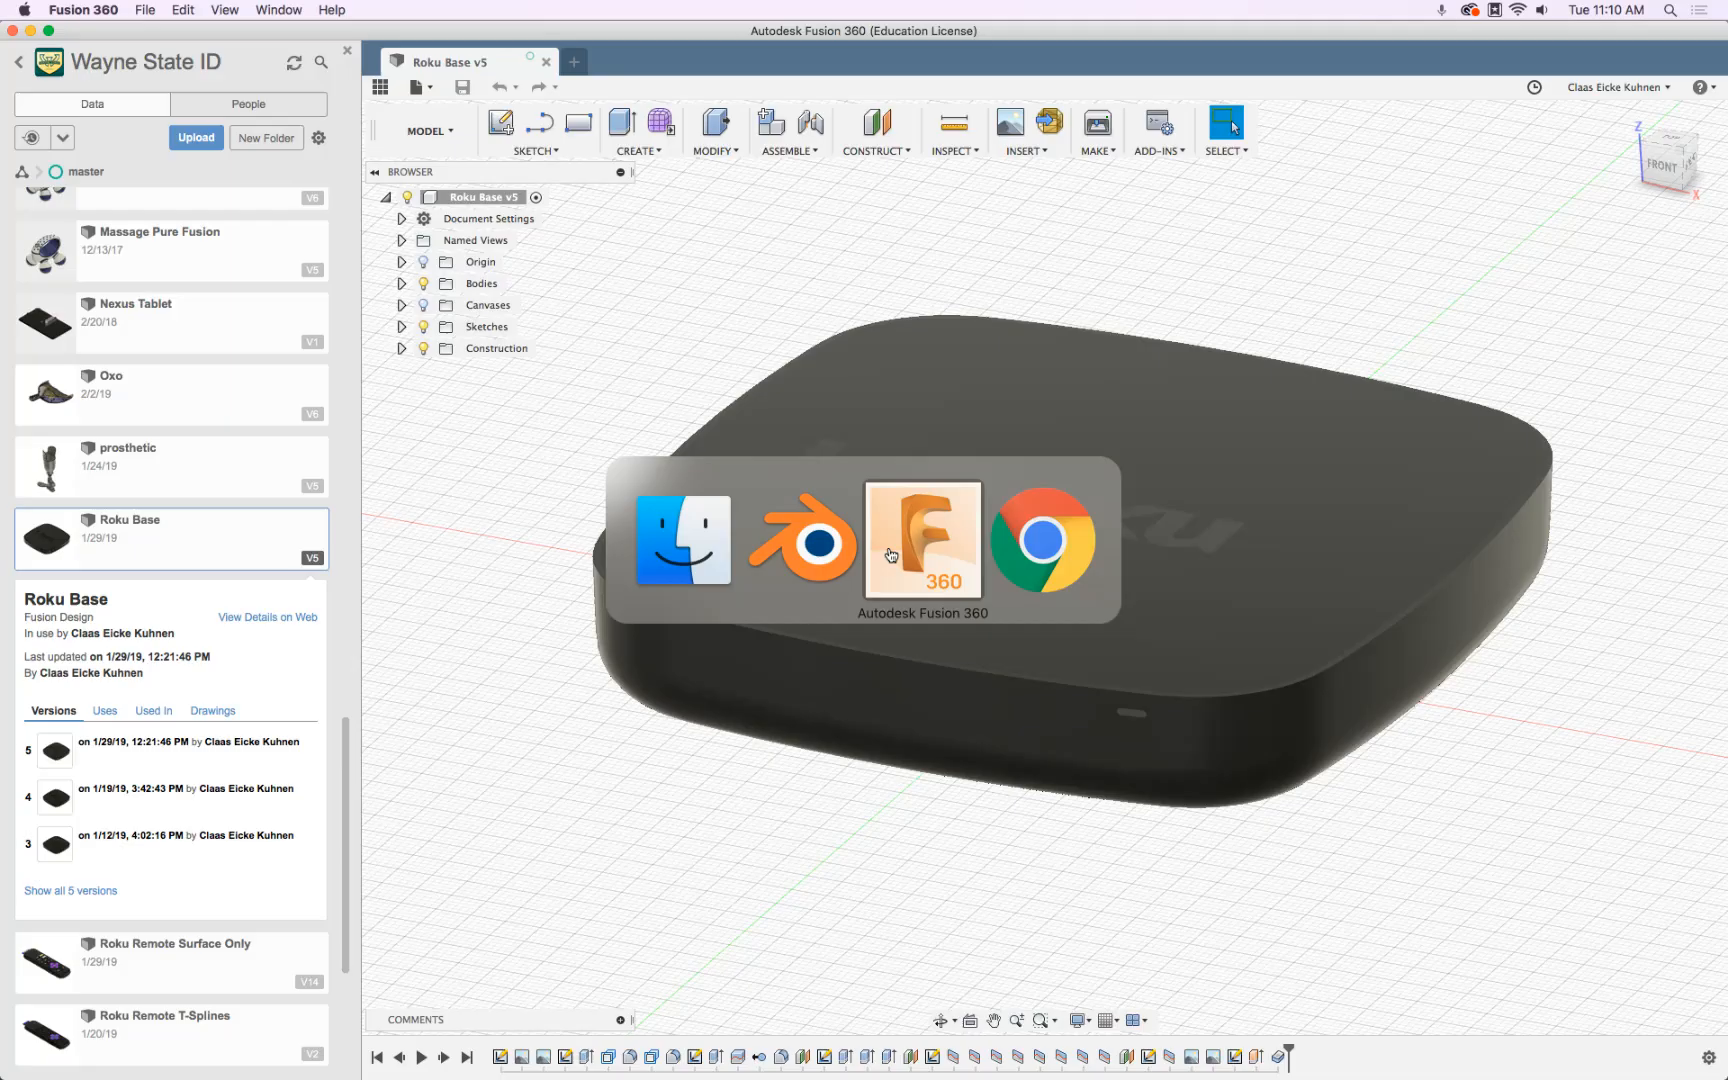
scroll(970, 760, up, 5)
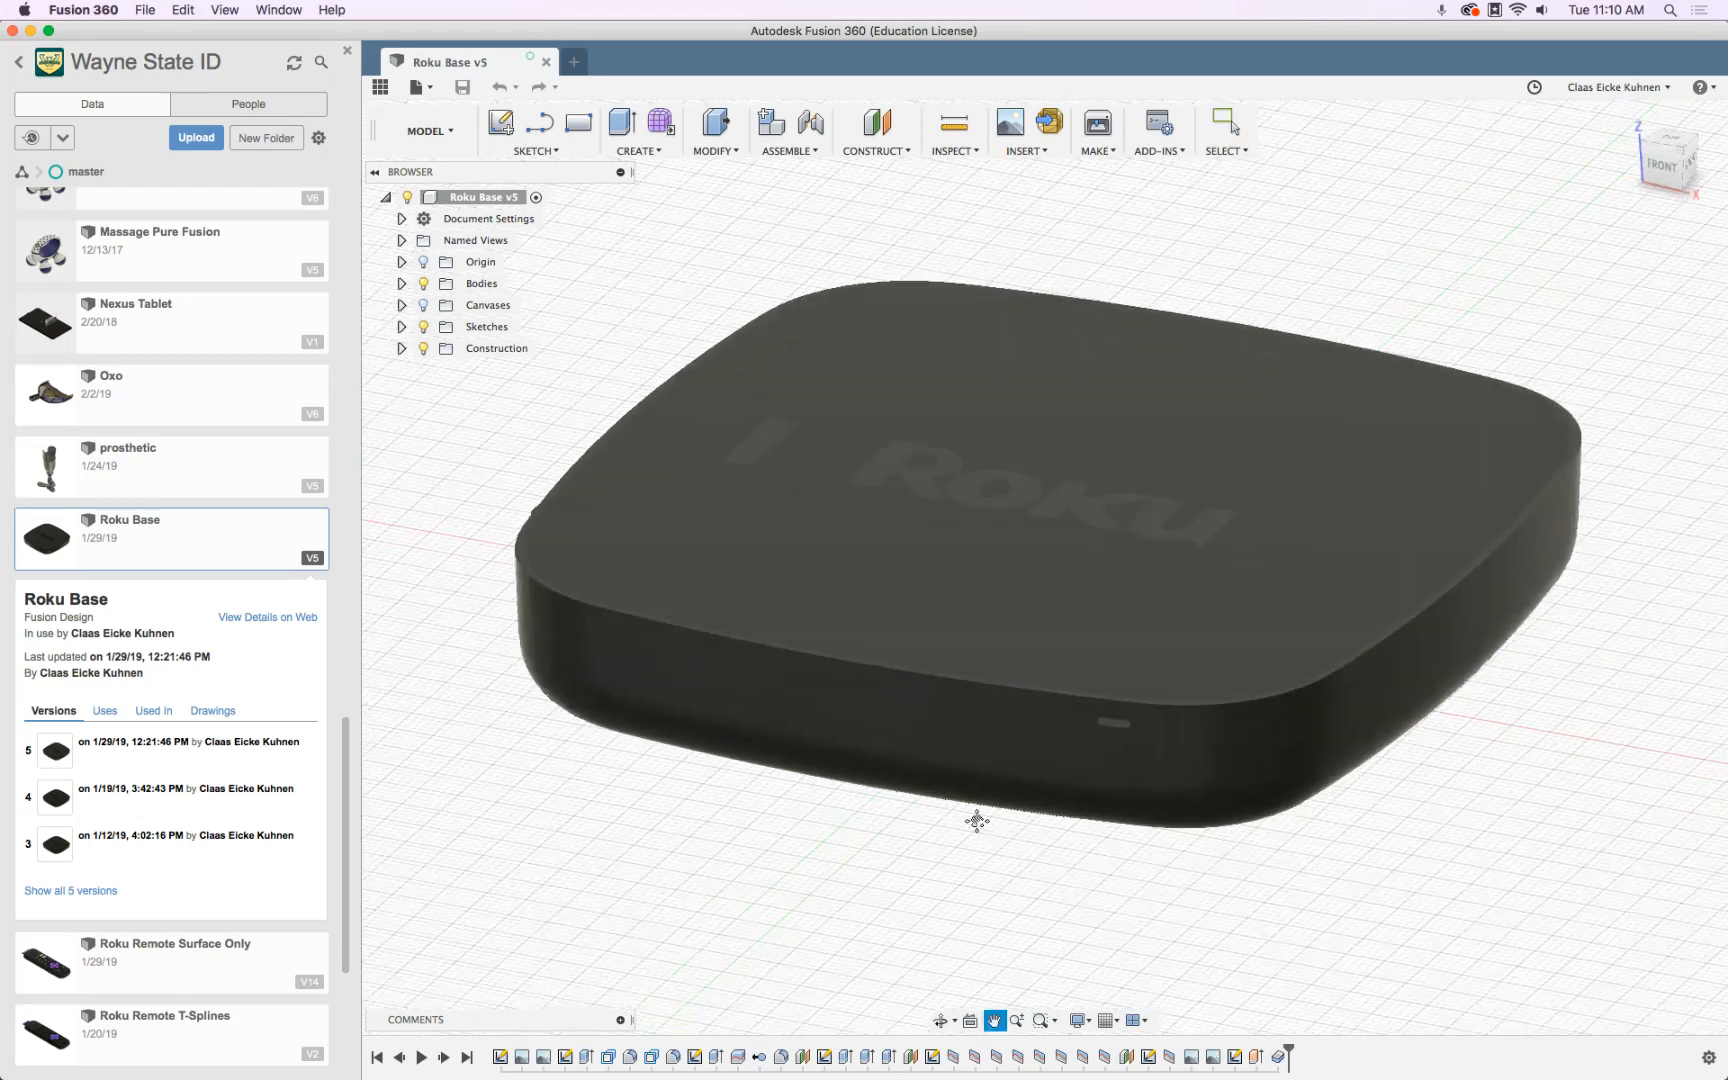
click(1663, 168)
drag(1446, 183, 1242, 243)
key(Escape)
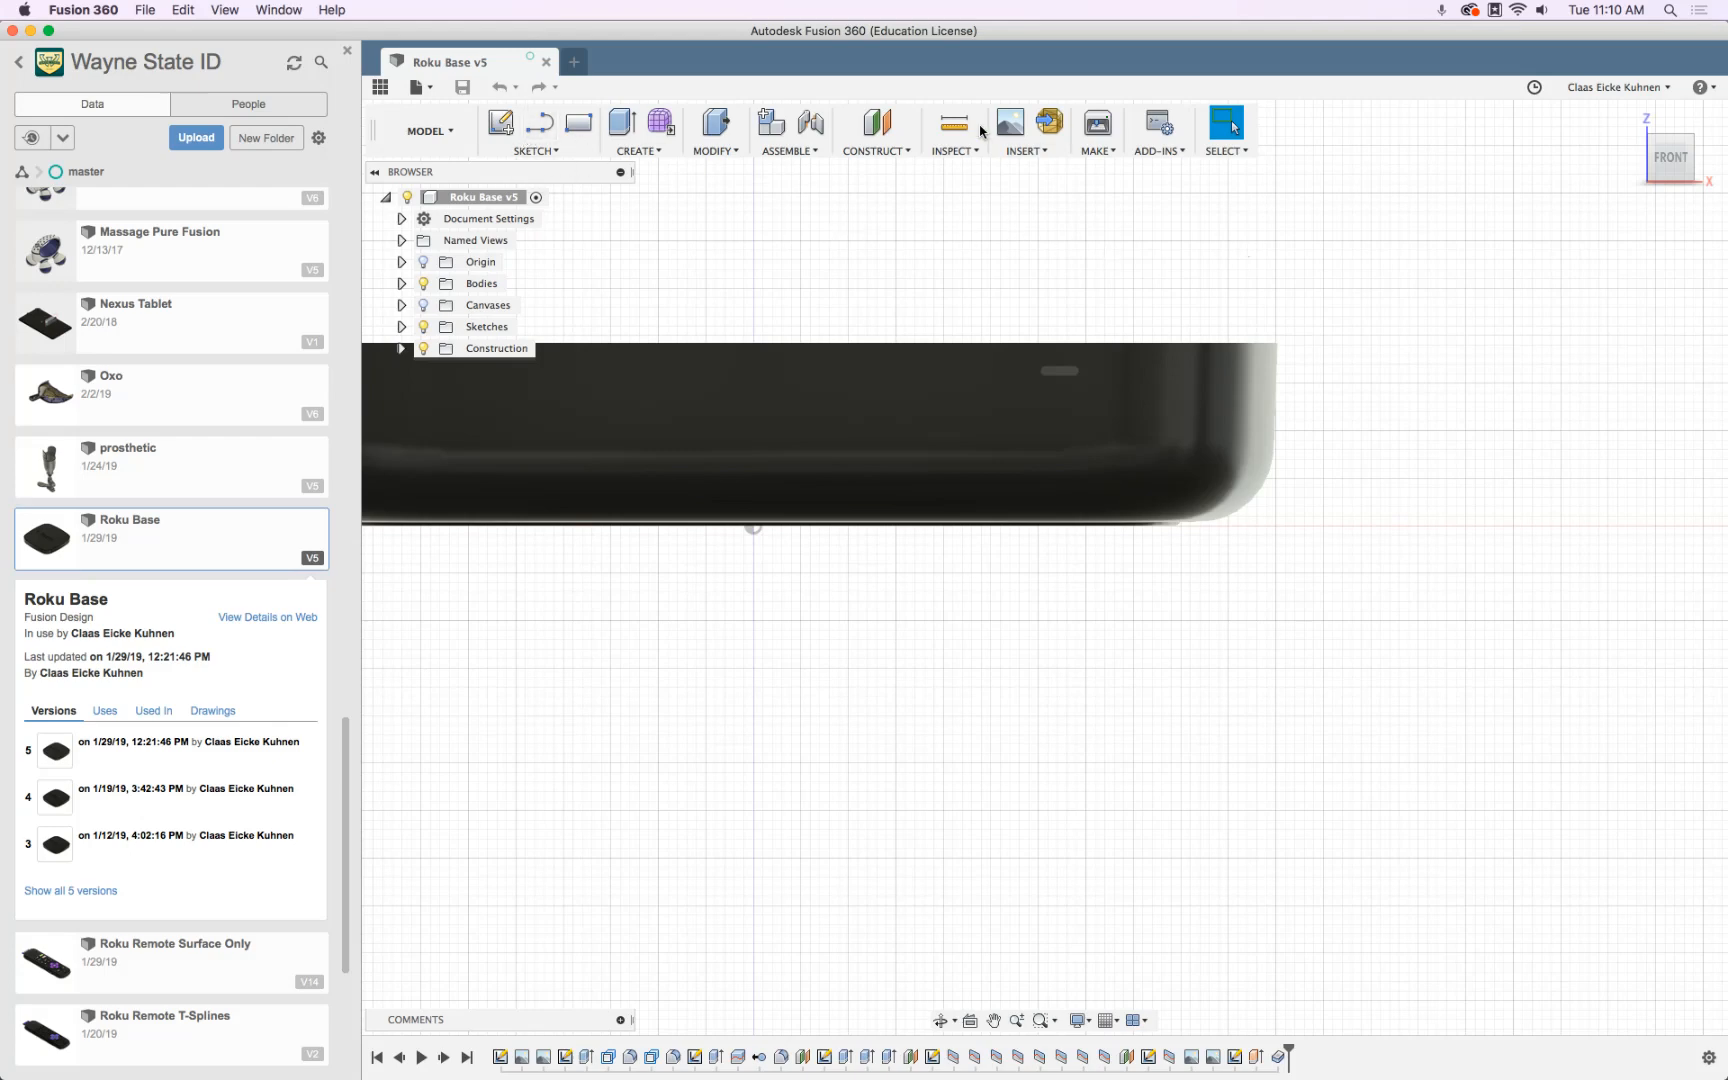
Measure the distance between the top face and the bottom face of the Roku base
click(954, 123)
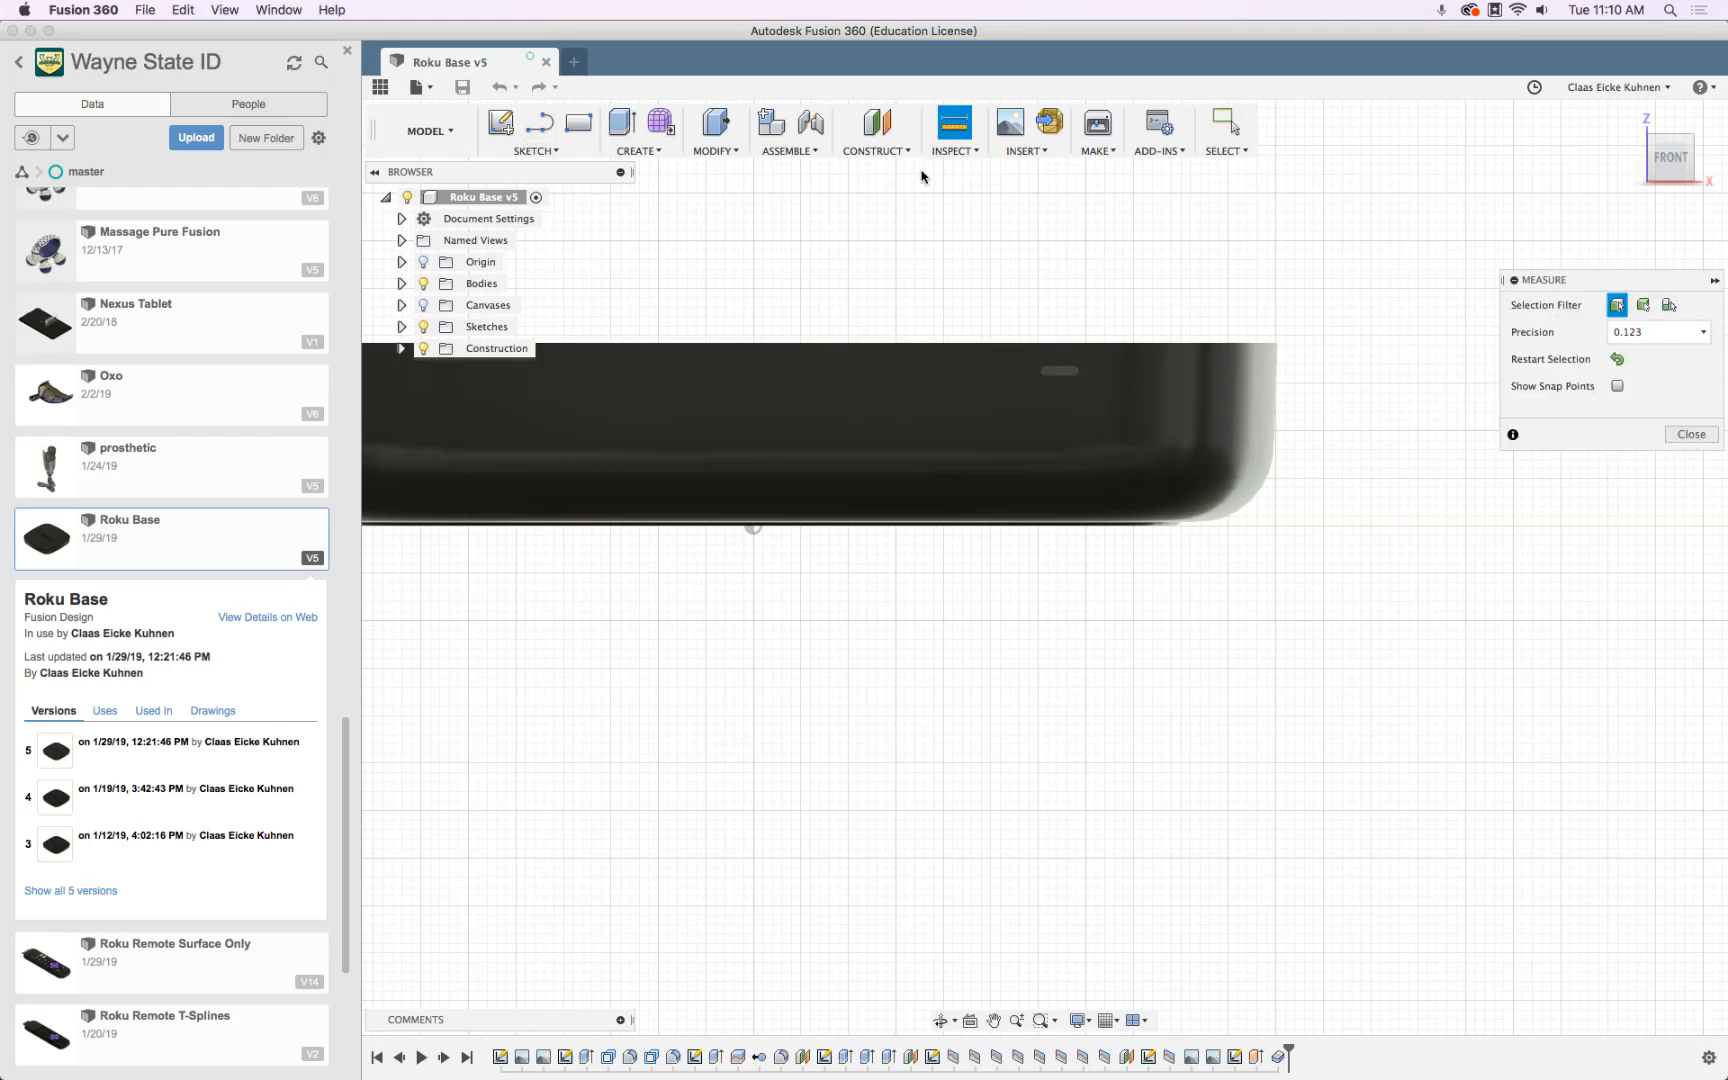
middle_drag(887, 264, 864, 359)
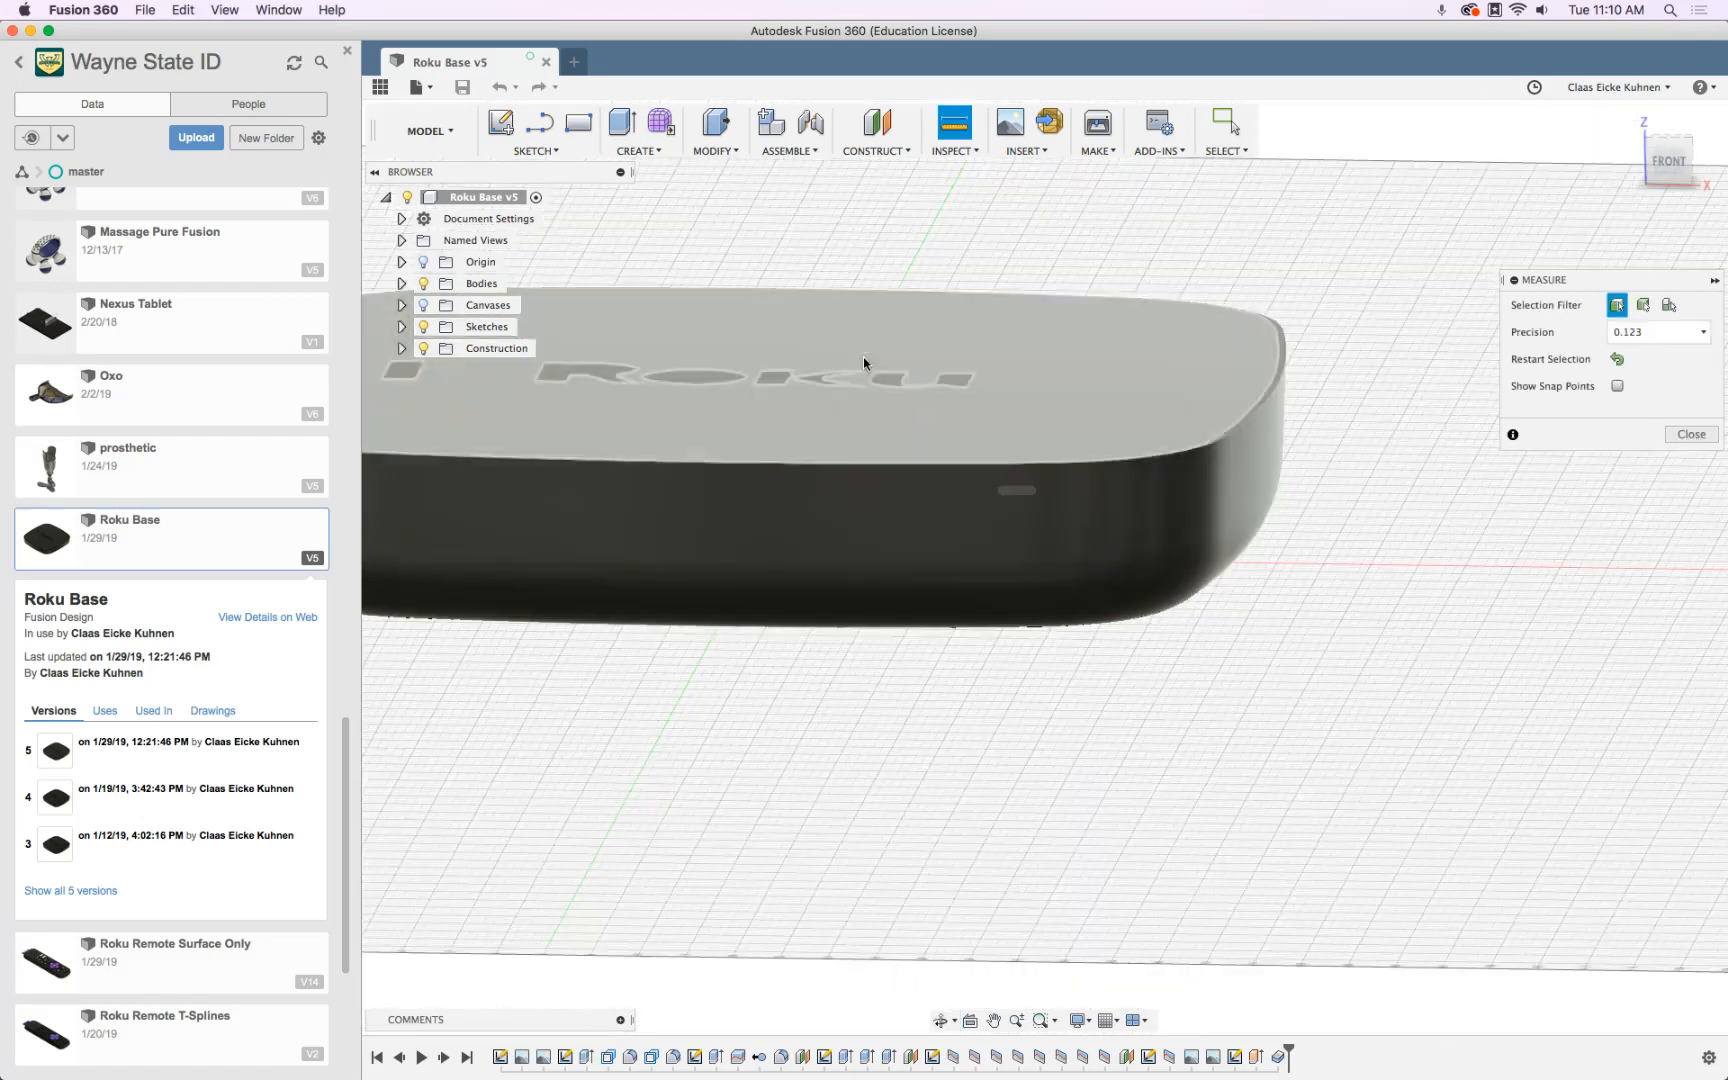
click(980, 423)
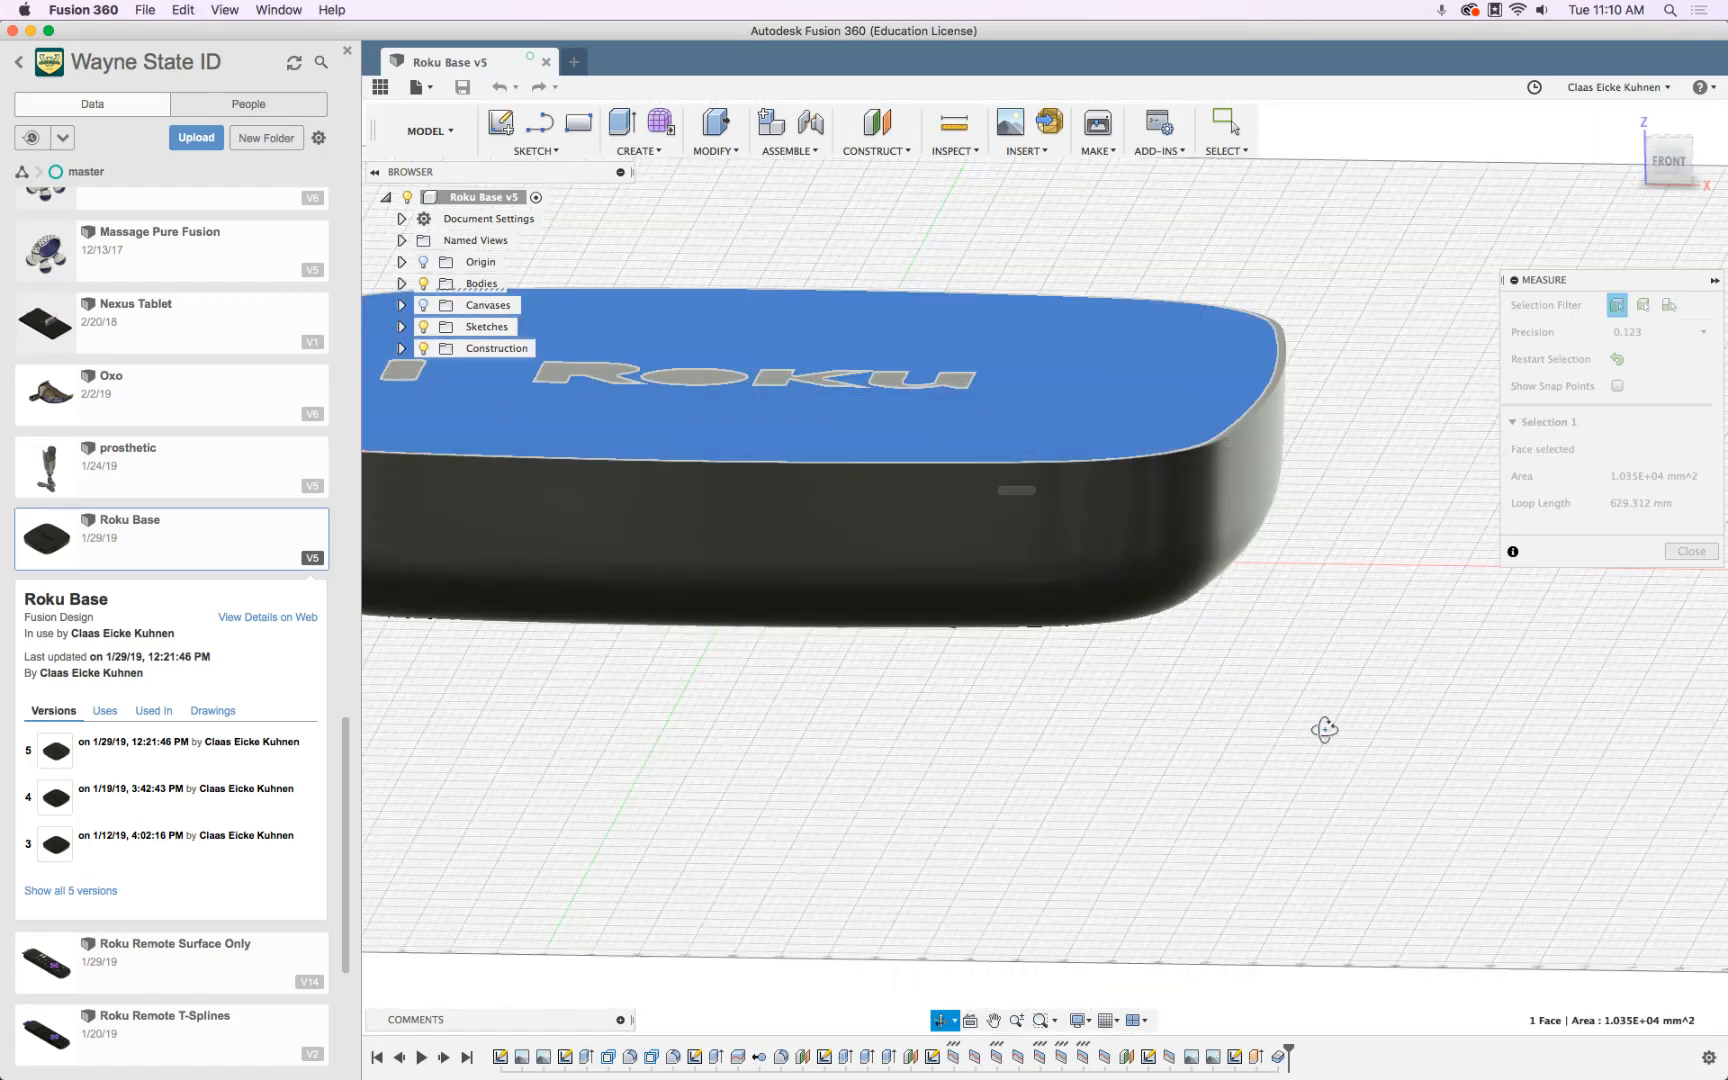
shift+middle_drag(1323, 725, 1323, 683)
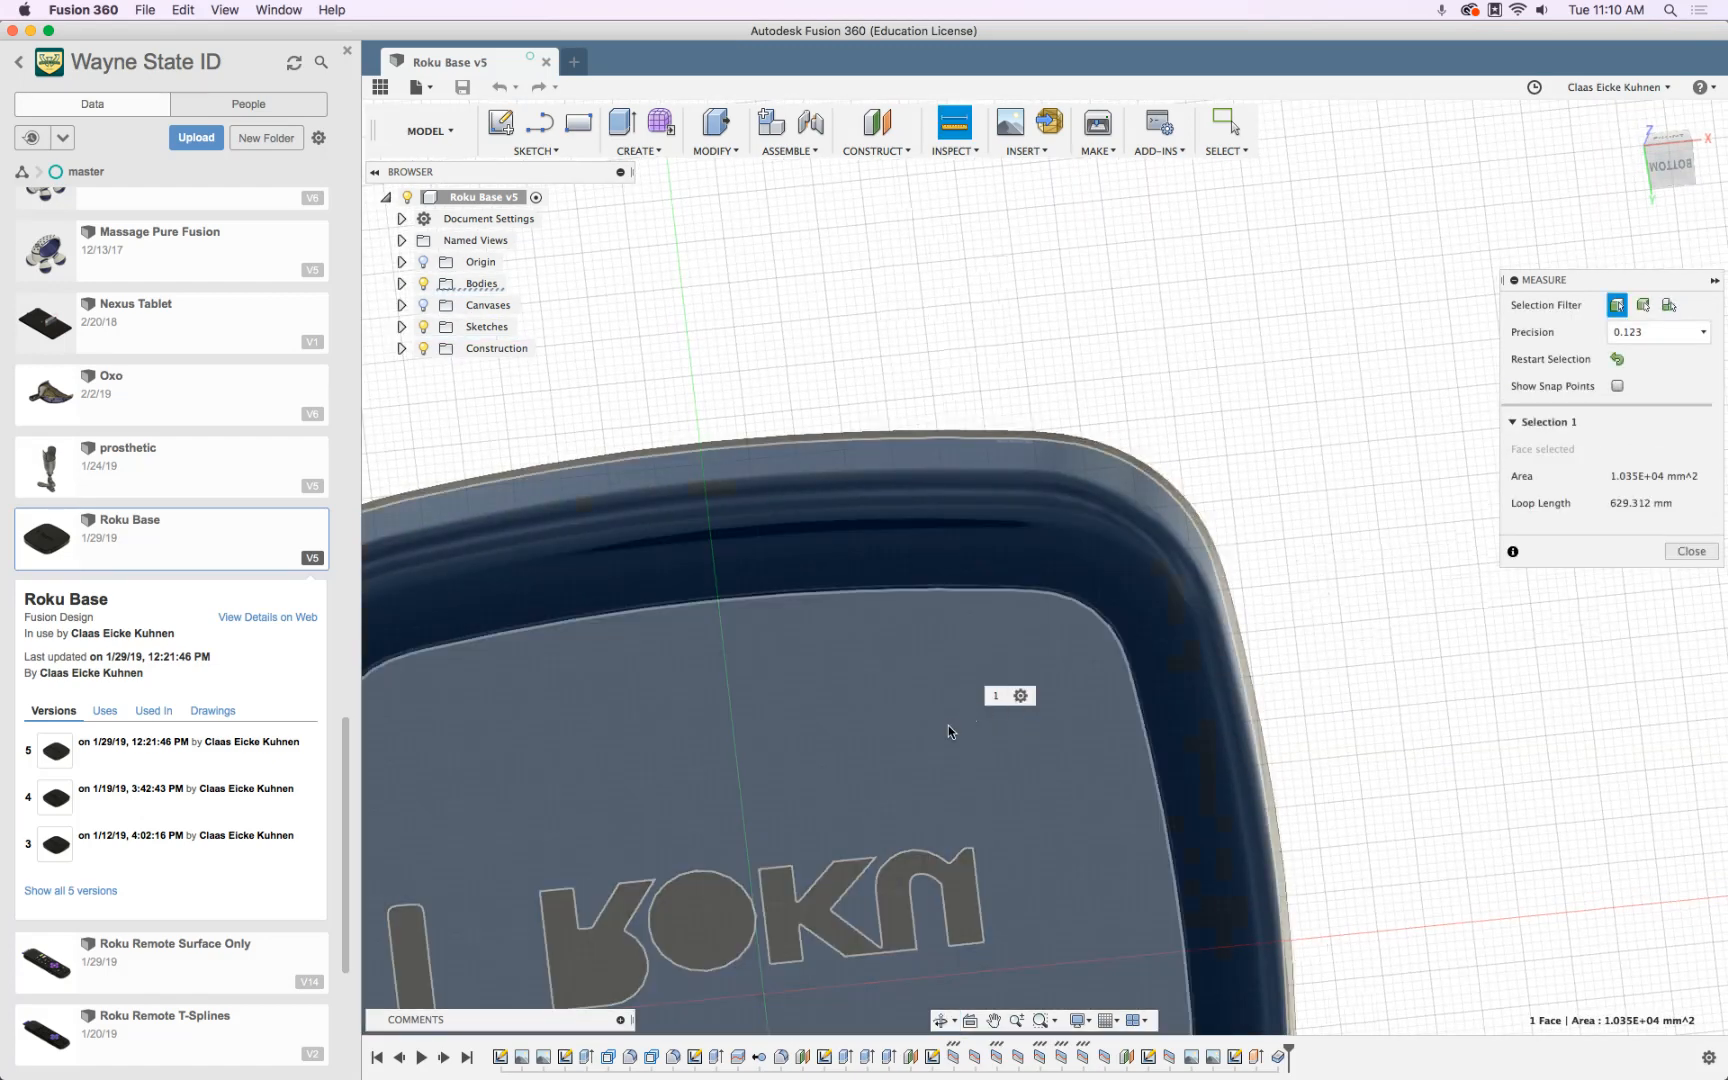
click(948, 727)
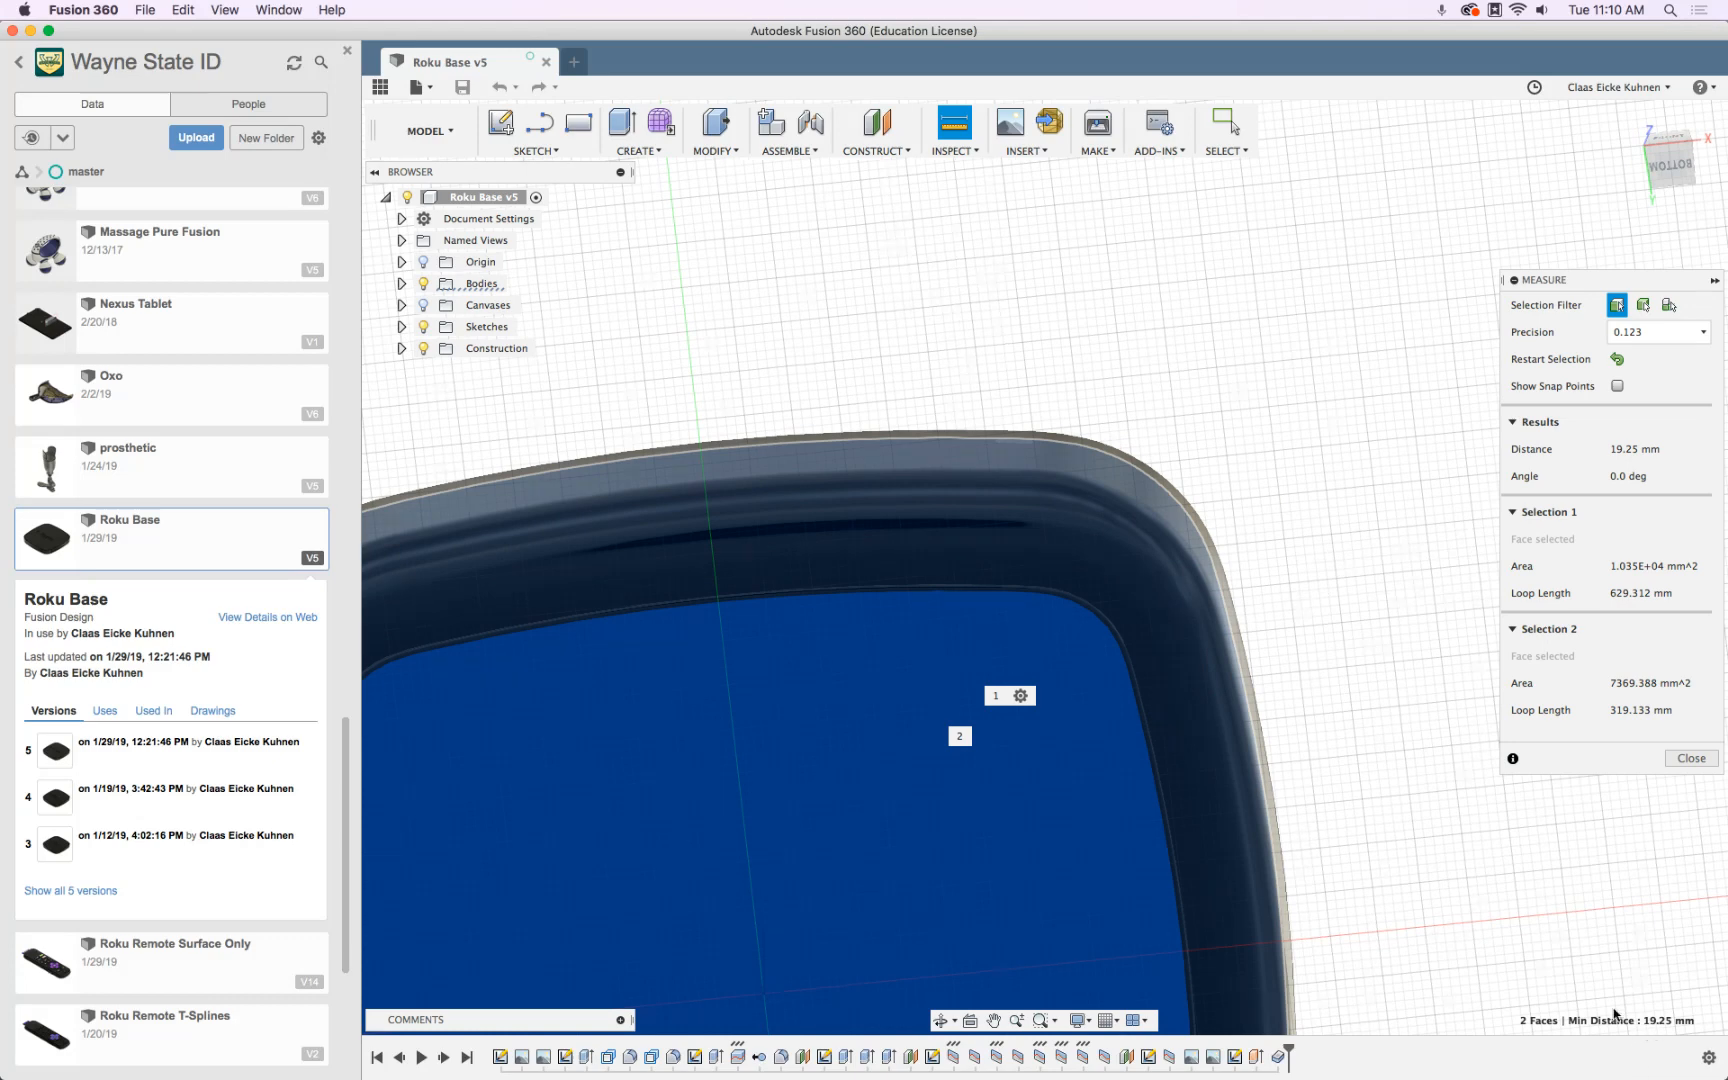
Switch to Blender, frame the imported objects and select only the Roku Body to check its dimensions
key(super+Tab)
key(super+Tab)
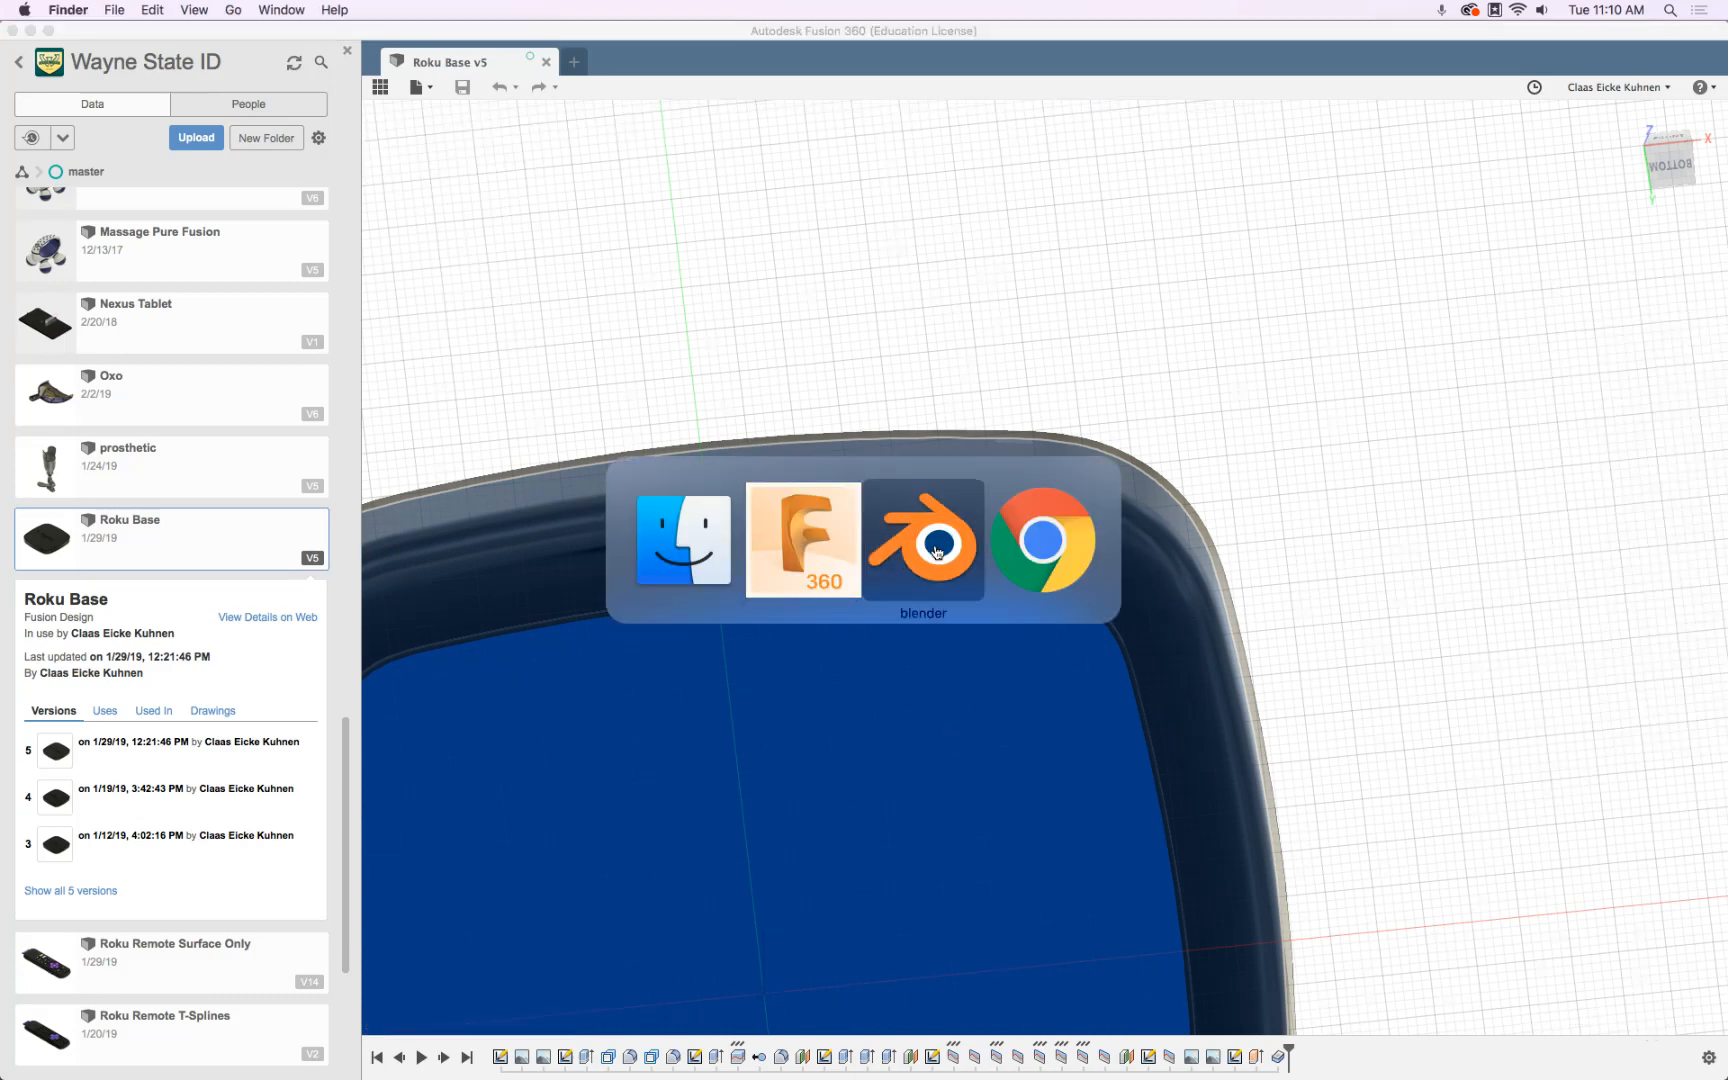
click(936, 550)
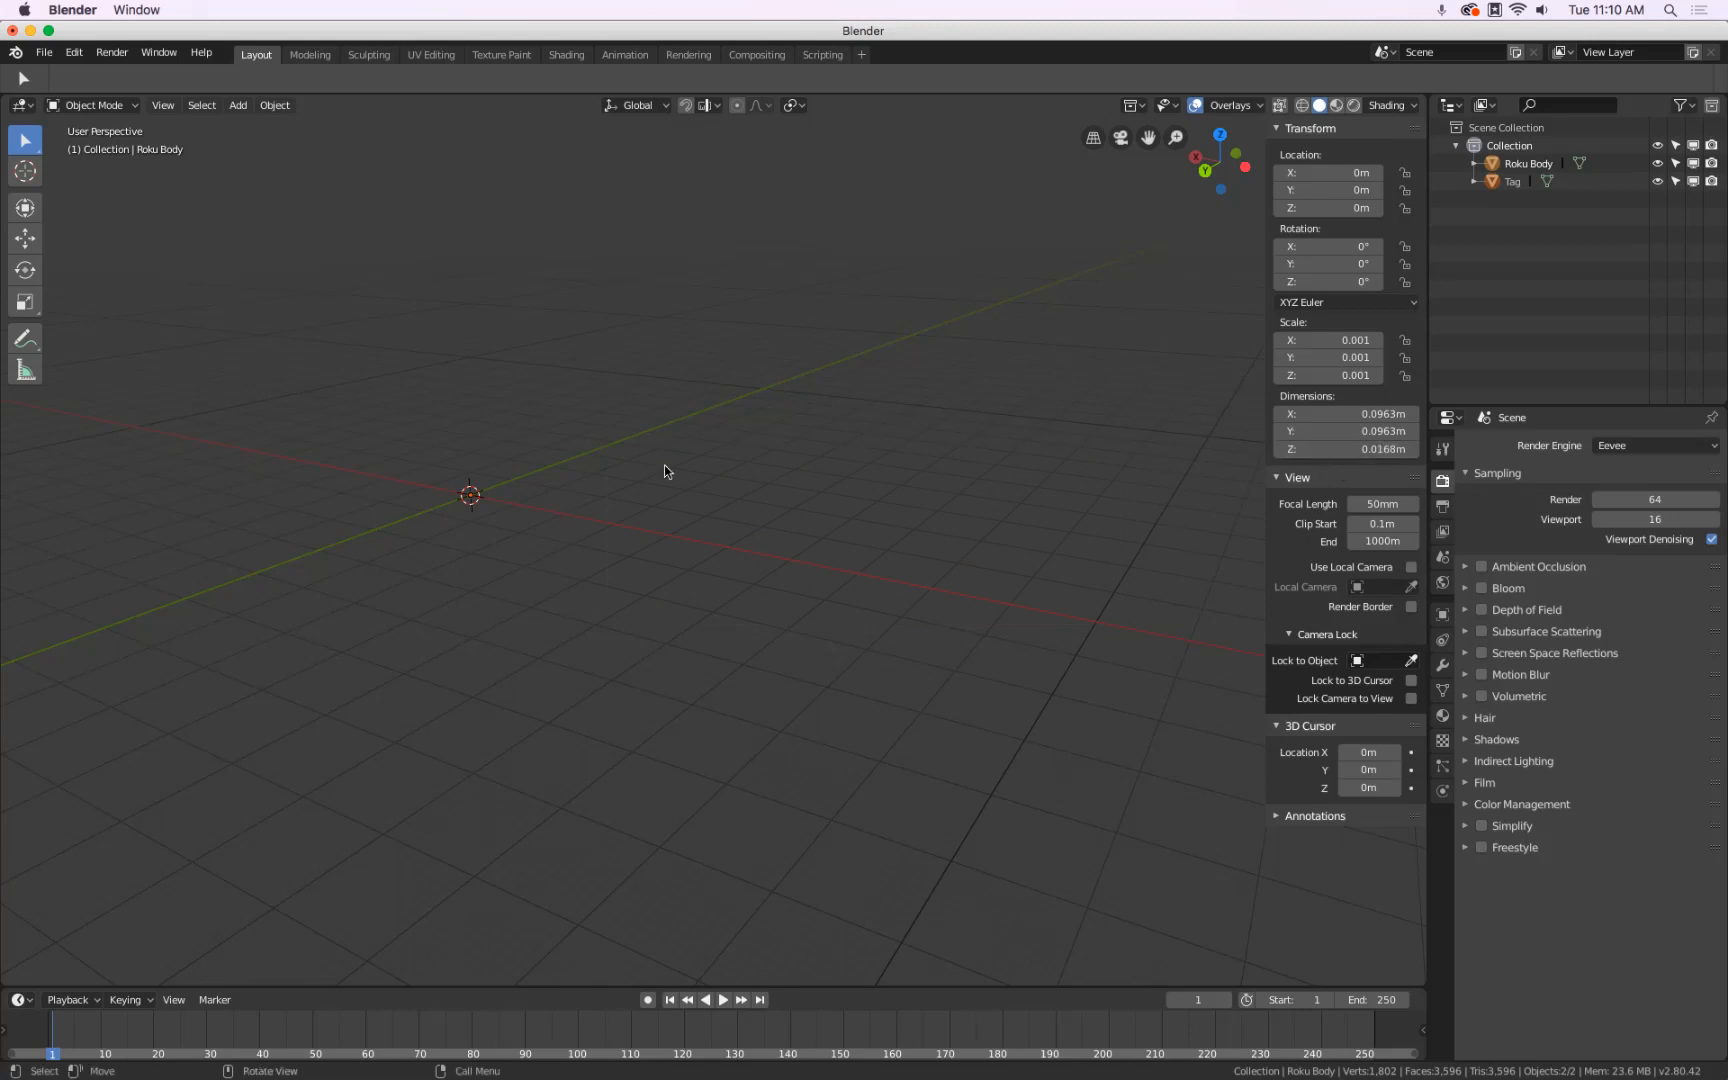
middle_drag(370, 451, 491, 712)
key(KP_Decimal)
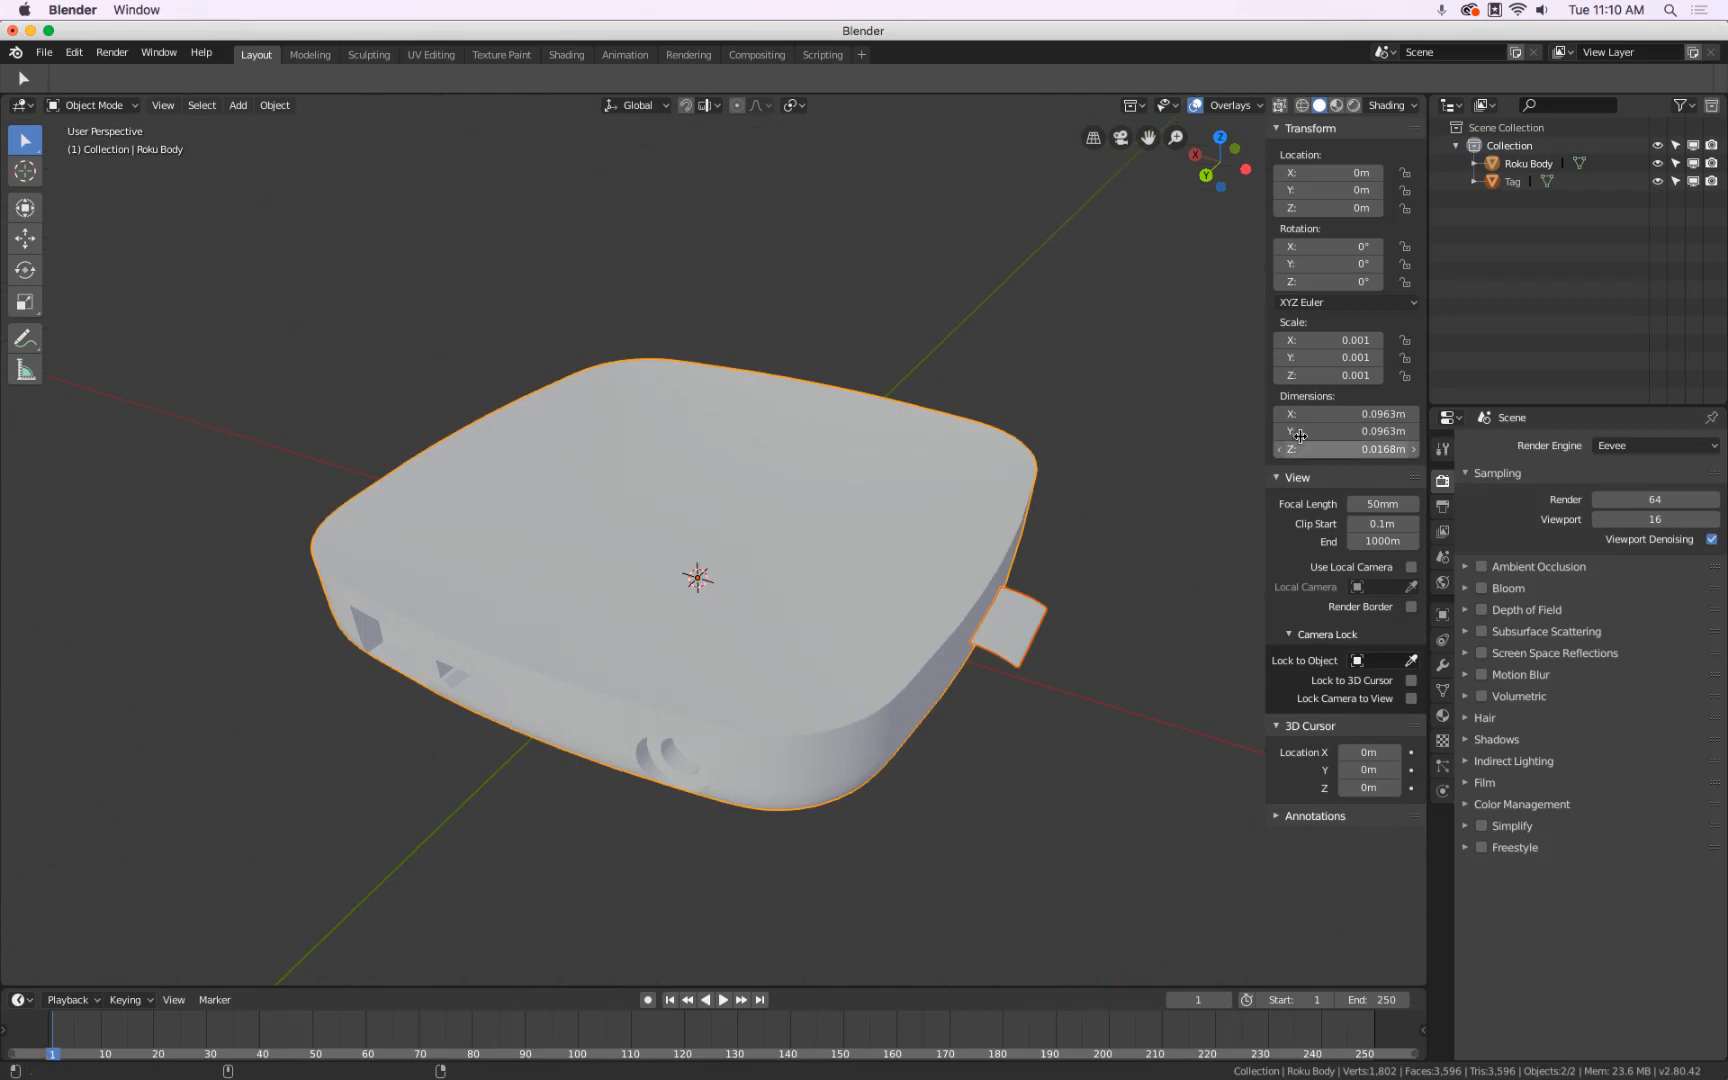
click(598, 681)
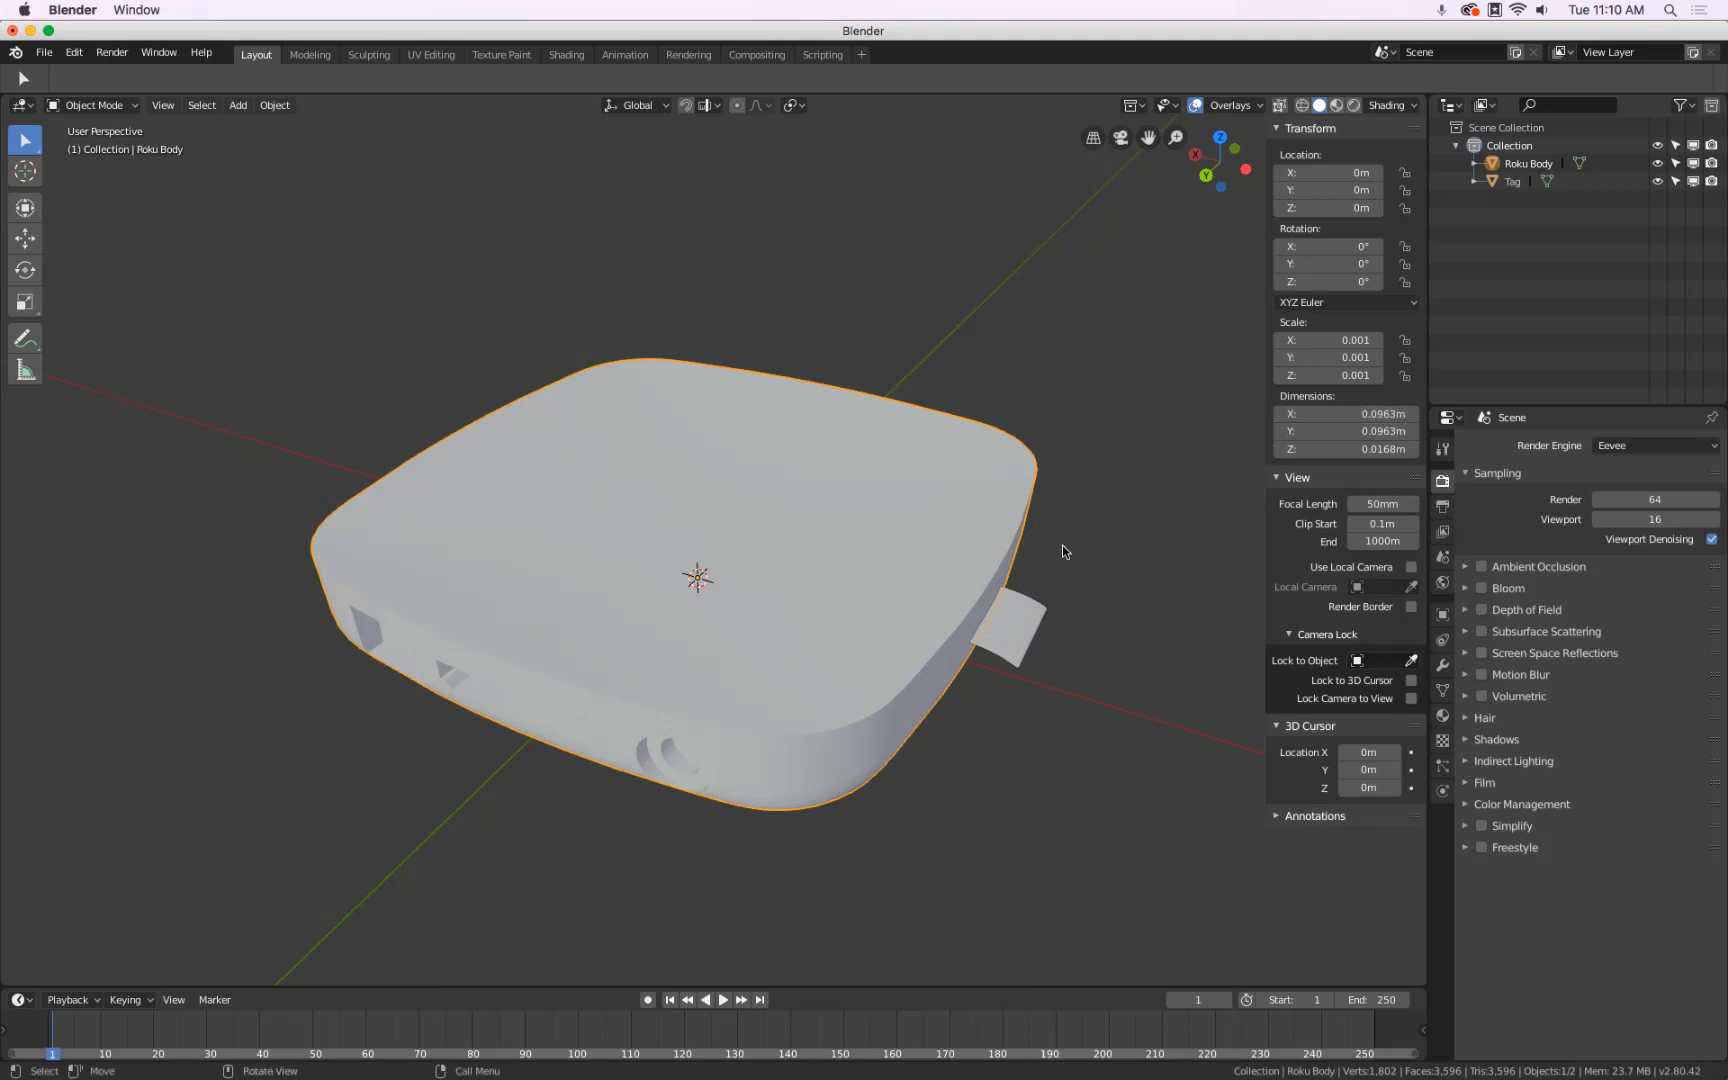
Switch to Fusion 360 and measure the distance between two opposite outer edges of the Roku base's top face
key(super+Tab)
scroll(883, 501, down, 10)
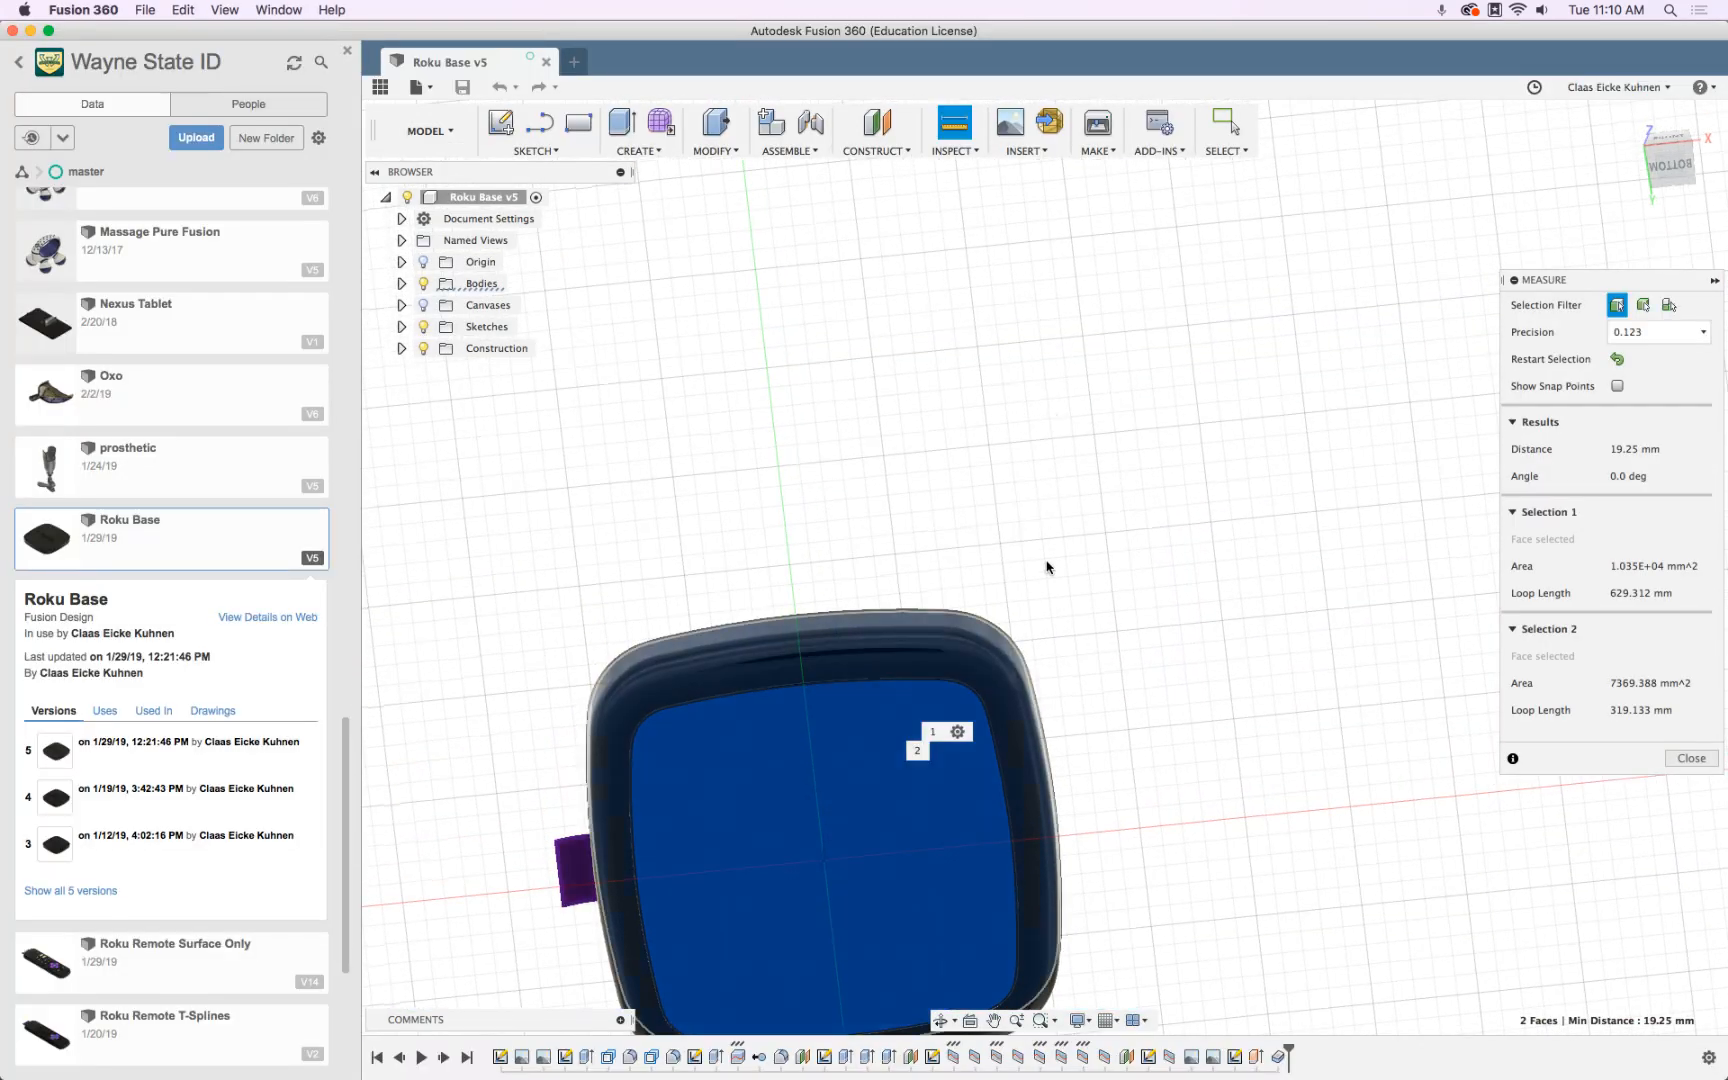
shift+middle_drag(1047, 567, 690, 703)
click(1133, 540)
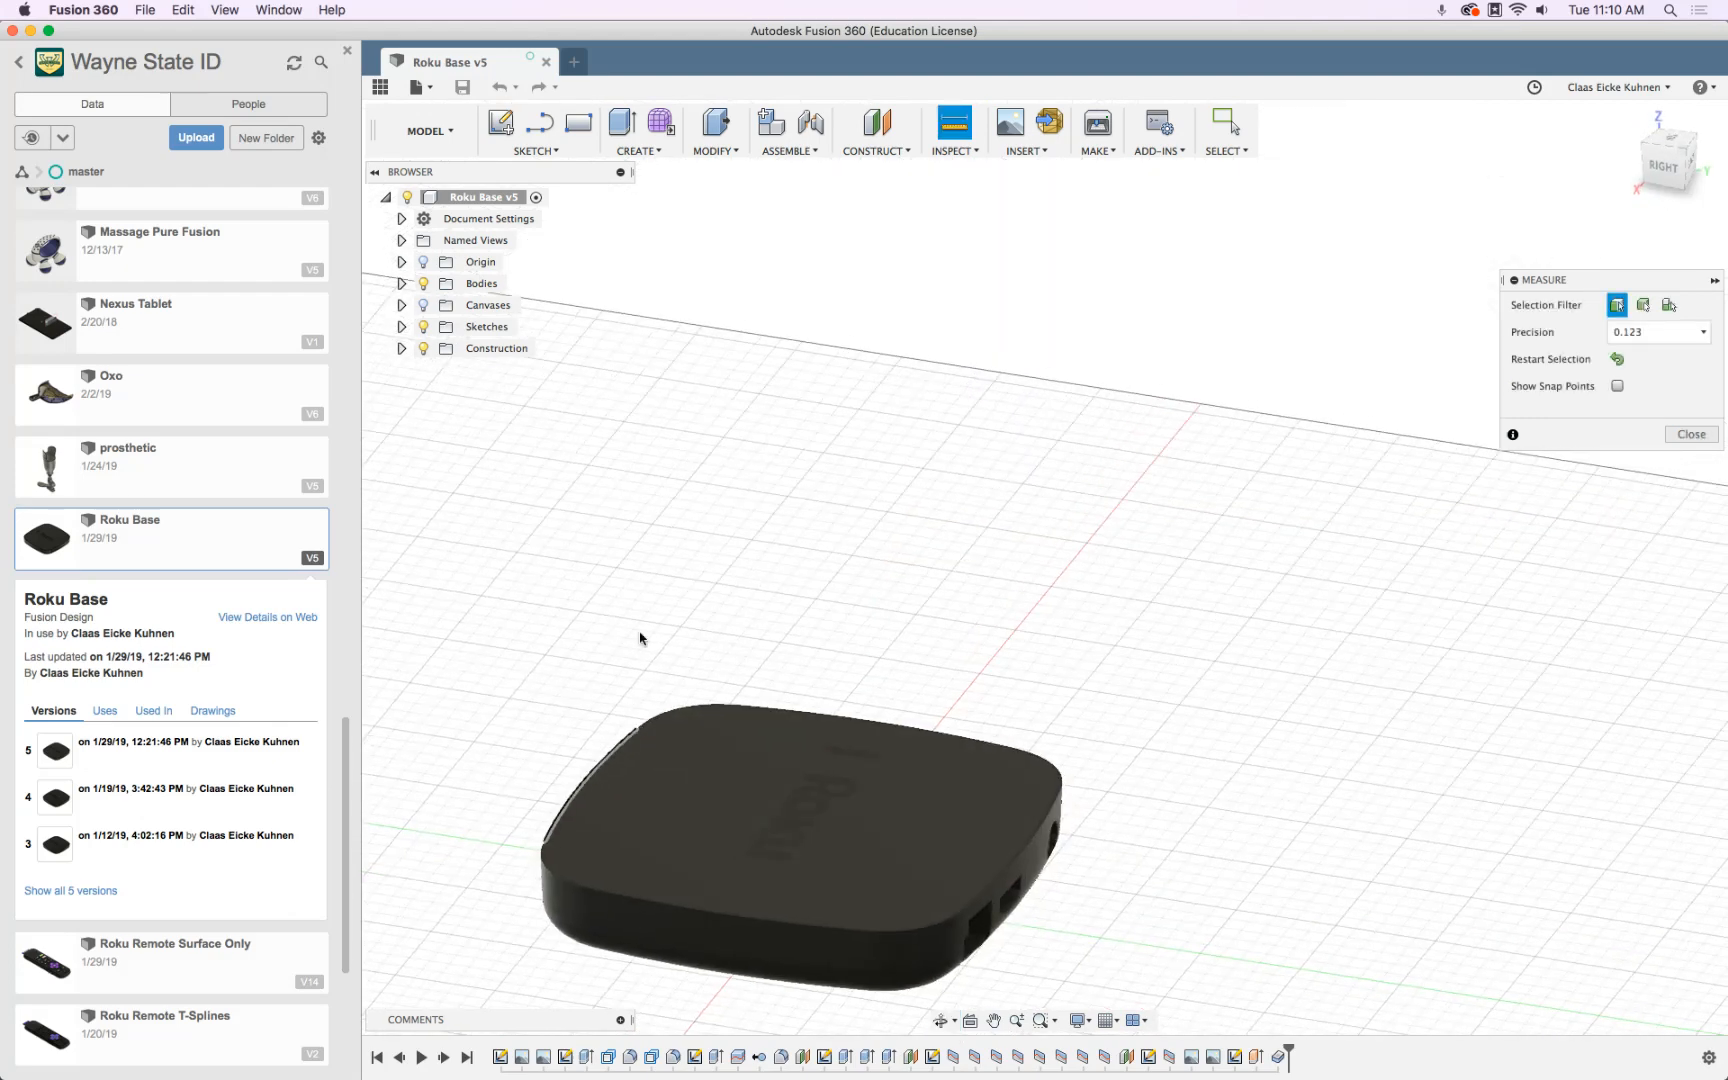
click(580, 785)
click(1059, 857)
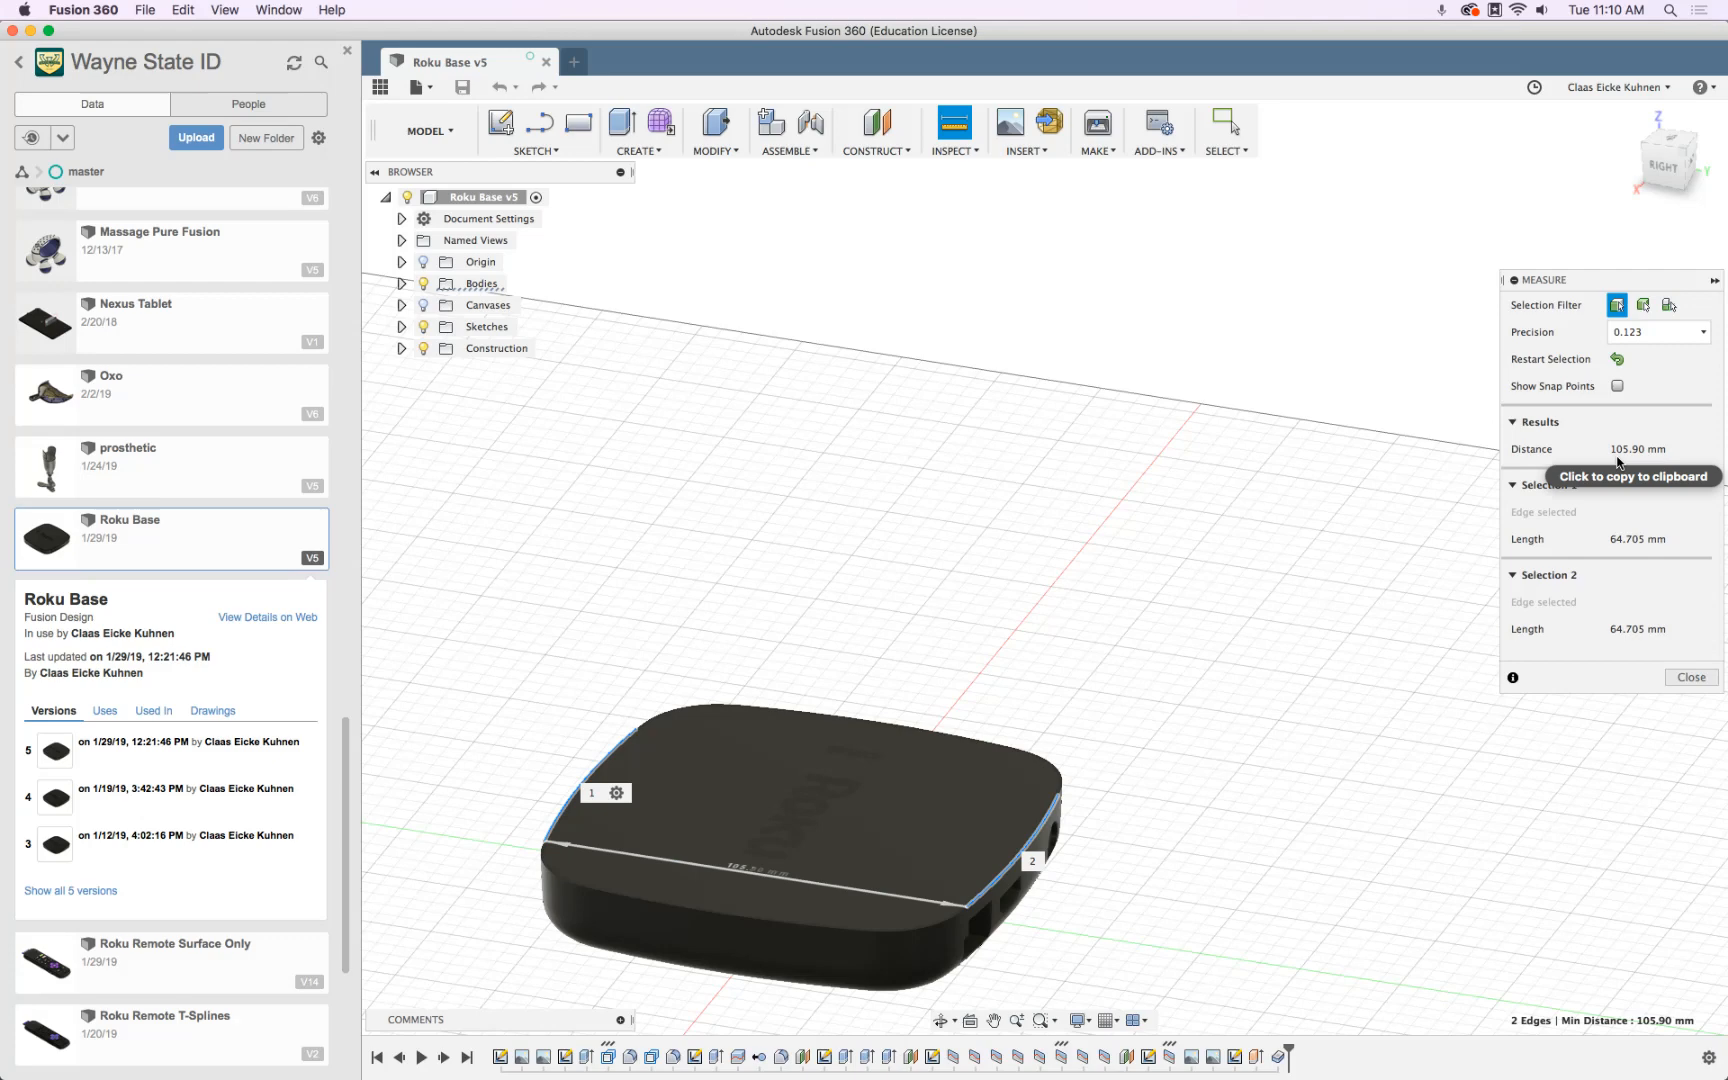
Switch to Blender, select the Tag and the Roku Body together, and scale both up uniformly by about 1.10
key(super+Tab)
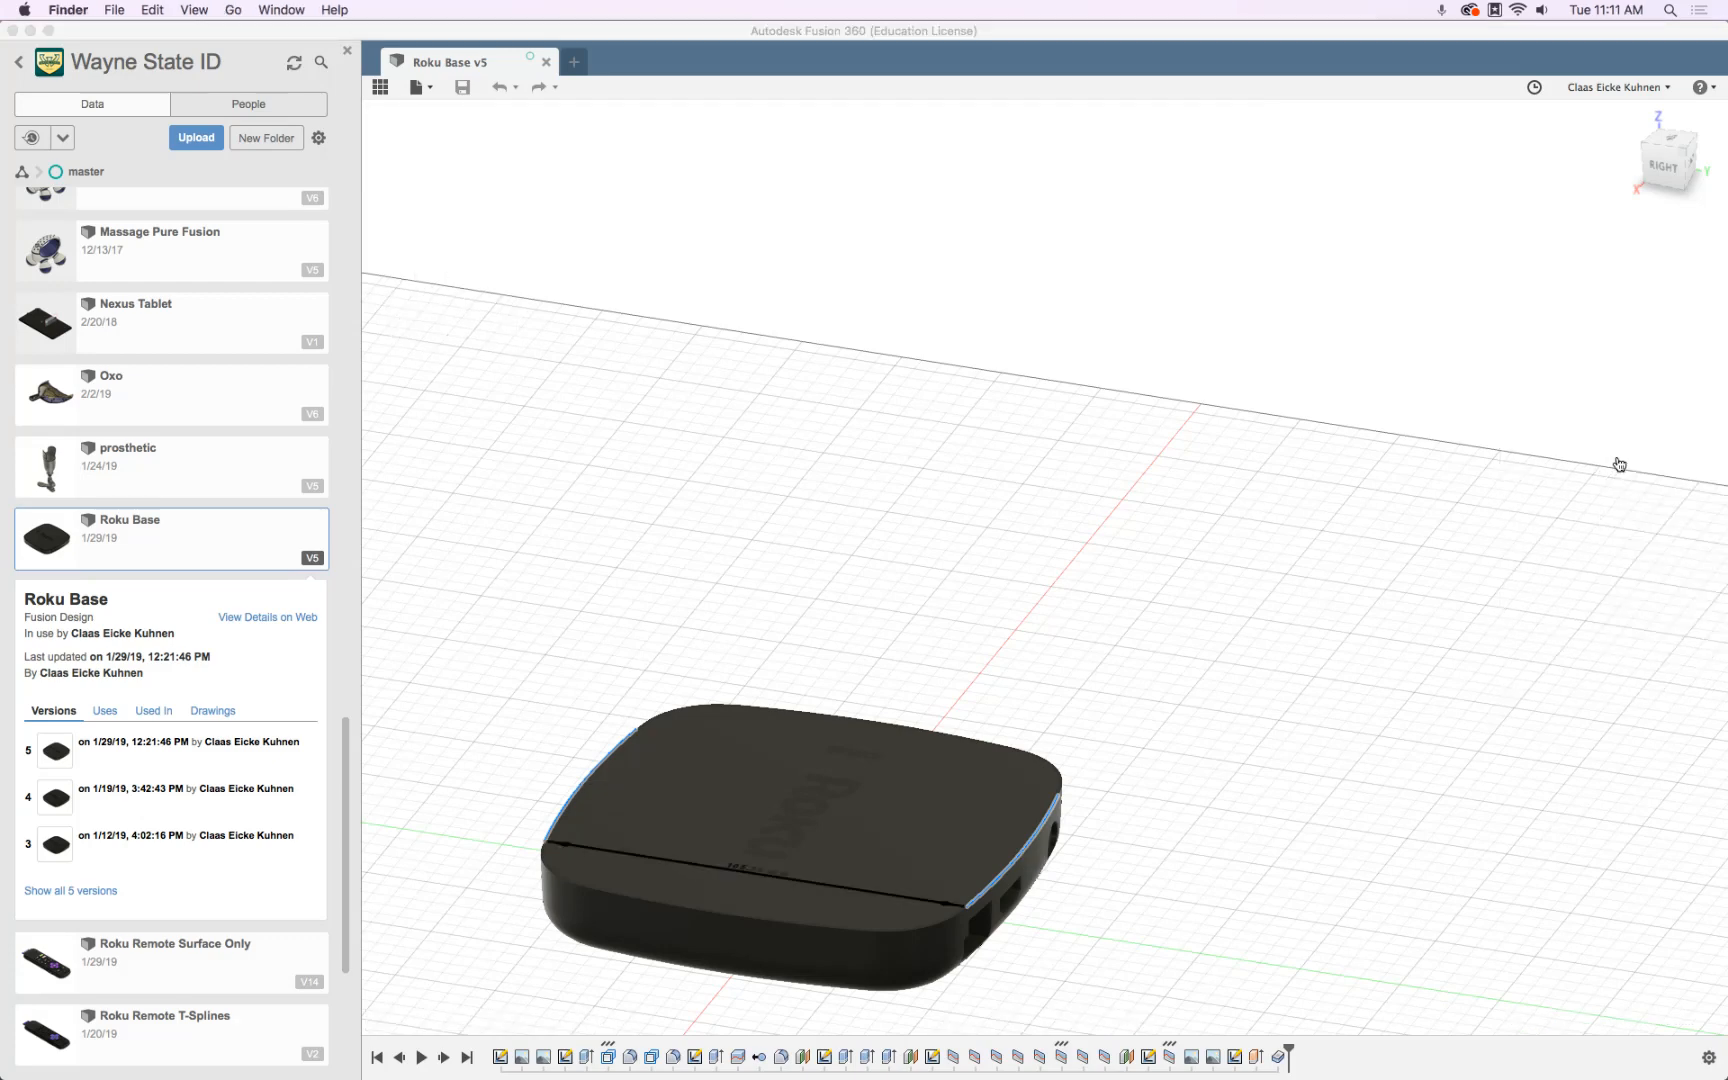
key(super+Tab)
click(903, 563)
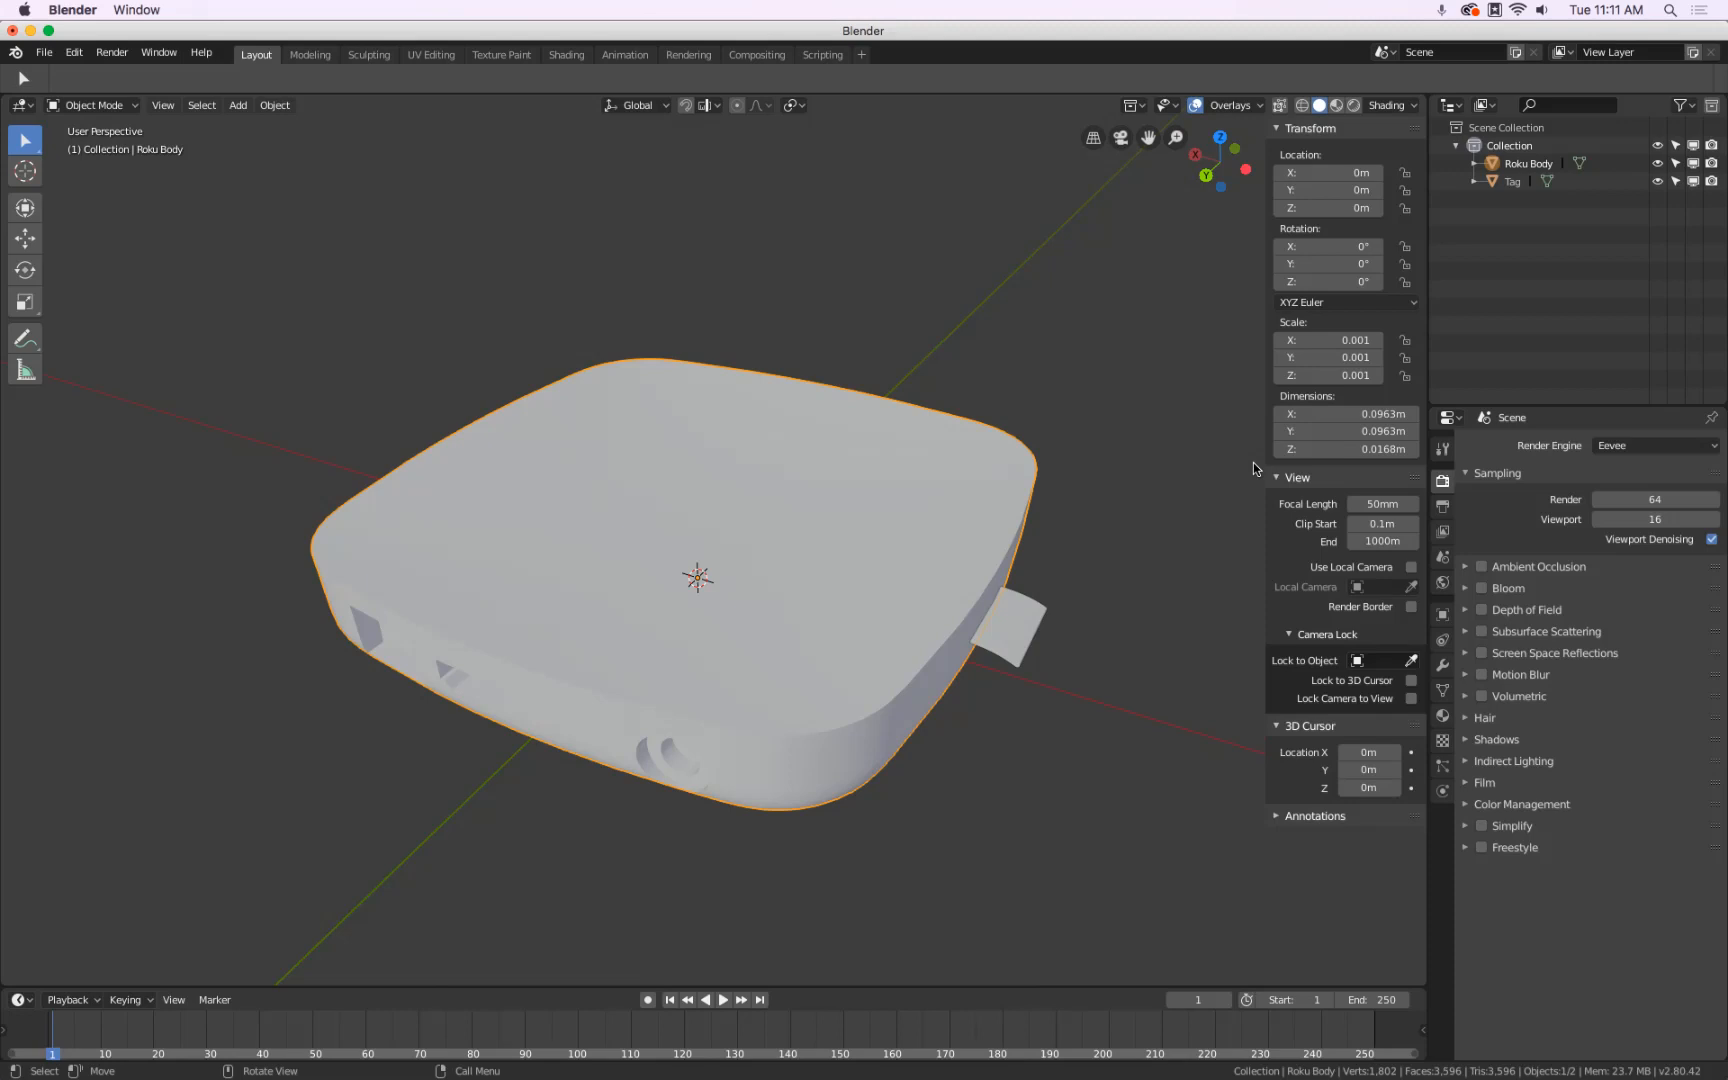
click(1023, 641)
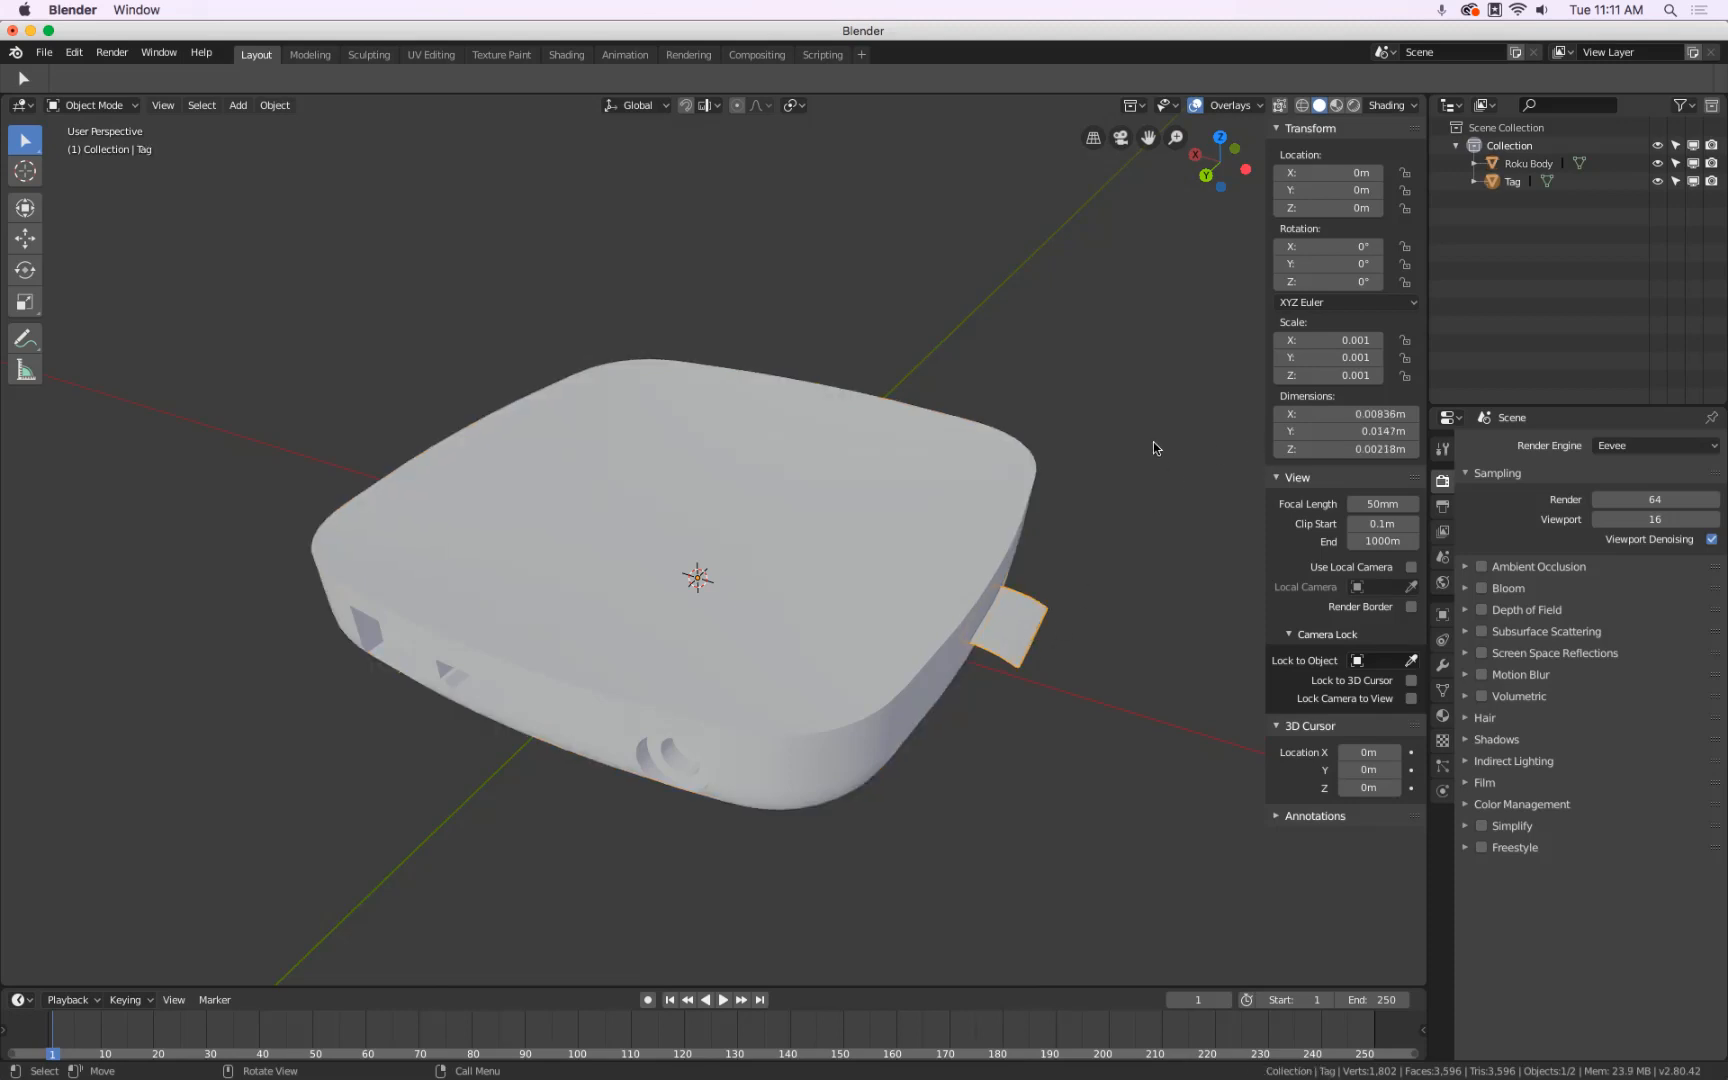
shift+click(1008, 481)
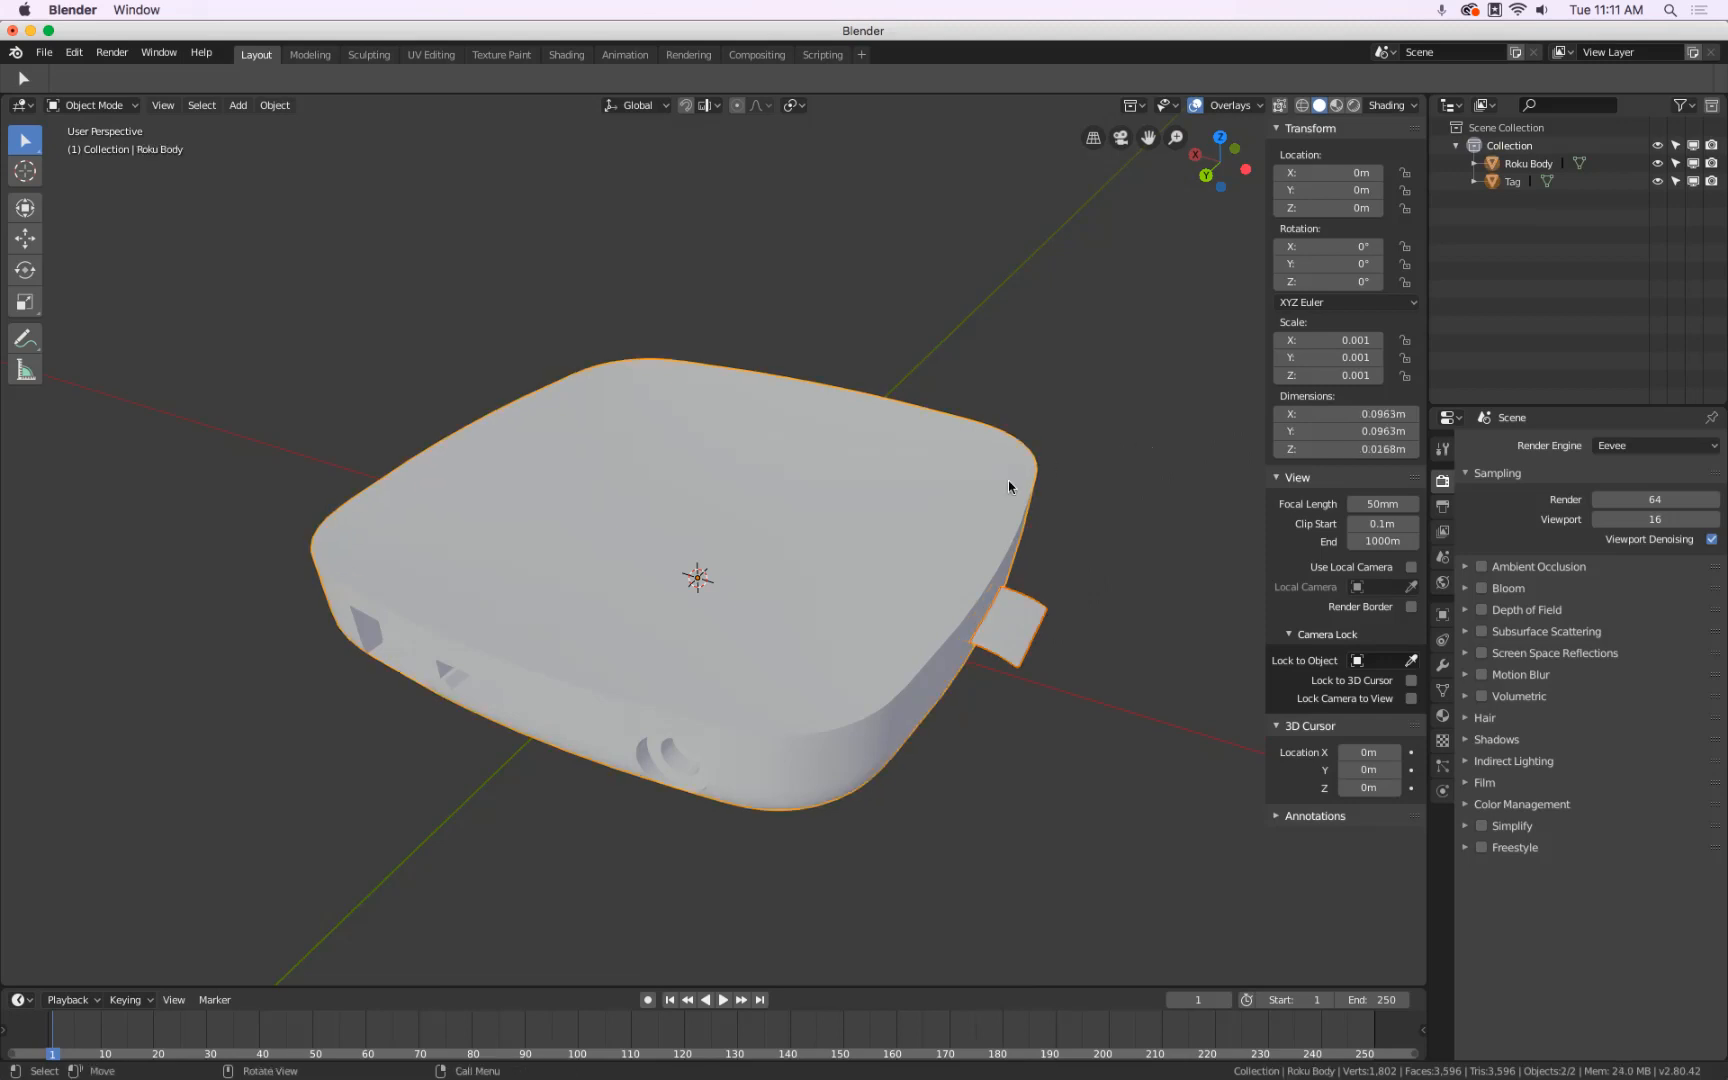
middle_drag(1072, 342, 990, 393)
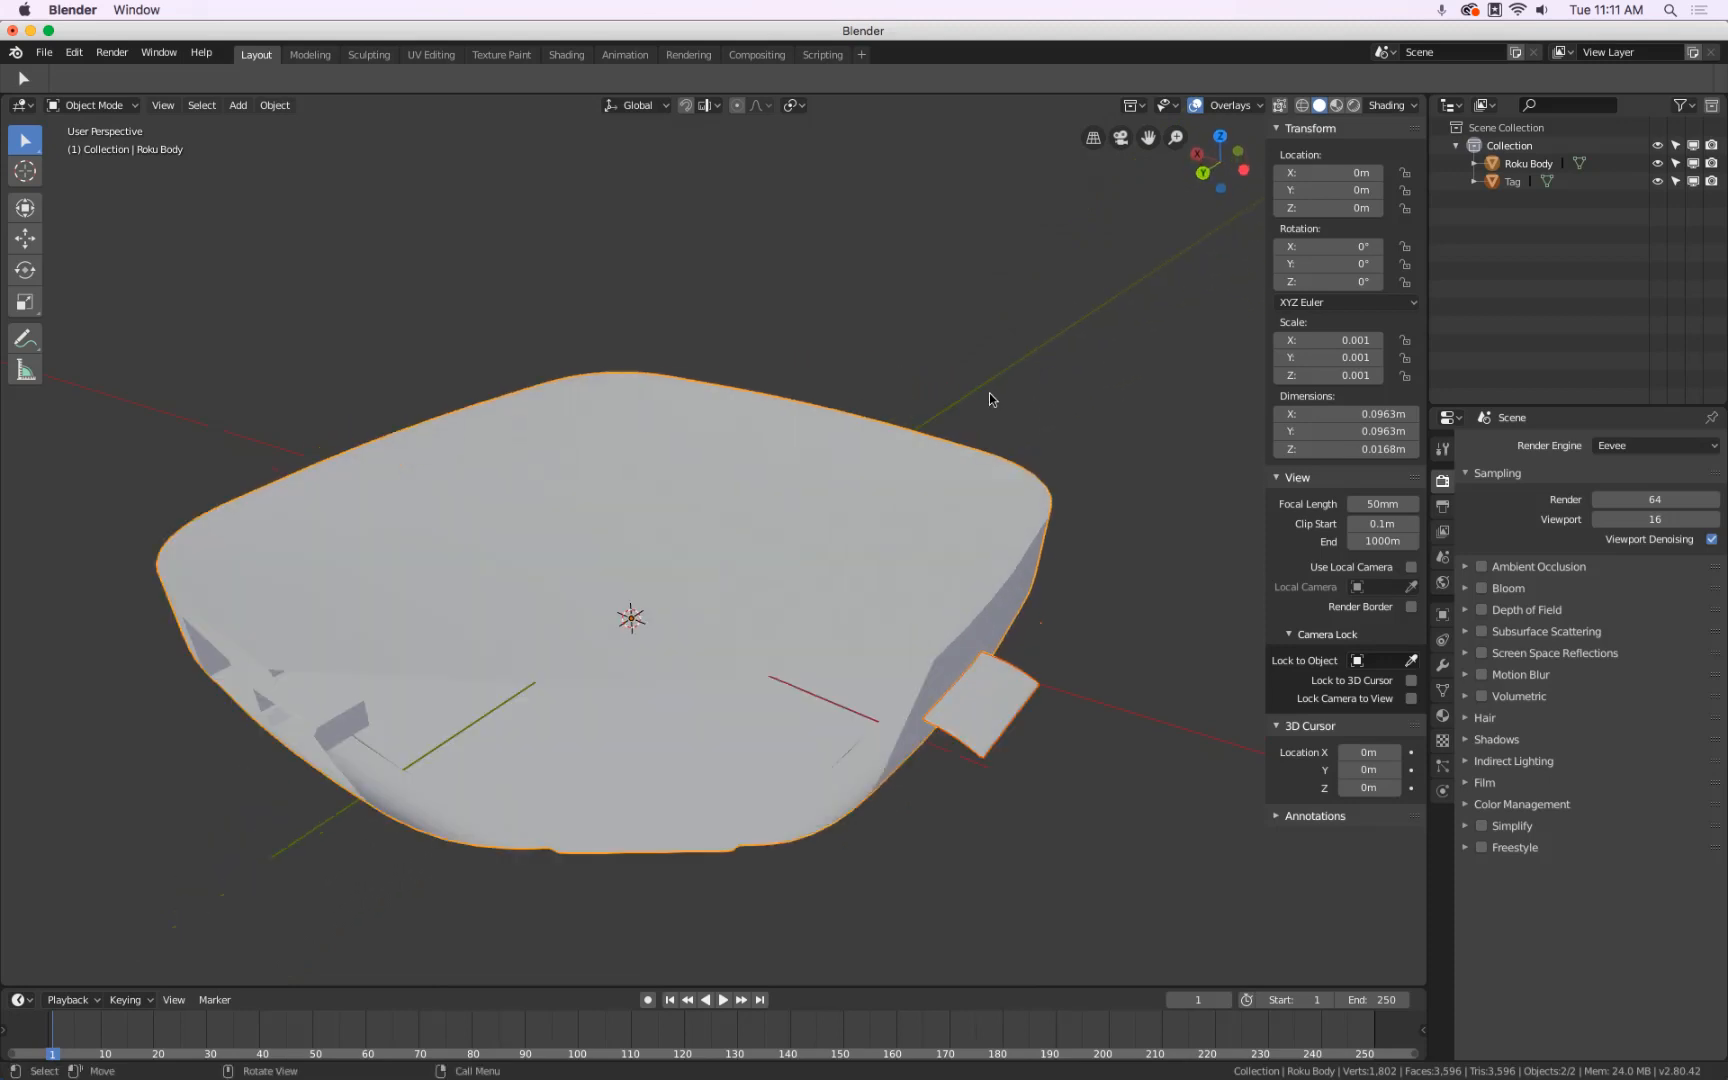
scroll(990, 400, down, 2)
key(s)
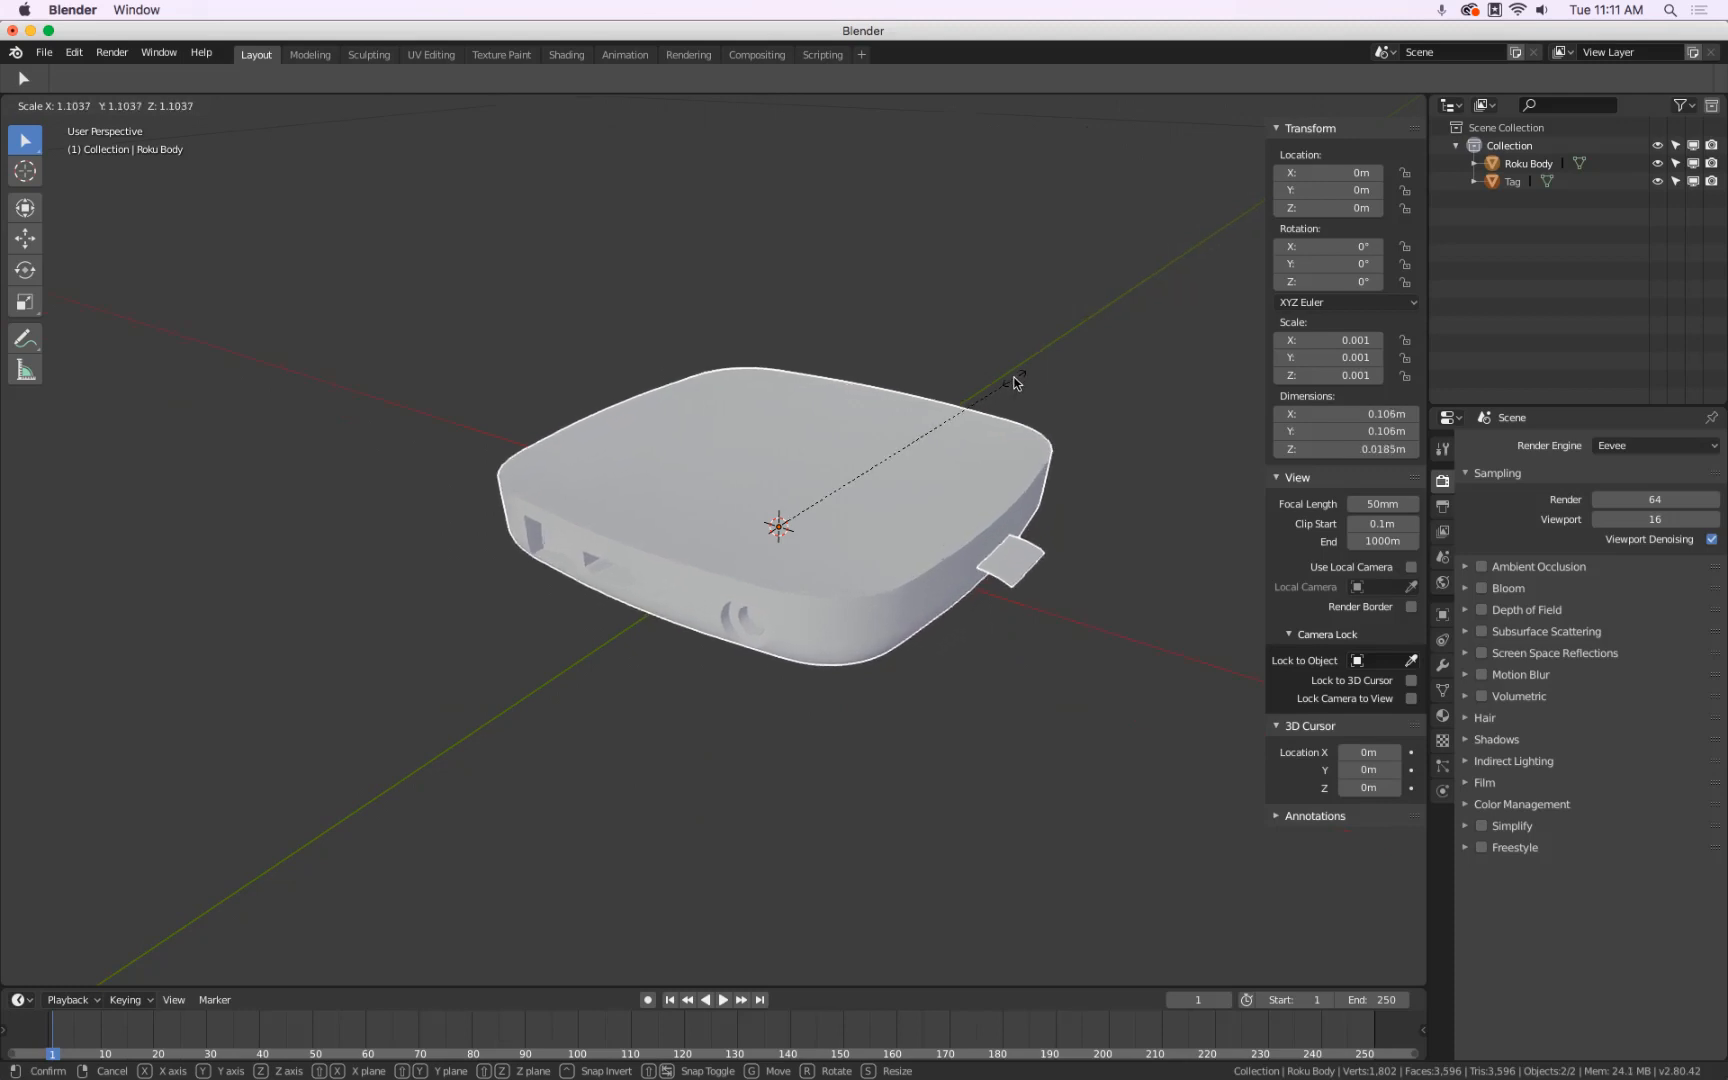
click(1013, 381)
Compare the edge distance measured in Fusion 360 with the dimensions of the Roku Body in Blender
key(super+Tab)
key(super+Tab)
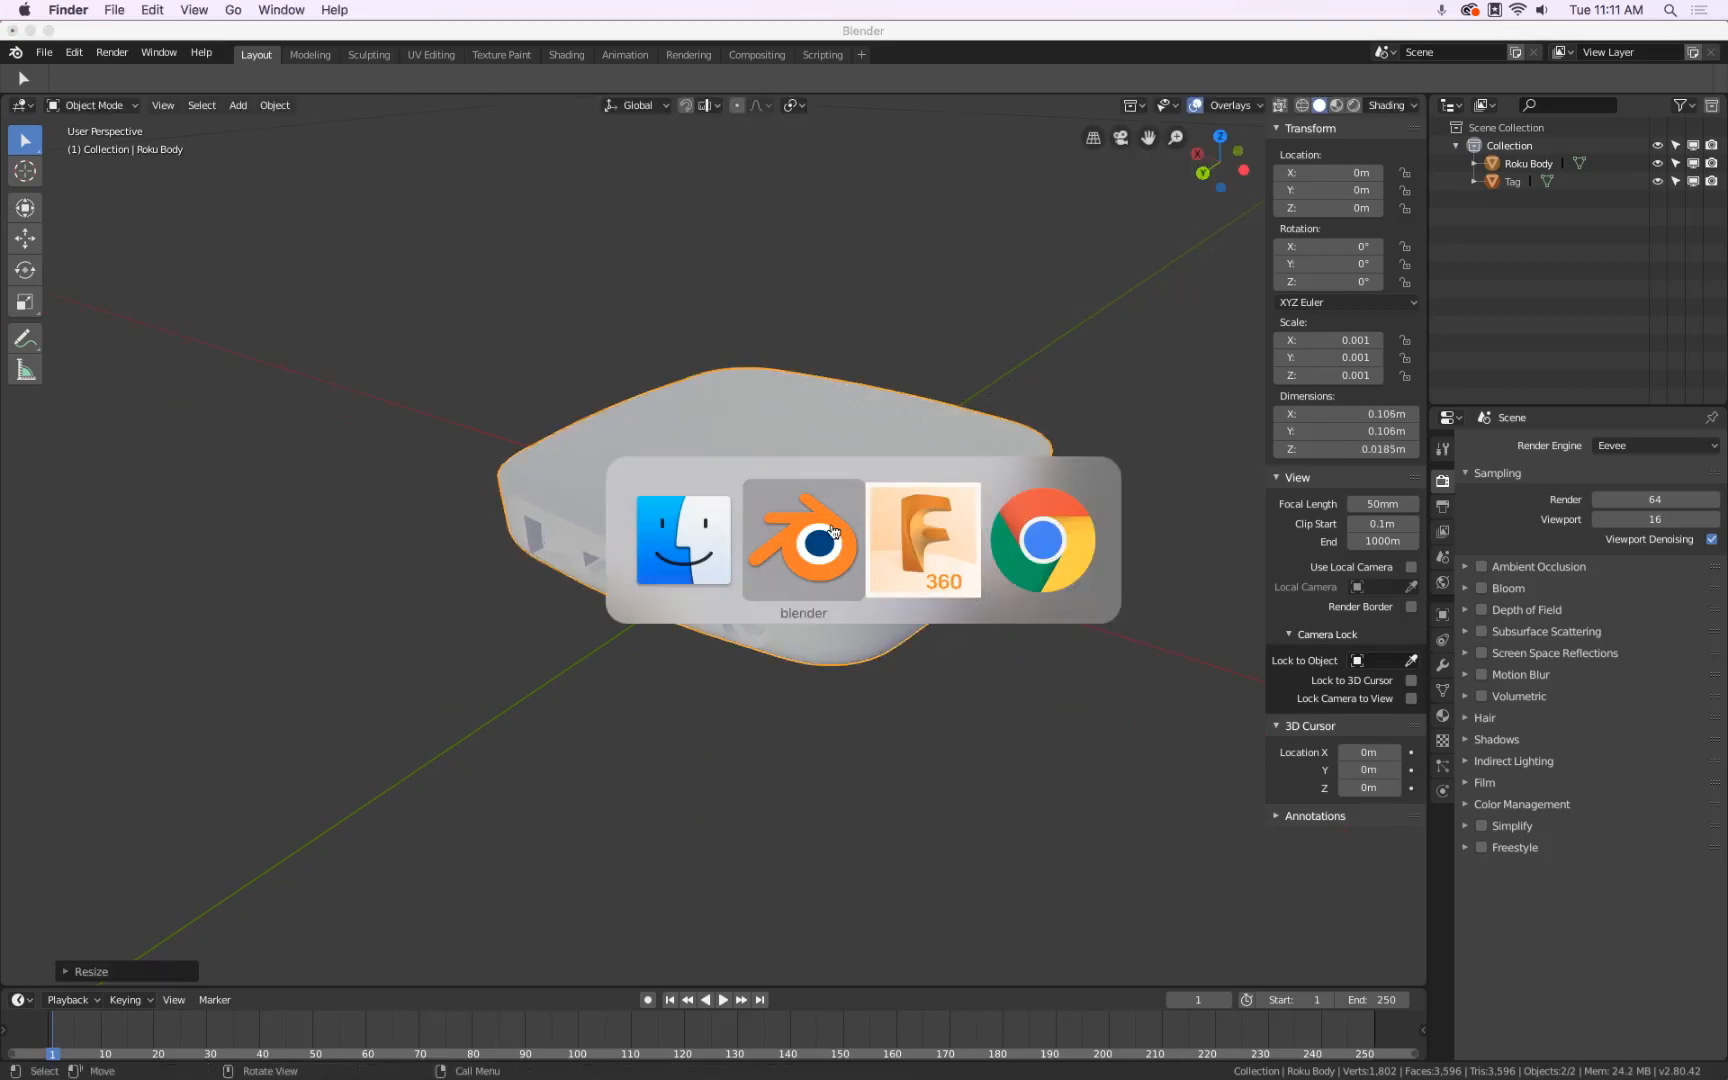
key(super+Tab)
key(super+Tab)
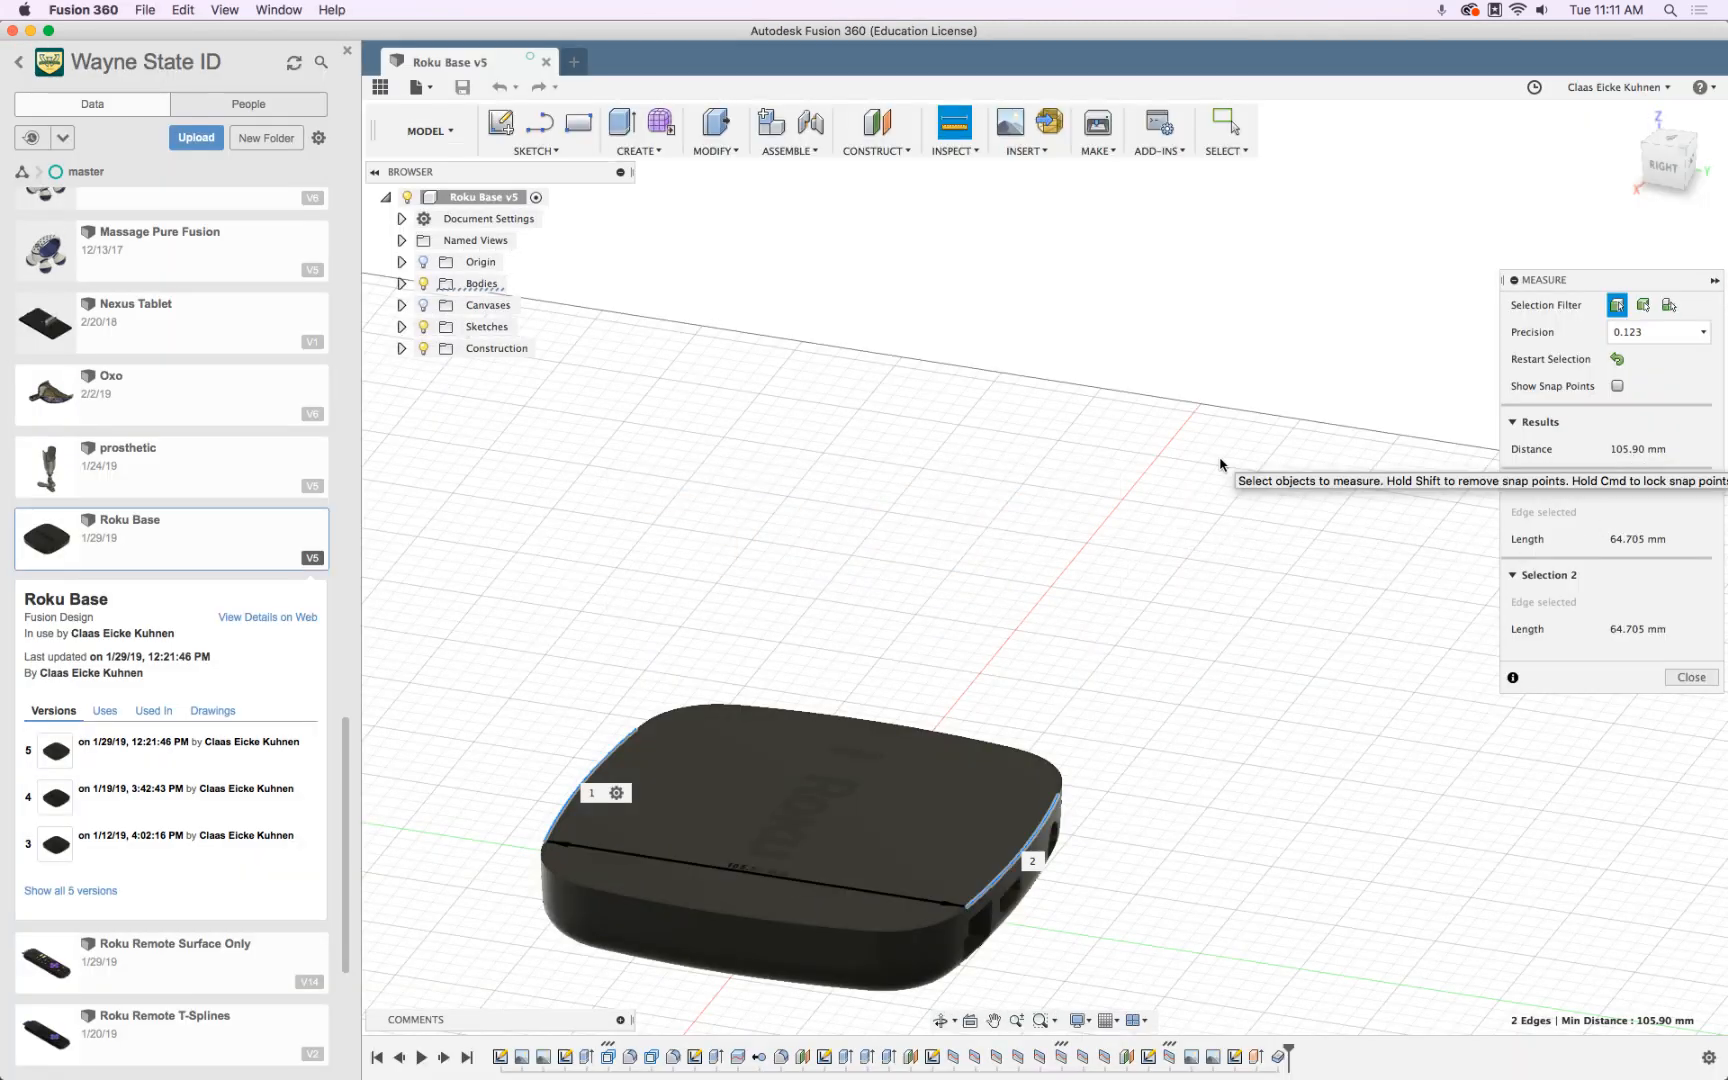
key(super+Tab)
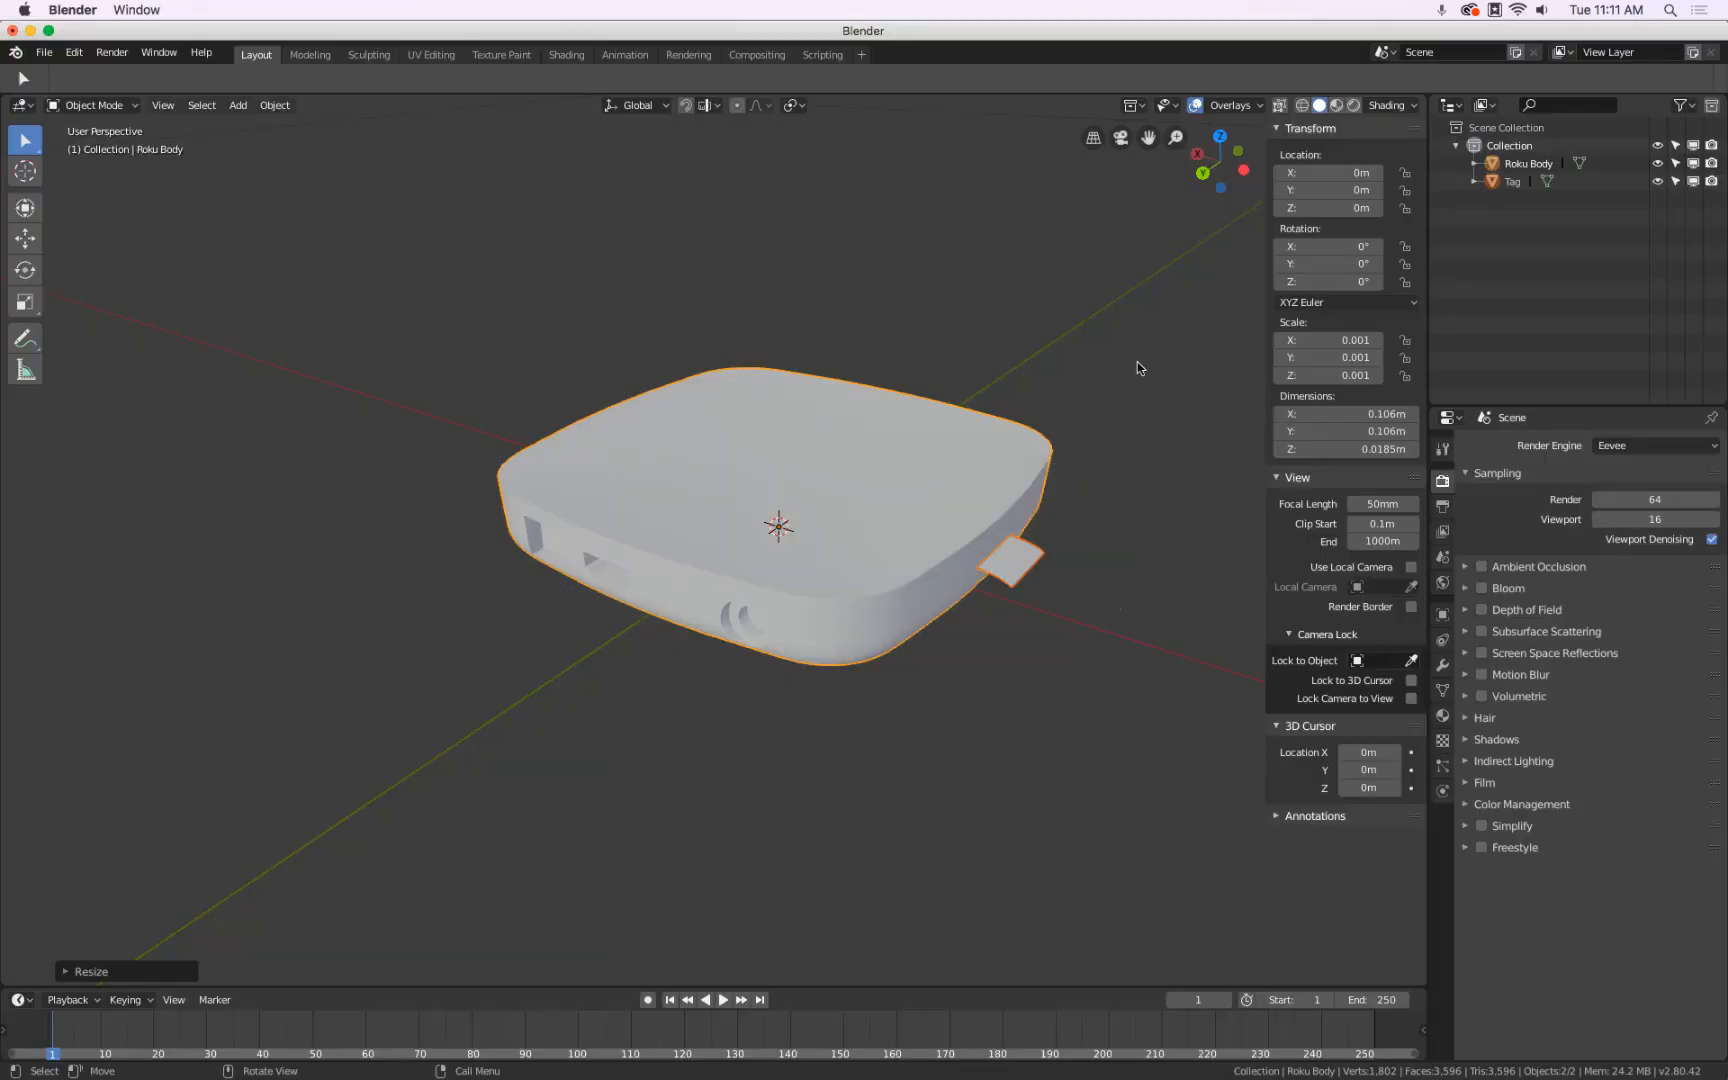
key(super+Tab)
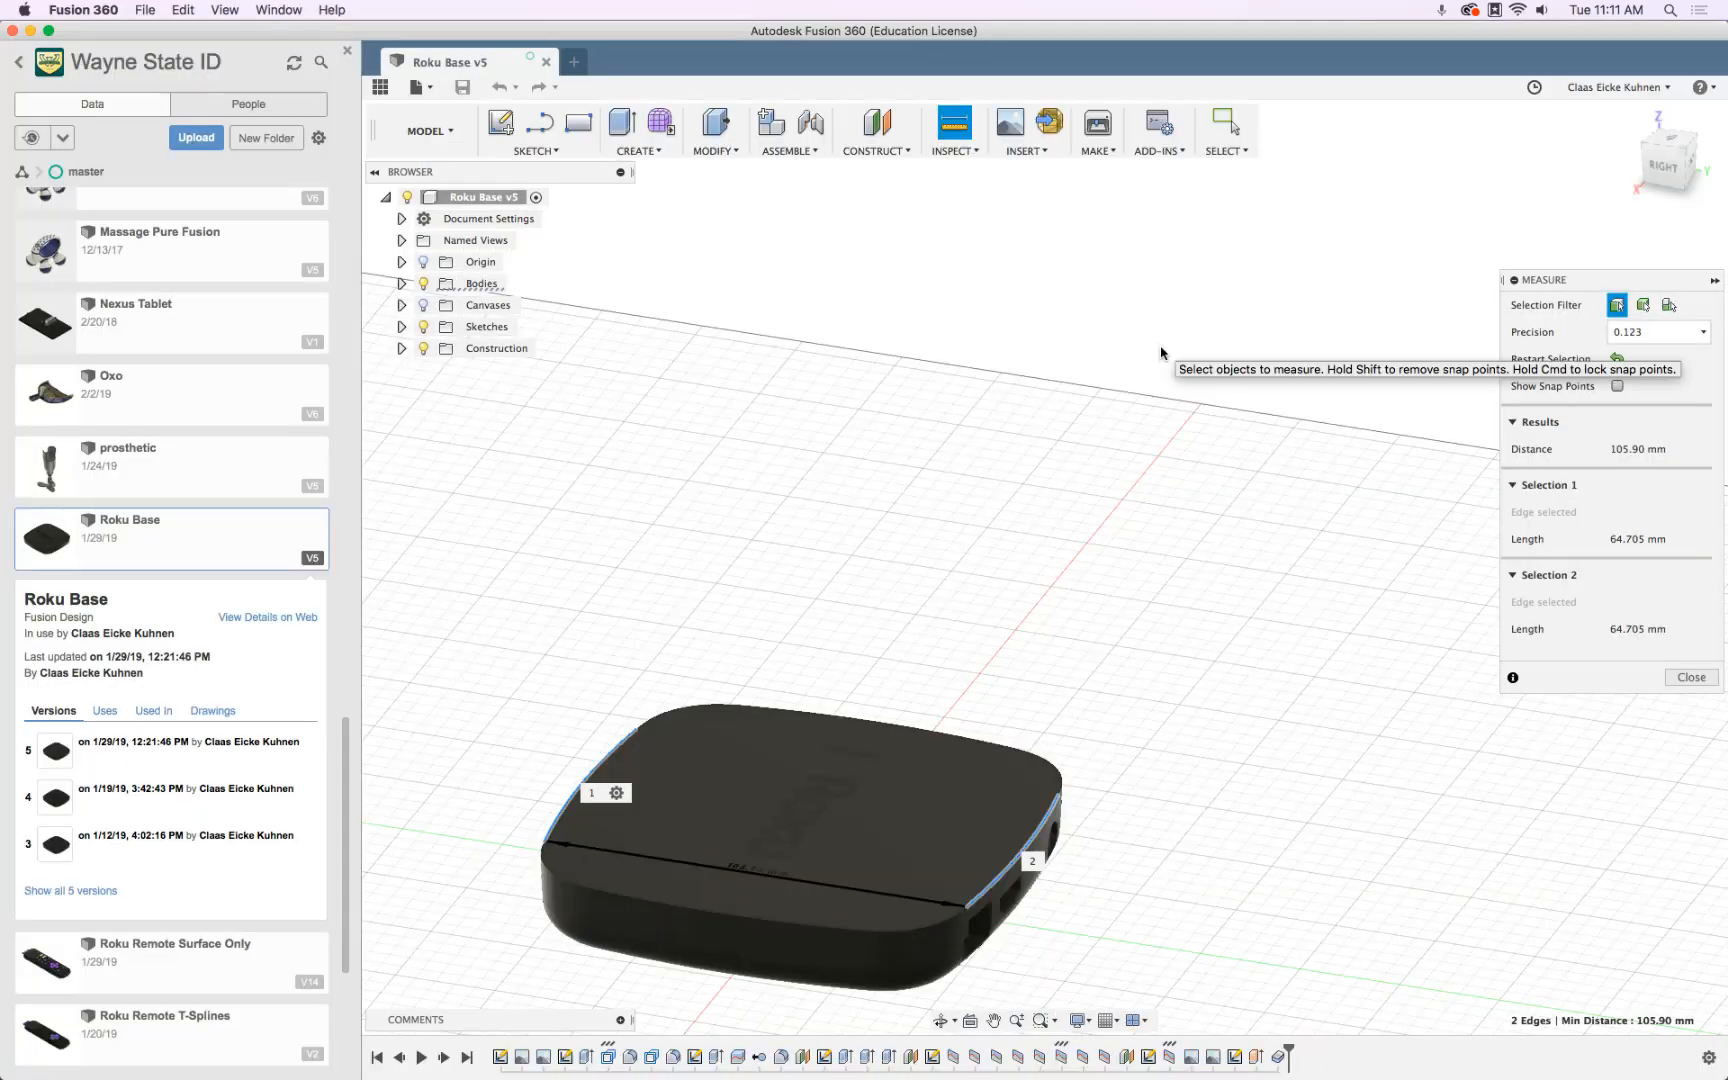
key(super+Tab)
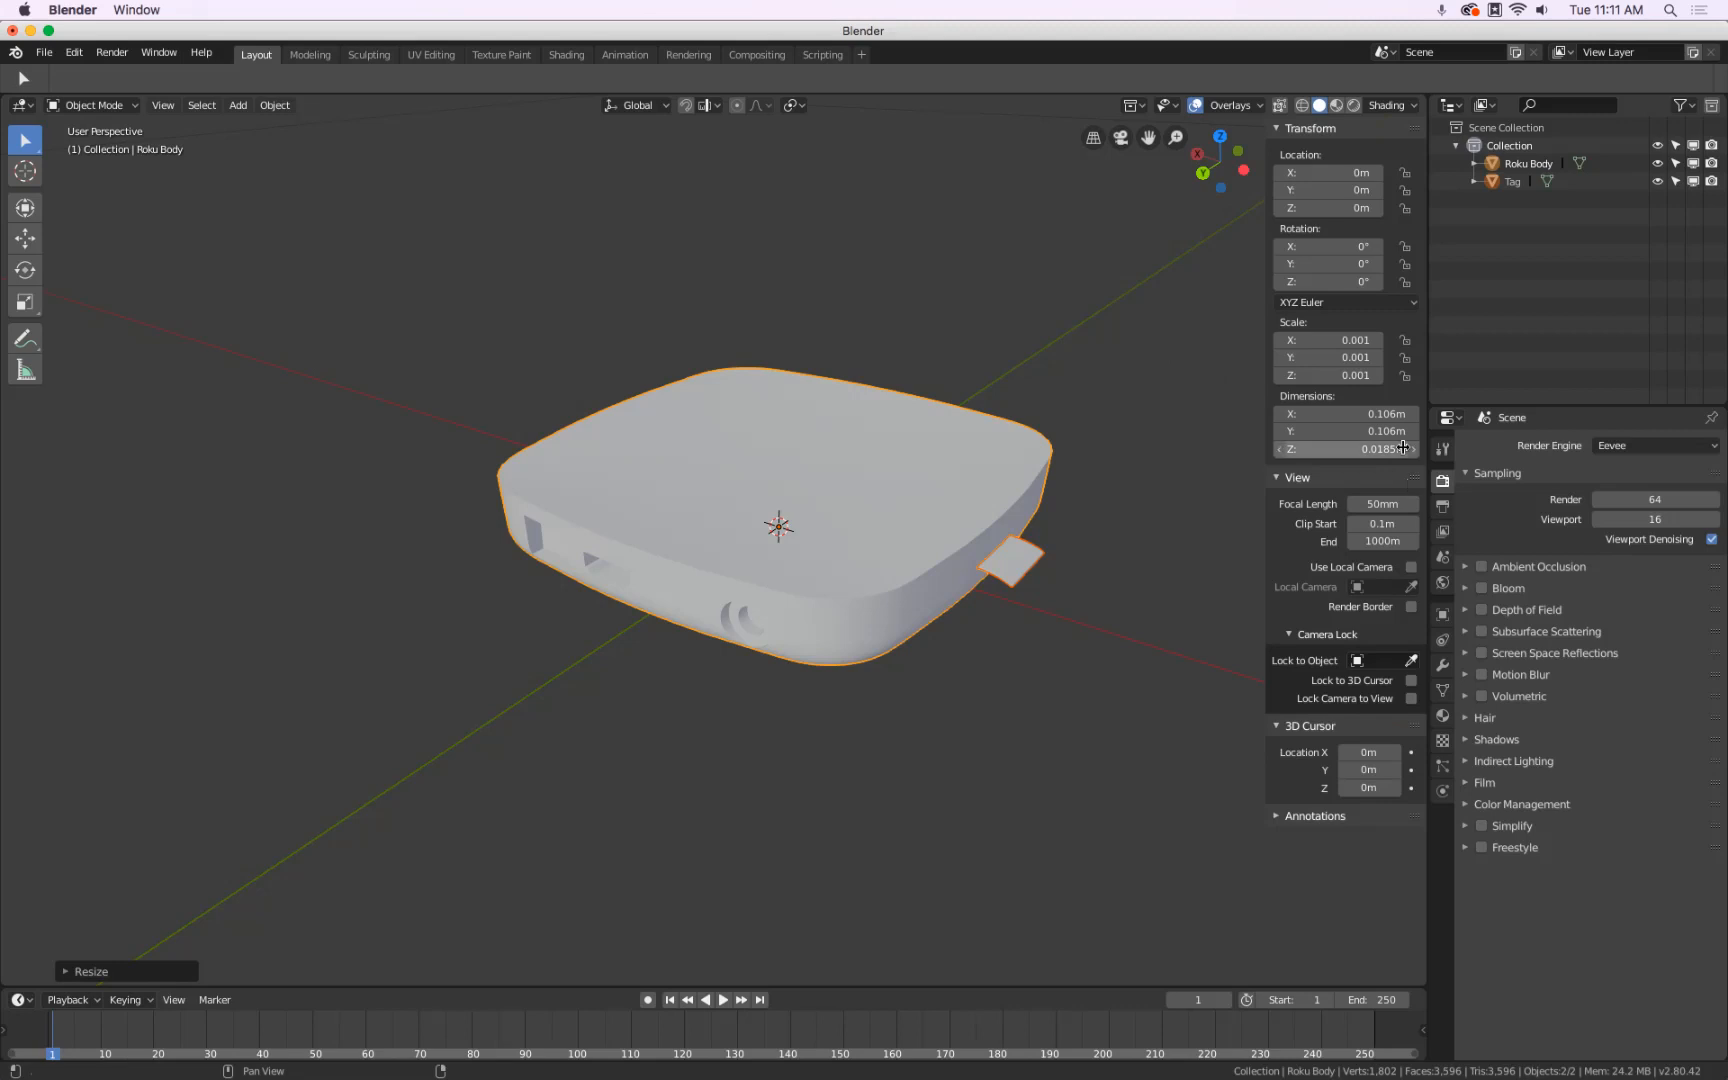
click(998, 456)
middle_drag(1164, 455, 1047, 396)
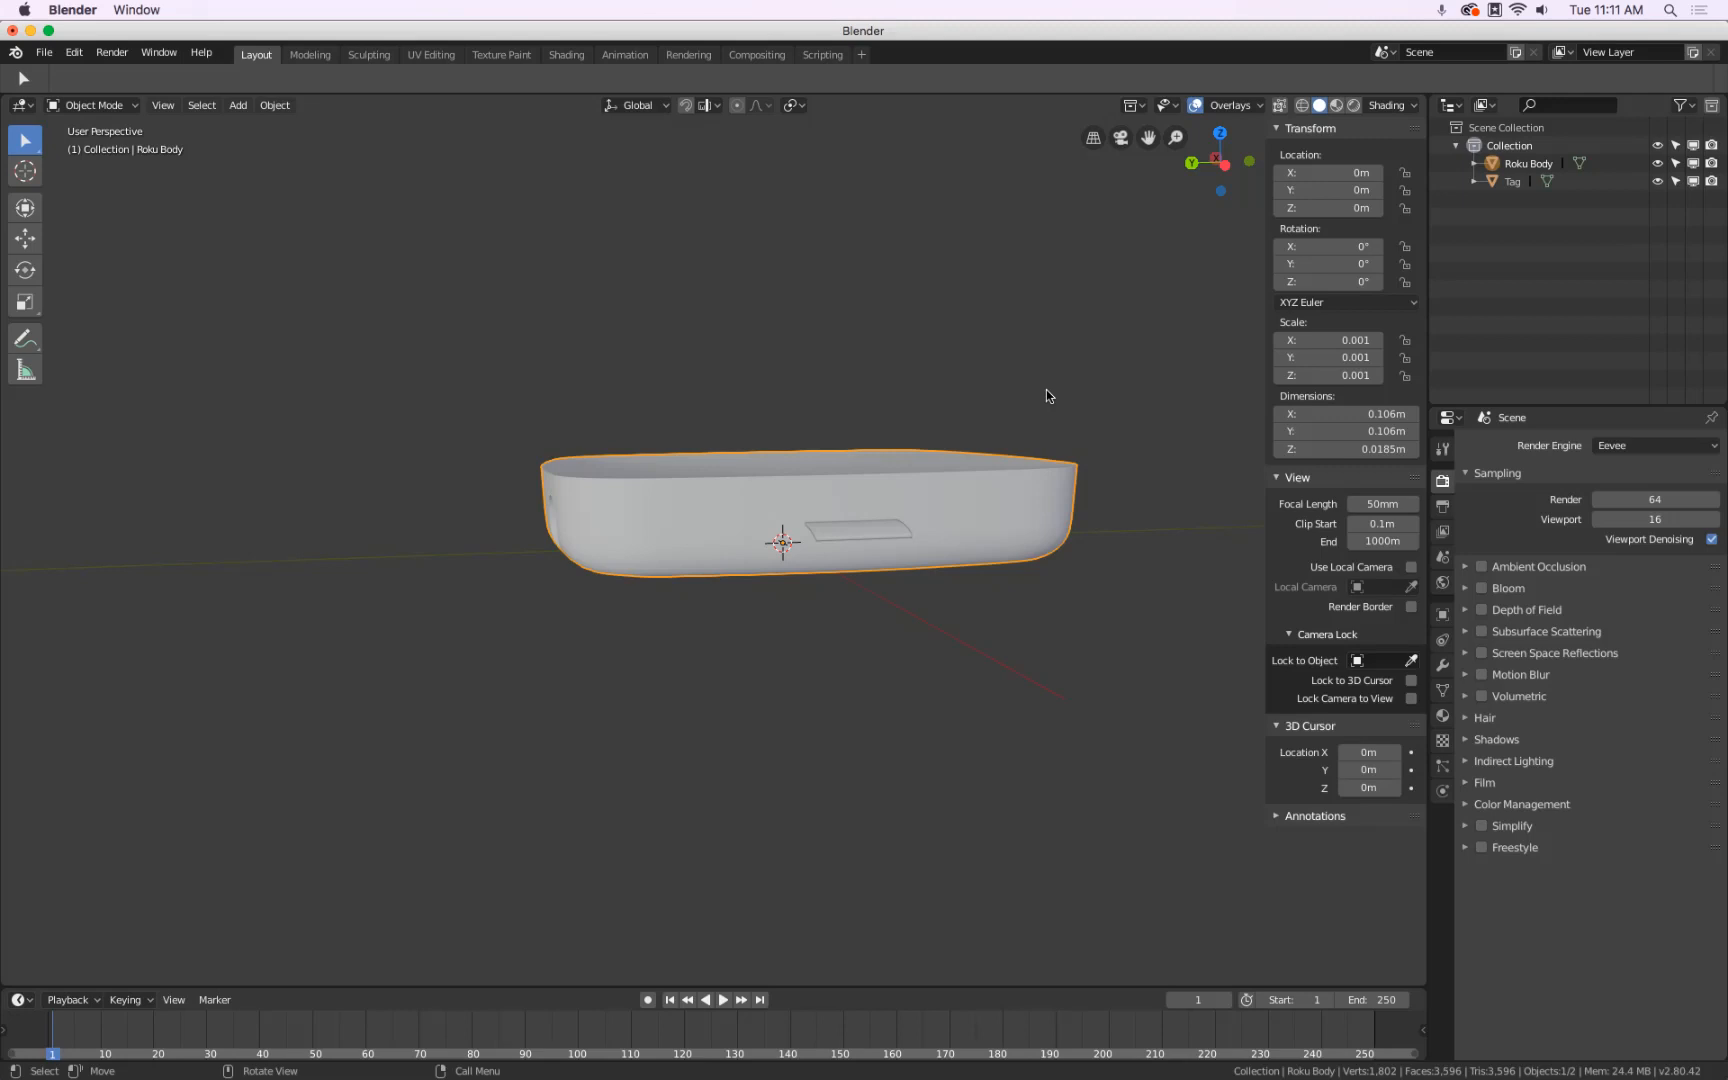
Switch to Fusion 360, end the measurement and create a 50 × 50 × 10 mm box as a new body beside the Roku base
key(super+Tab)
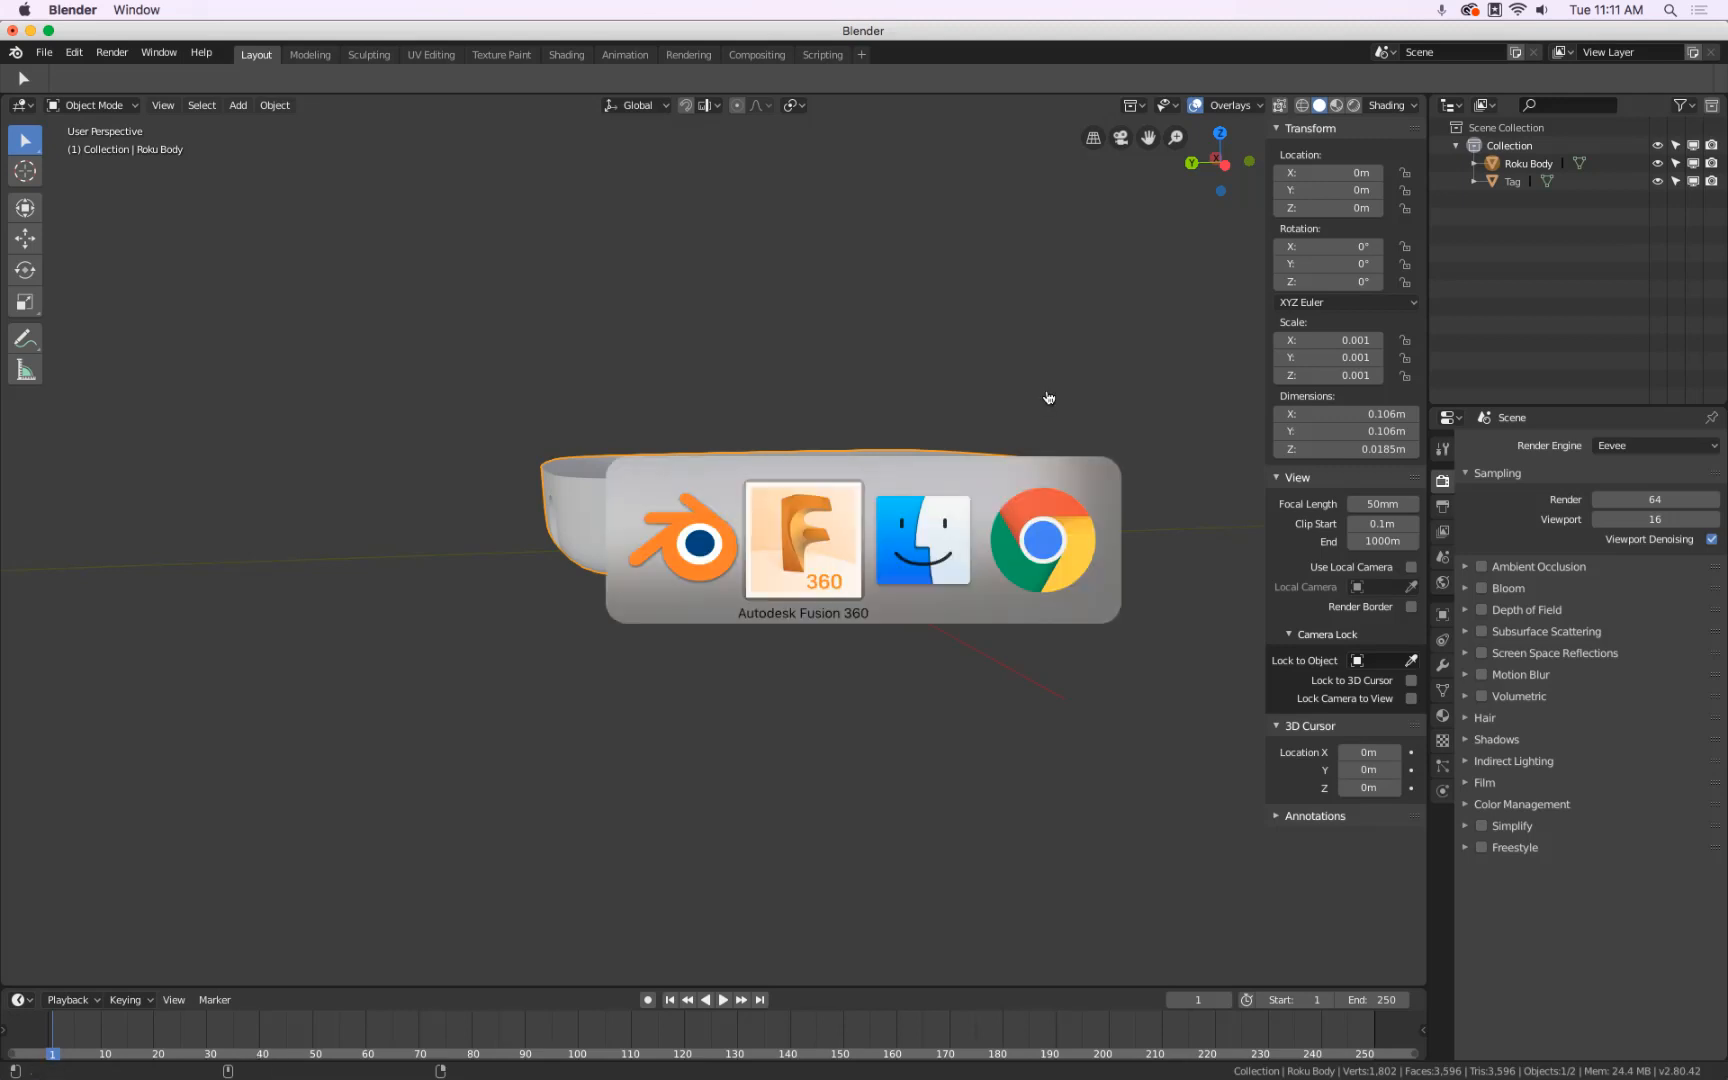
scroll(858, 520, up, 2)
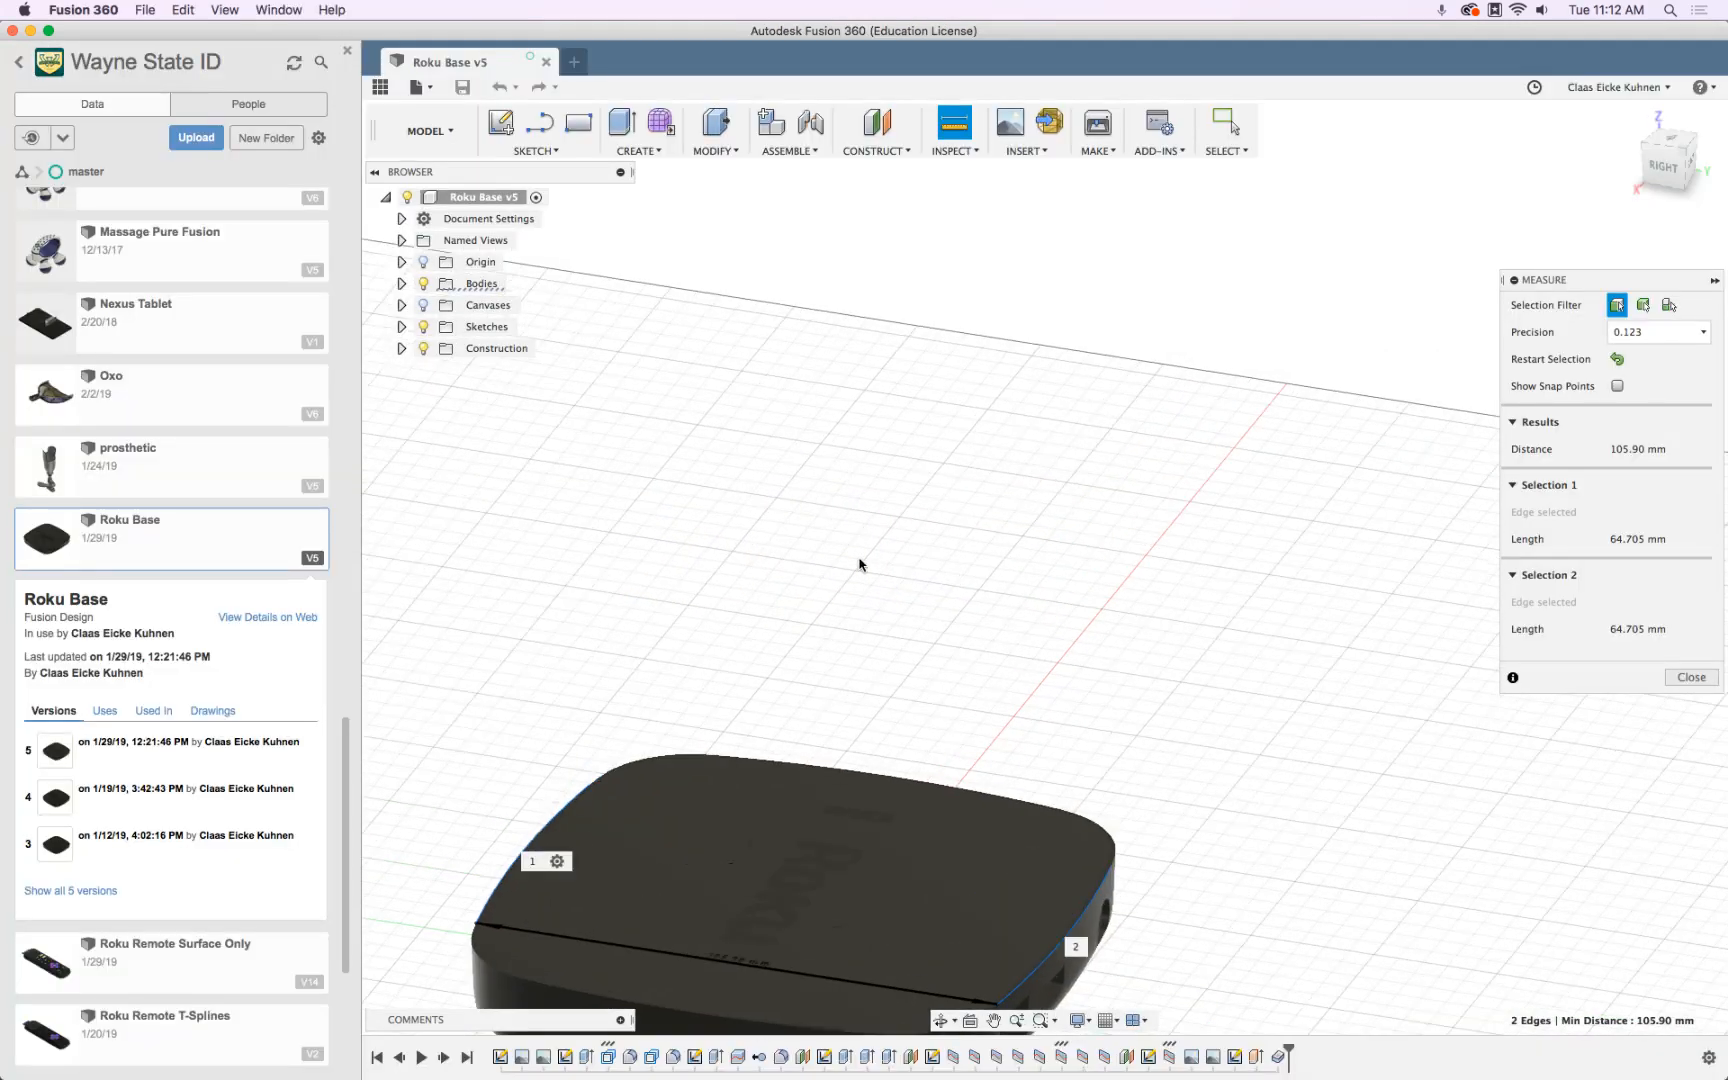
scroll(861, 563, down, 6)
click(1690, 676)
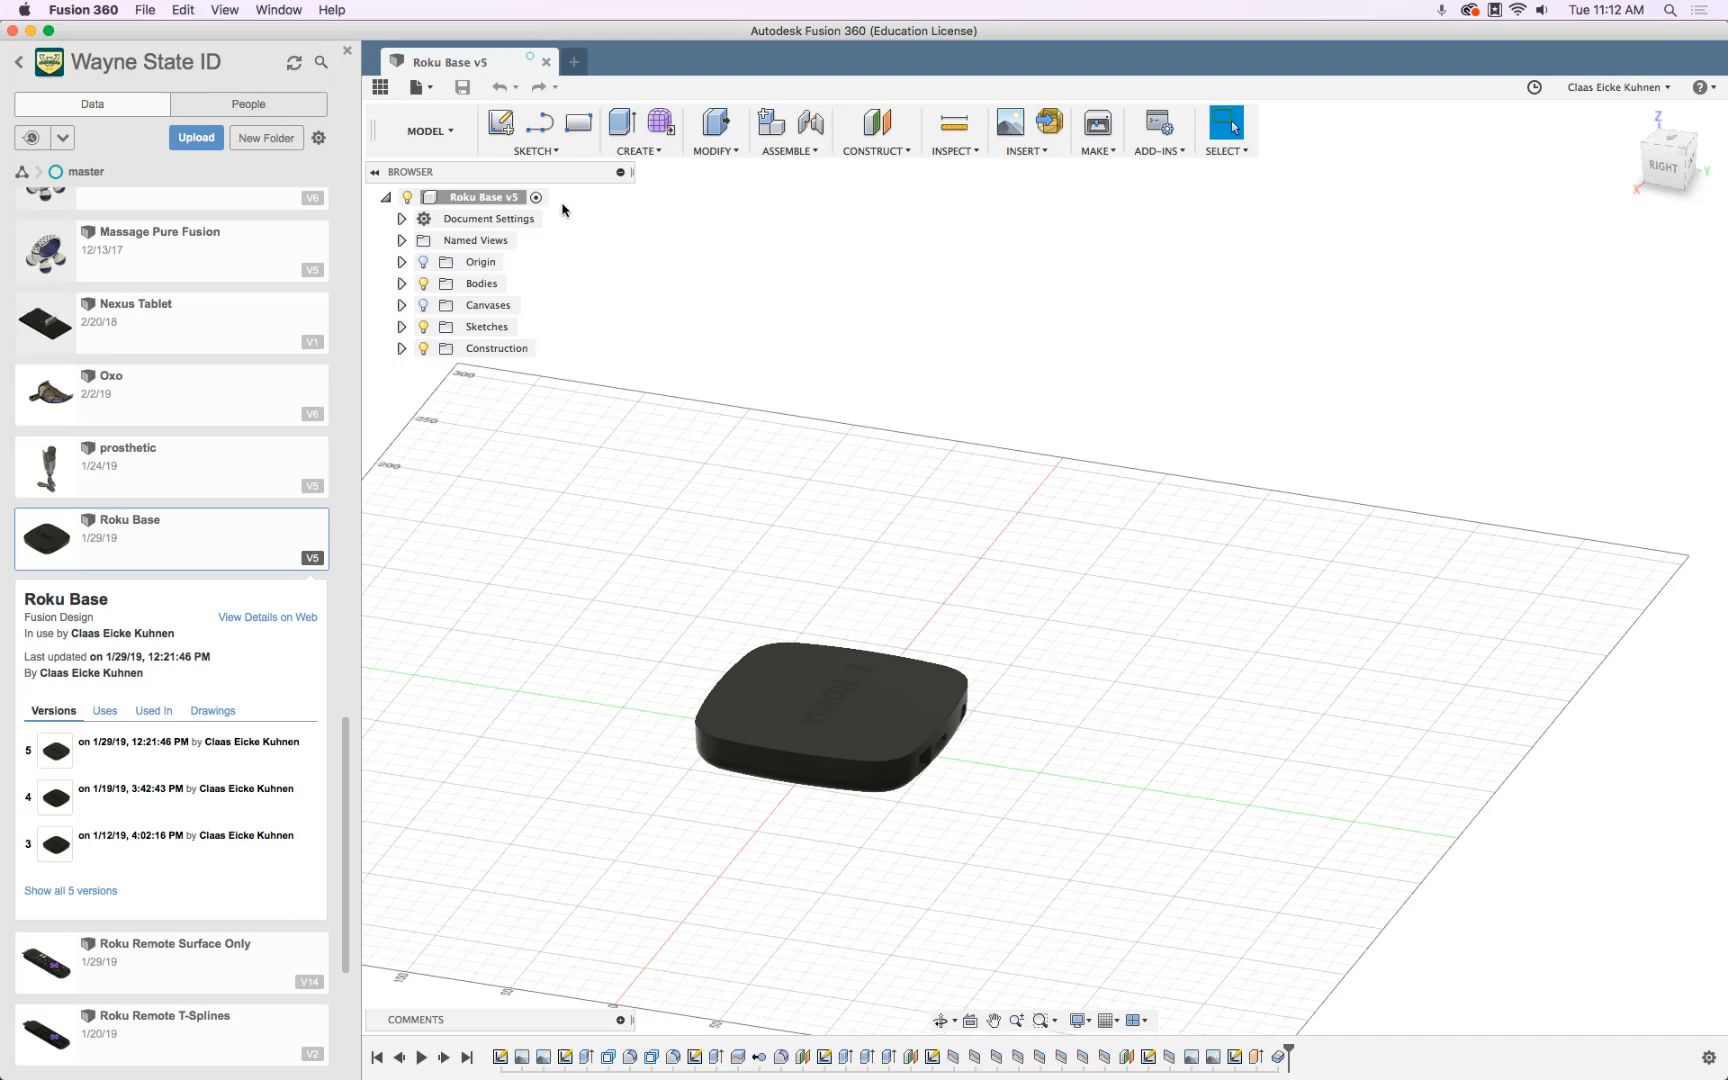
click(638, 150)
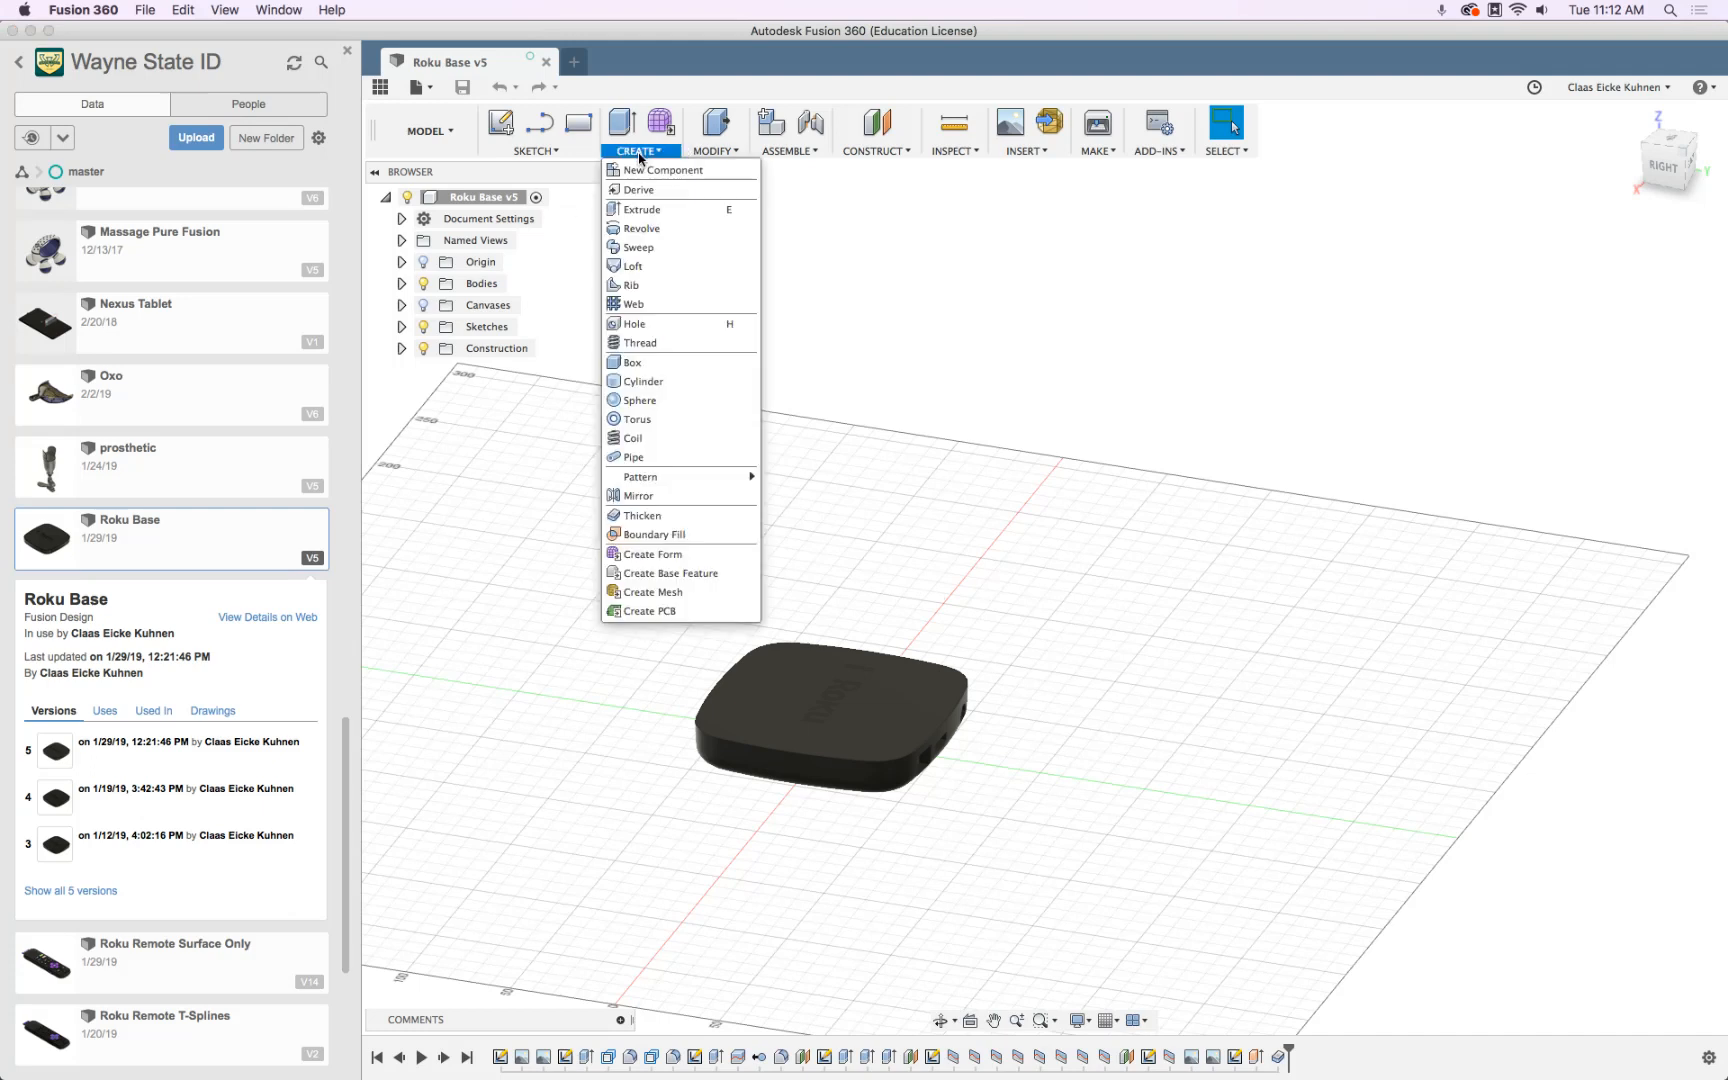
click(641, 370)
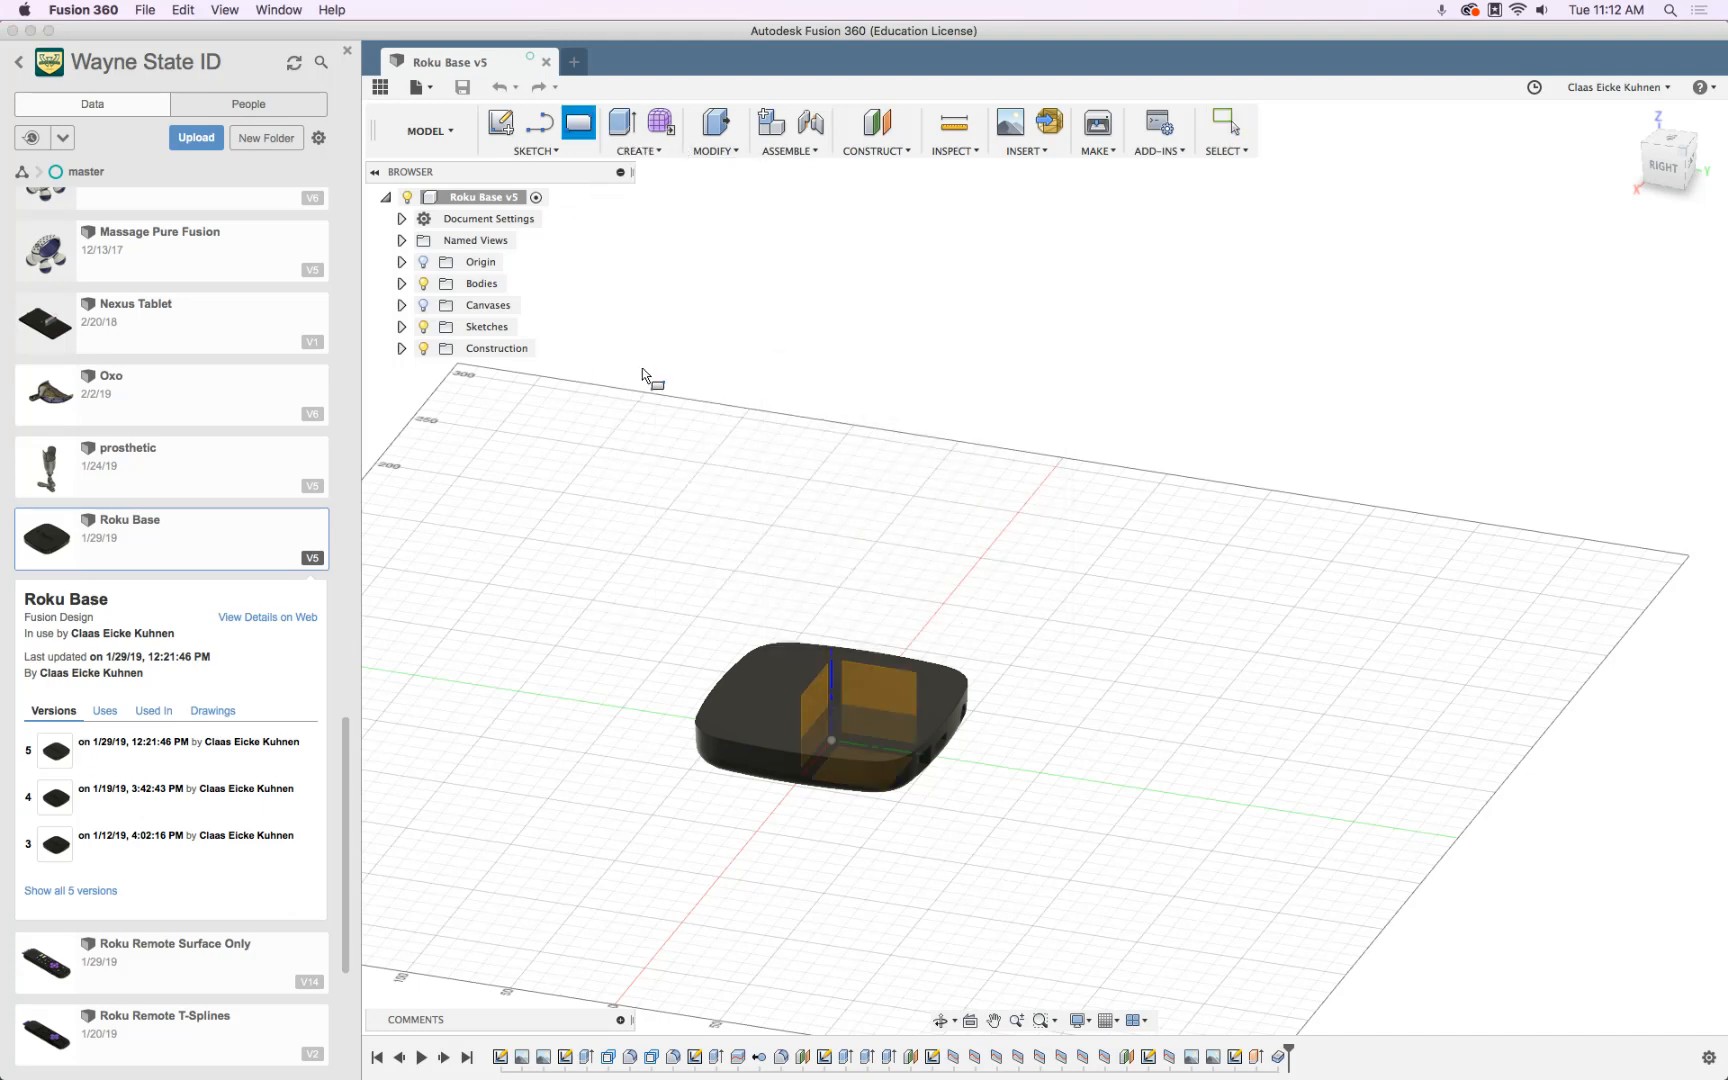
click(998, 819)
click(990, 818)
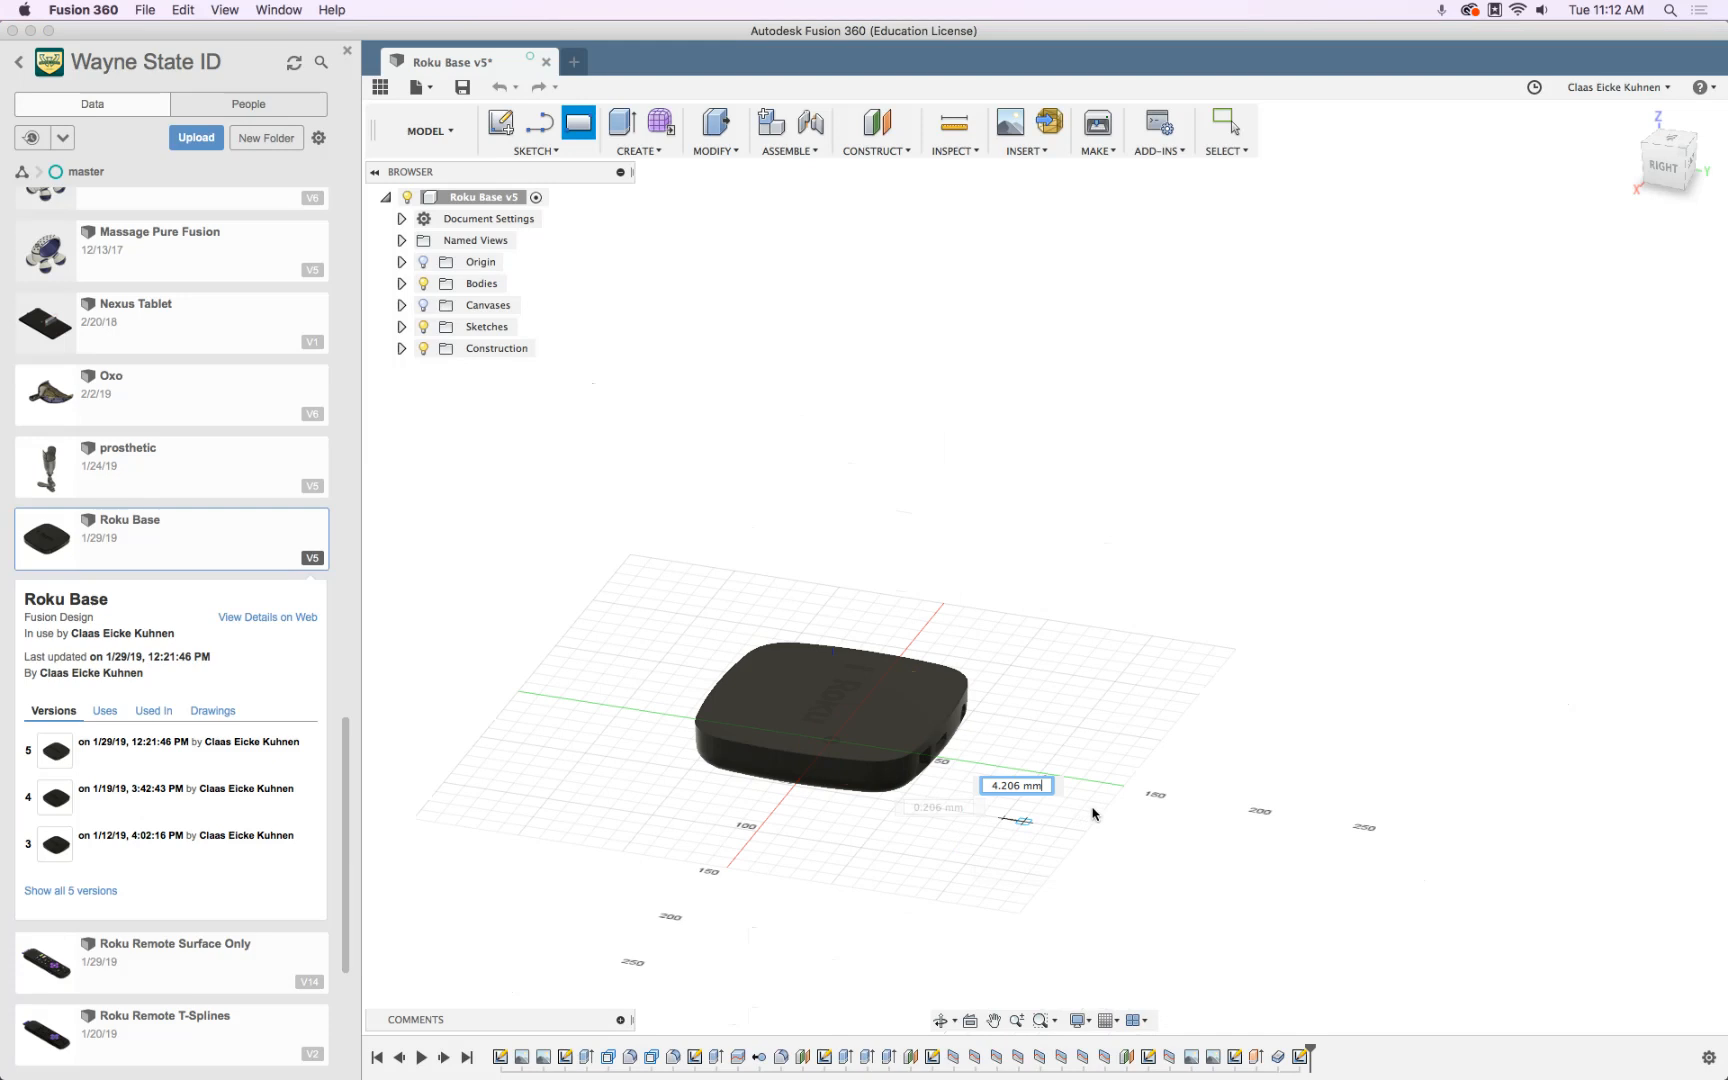
click(1152, 798)
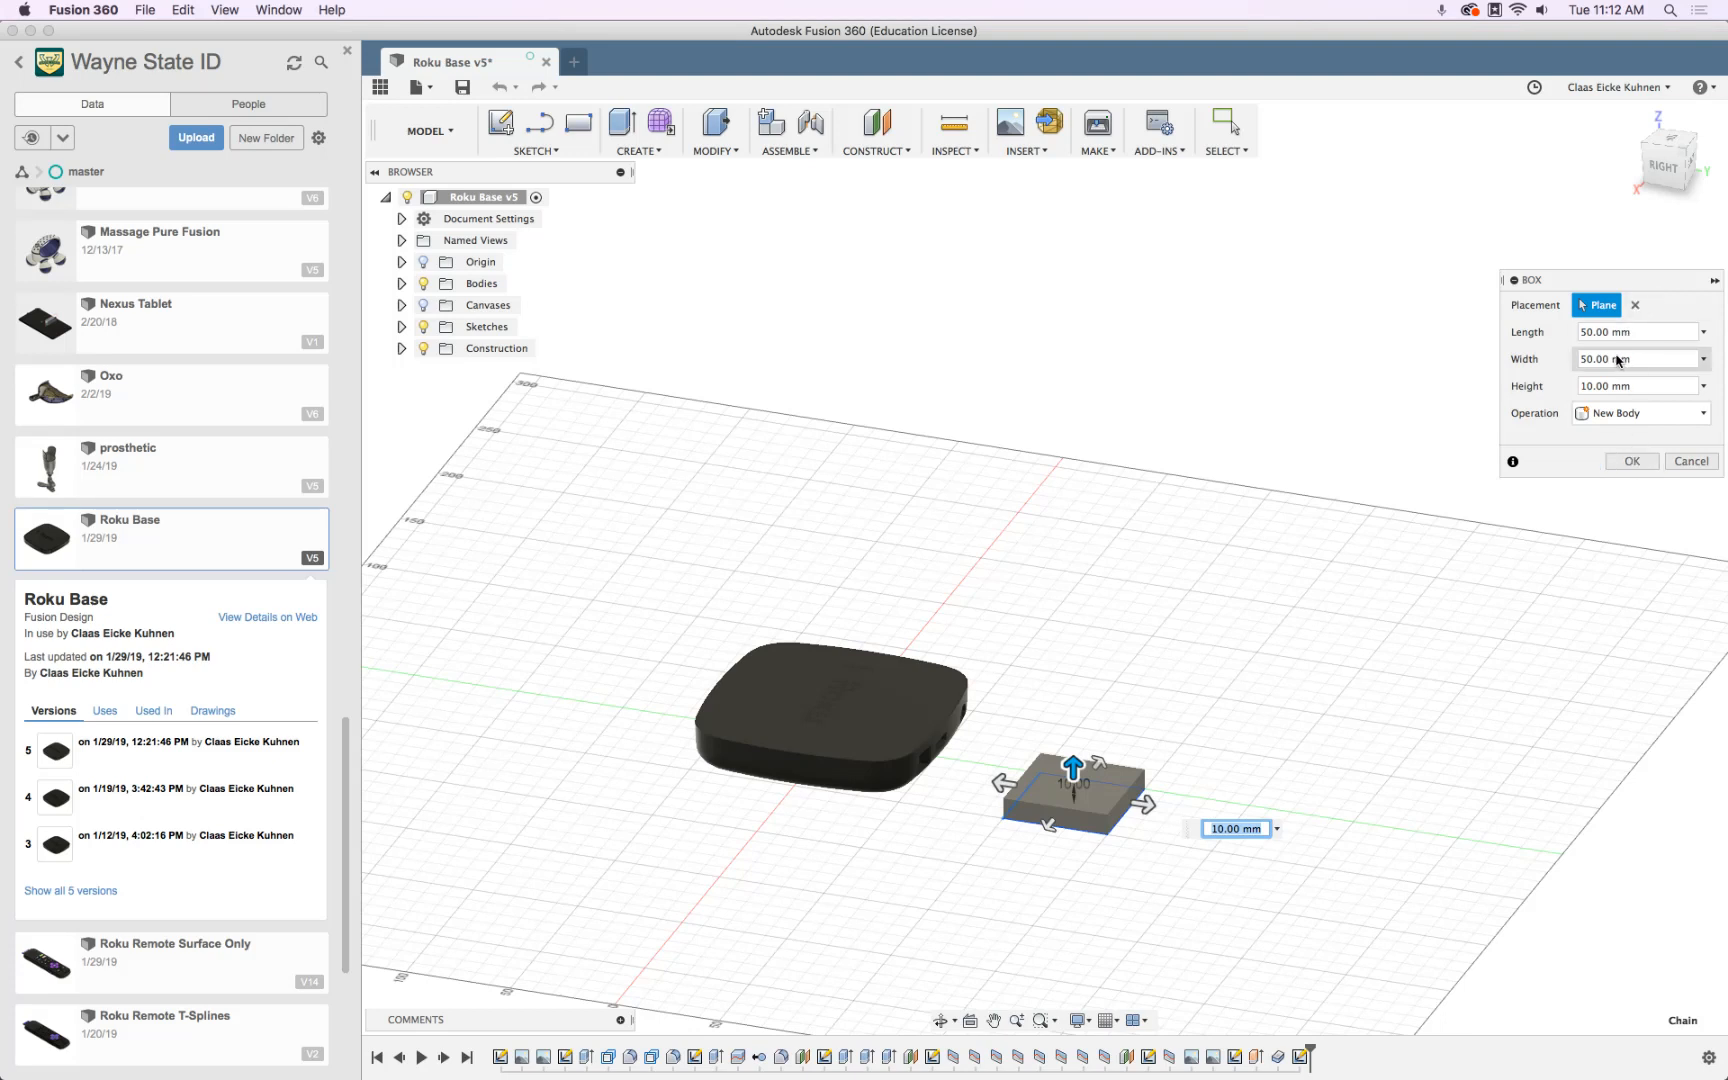
click(1632, 461)
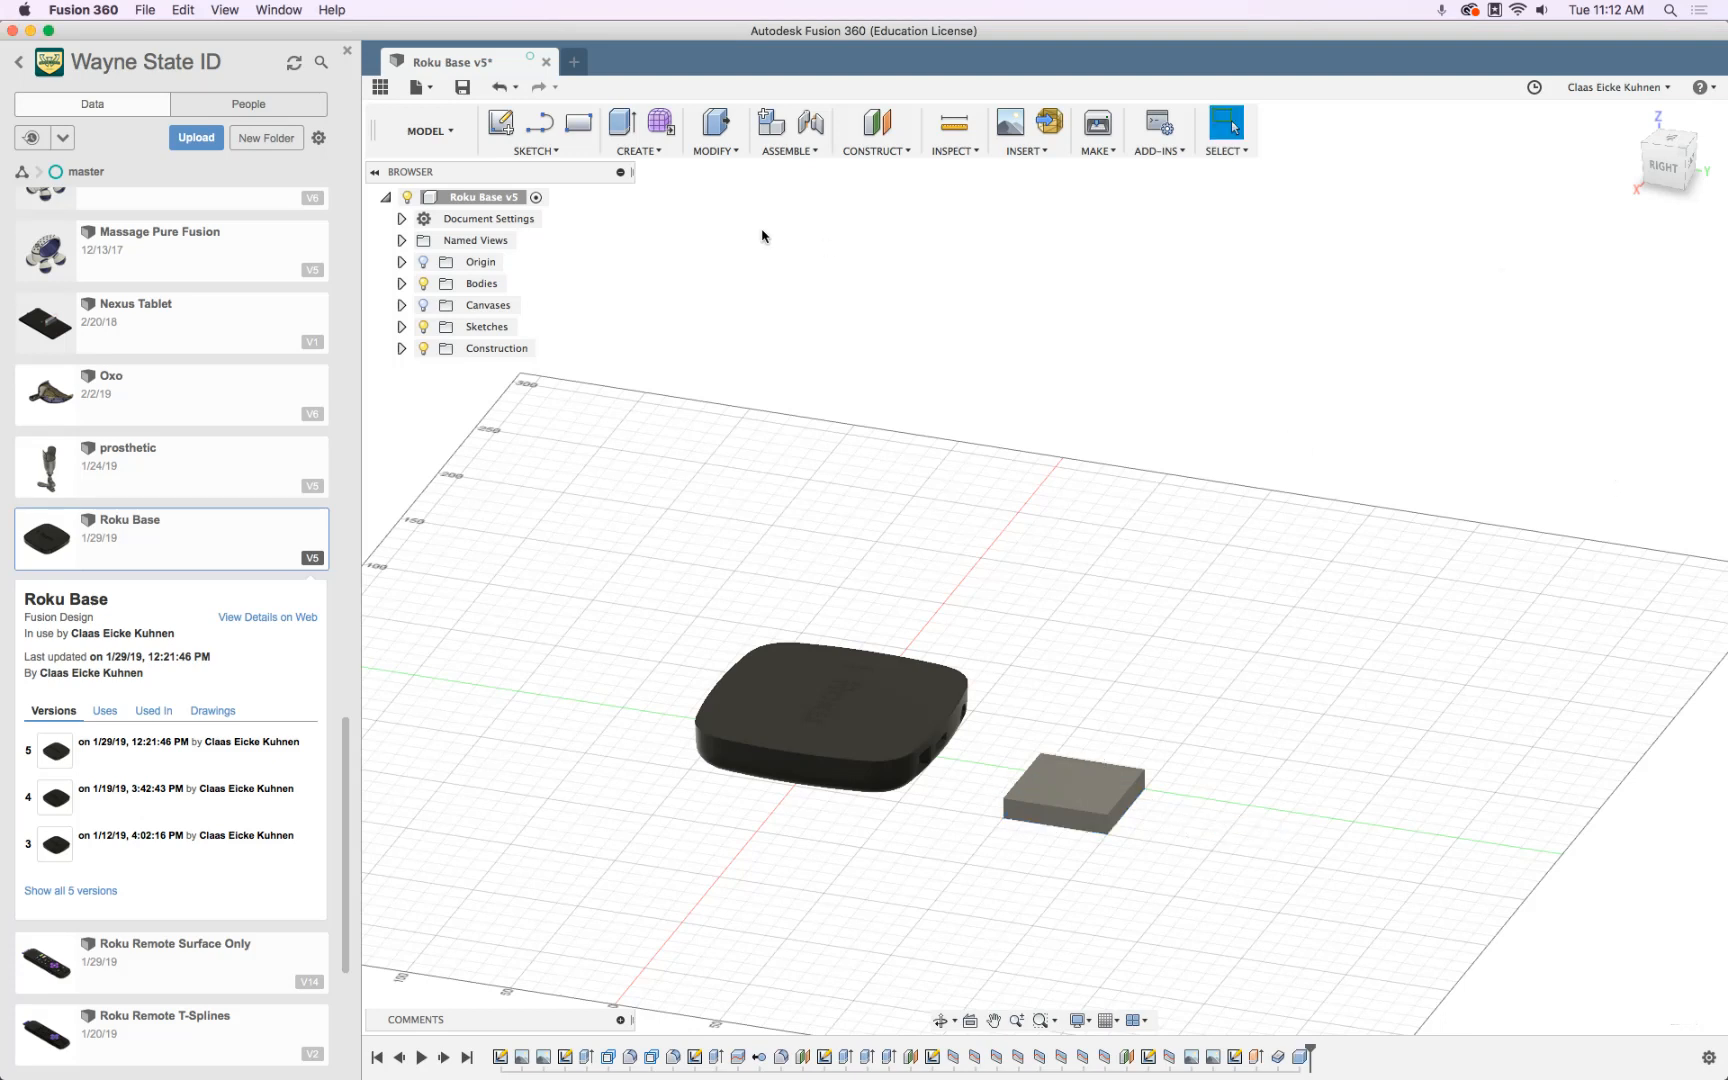
Expand the bodies of the design and hide the Roku base bodies so only the new box is shown
click(401, 284)
click(440, 370)
click(440, 370)
click(439, 348)
click(440, 305)
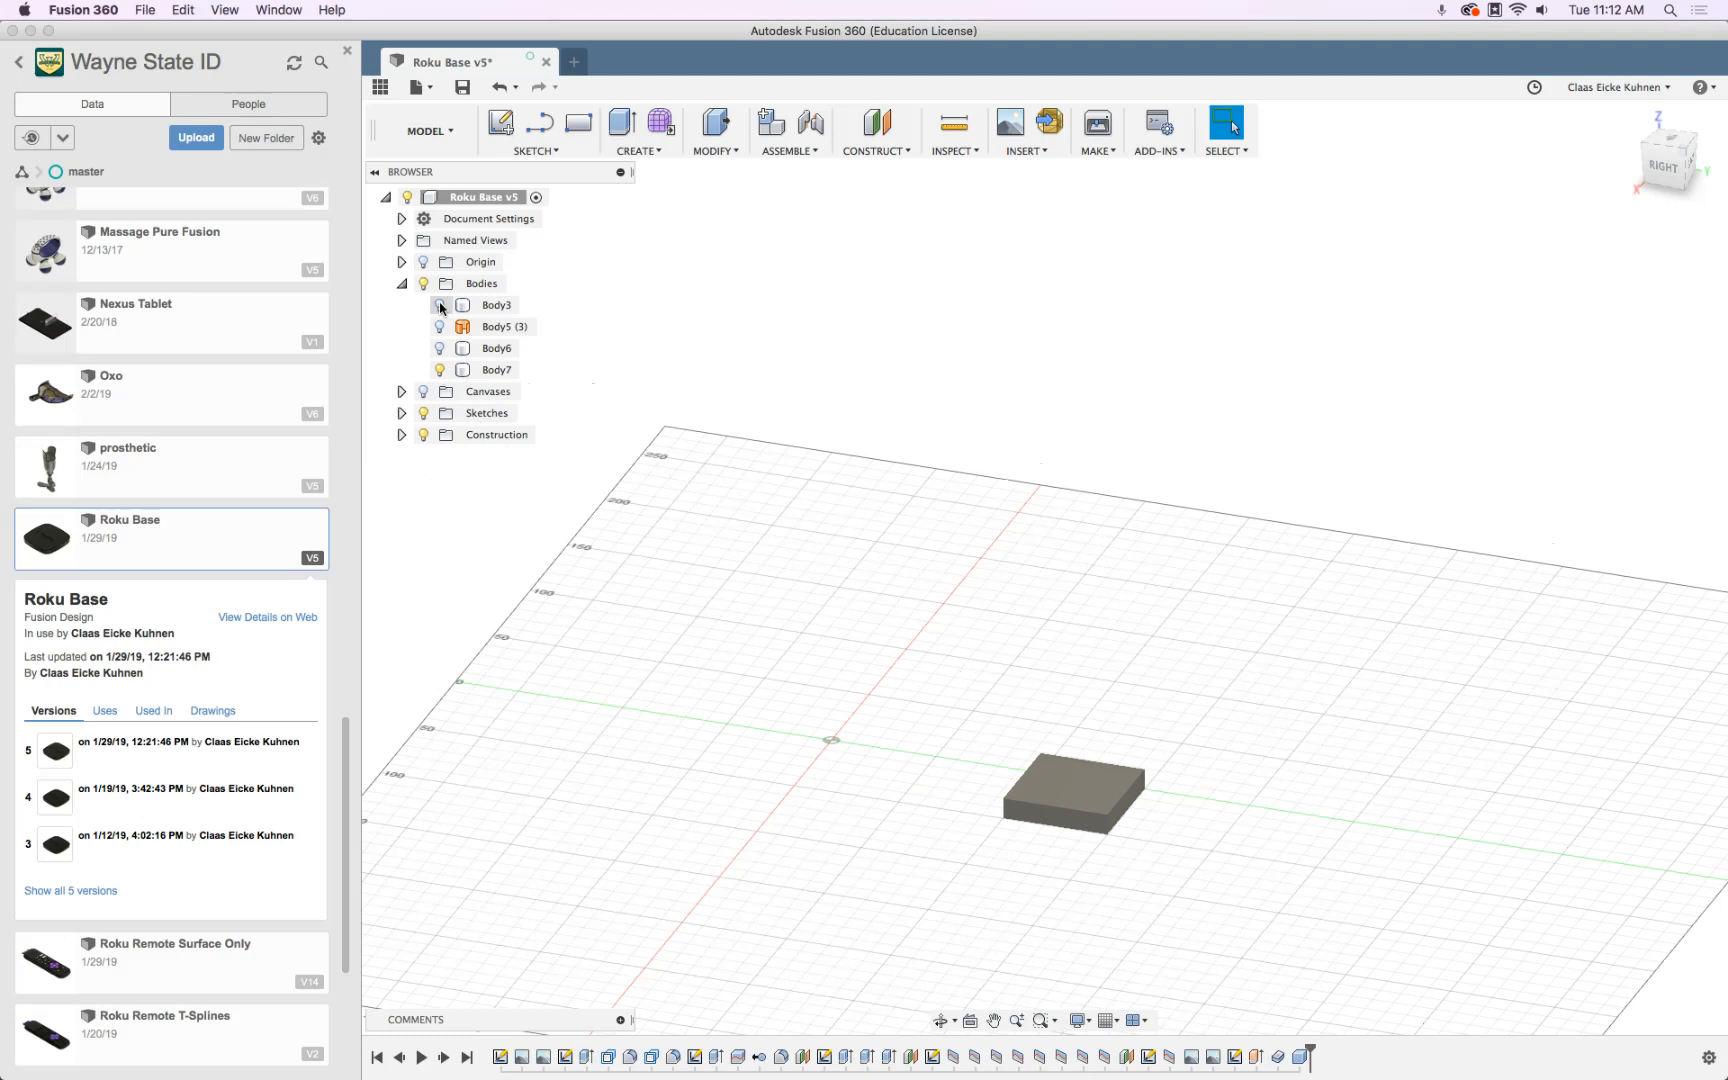
Export the box body as a binary STL with medium refinement, named Cube Scale Reference, to the Desktop
right_click(497, 370)
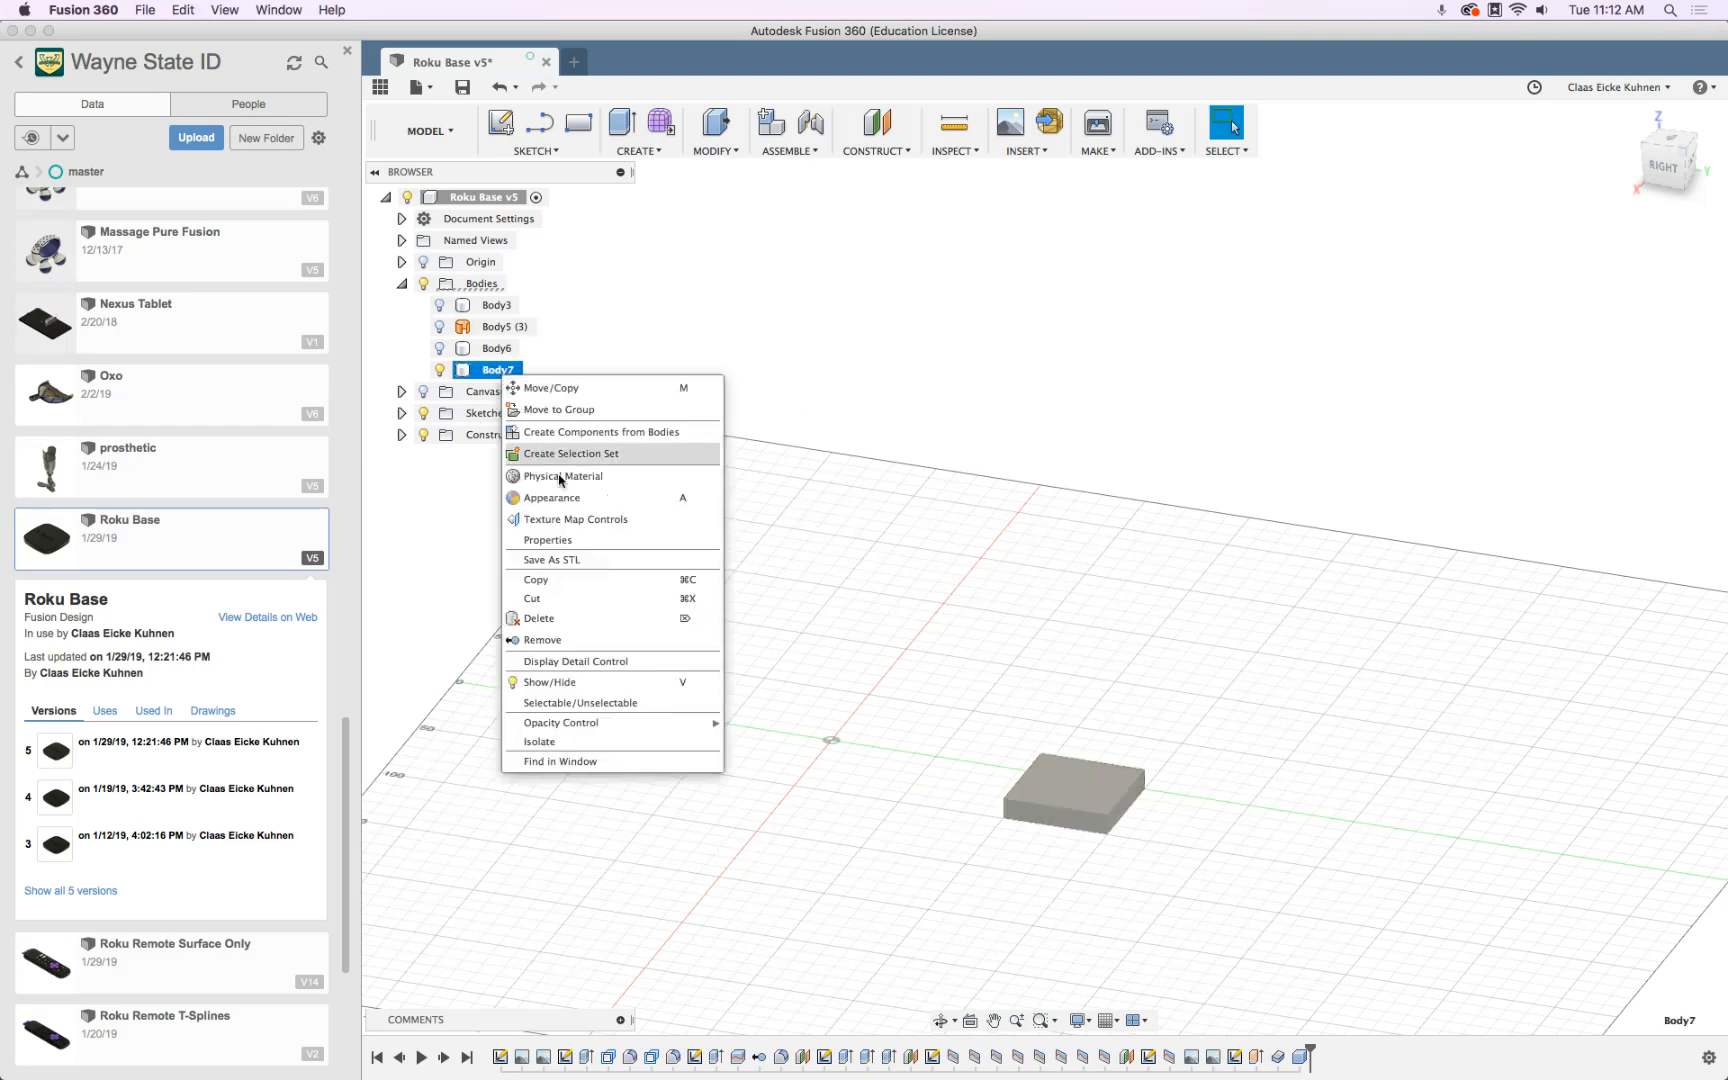
click(589, 563)
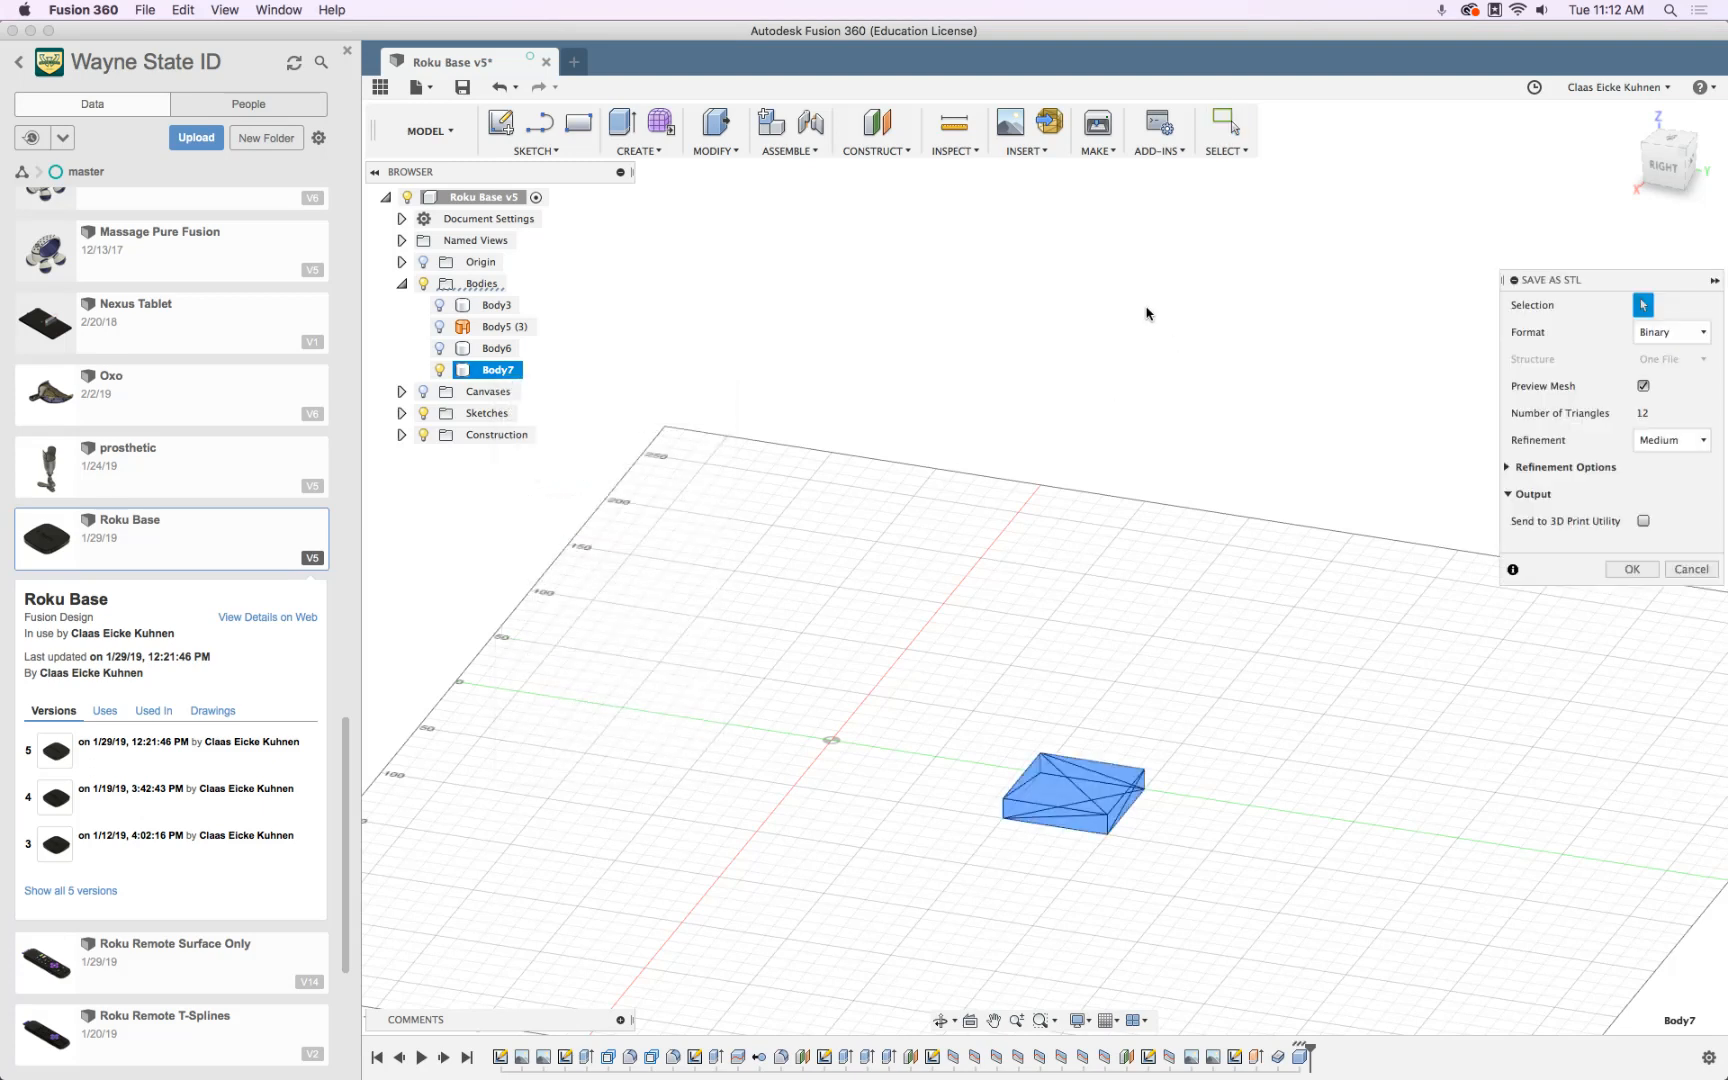
click(1632, 569)
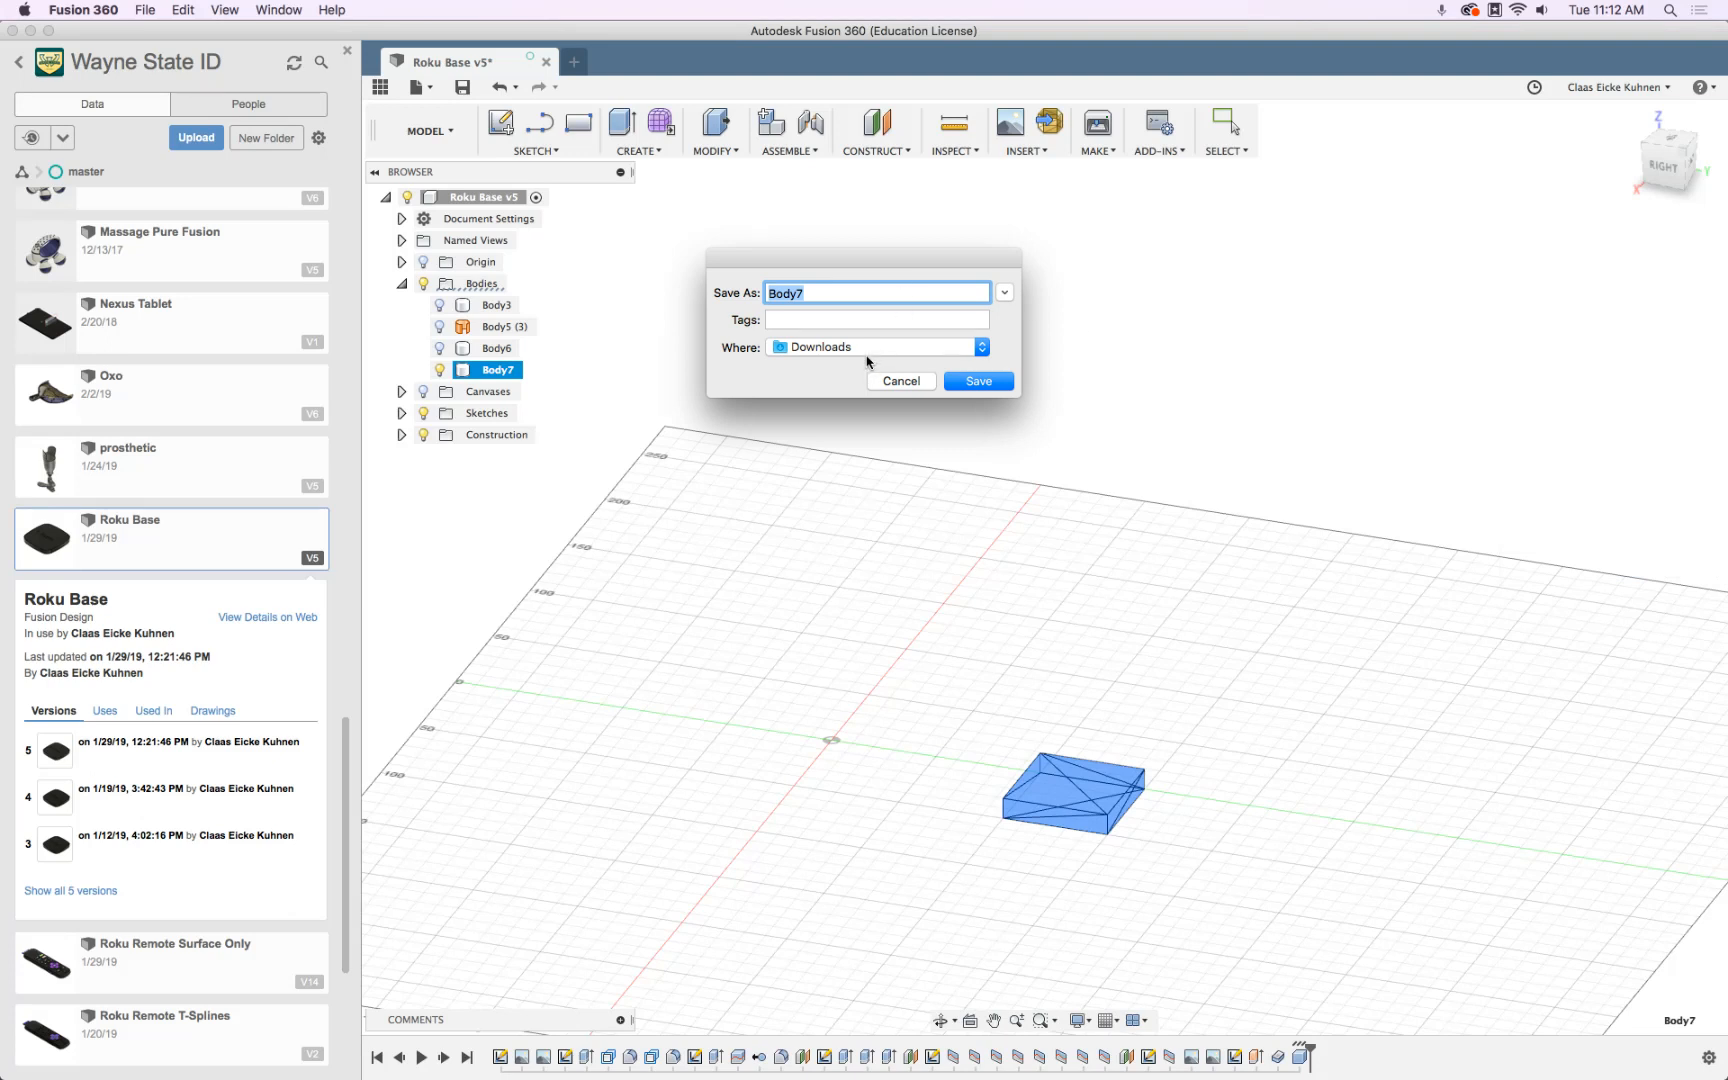
text(Cube Scale Refern)
text(nce)
click(943, 352)
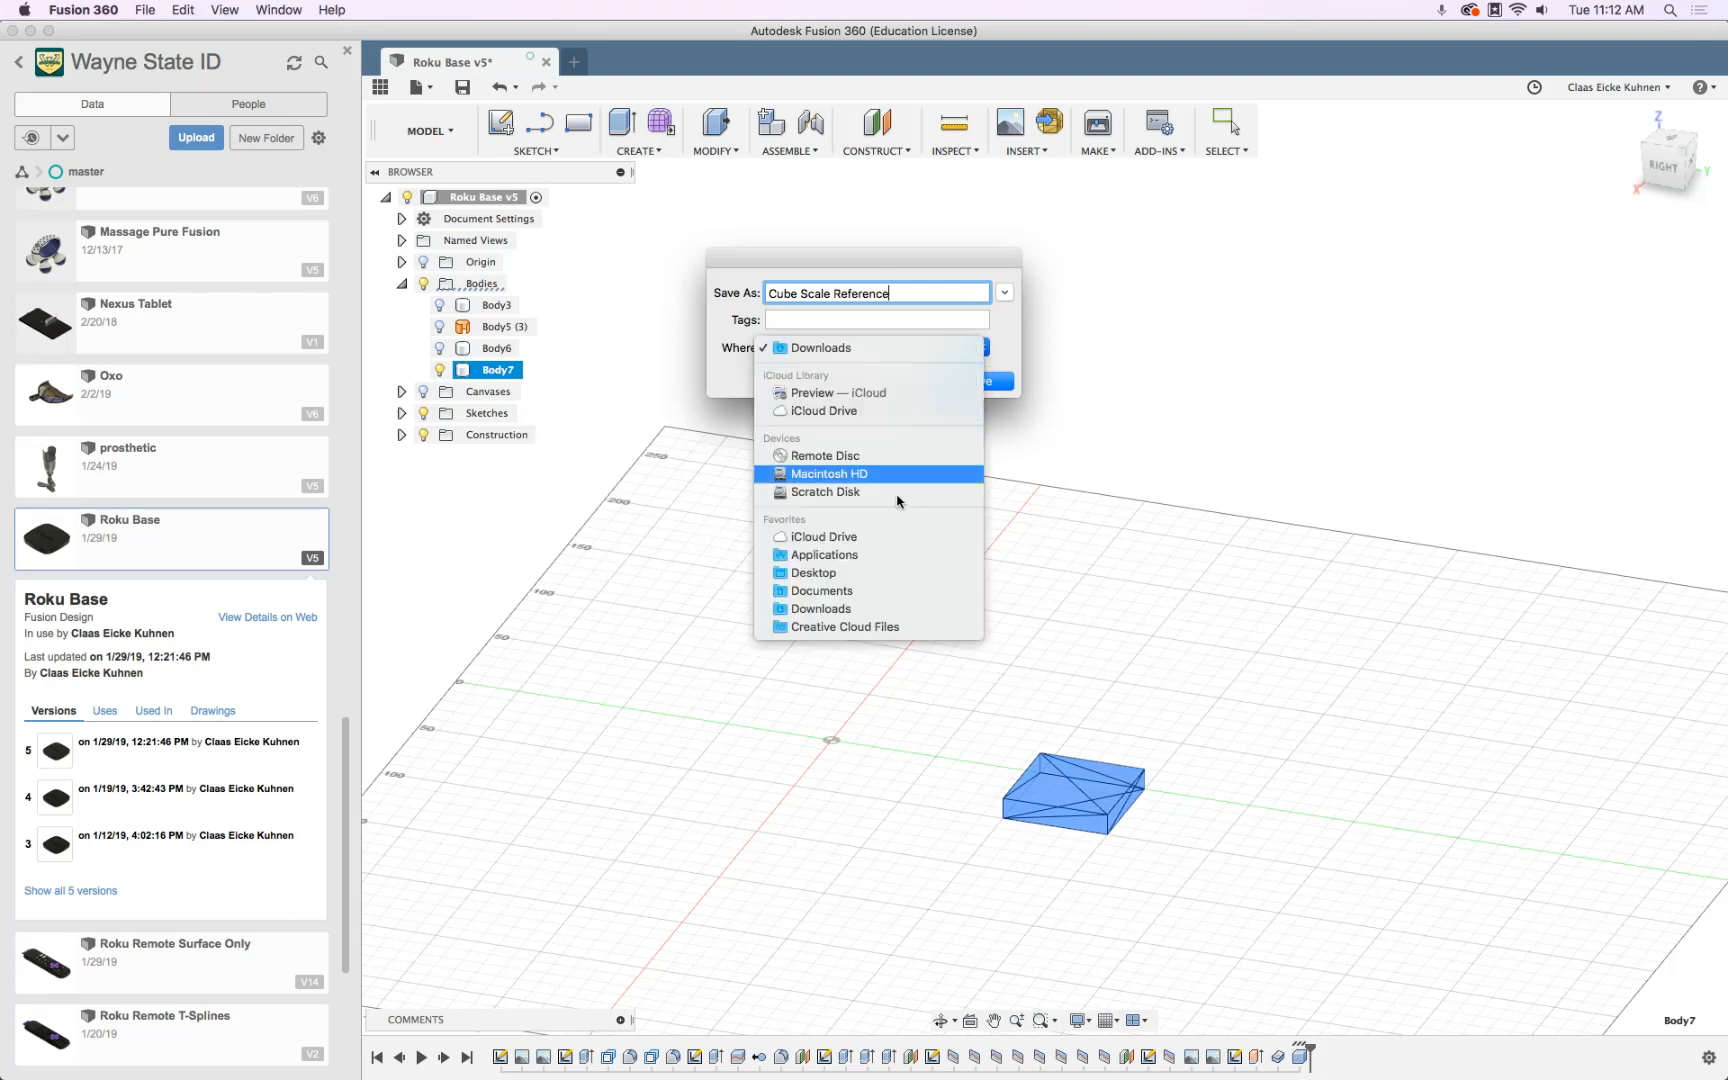
click(937, 494)
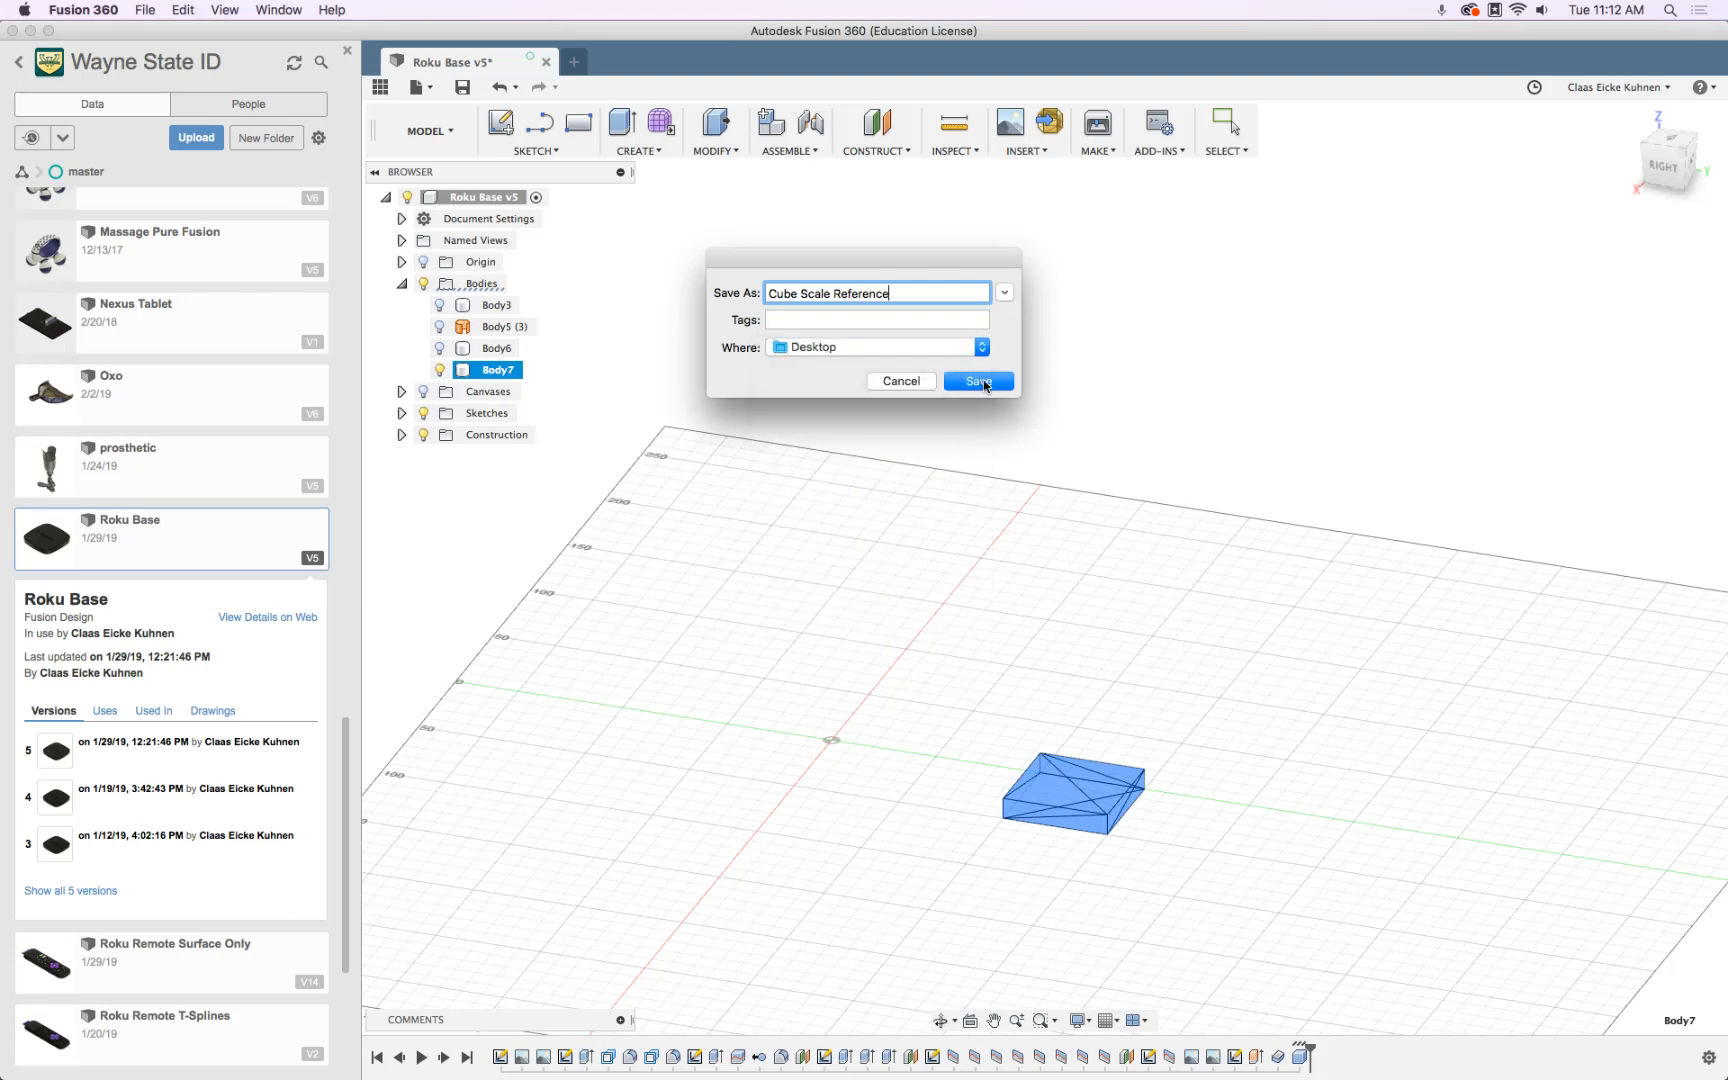
click(987, 385)
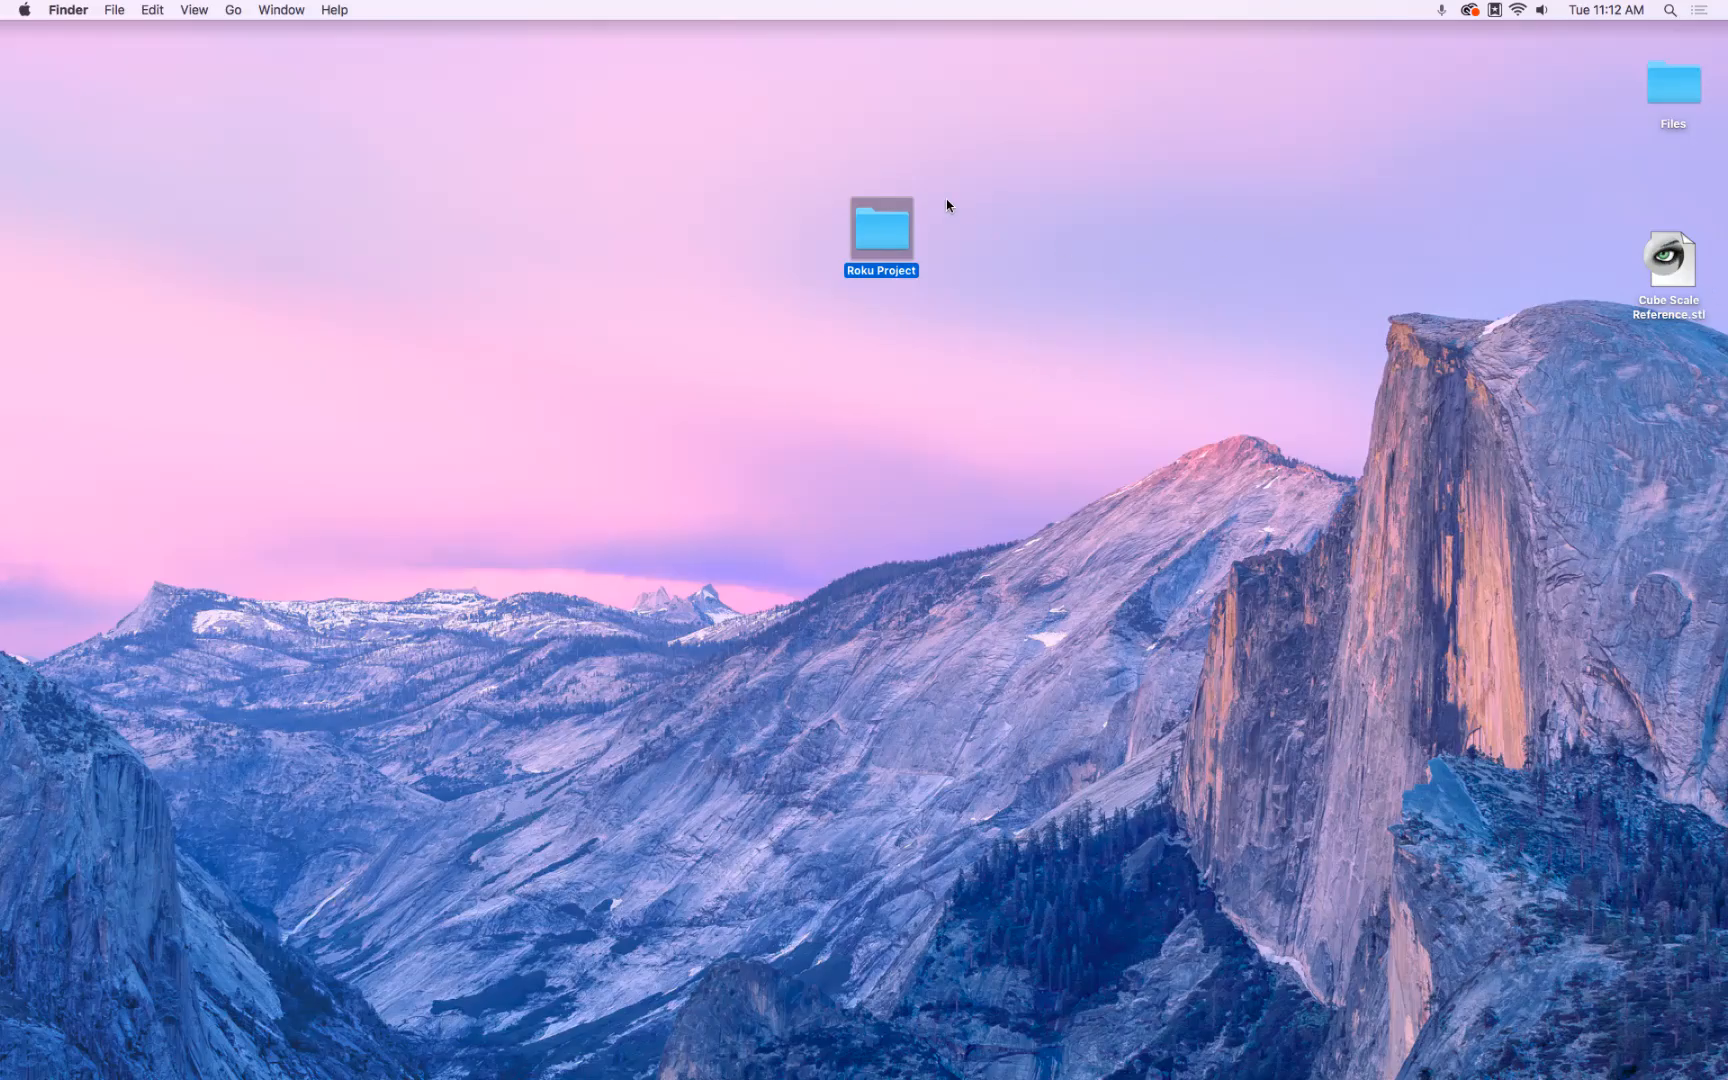
Move Cube Scale Reference.stl from the desktop into the Roku Project folder and switch to Blender
double_click(885, 225)
drag(1668, 258, 910, 640)
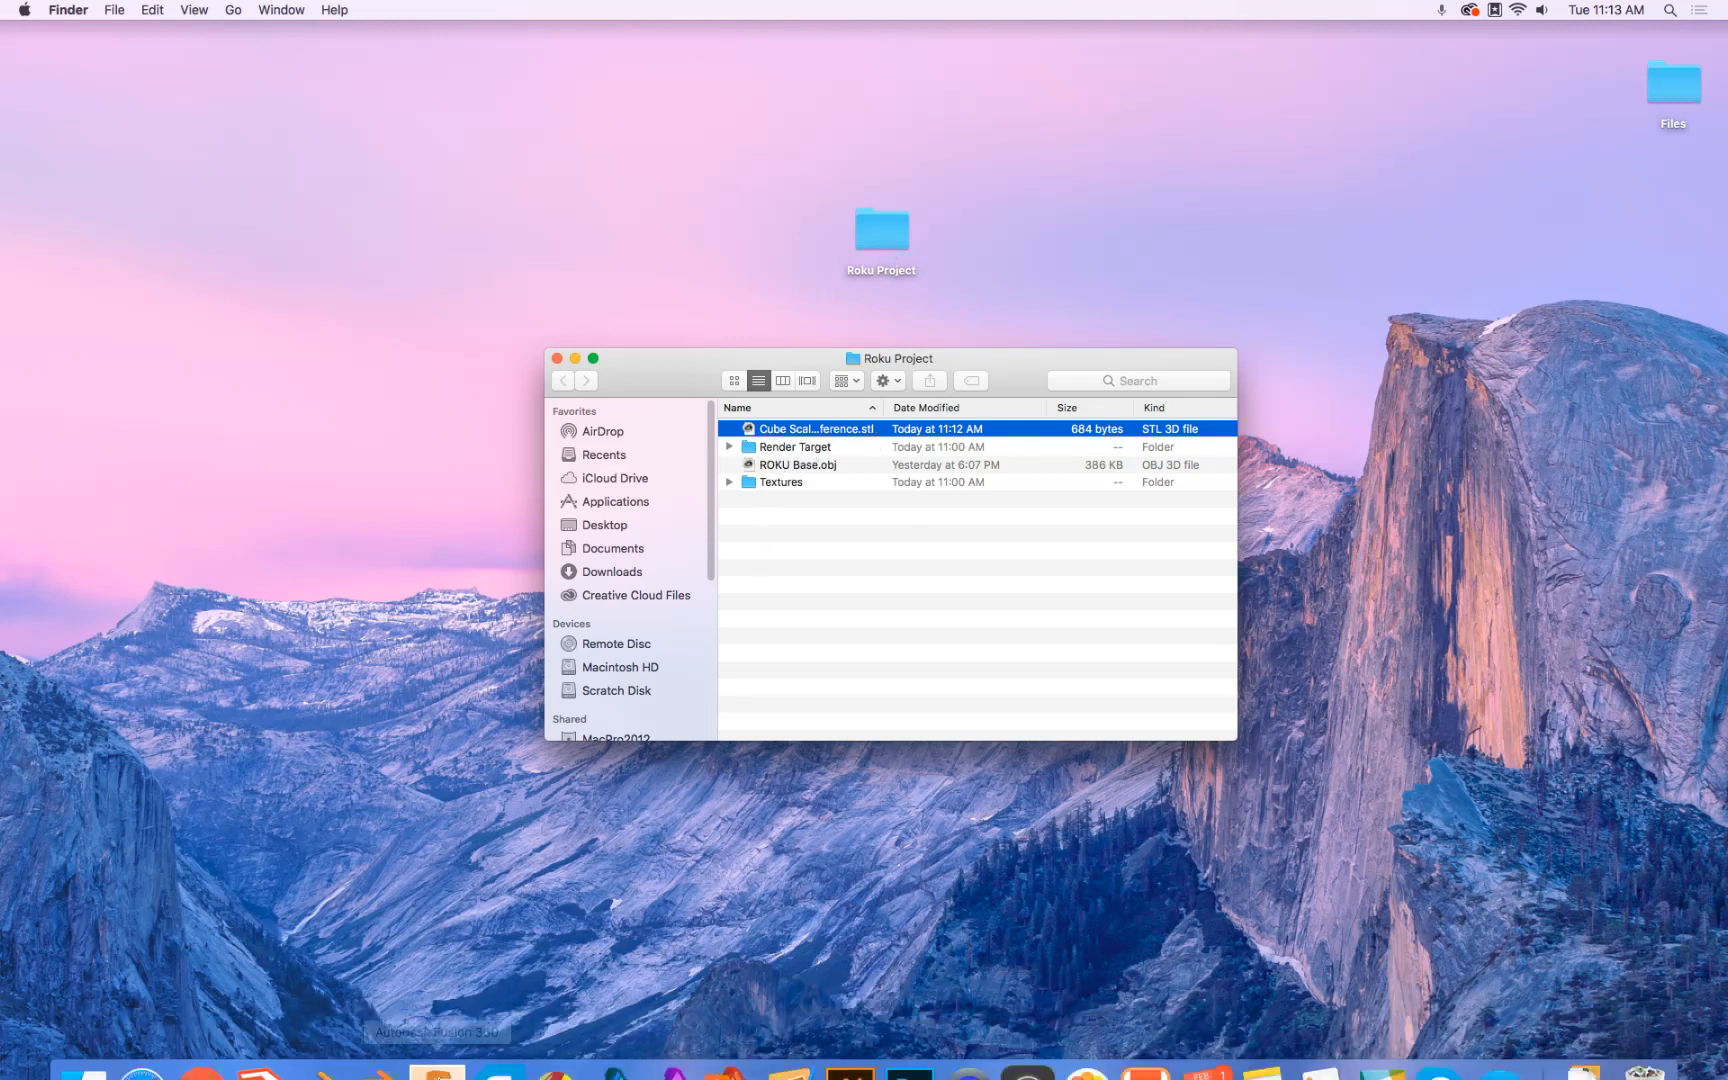
click(388, 1045)
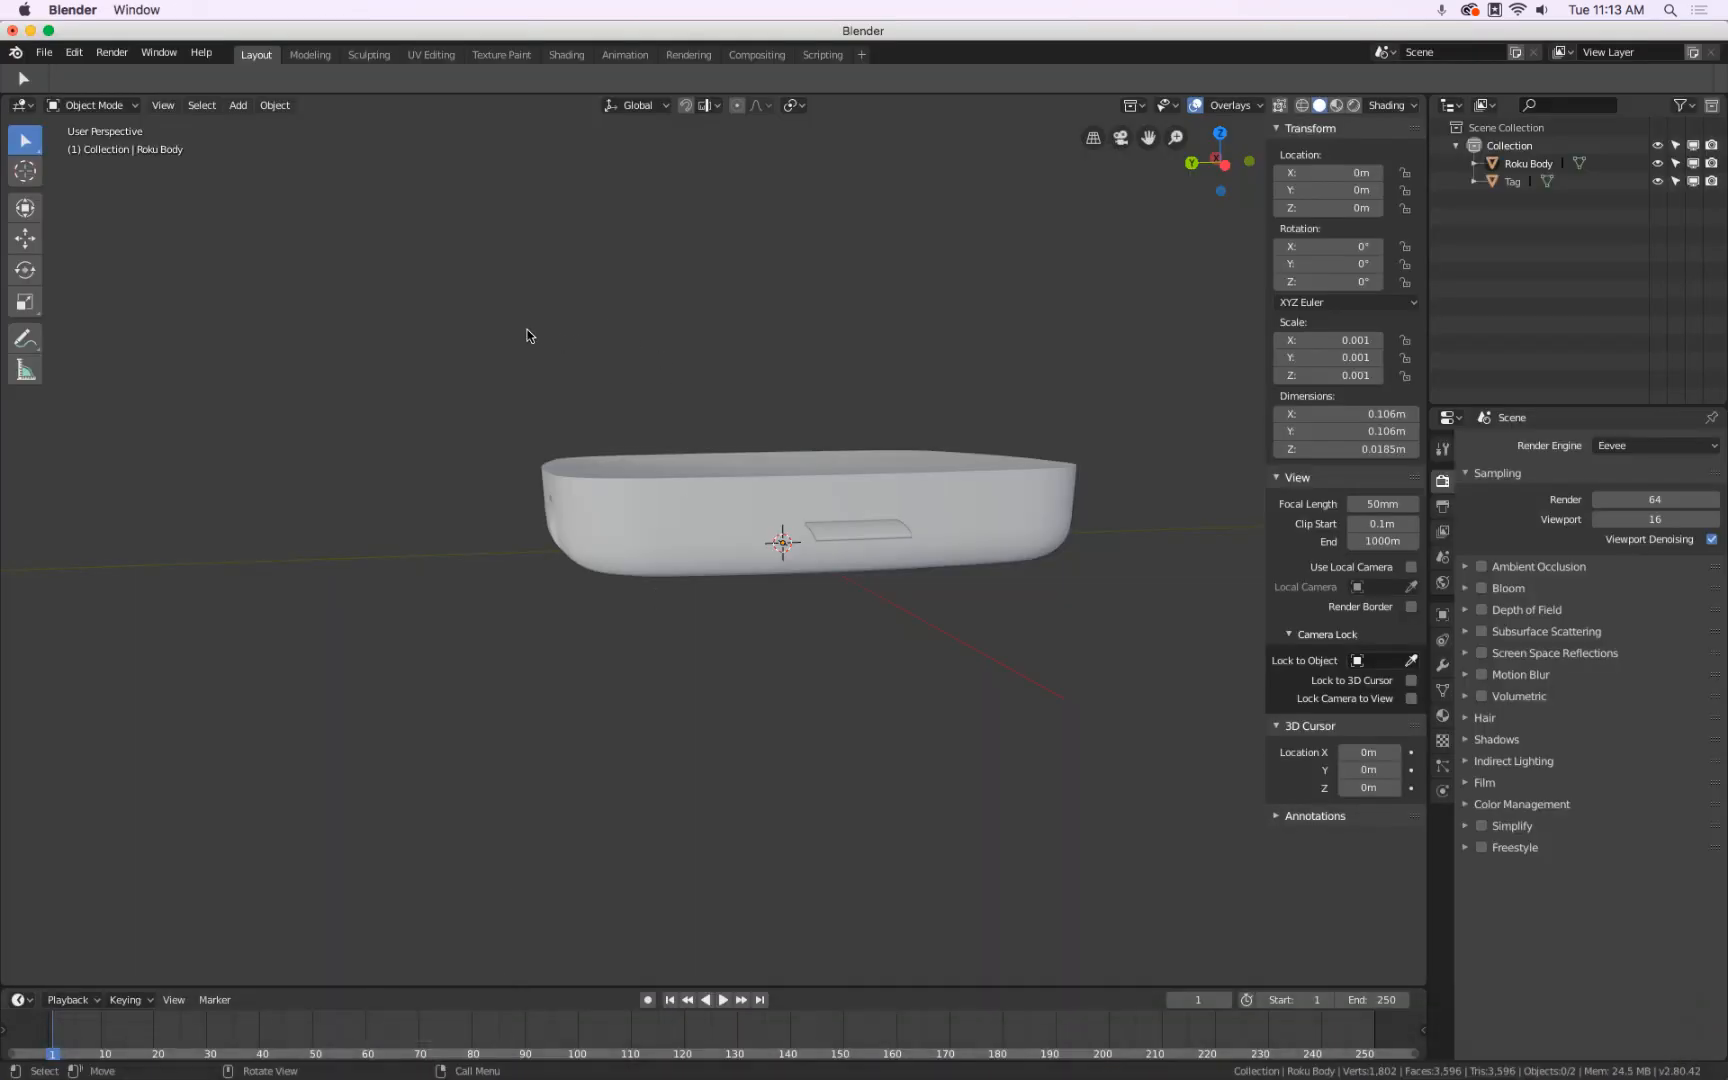
Select the Roku Body and the Tag together and set their scale to 1 on all three axes
click(731, 486)
shift+click(885, 532)
drag(1330, 340, 1320, 375)
text(1)
key(Return)
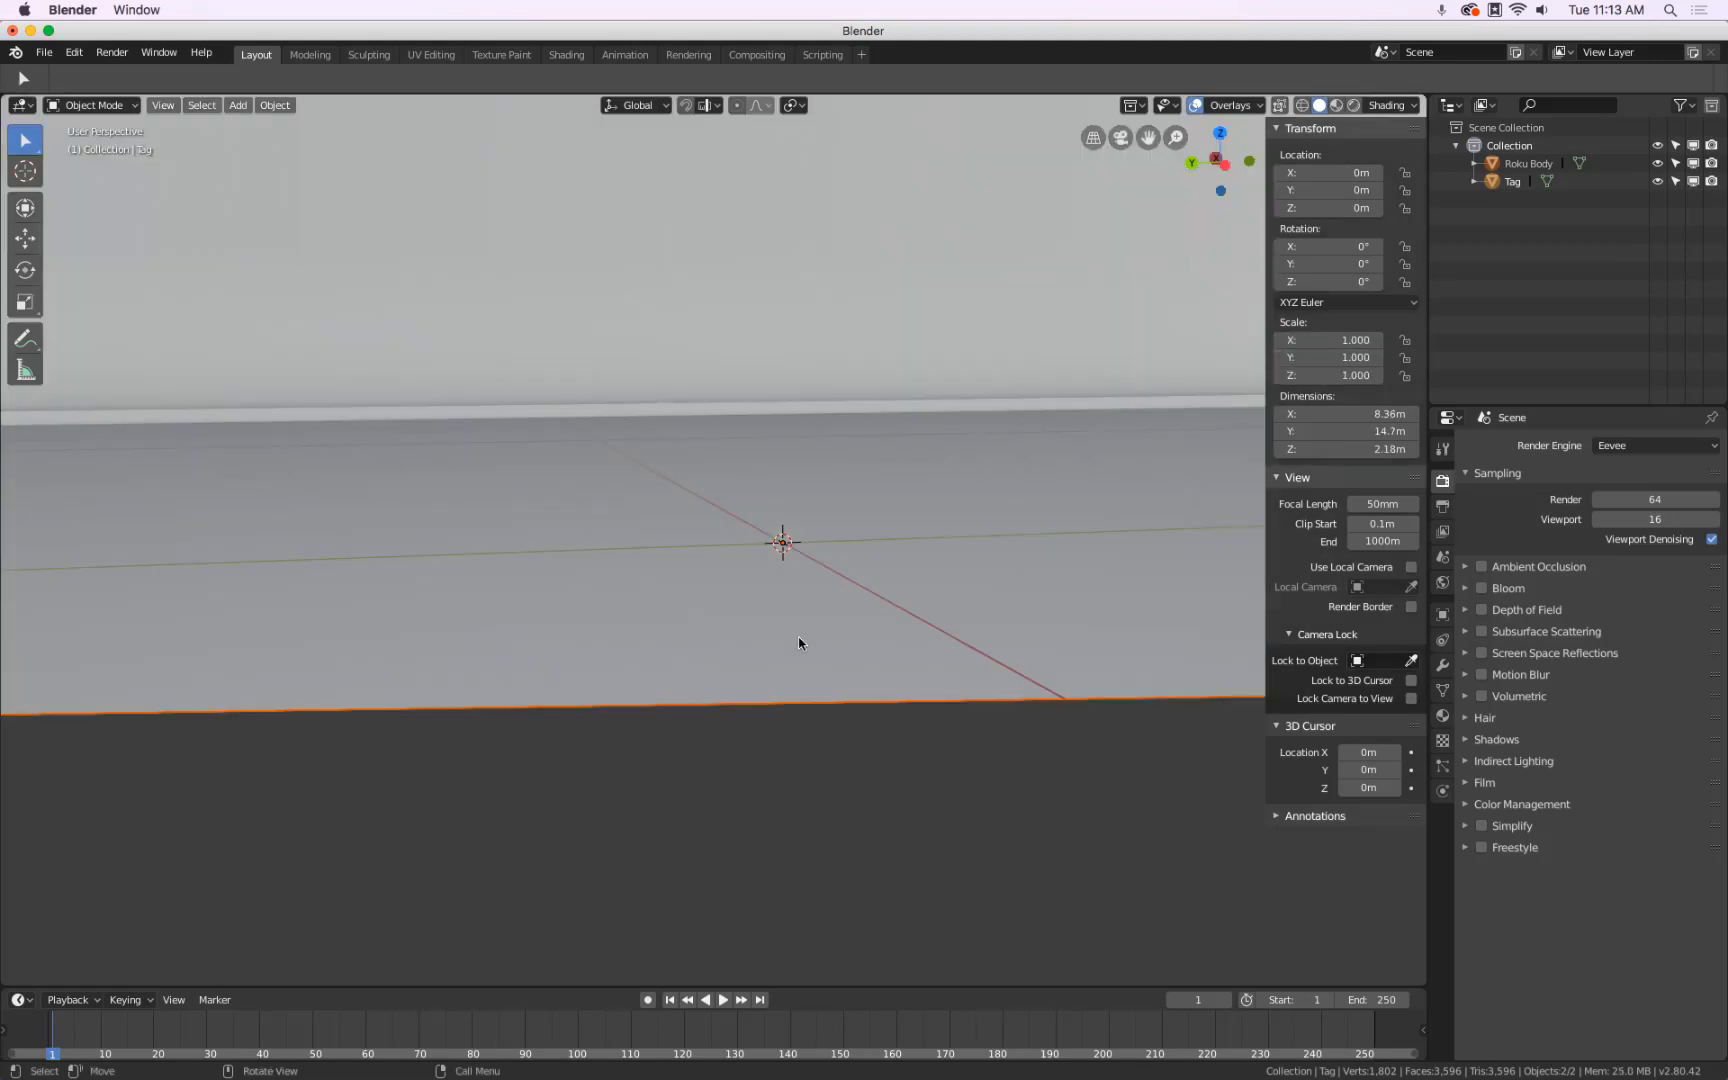
scroll(798, 642, down, 5)
scroll(799, 635, down, 10)
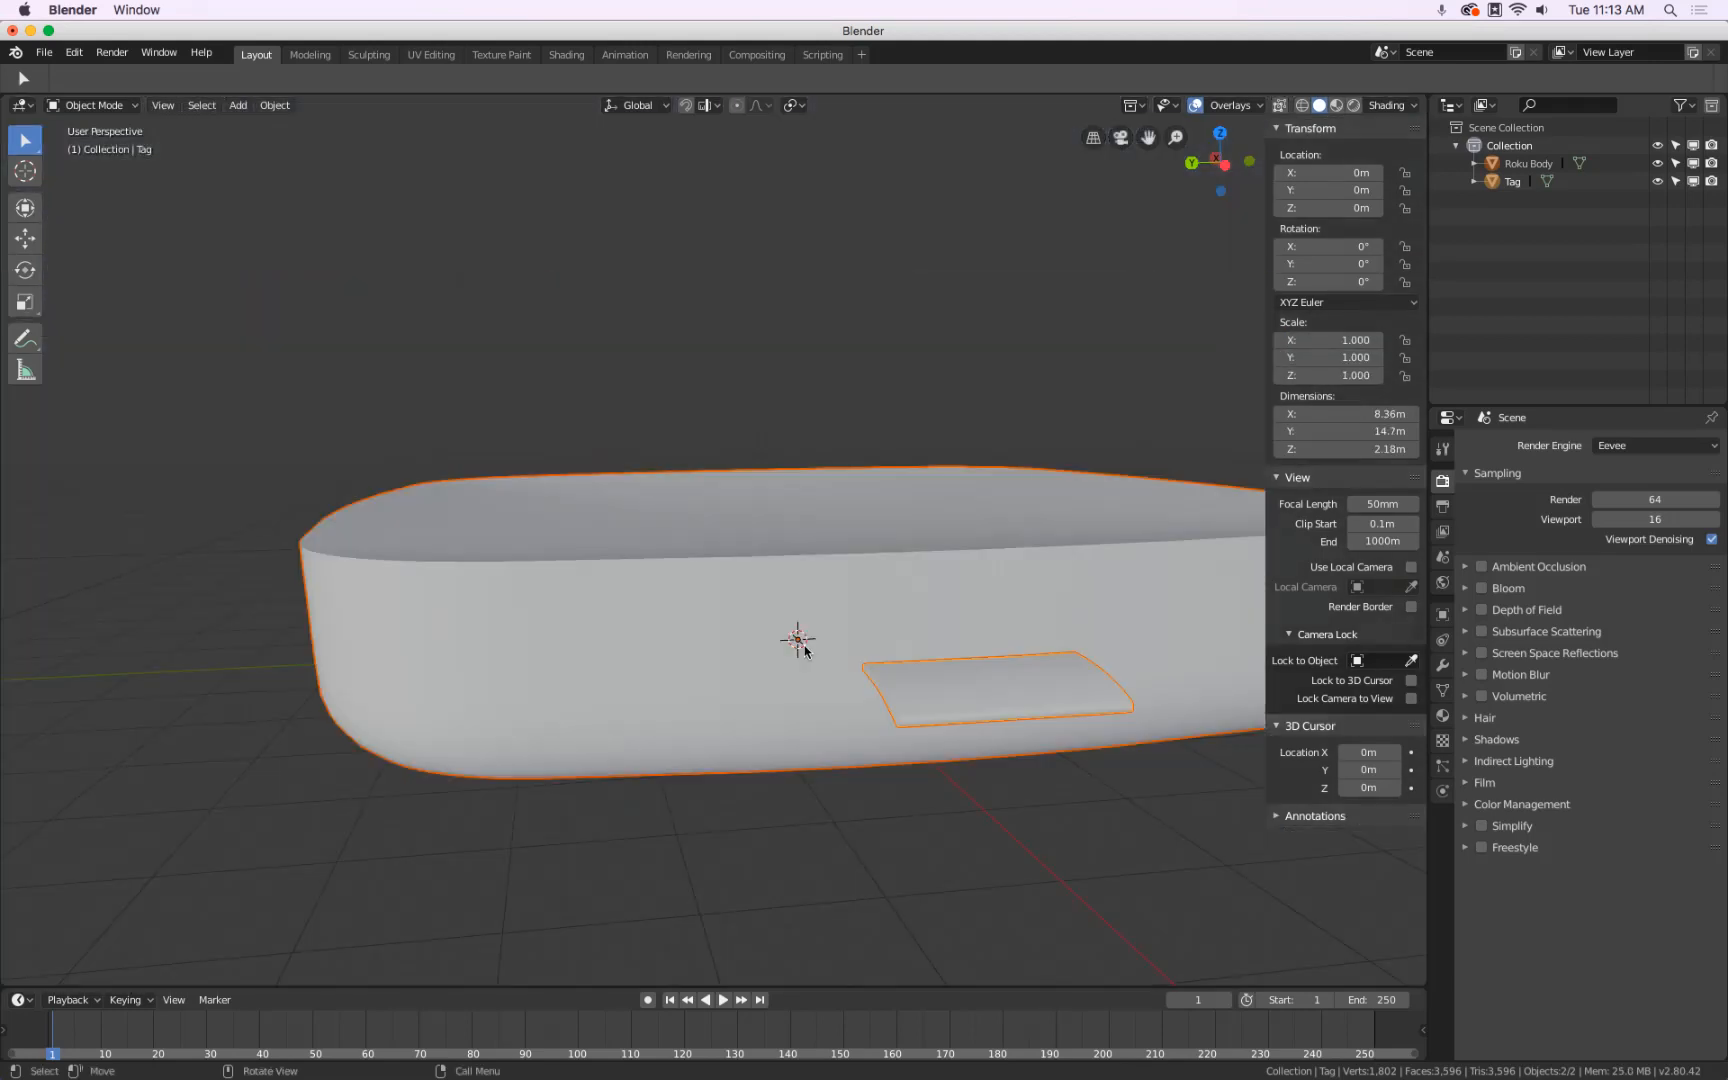
scroll(805, 650, down, 5)
middle_drag(805, 650, 821, 721)
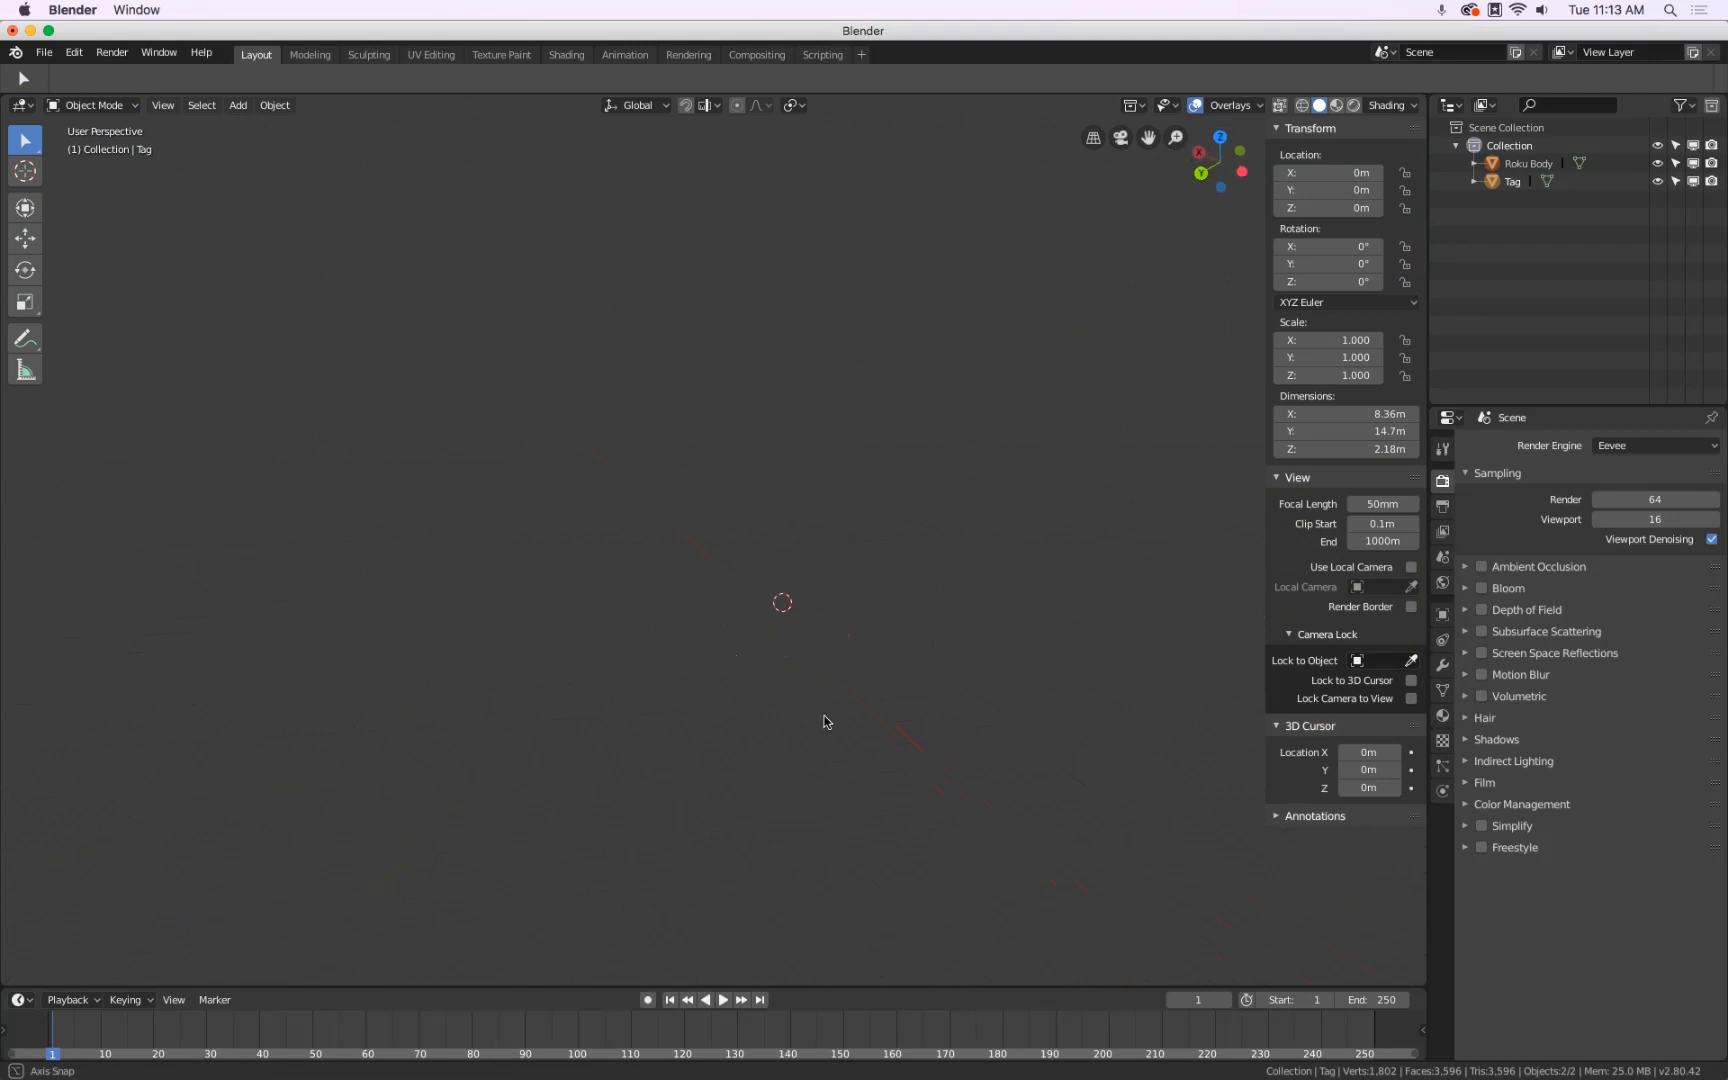
scroll(821, 721, up, 8)
Import Cube Scale Reference.stl from the Roku Project folder with scale 1.00, Y Forward and Z Up
click(44, 52)
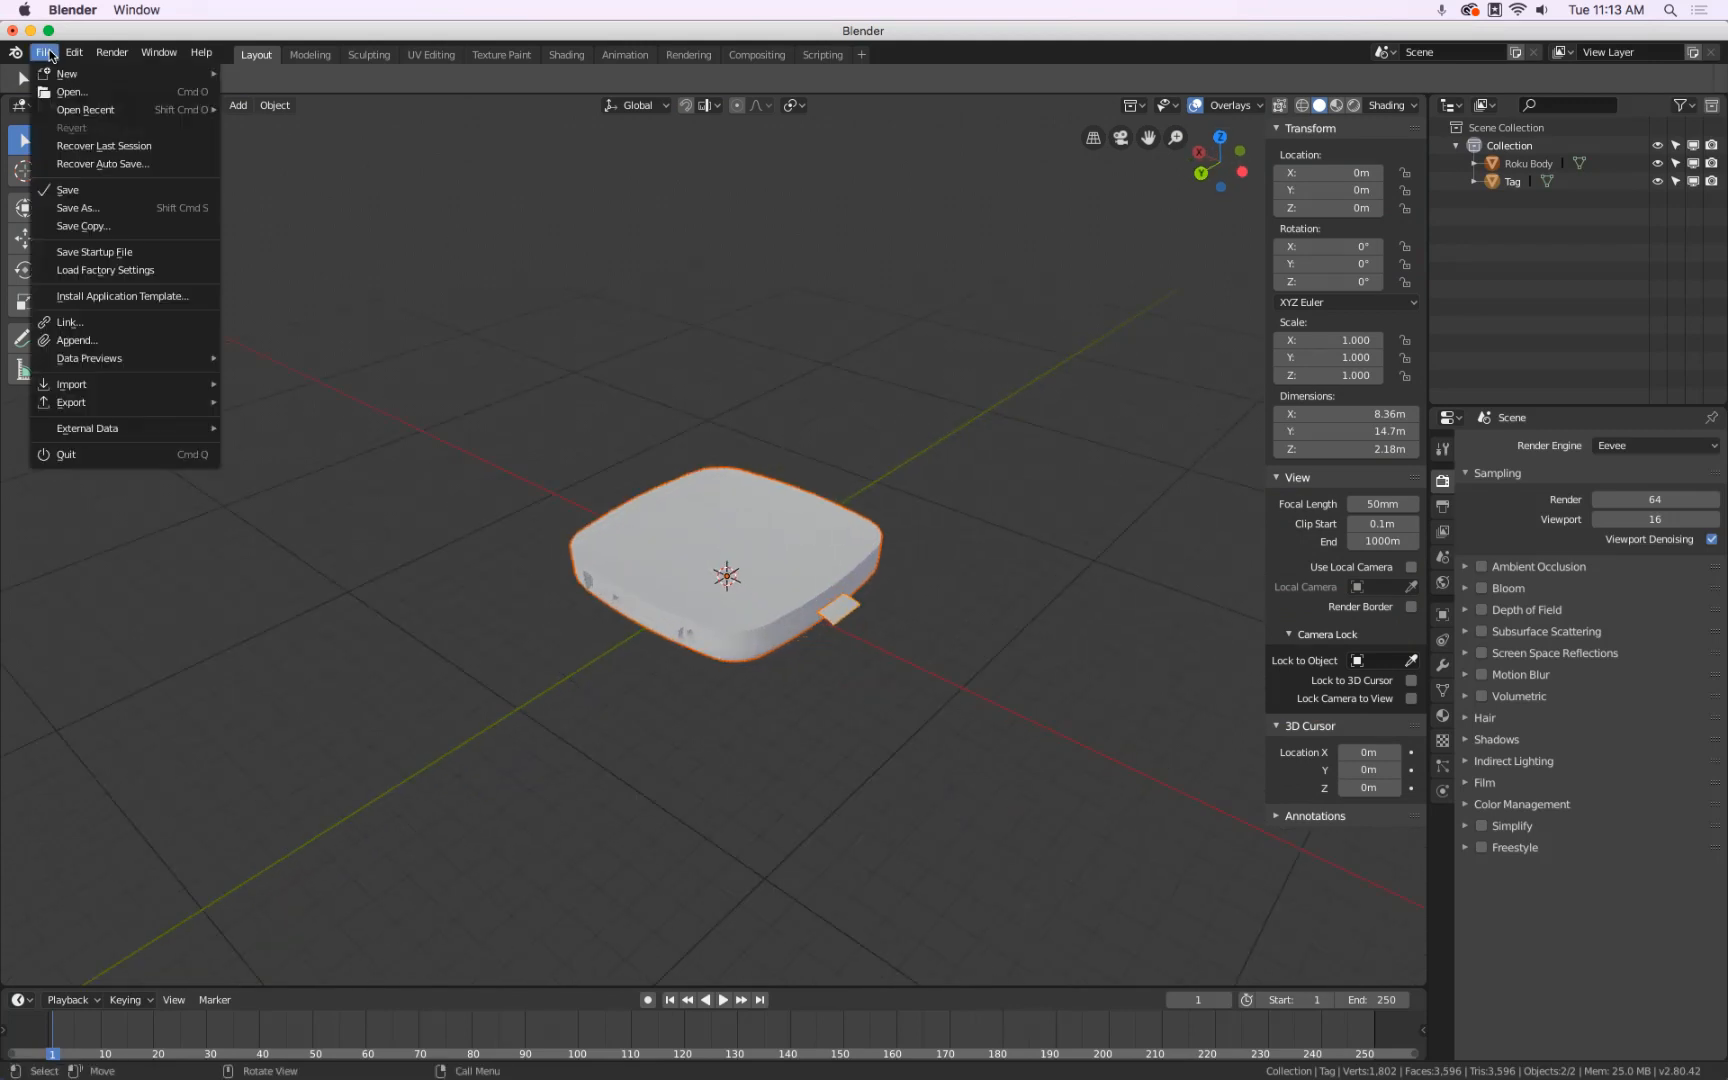
mouse_move(105, 393)
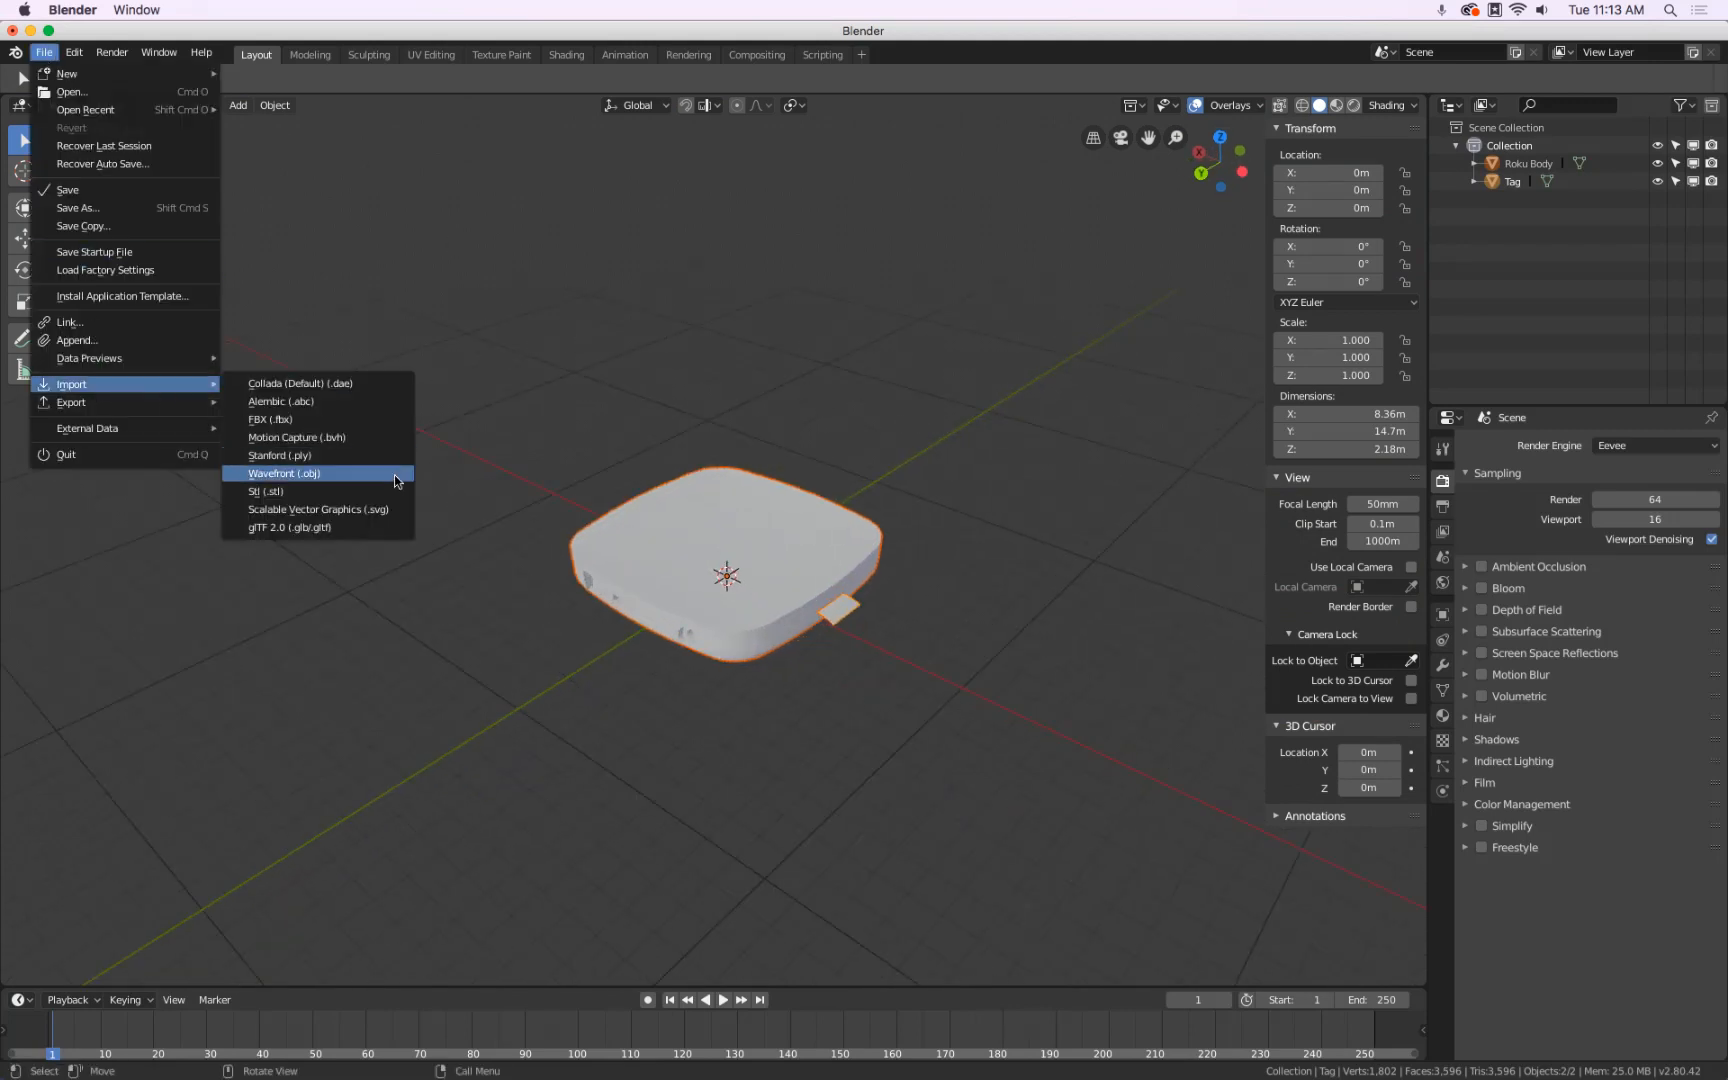
click(376, 492)
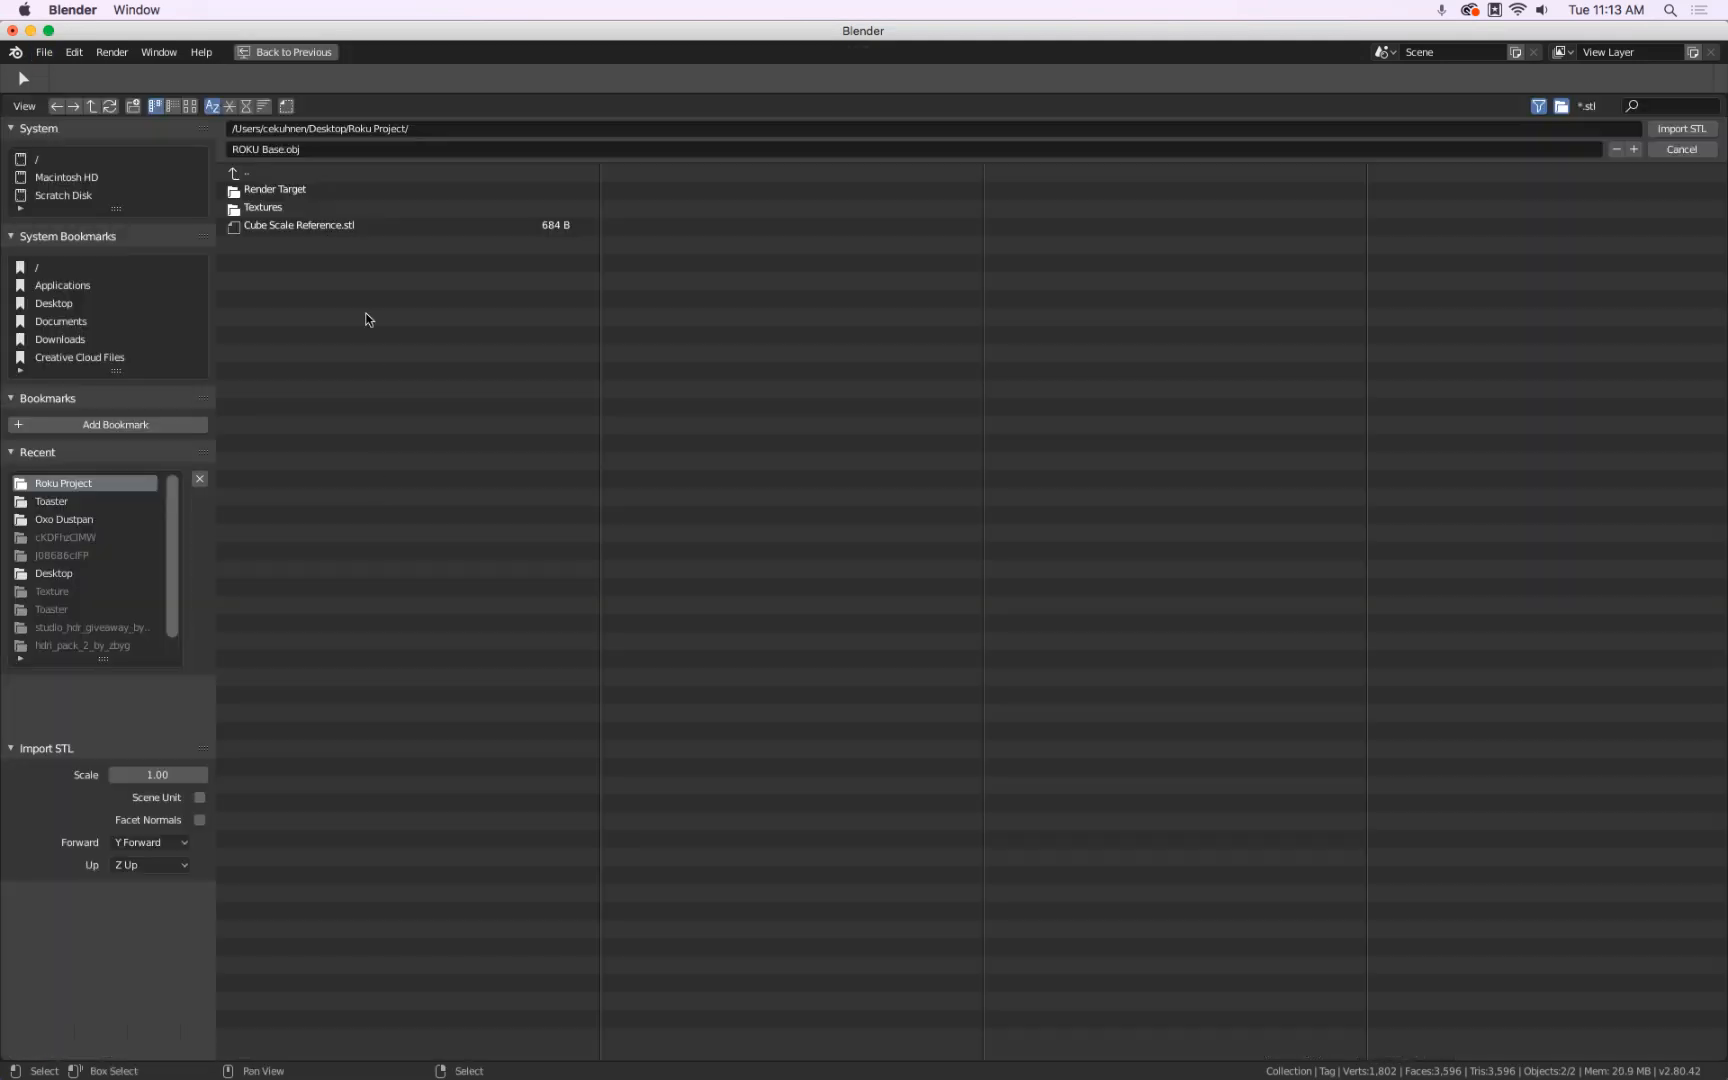
click(317, 223)
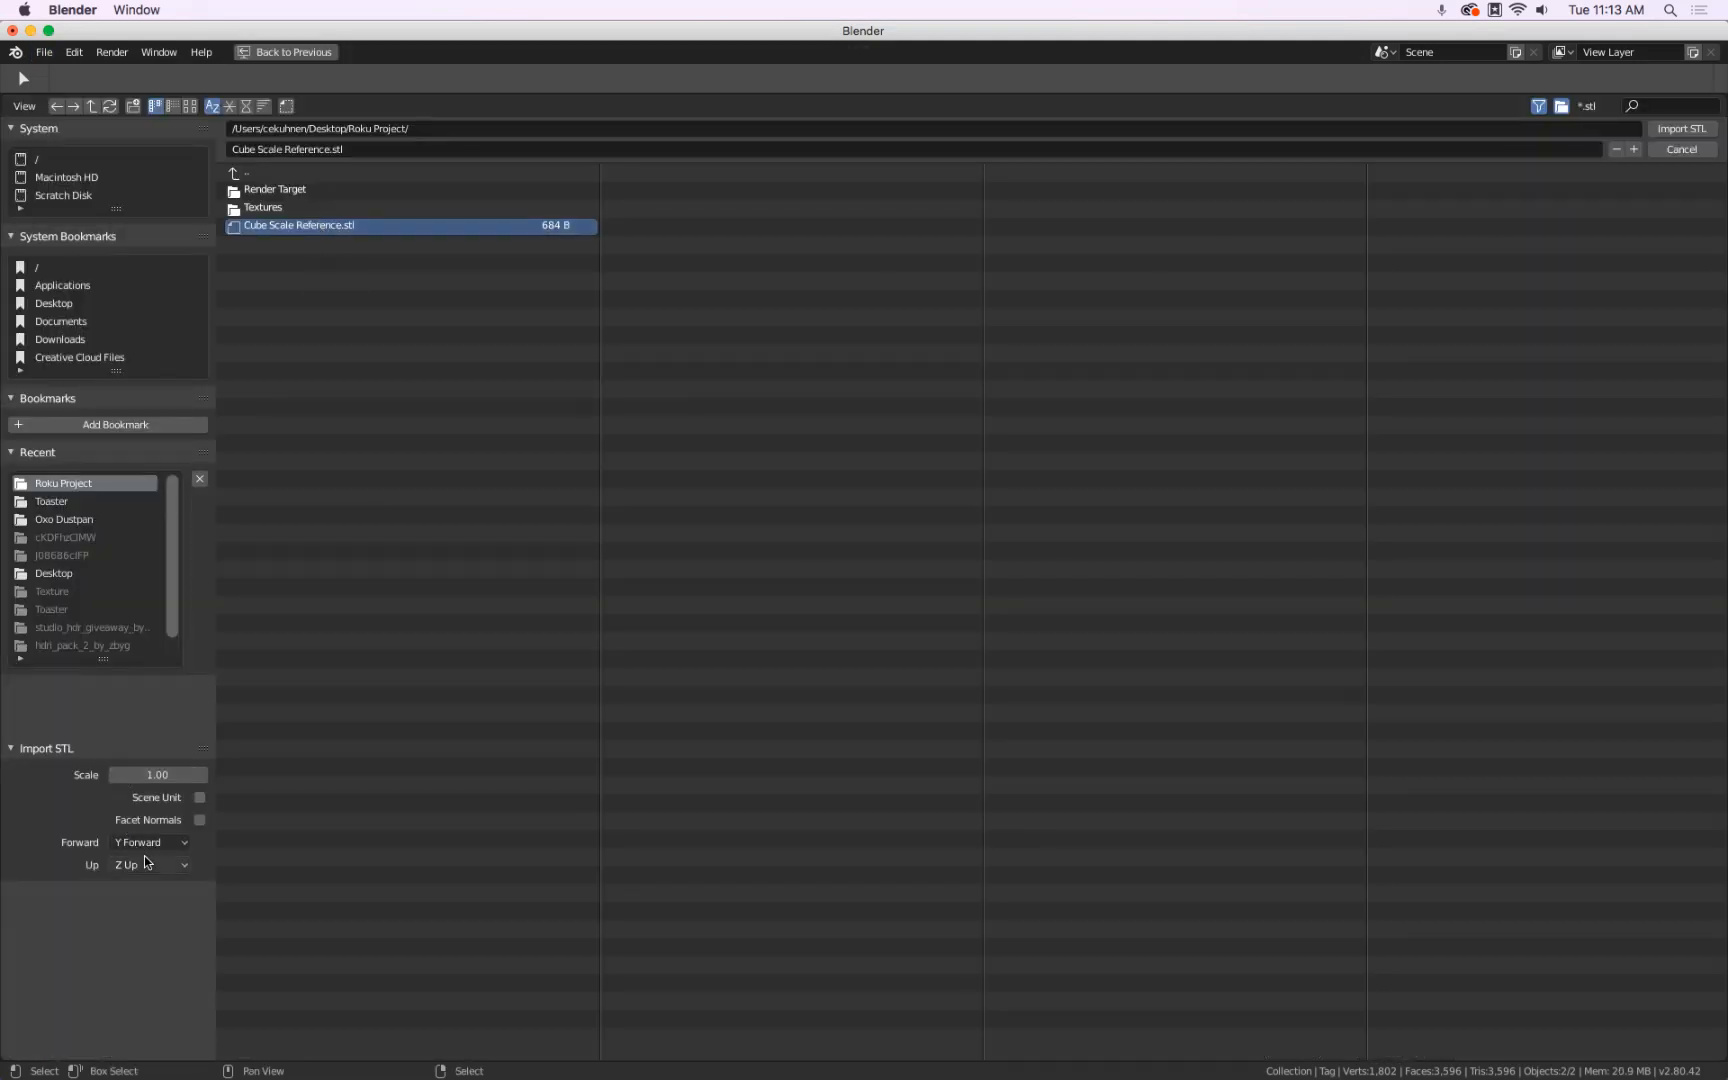
click(1680, 131)
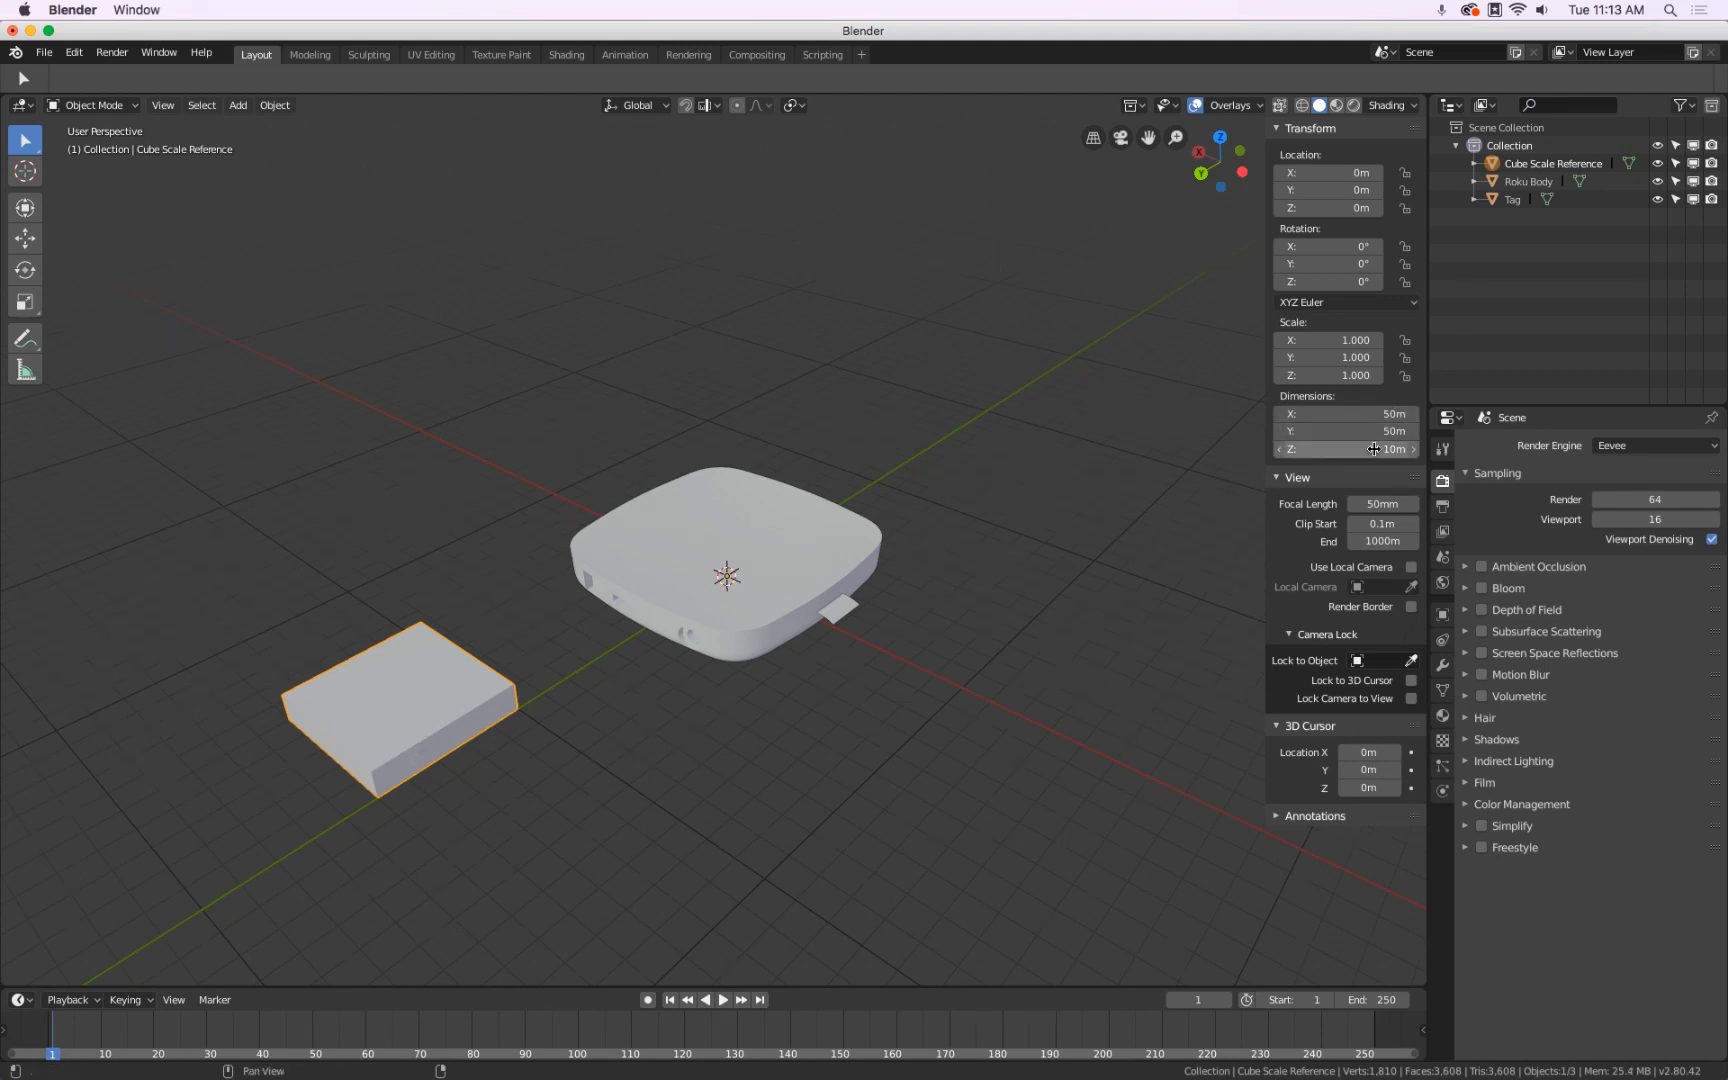
Compare the Roku Body's dimensions with the reference box, and set the box's scale to 0.001 on all three axes
click(796, 528)
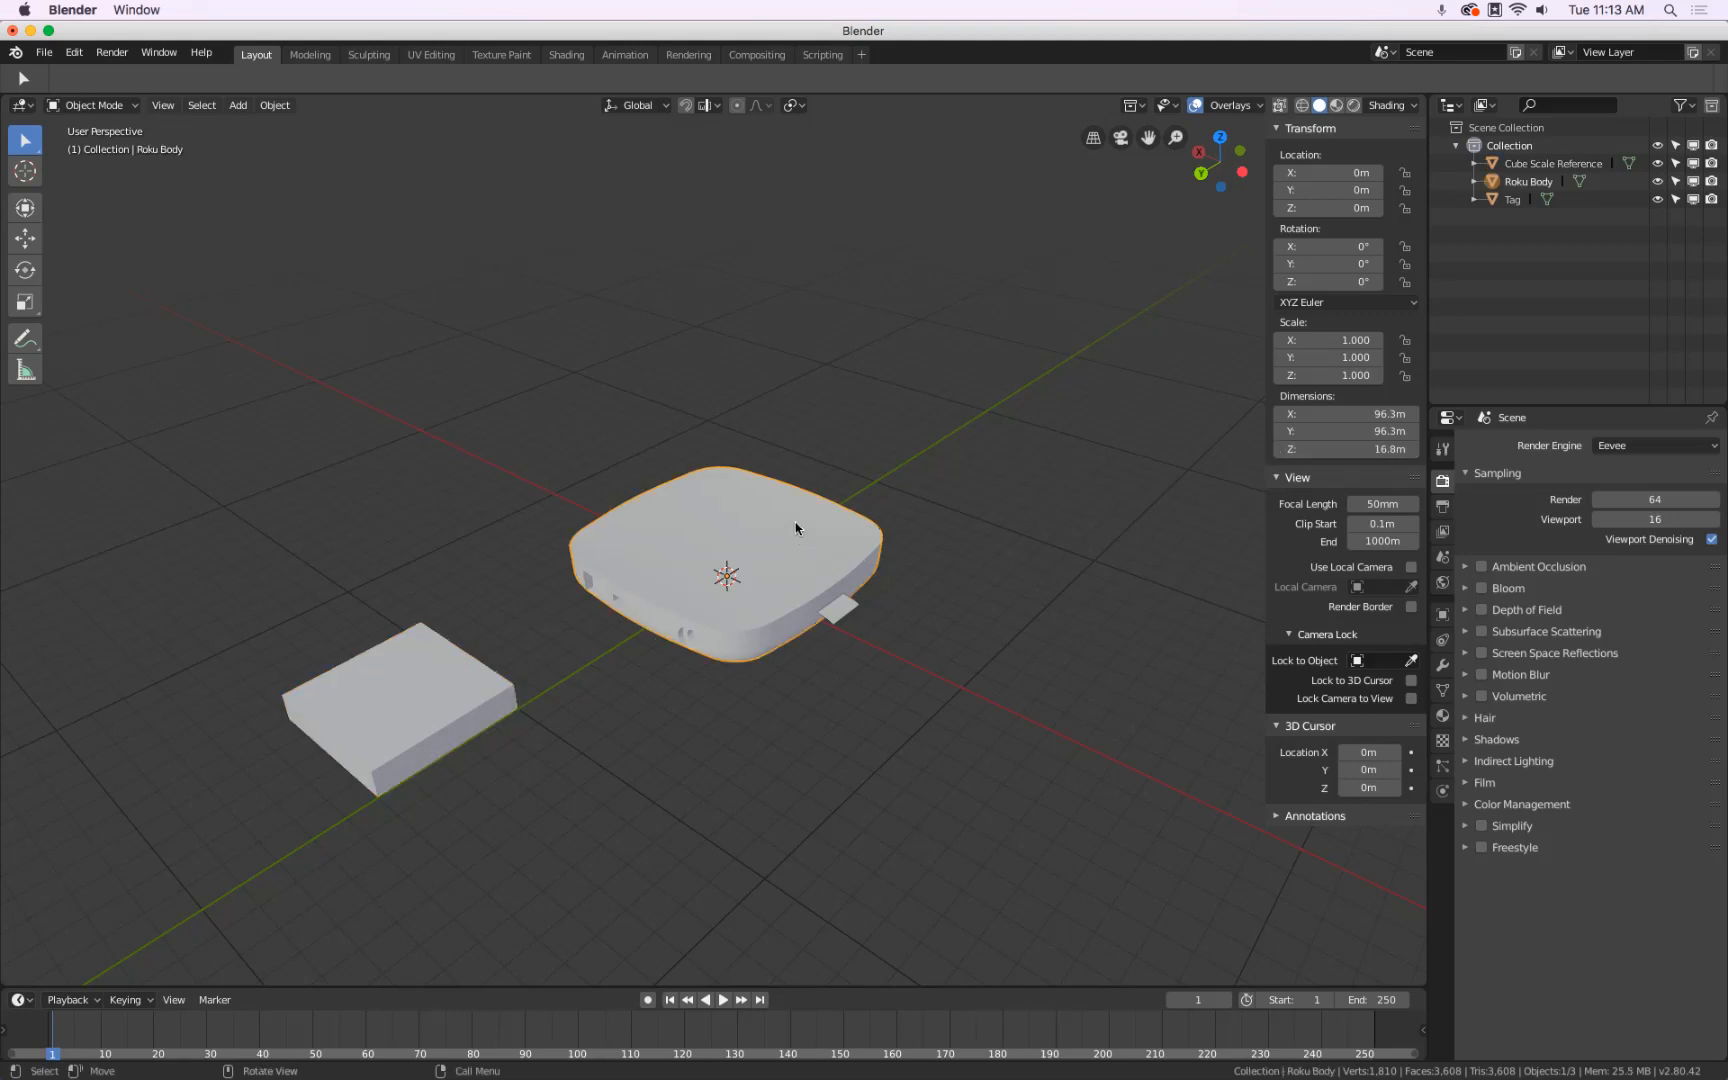
click(443, 702)
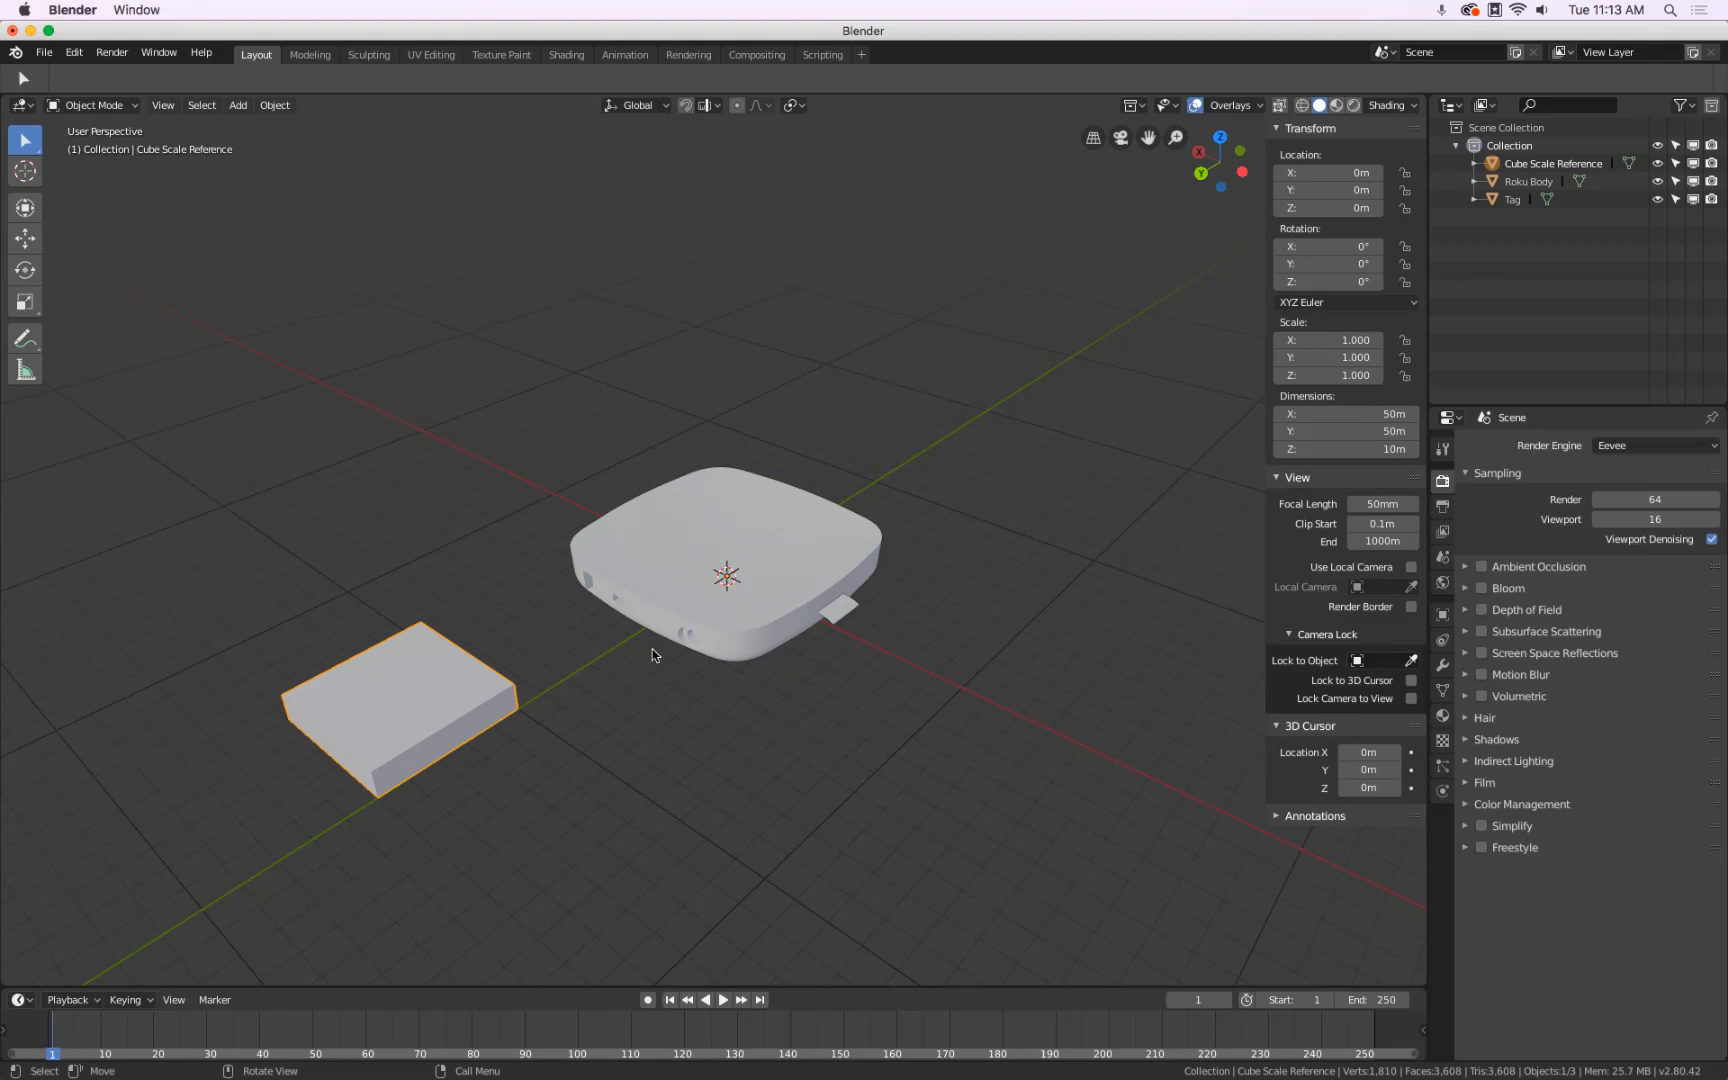
drag(1310, 340, 1312, 376)
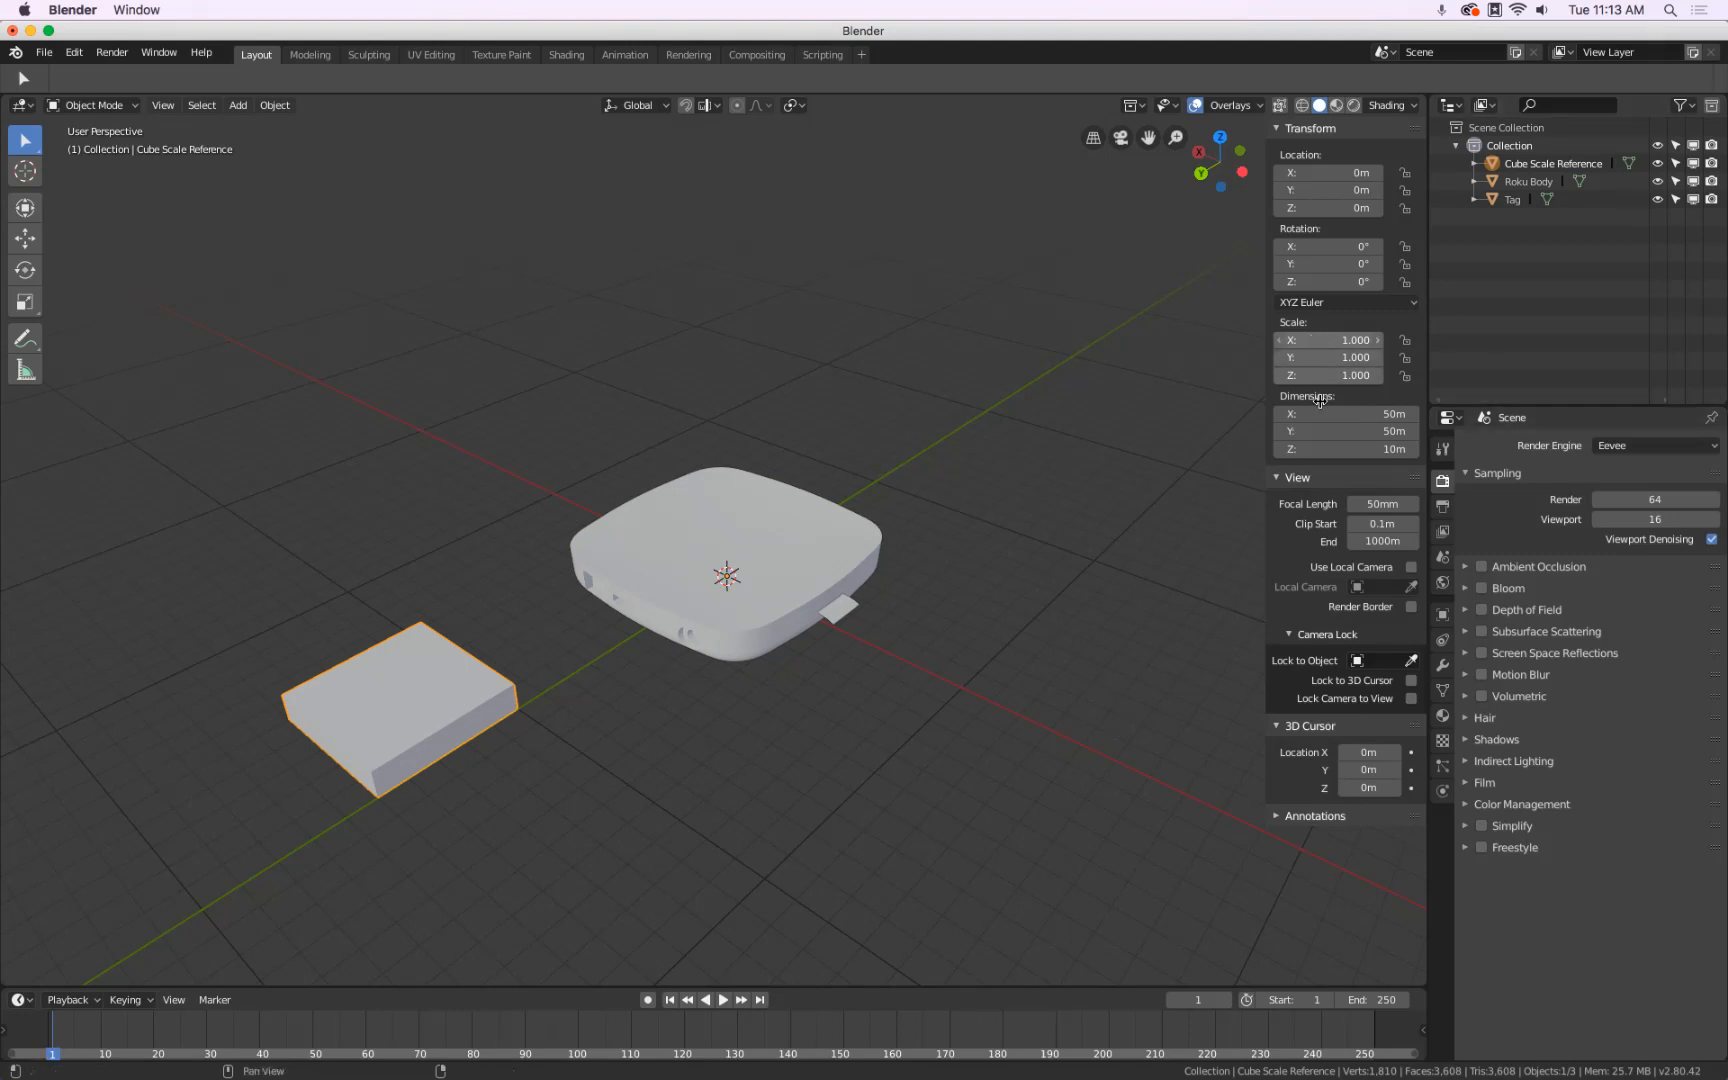
text(.001)
key(Return)
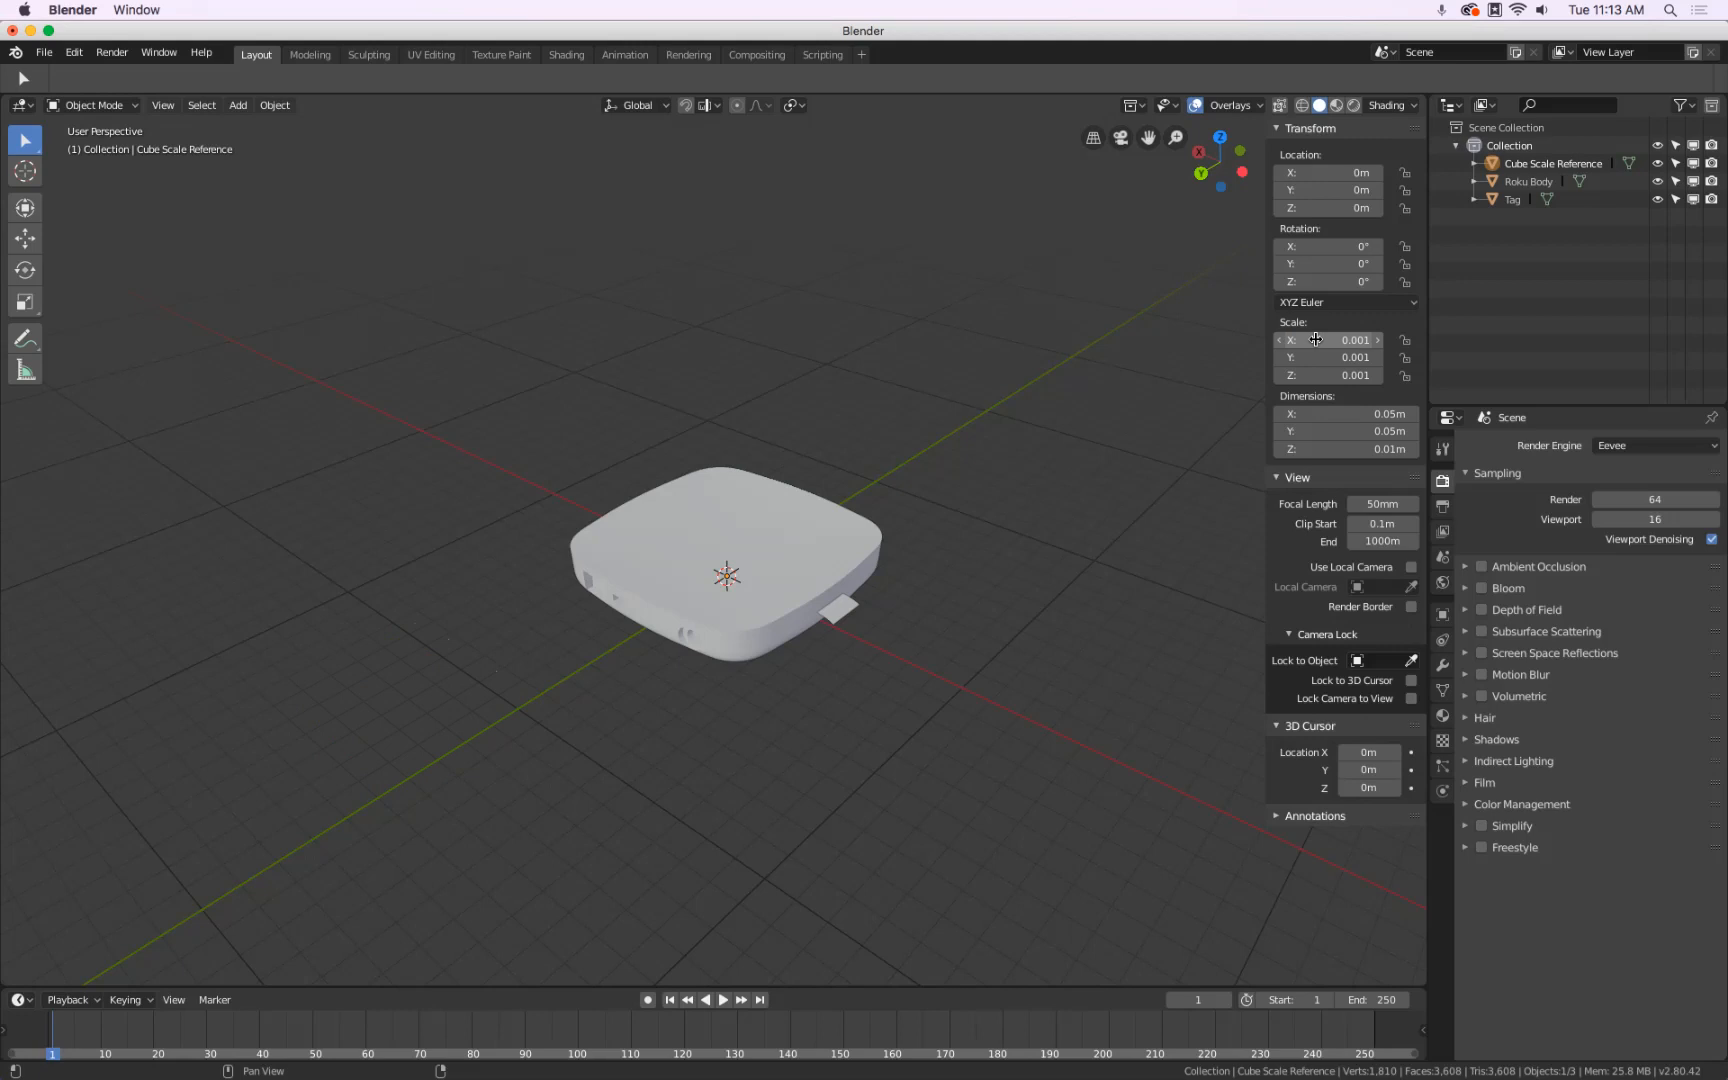
Select the Roku Body and the Tag together, set their scale to 0.001 on all axes, and frame them in the viewport
click(850, 545)
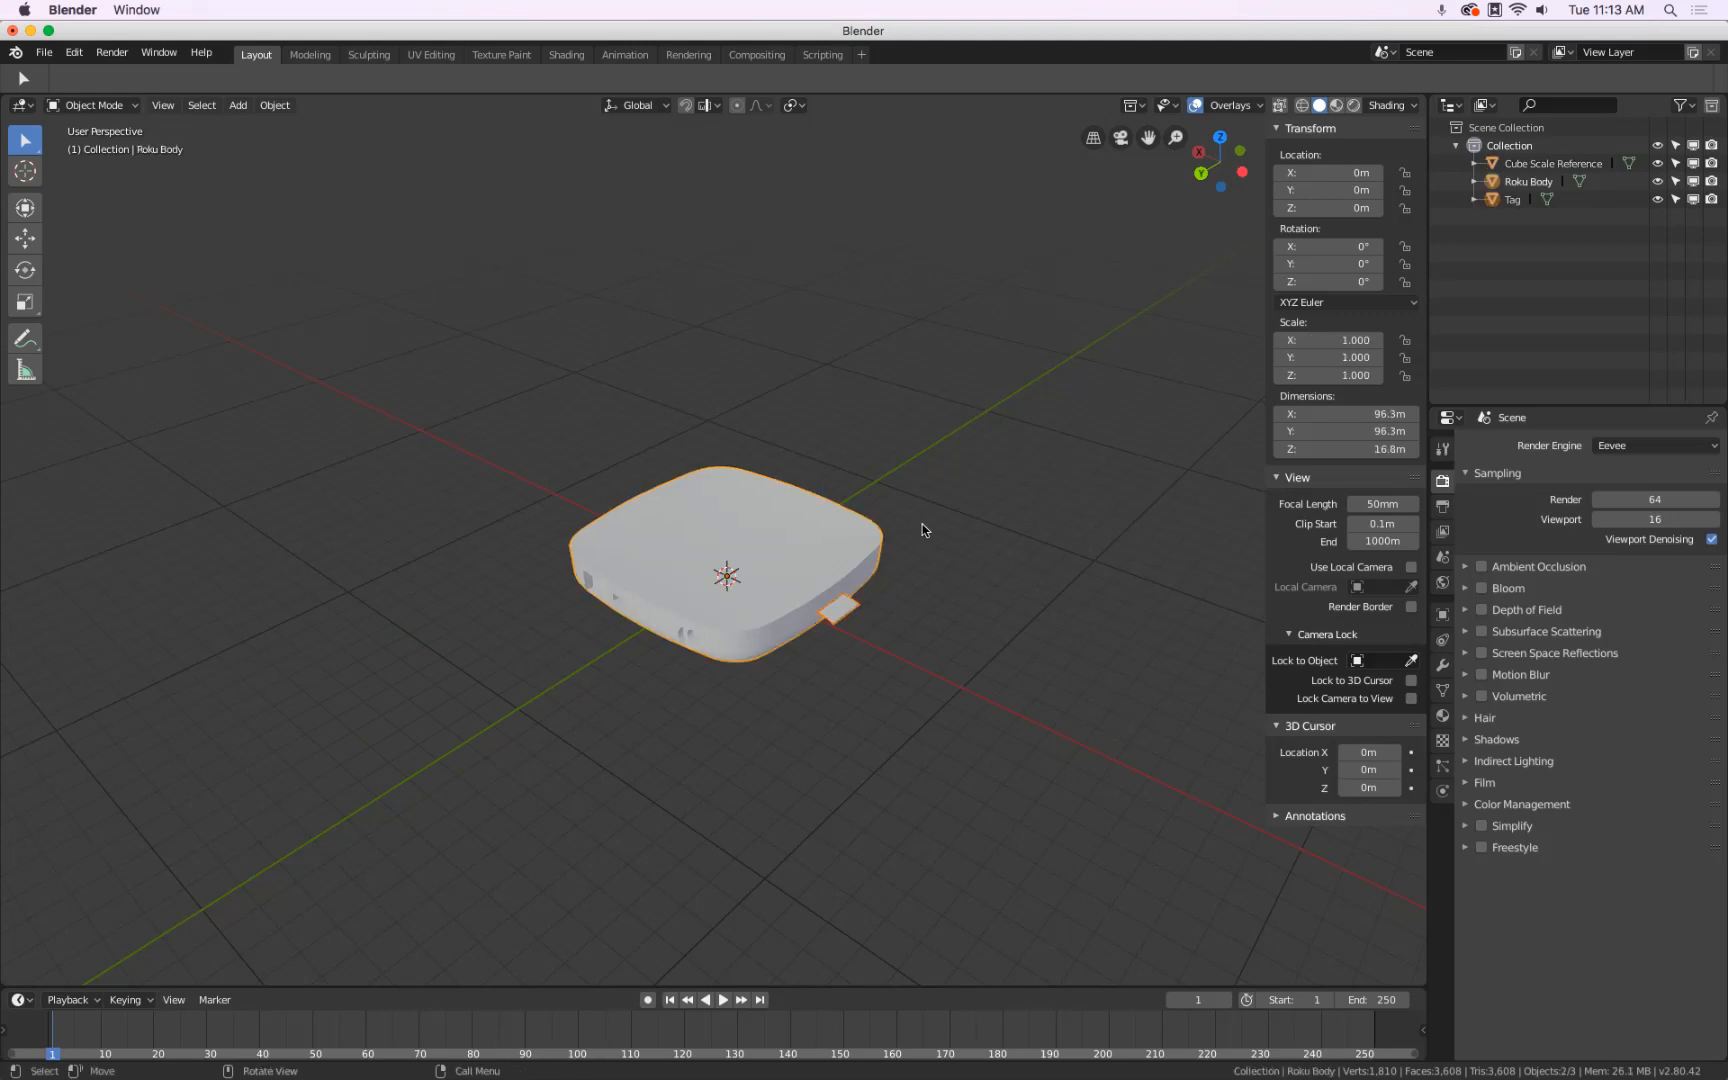
drag(1334, 339, 1334, 376)
text(.001)
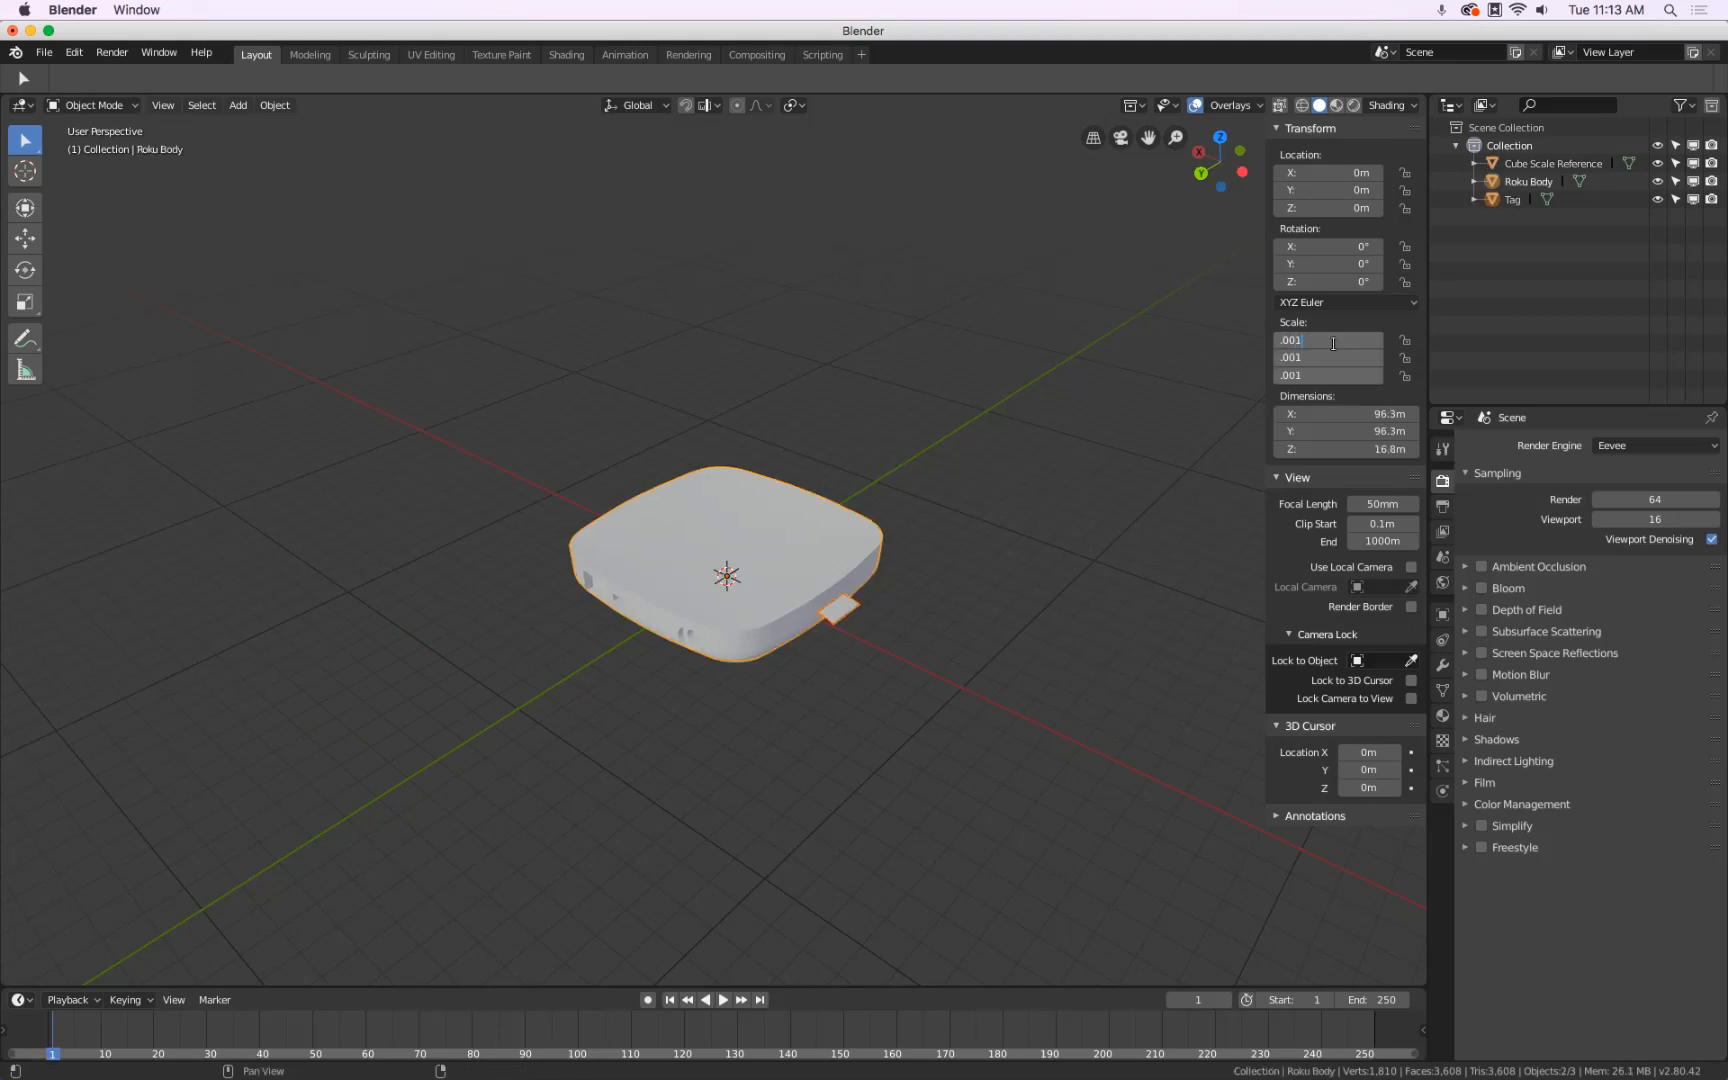
key(Return)
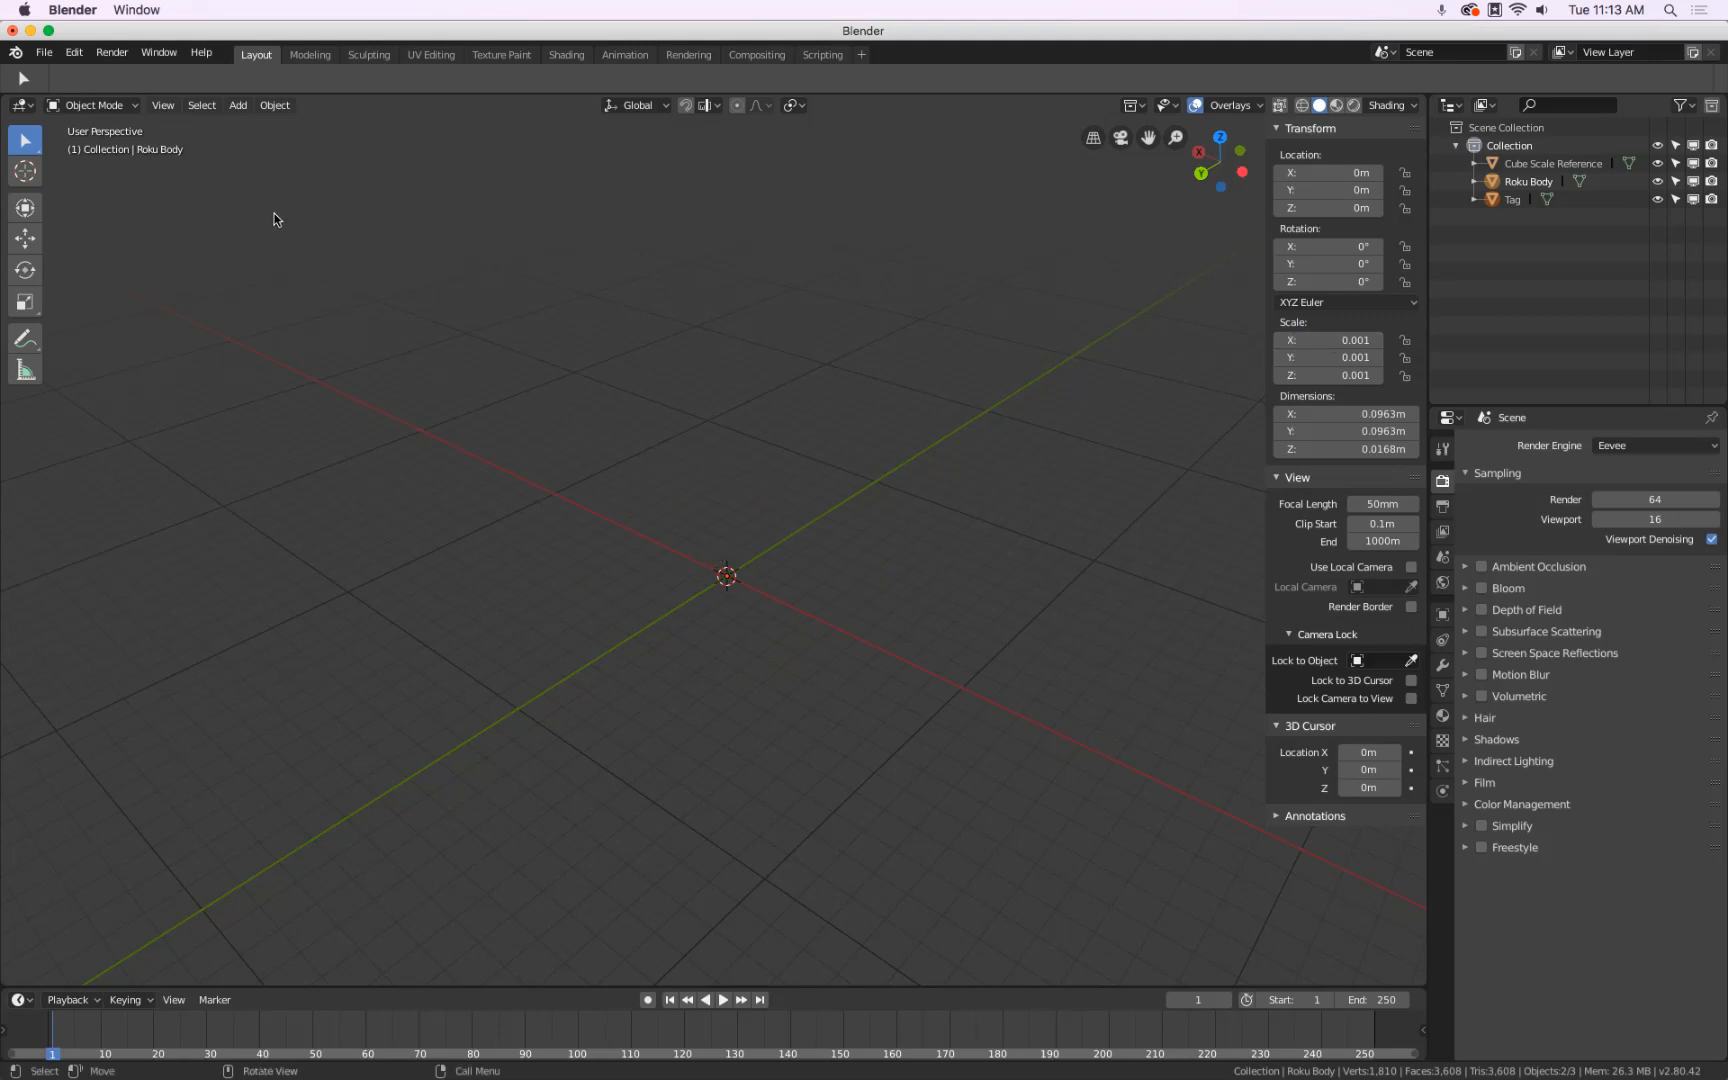
click(161, 107)
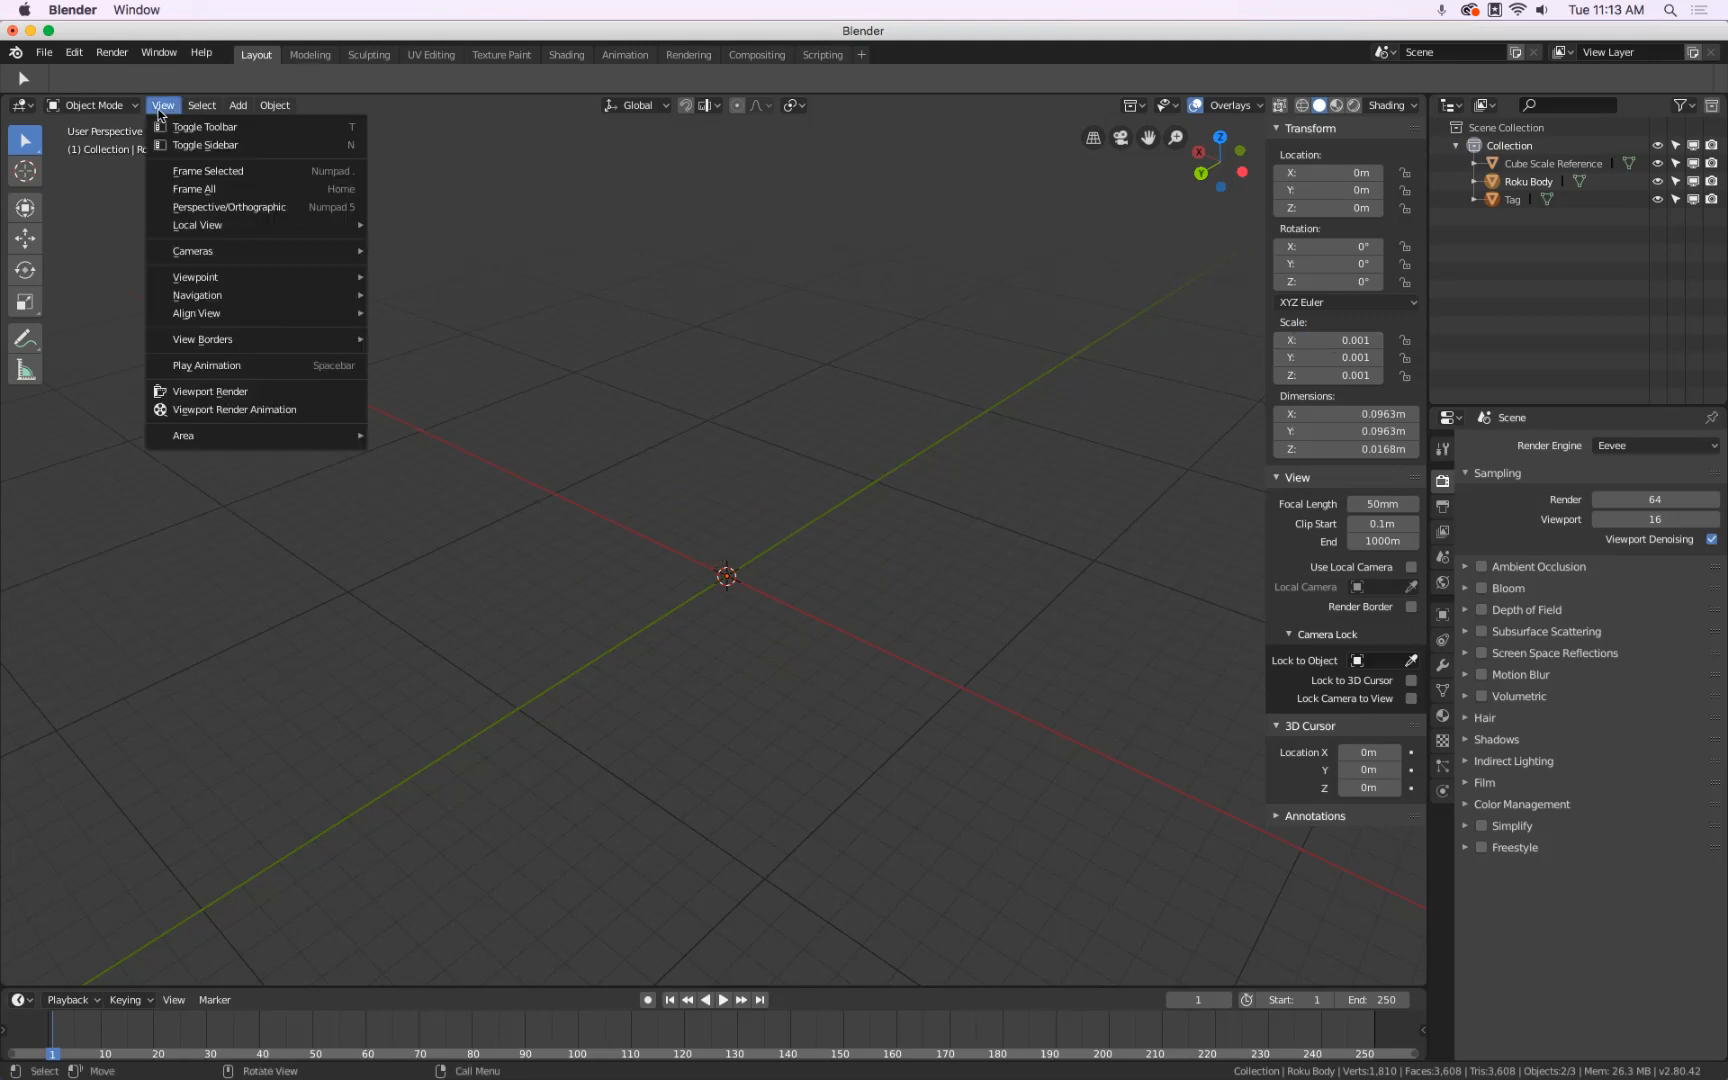
click(204, 175)
scroll(398, 322, down, 5)
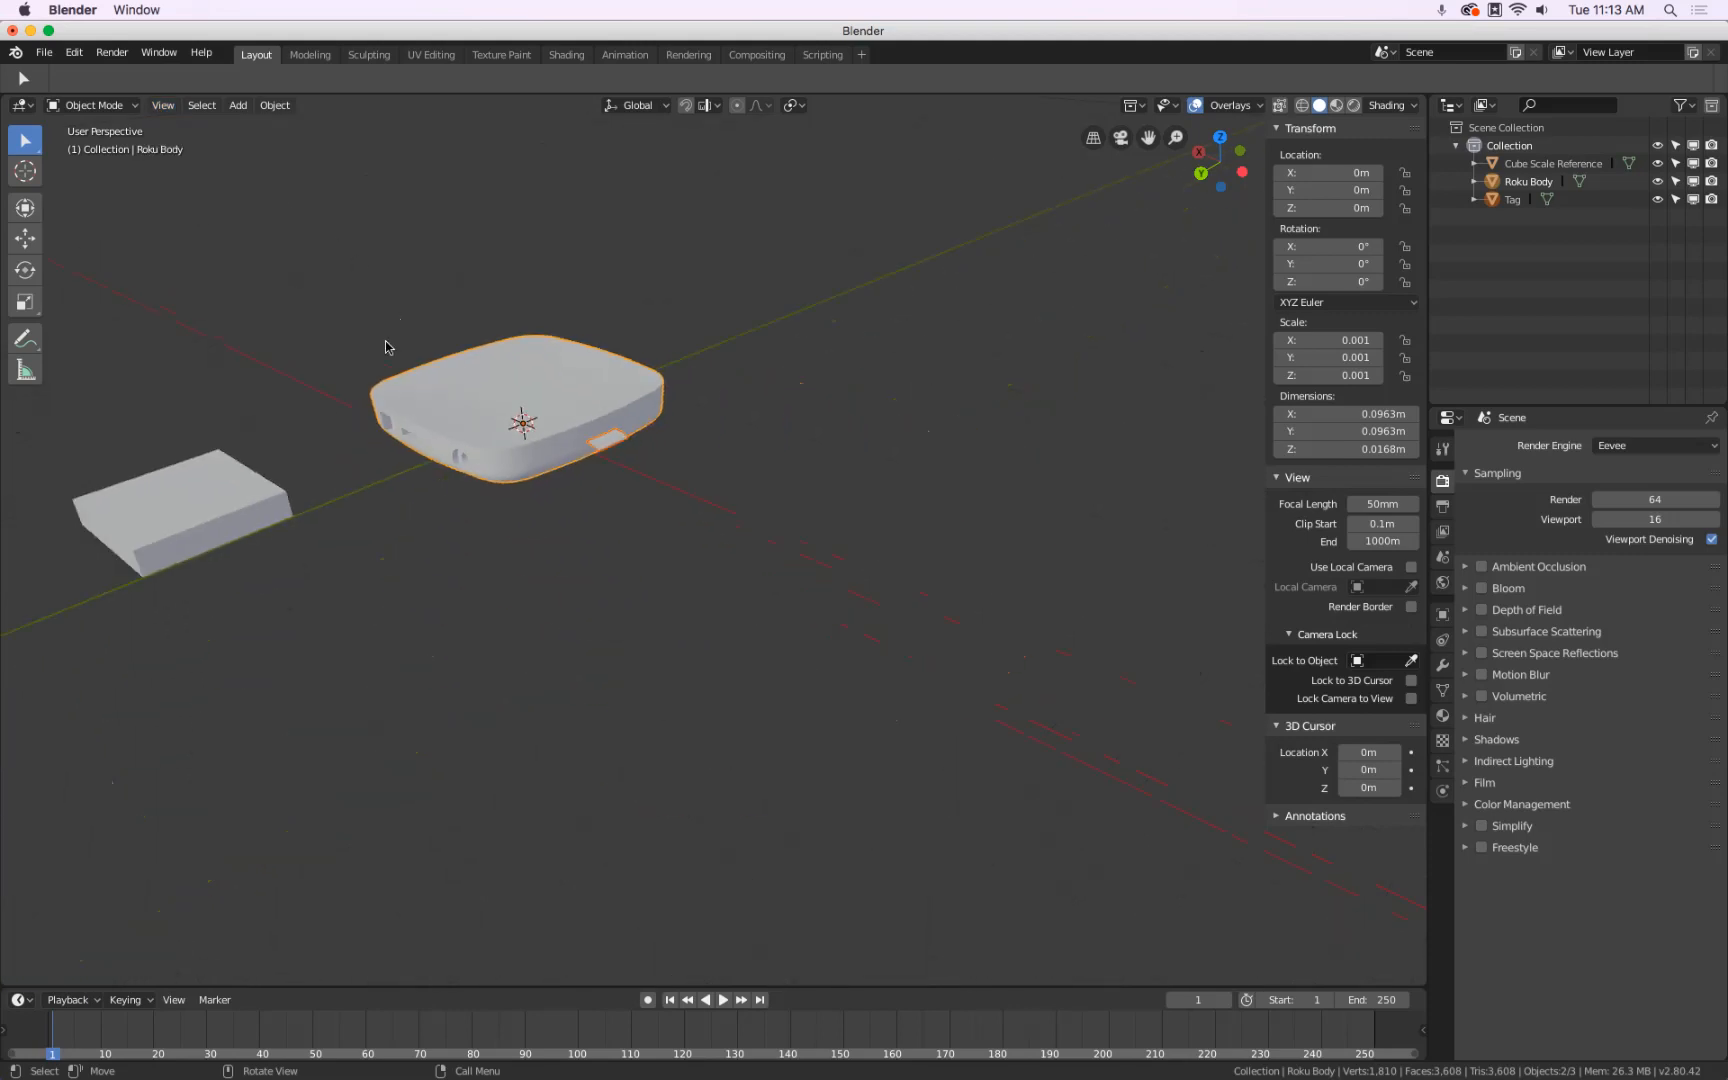
Check the dimensions of the Roku Body, Tag and reference box, and delete the Cube Scale Reference box
click(439, 420)
click(612, 444)
click(465, 408)
click(220, 494)
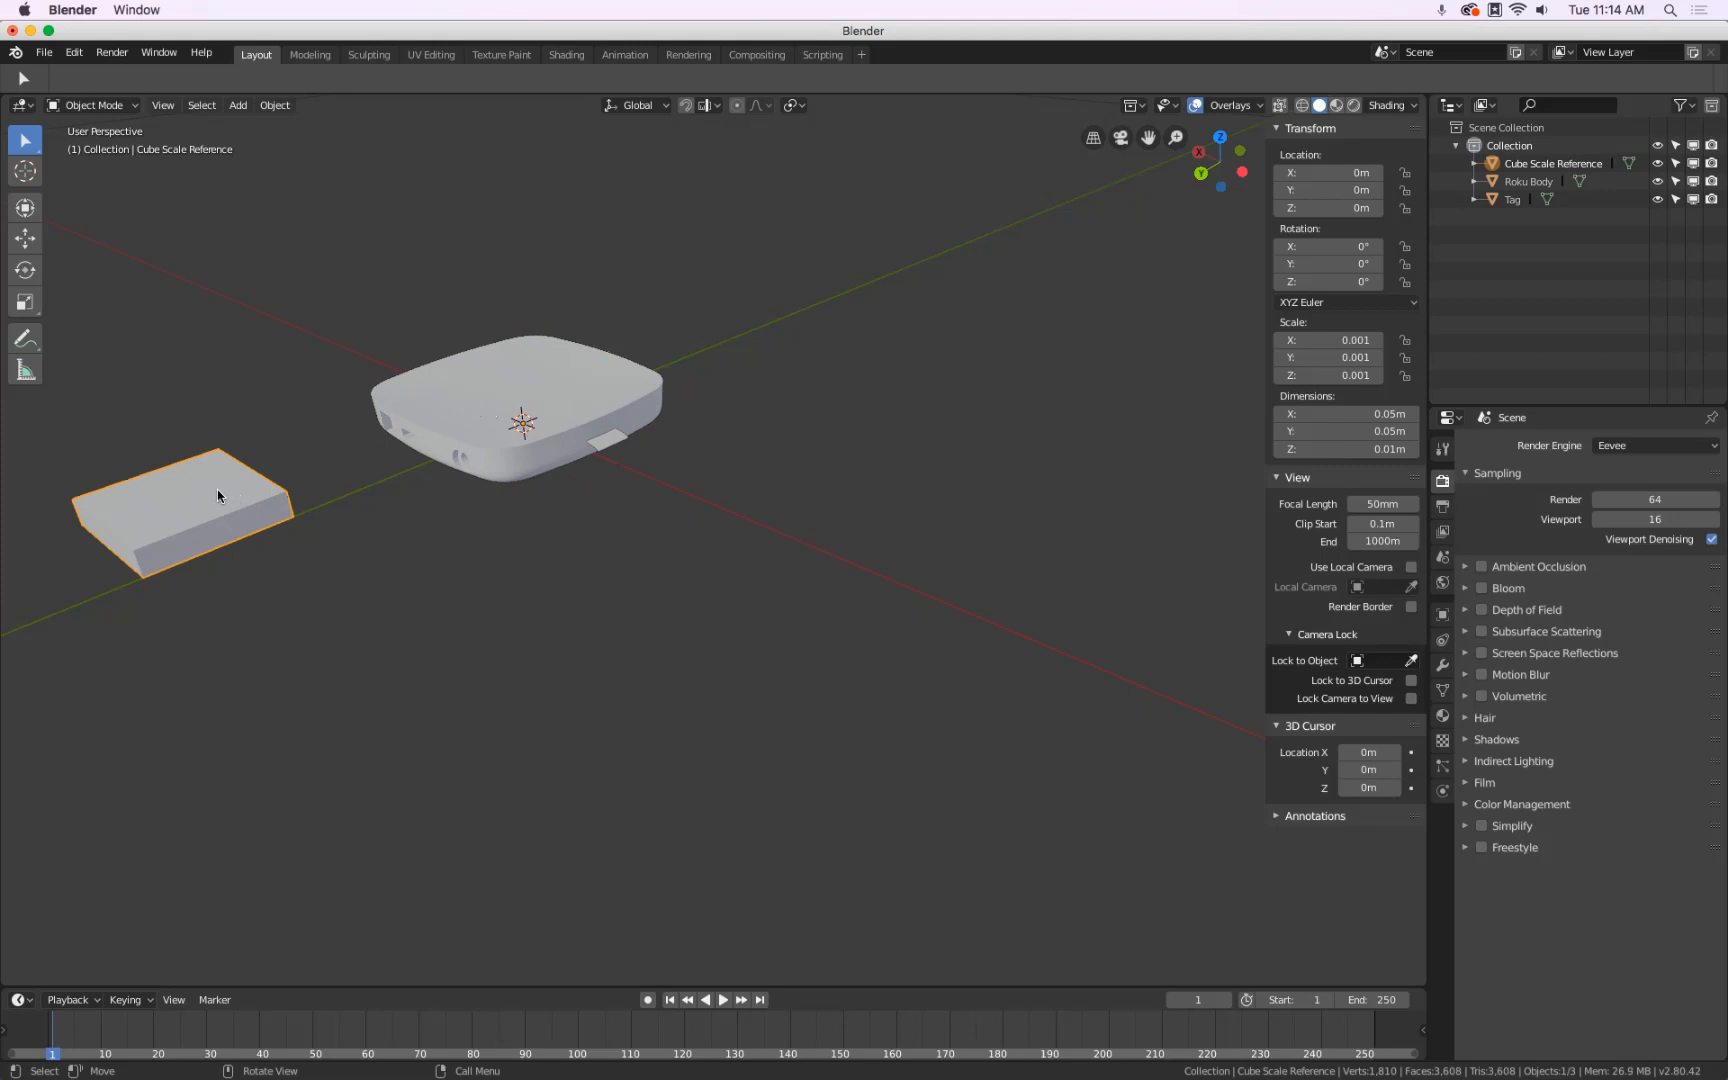
key(Delete)
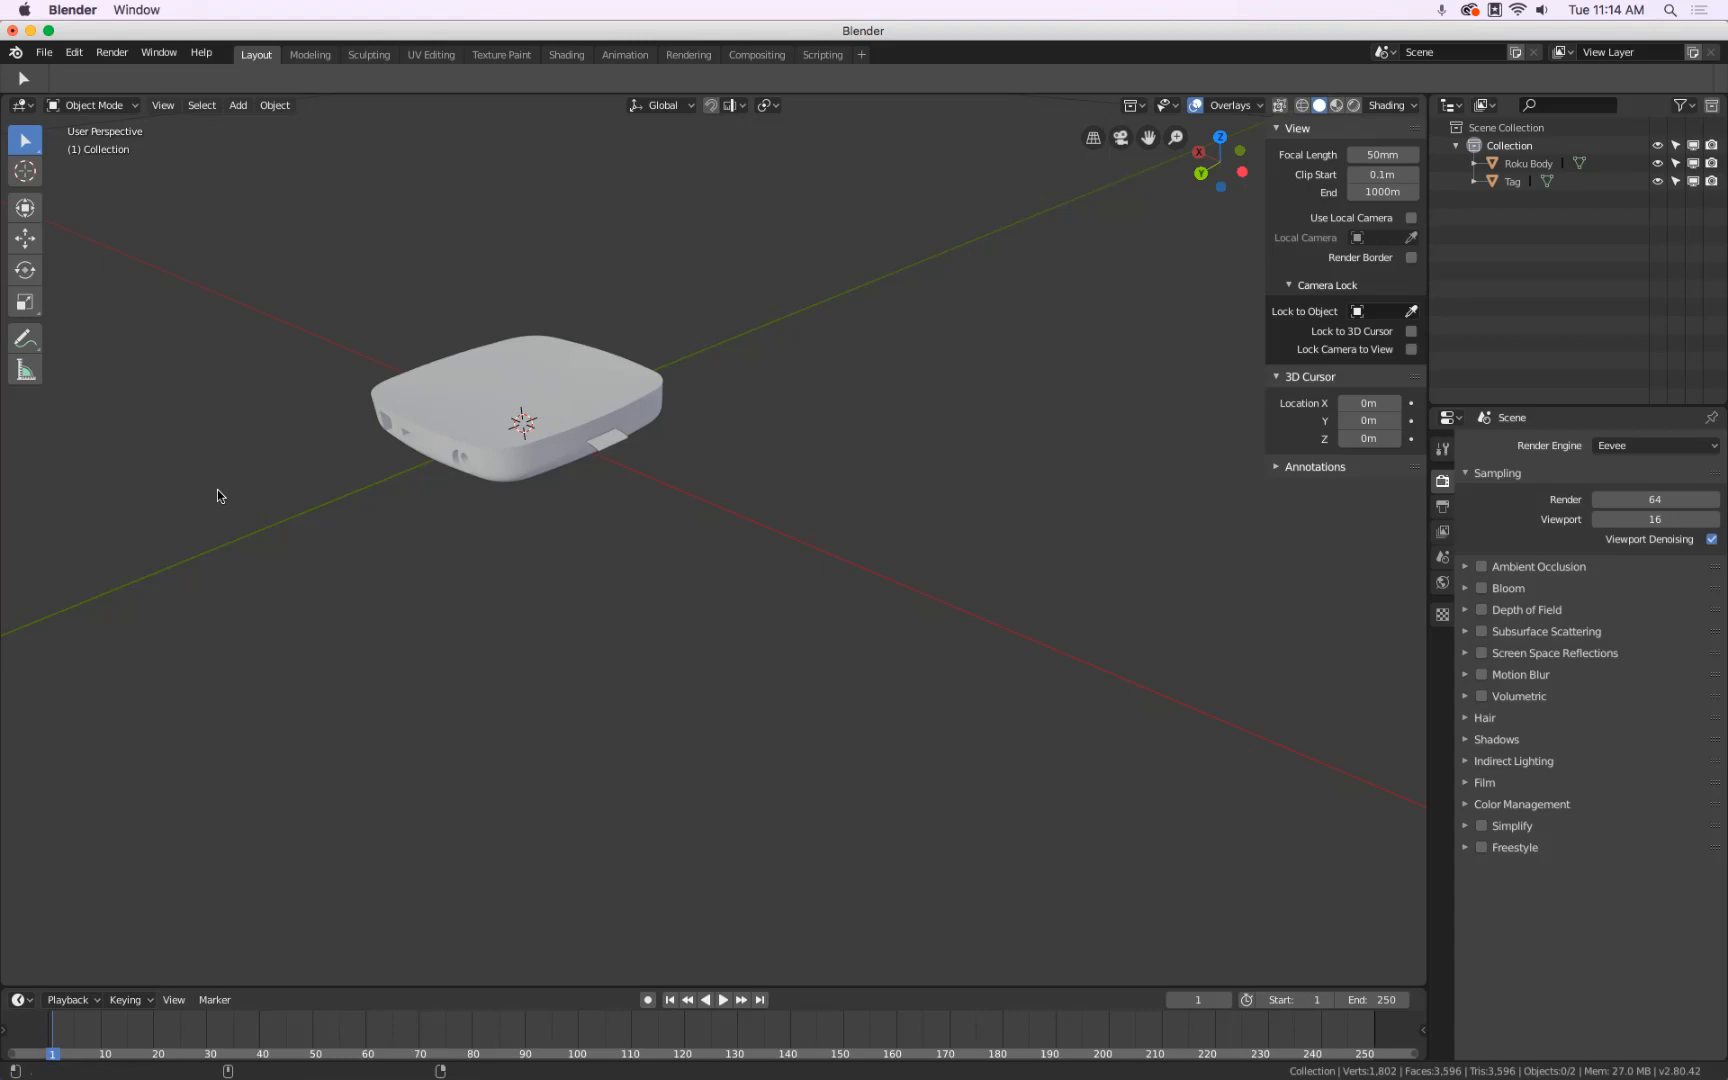
Switch to Fusion 360 and show the Roku base bodies Body6 and Body3 again beside the box
key(super+Tab)
key(super+Tab)
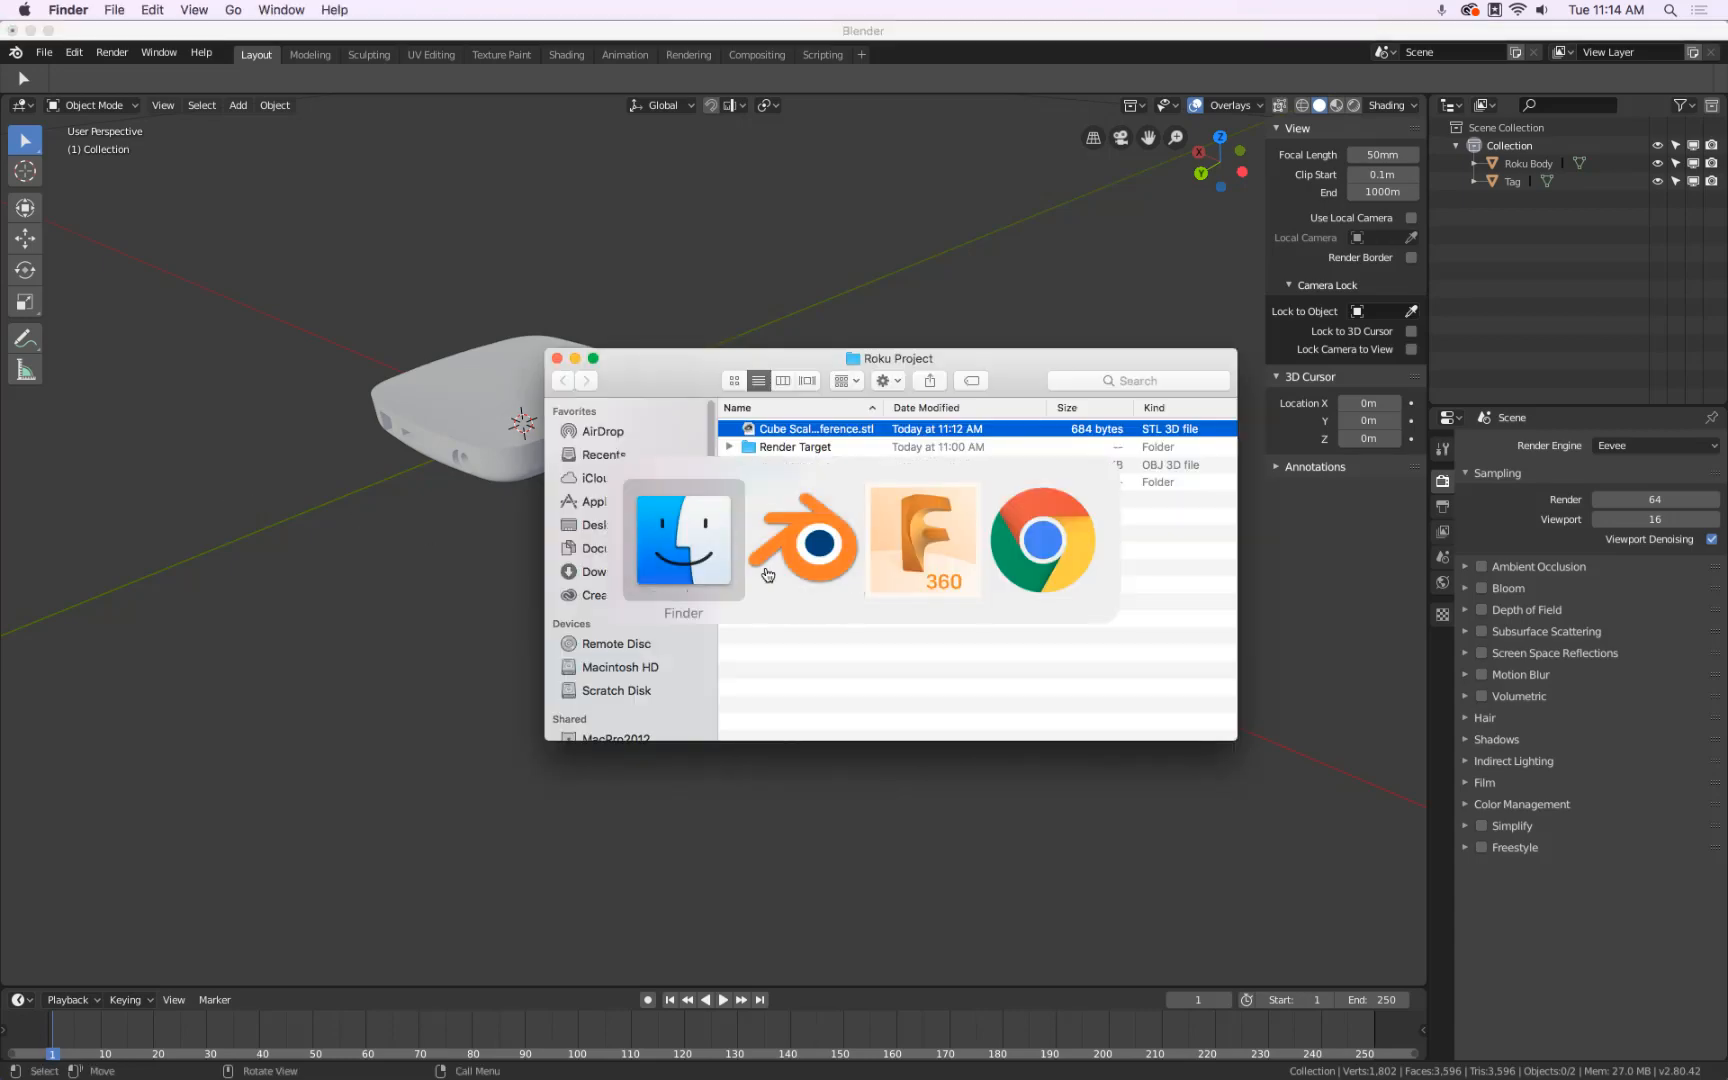
click(922, 575)
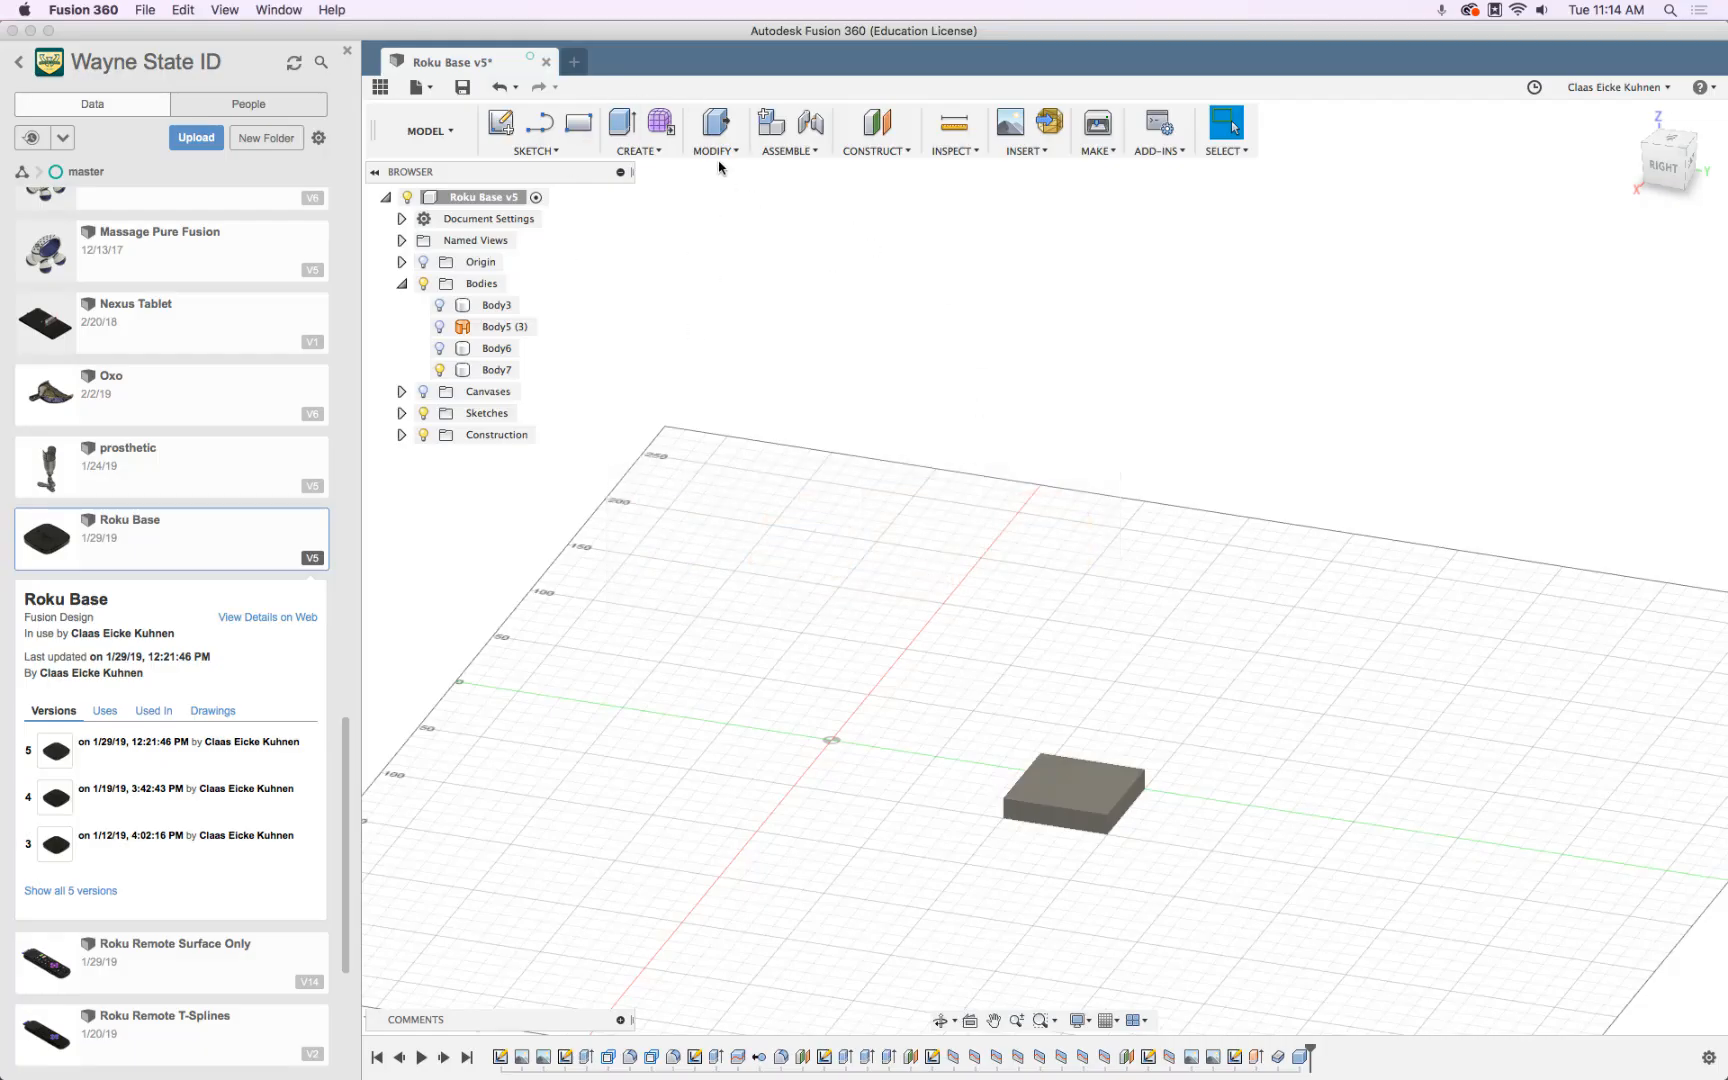
click(439, 348)
click(440, 305)
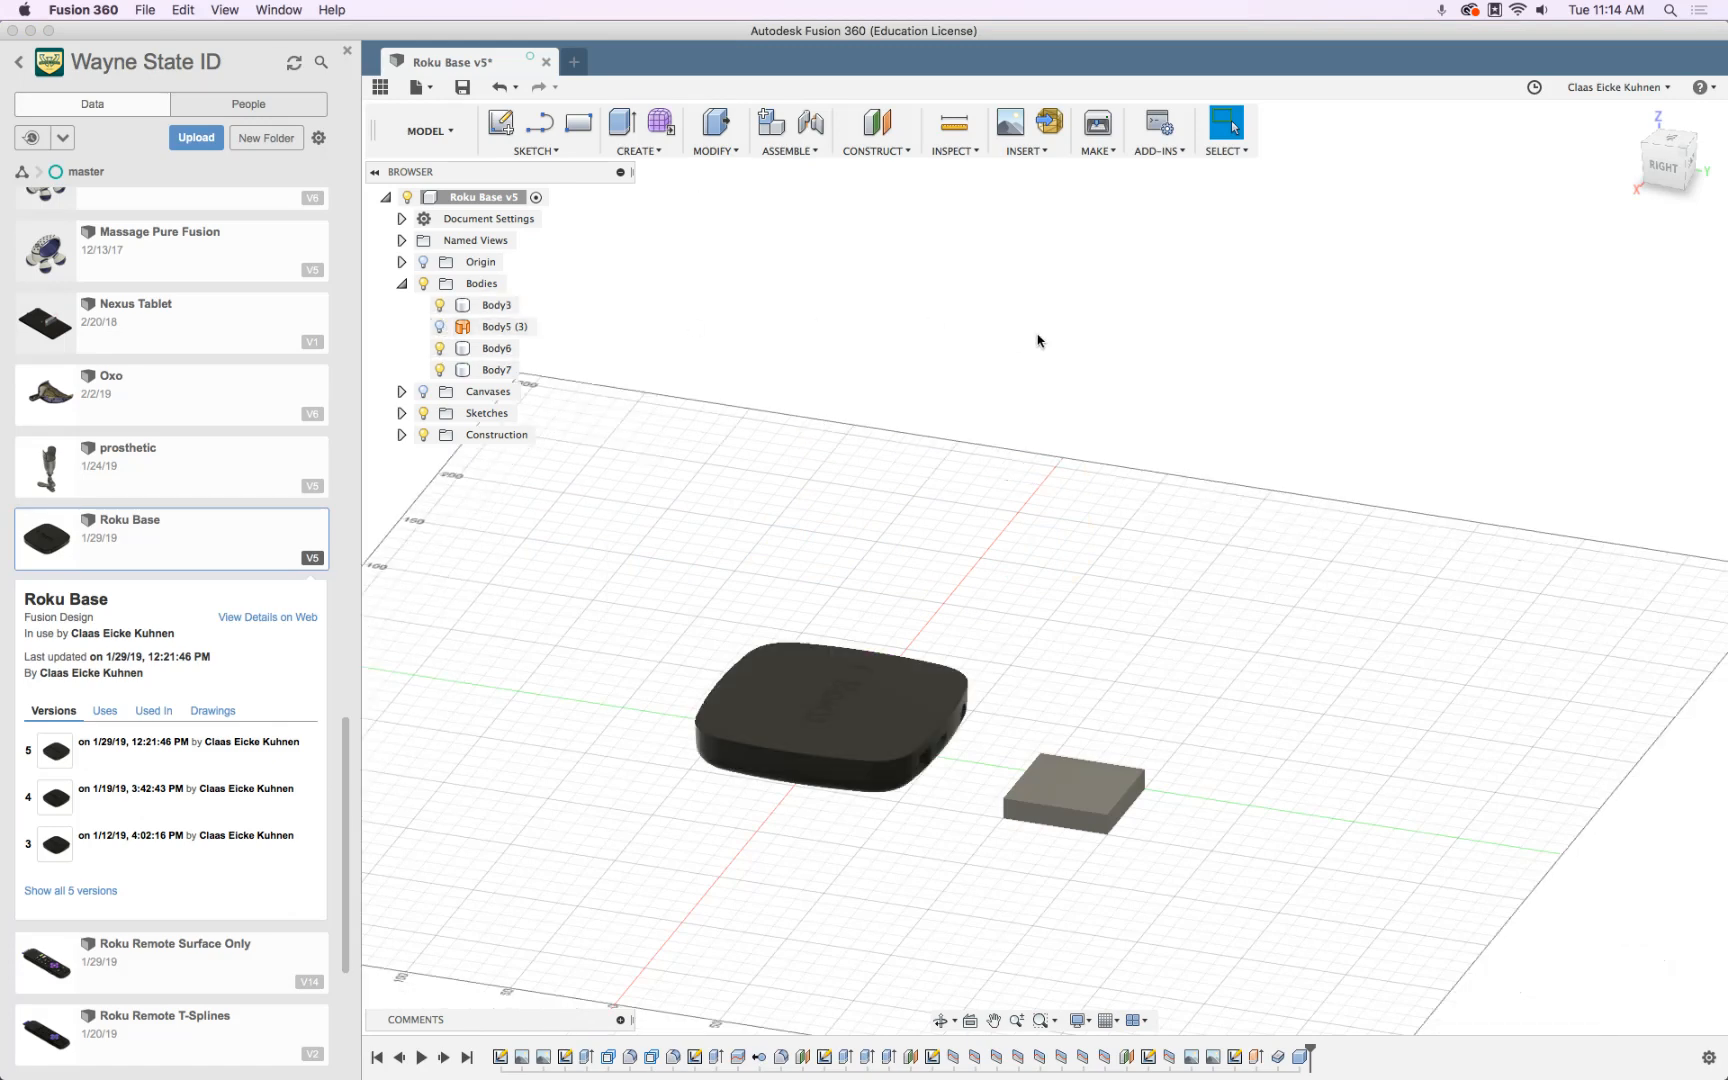
Hide Fusion 360 to return to Blender, and examine the Roku Body's scale and dimensions
key(super+h)
click(638, 265)
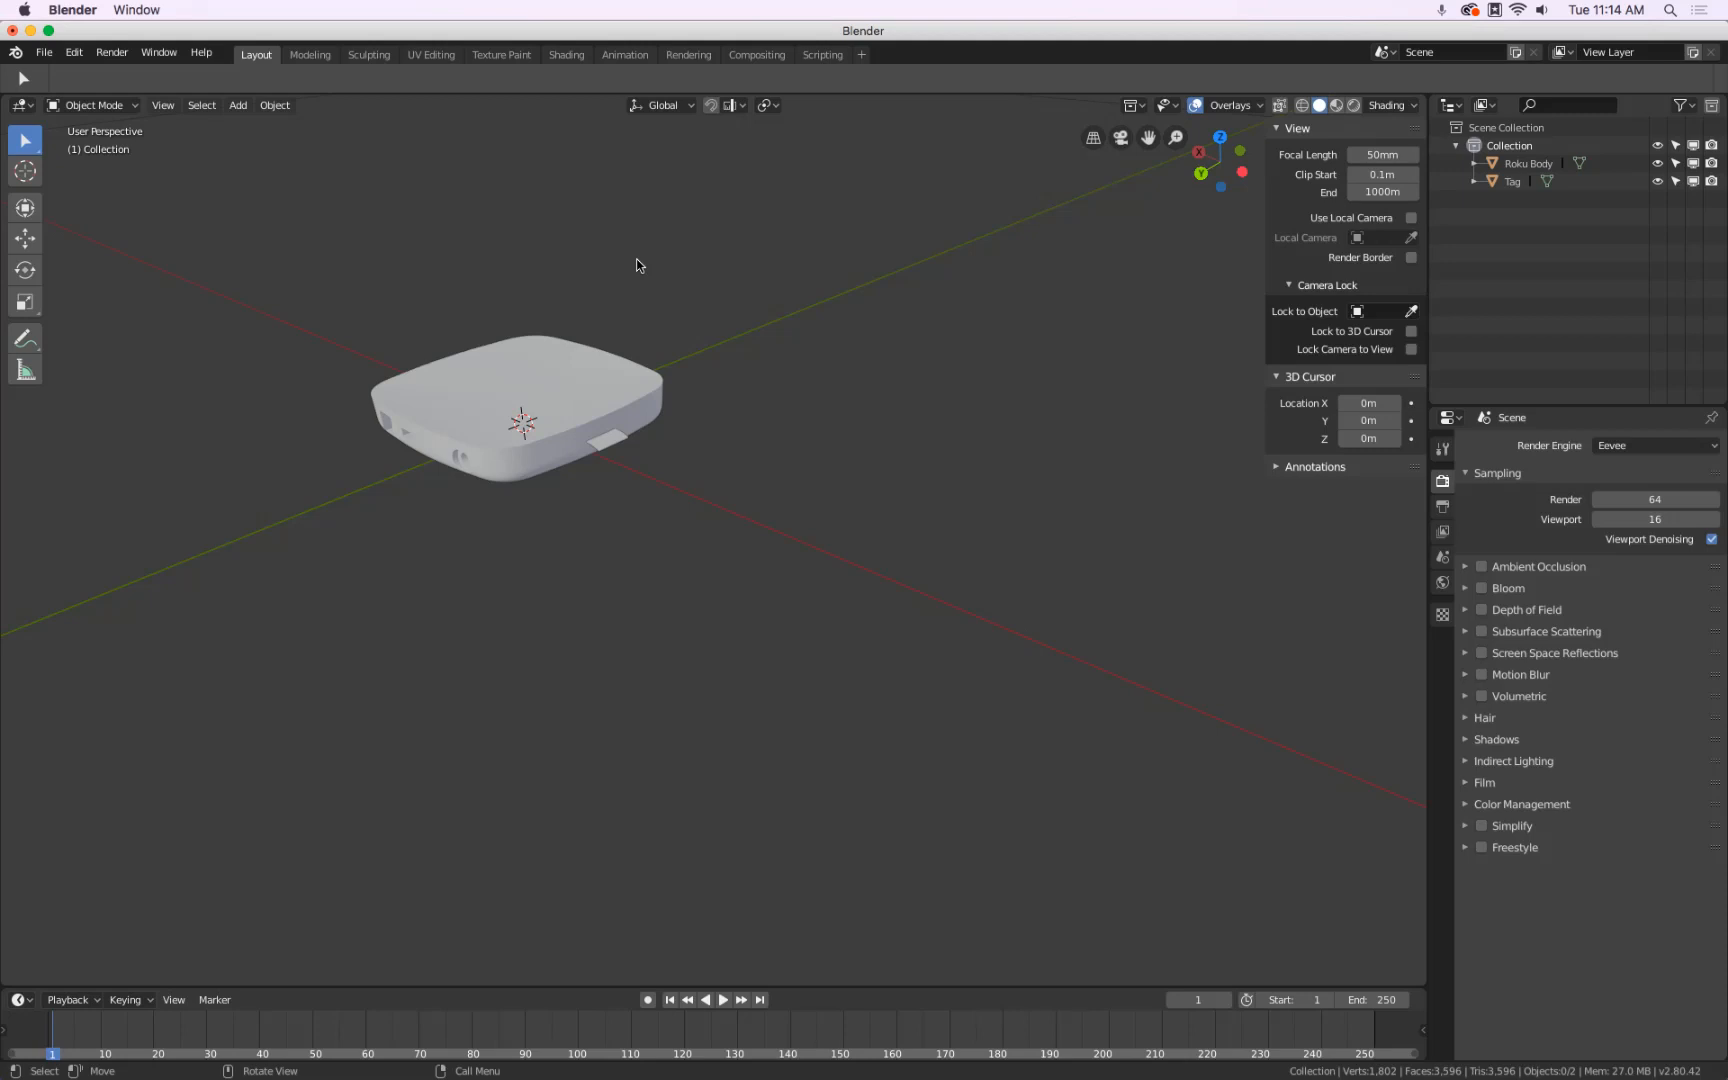
click(539, 366)
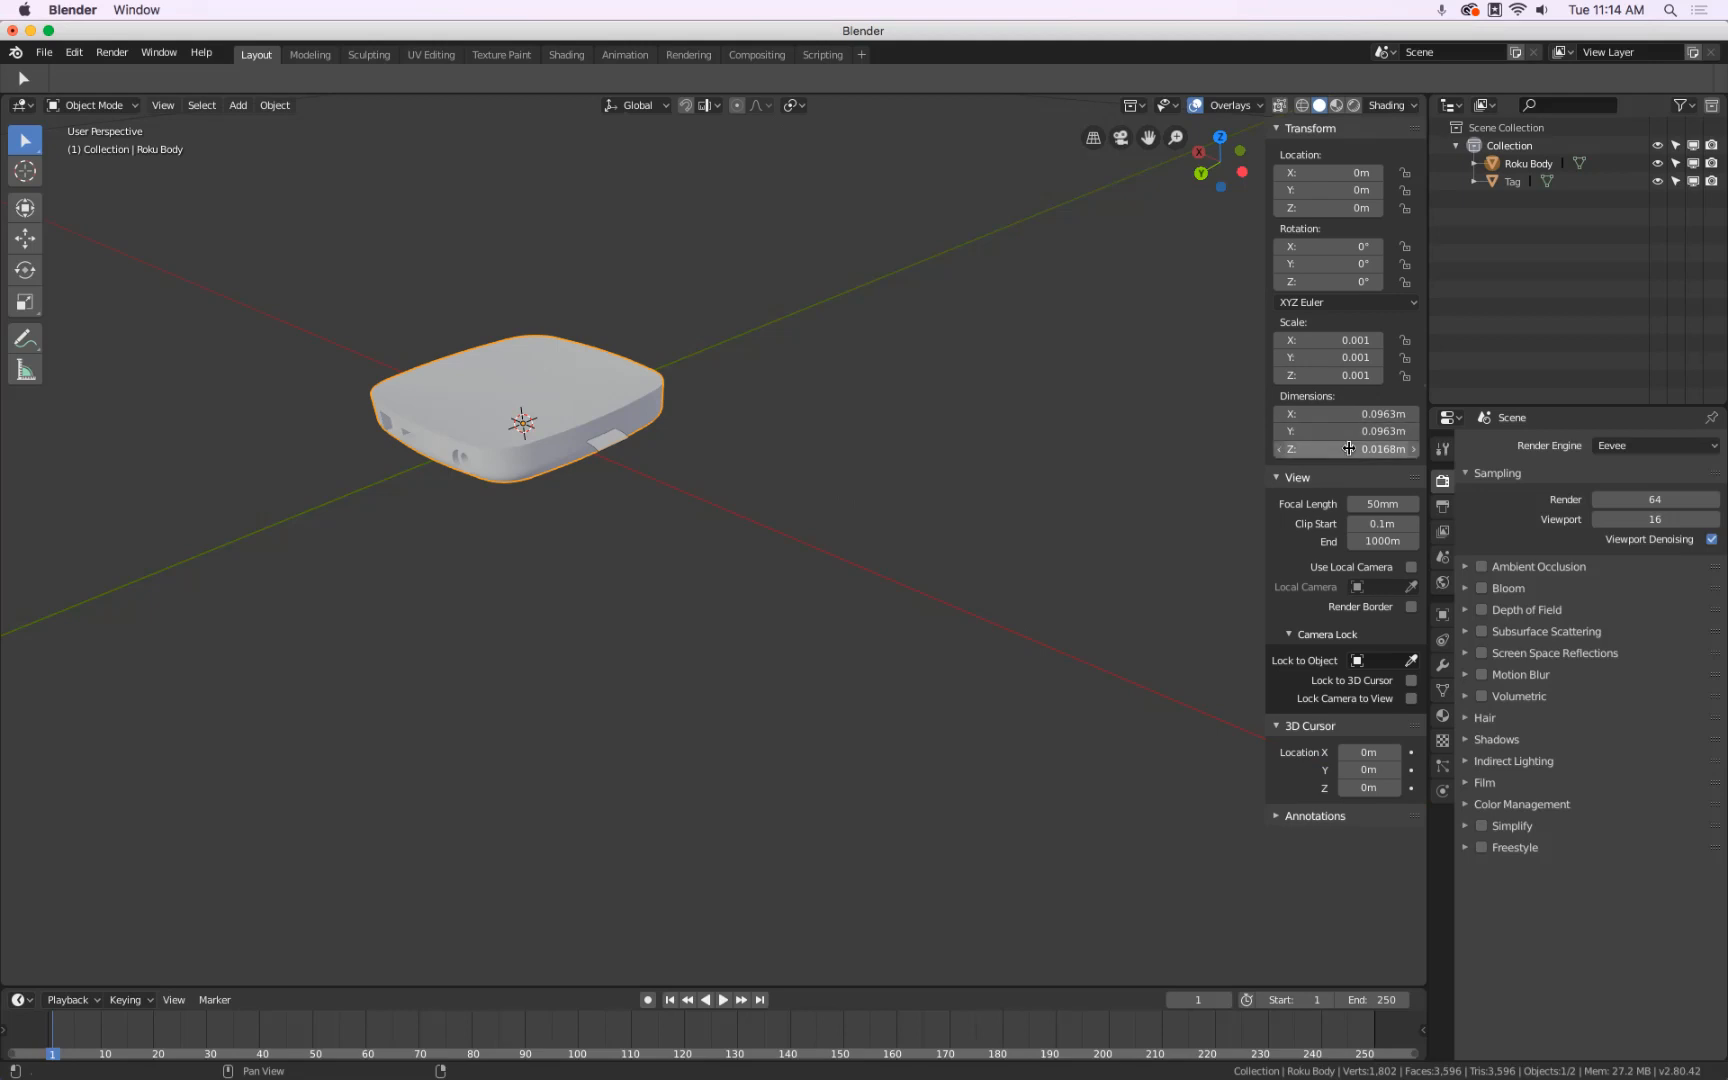
middle_drag(657, 589, 970, 568)
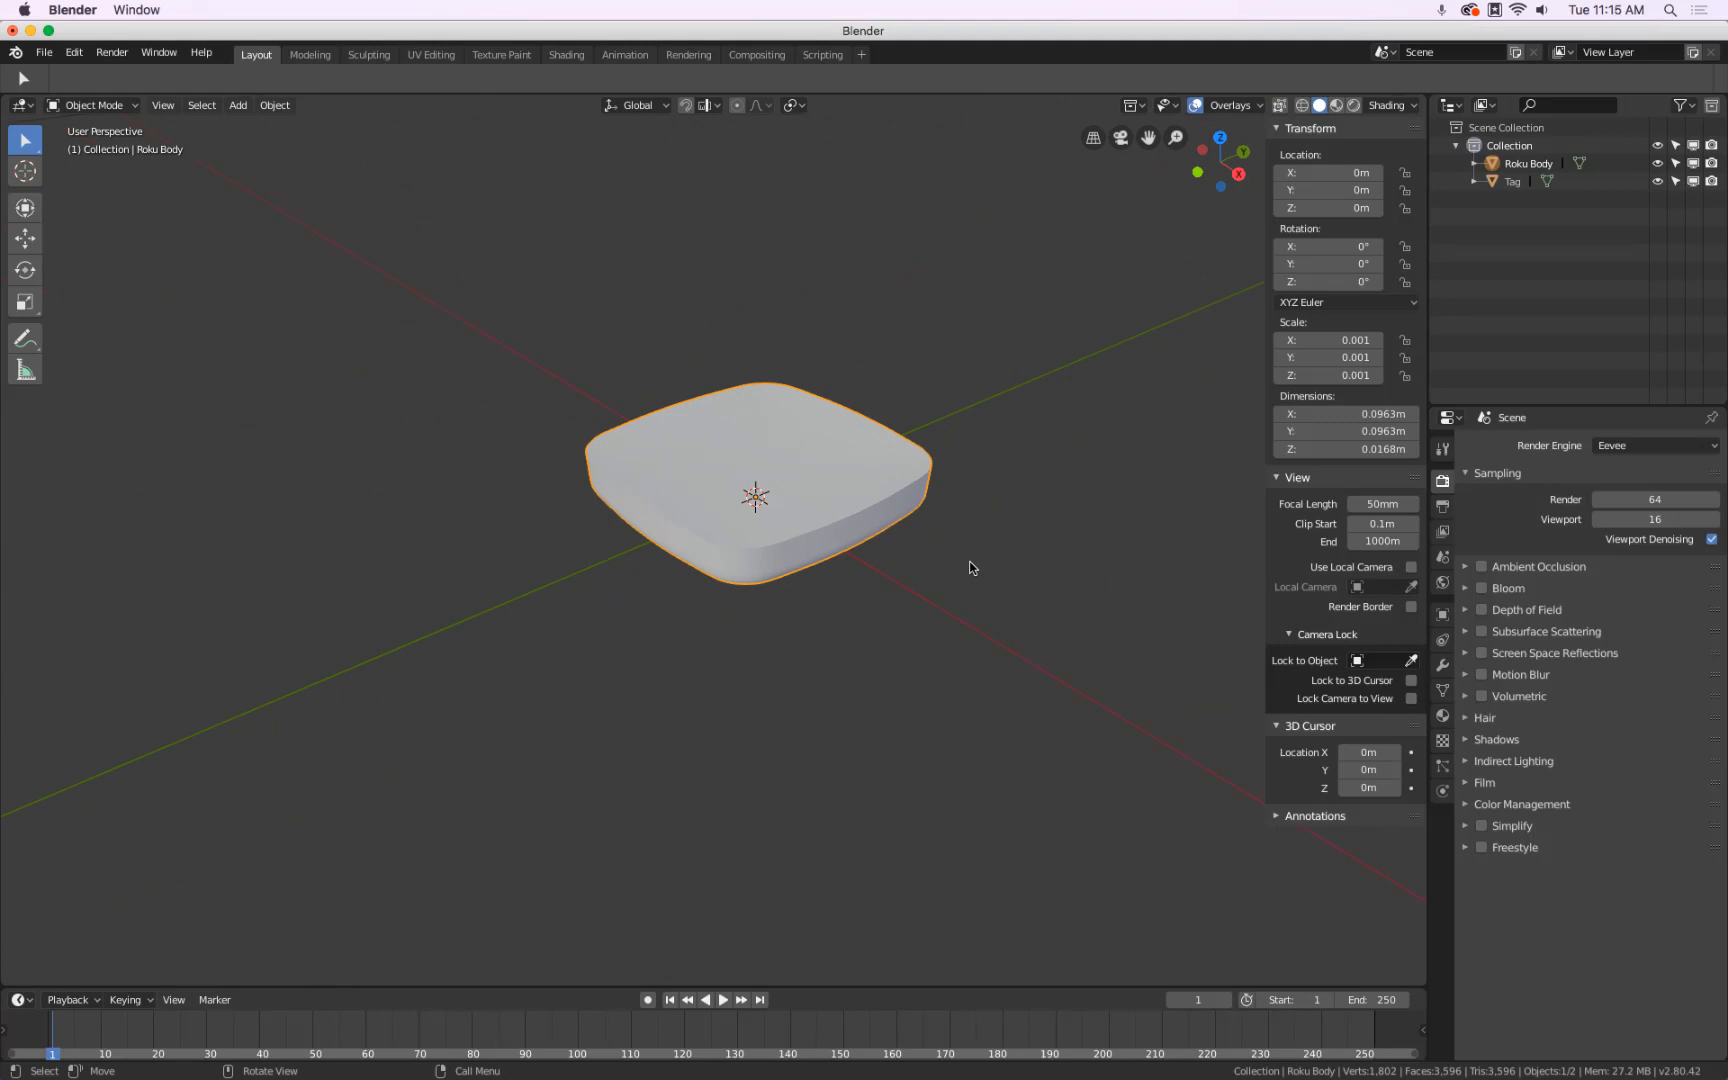
mouse_move(360, 1075)
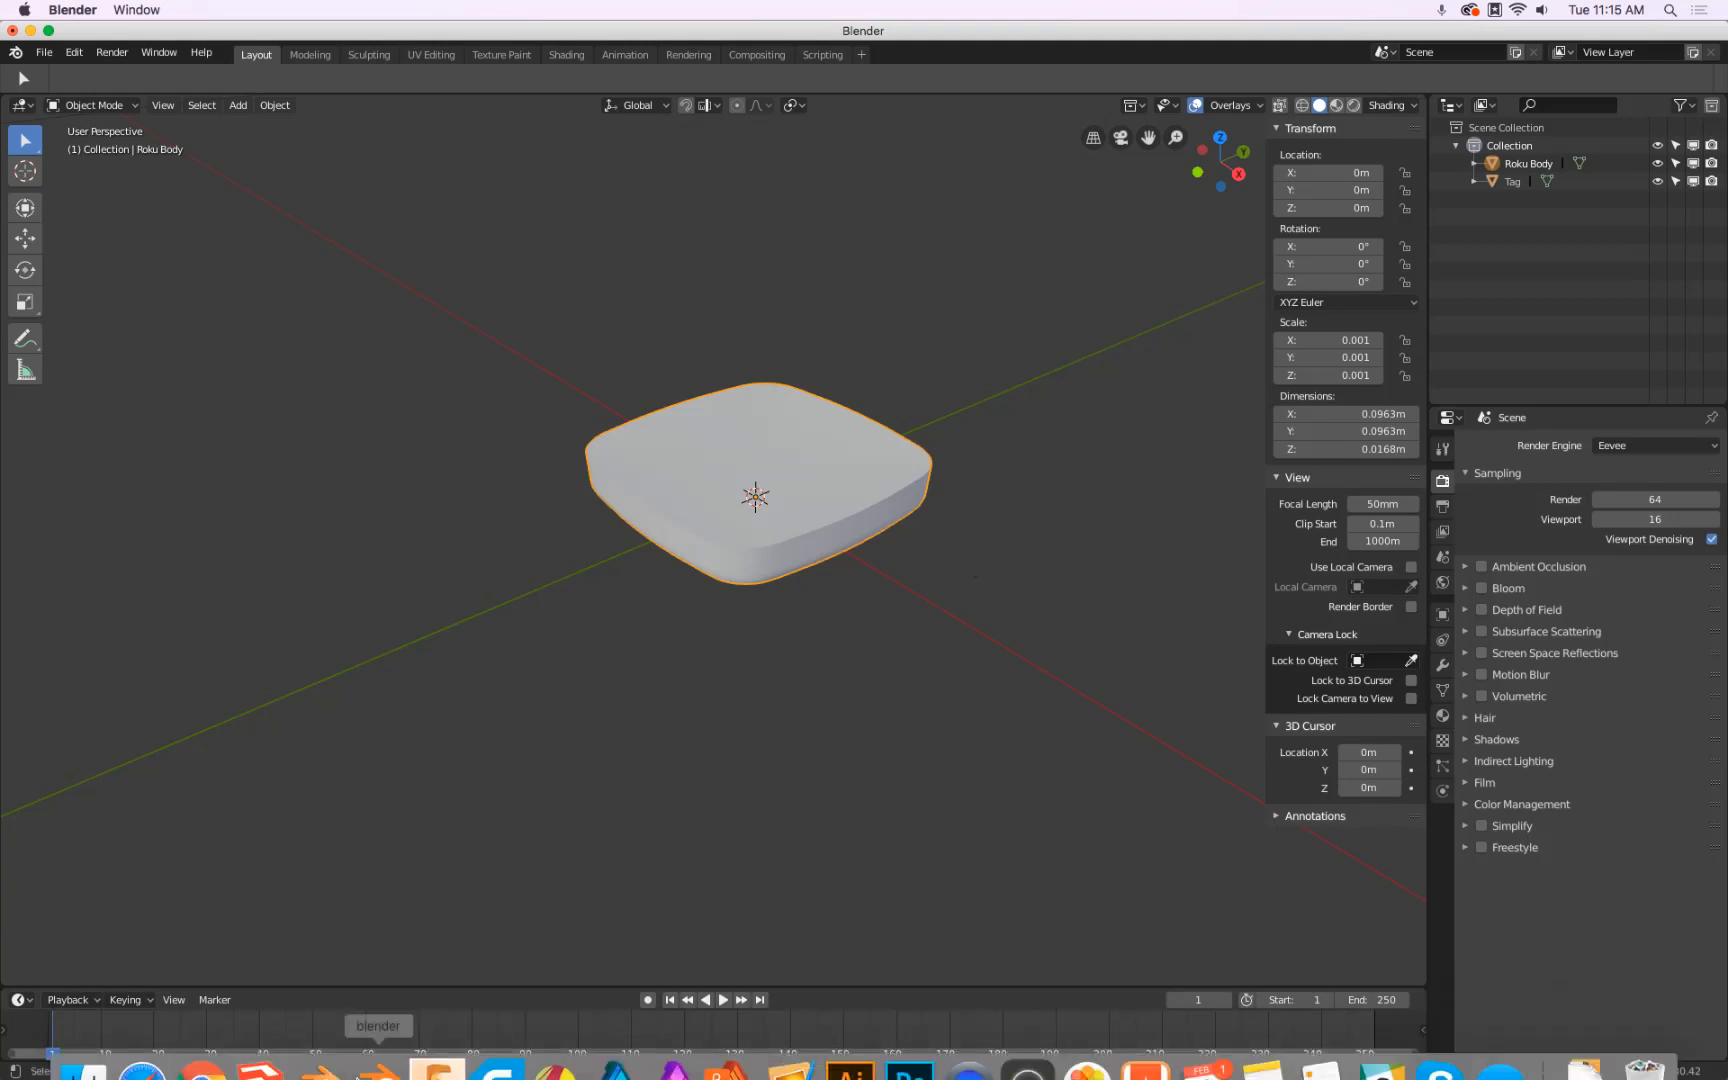
click(202, 1070)
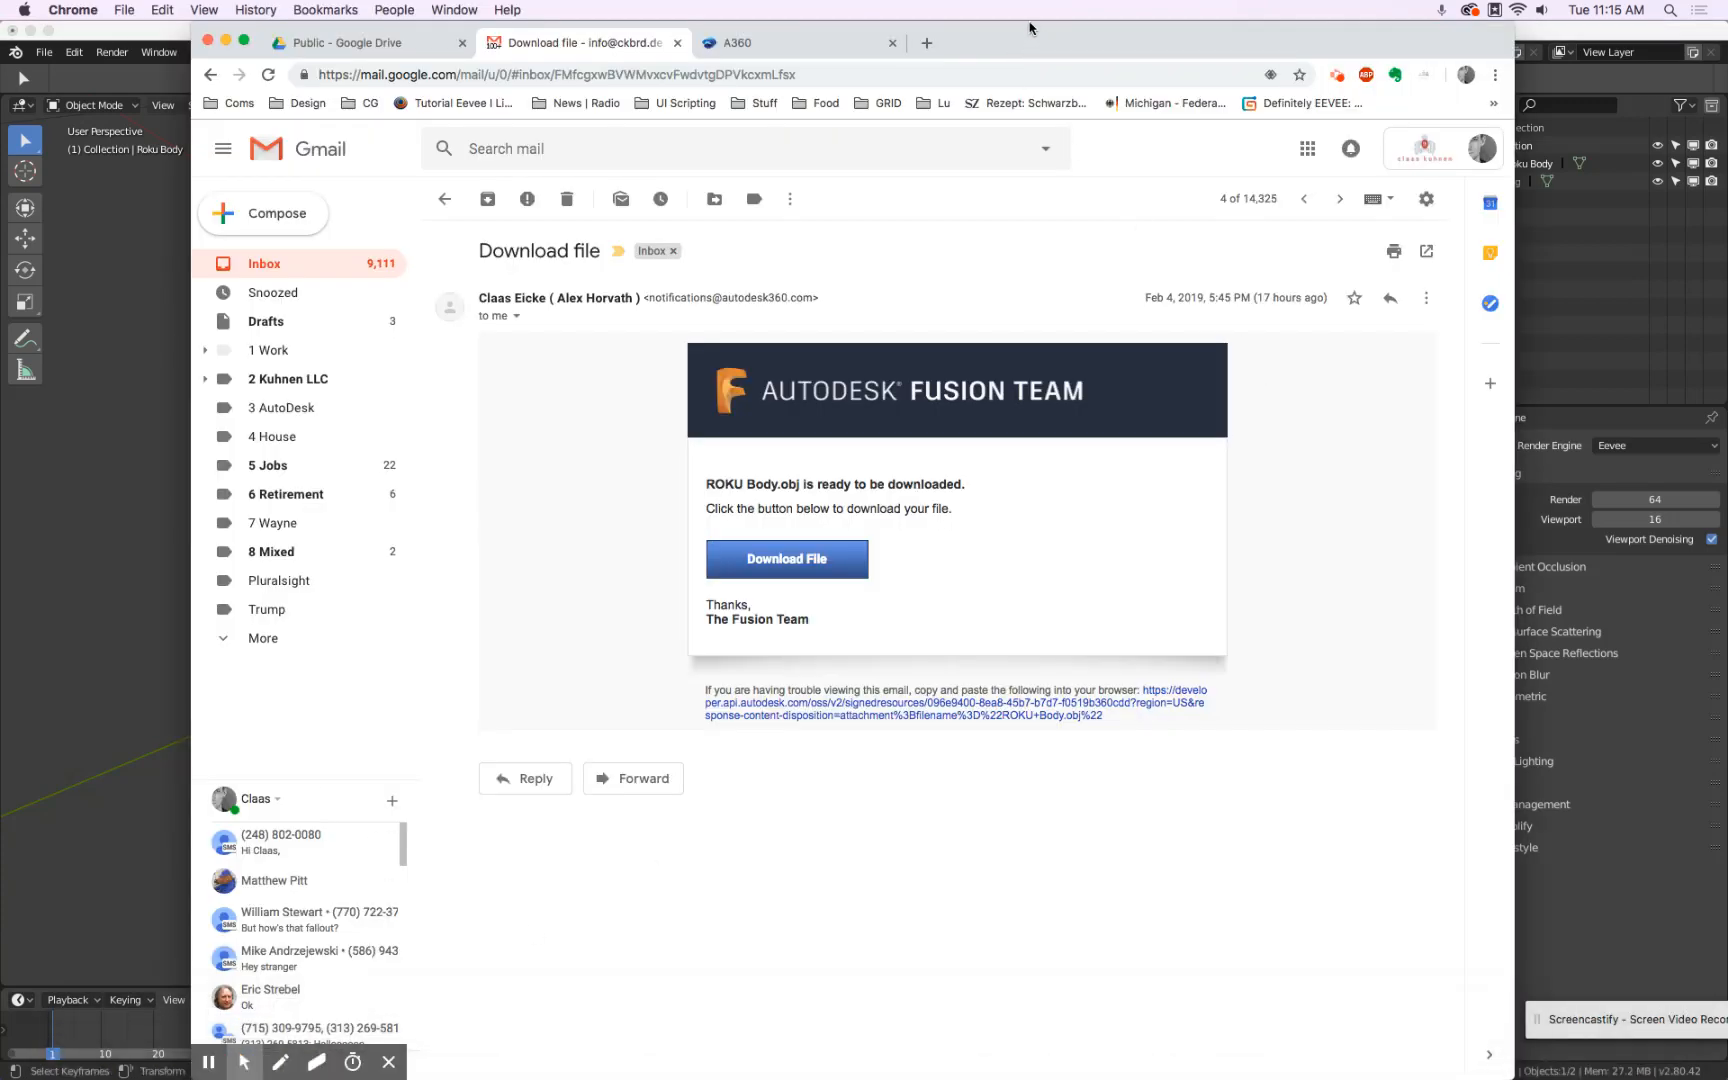
click(1337, 76)
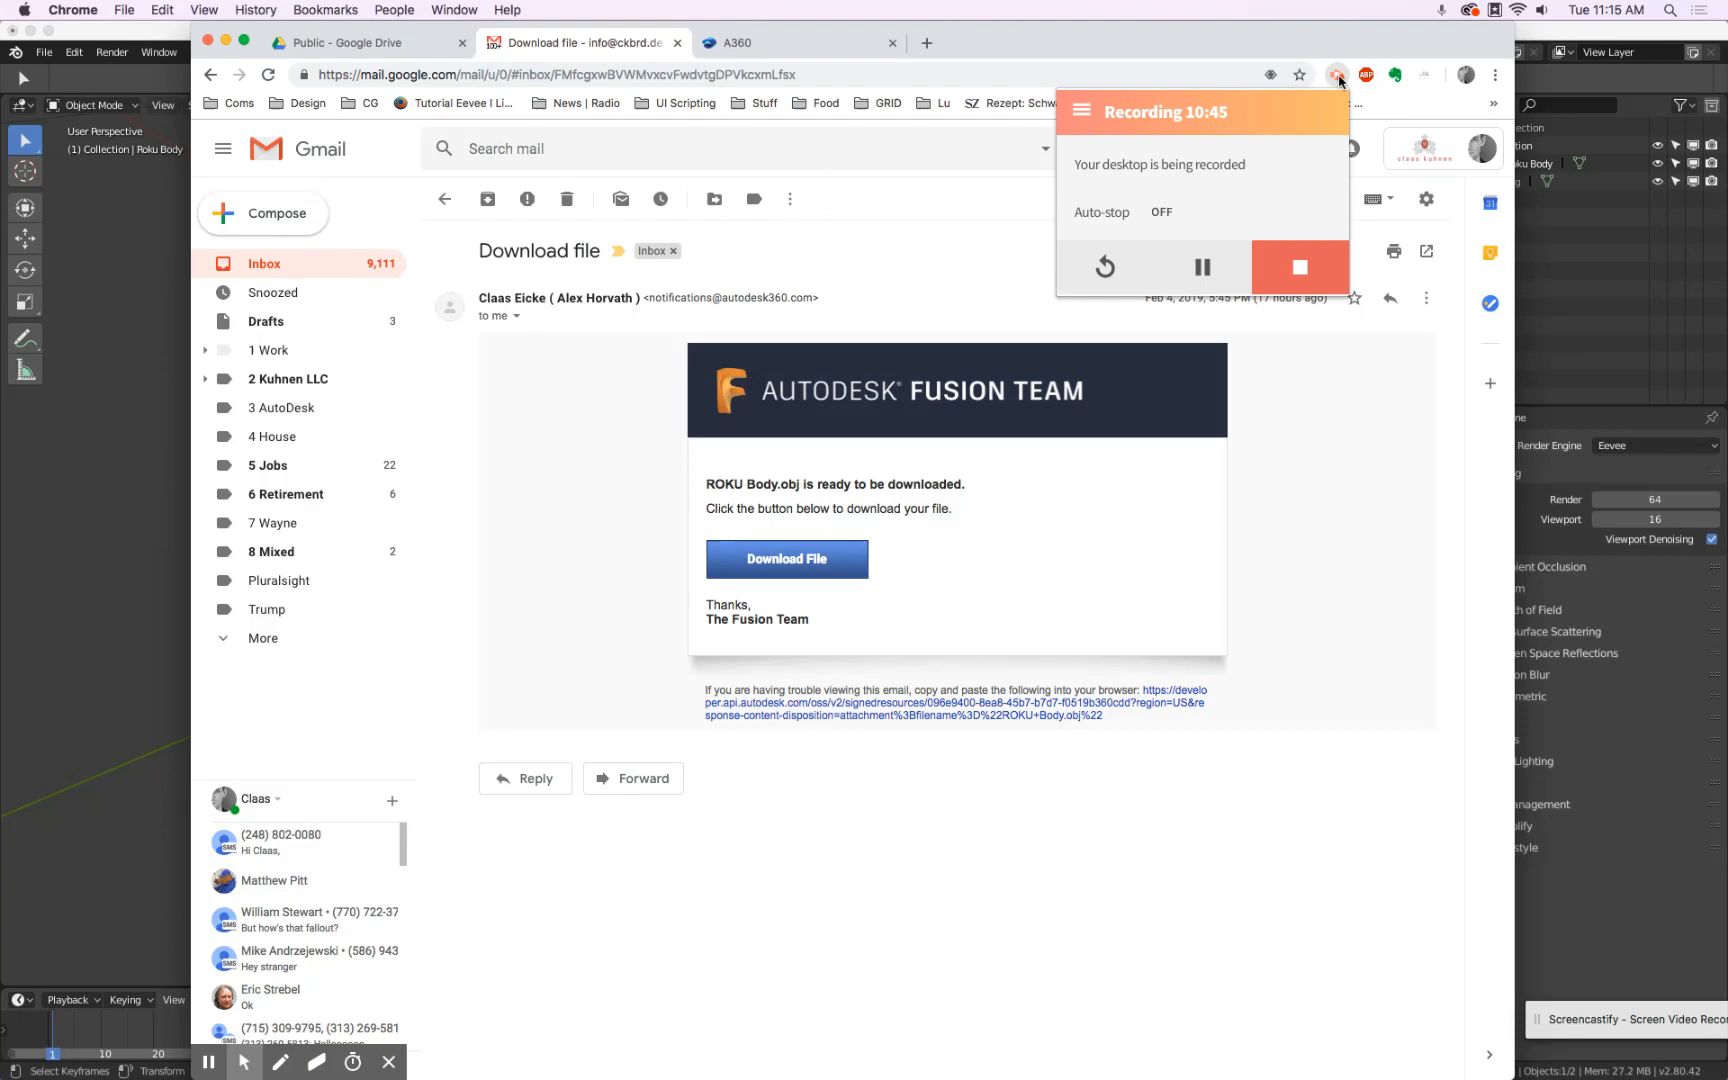